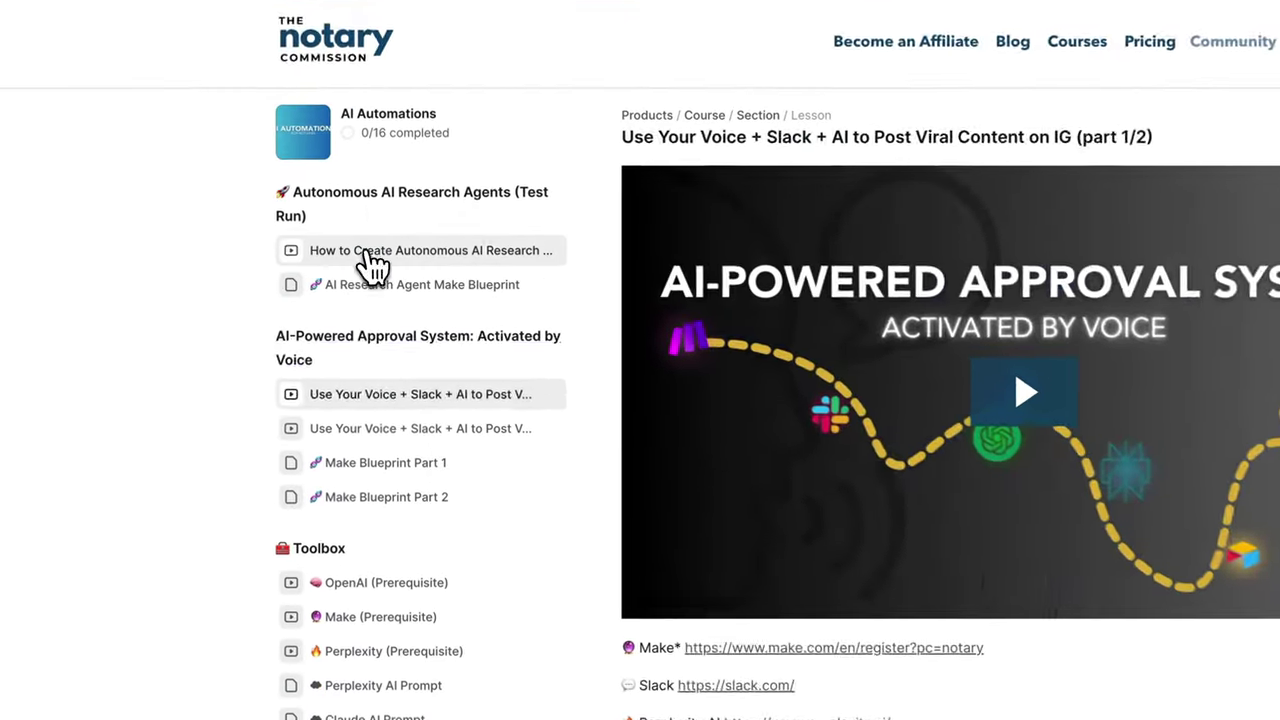
Browse the AI Automations course, viewing the autonomous AI research agents lesson, its Make blueprint and a voice-activated approval system lesson
{"action": "left_click", "coordinate": [372, 252]}
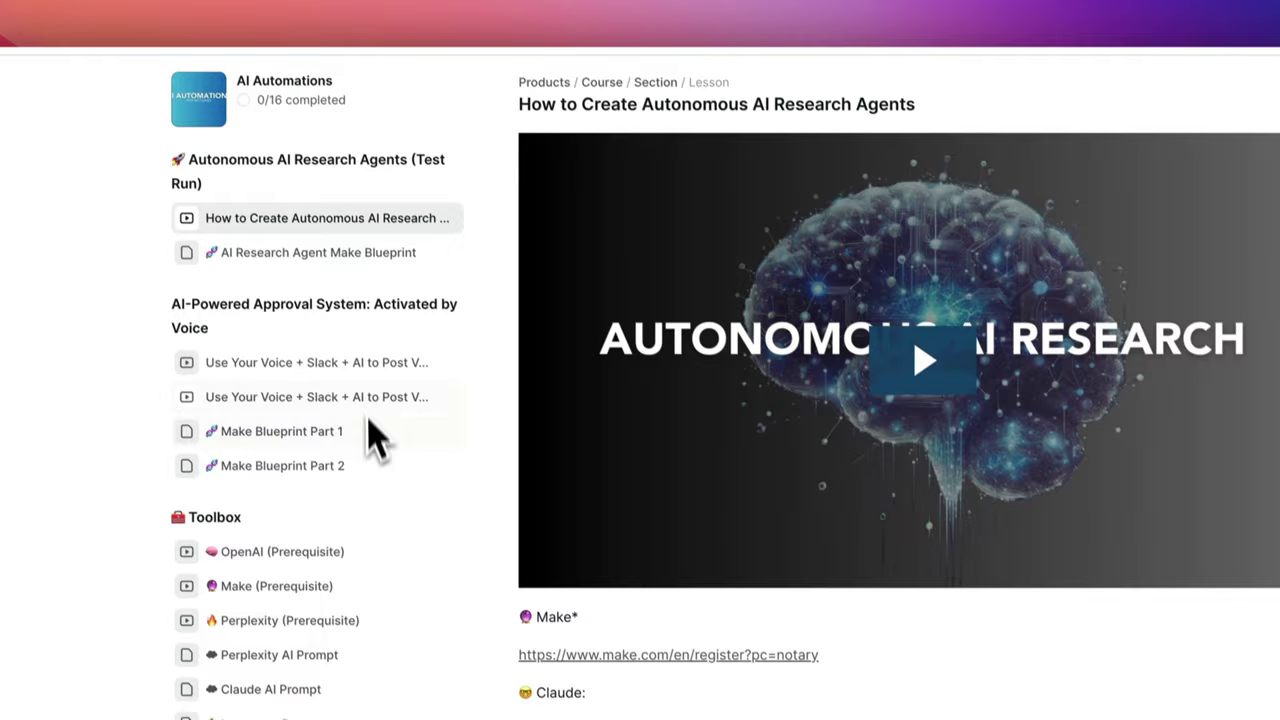
{"action": "left_click", "coordinate": [420, 284]}
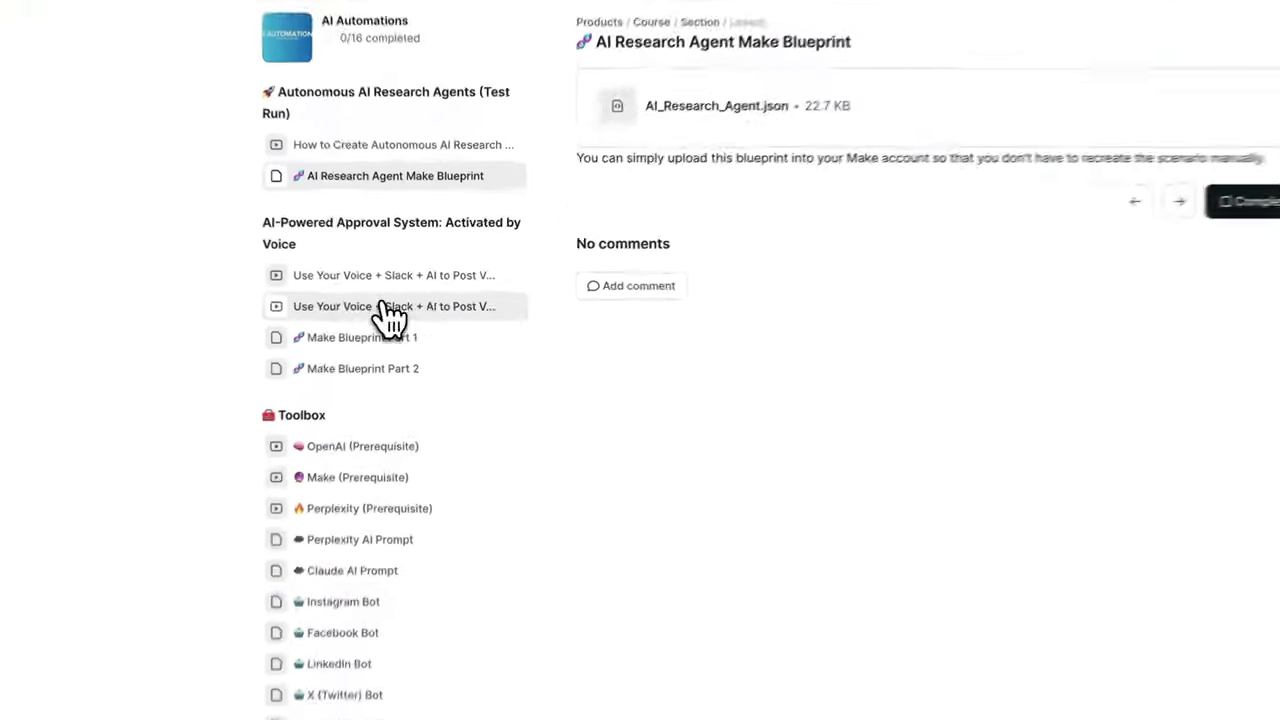
{"action": "left_click", "coordinate": [420, 299]}
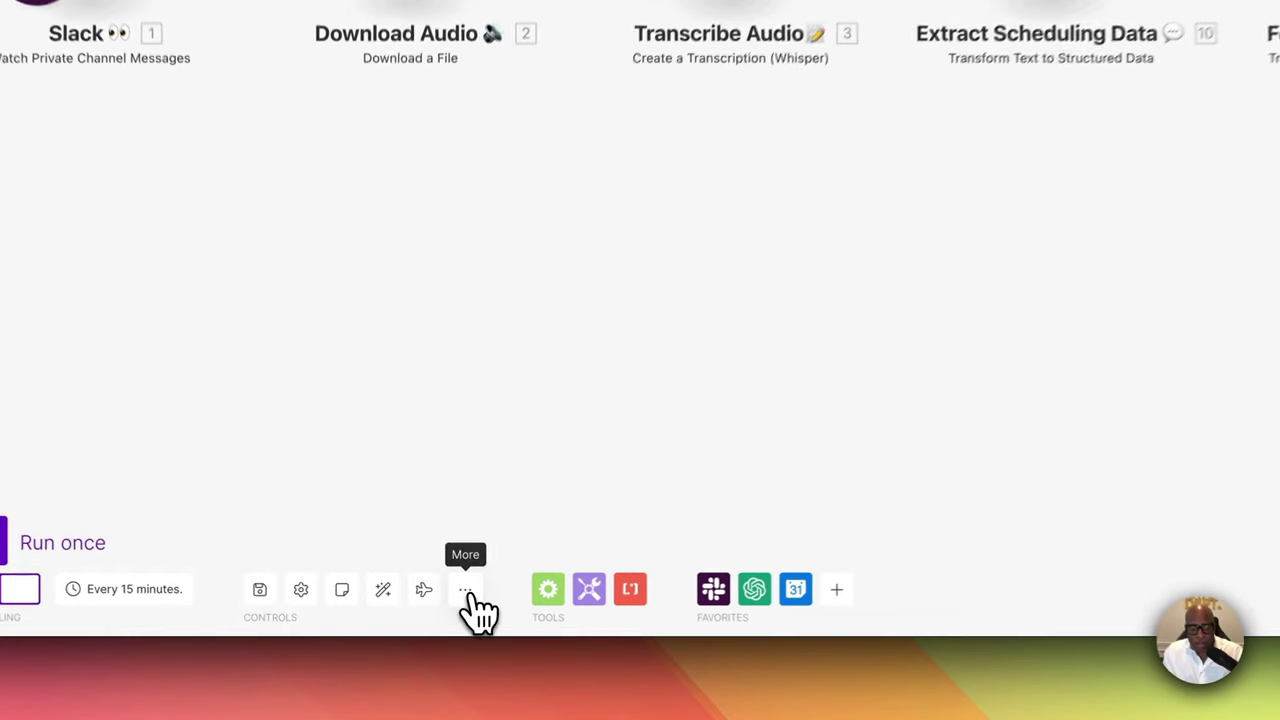
Reveal the blueprint options in Make and examine the Voice Activated Calendar Entry Automation scenario's modules from Slack through to the calendar
{"action": "left_click", "coordinate": [471, 587]}
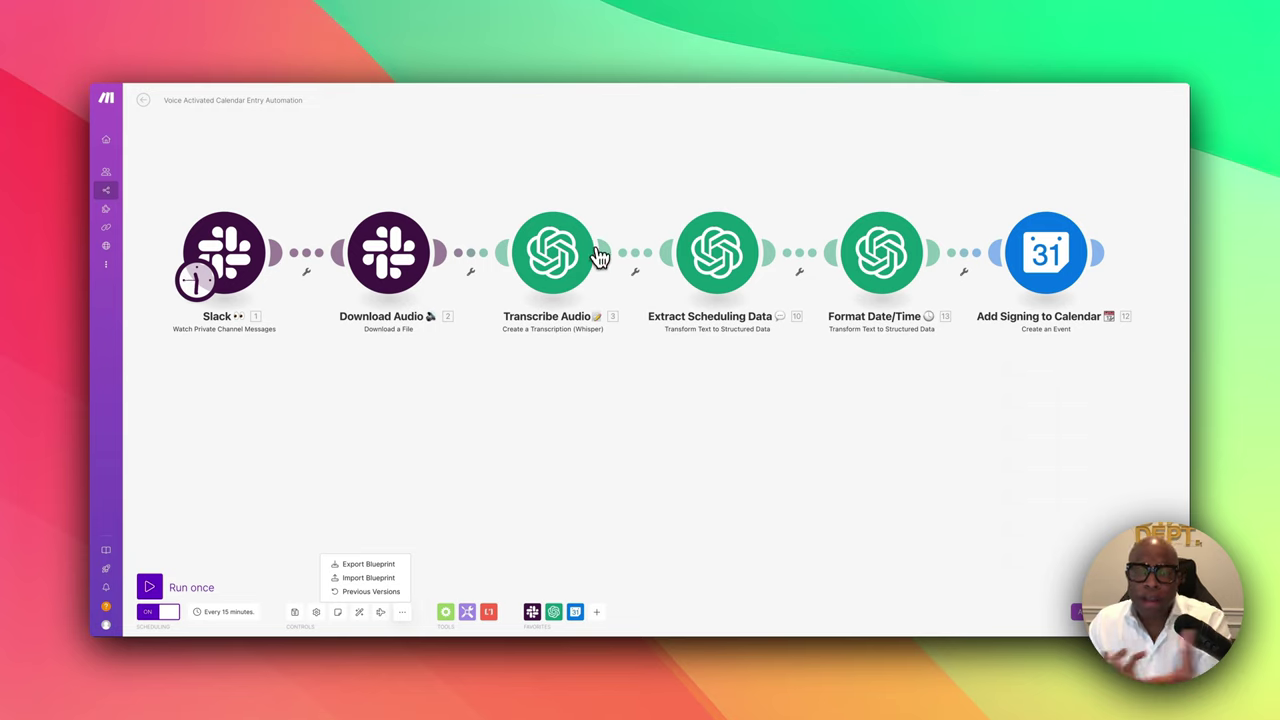
{"action": "scroll", "coordinate": [628, 237], "scroll_direction": "left", "scroll_amount": 3}
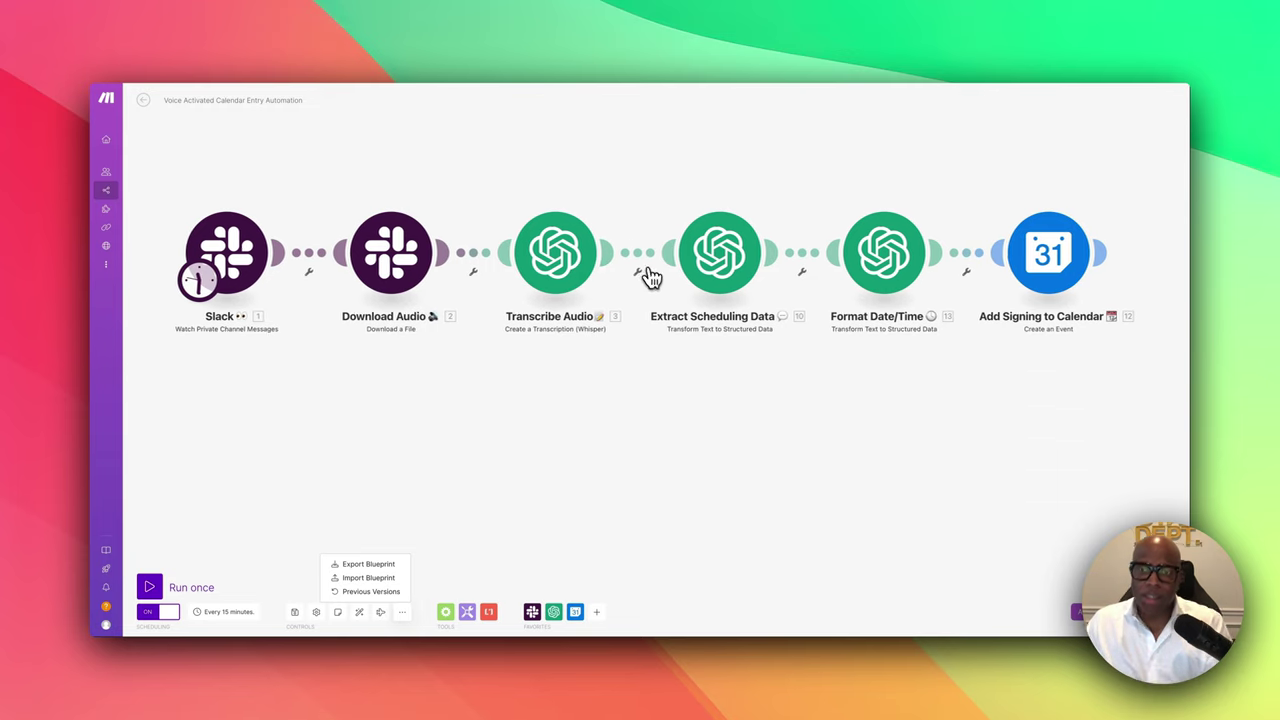
{"action": "scroll", "coordinate": [663, 280], "scroll_direction": "right", "scroll_amount": 3}
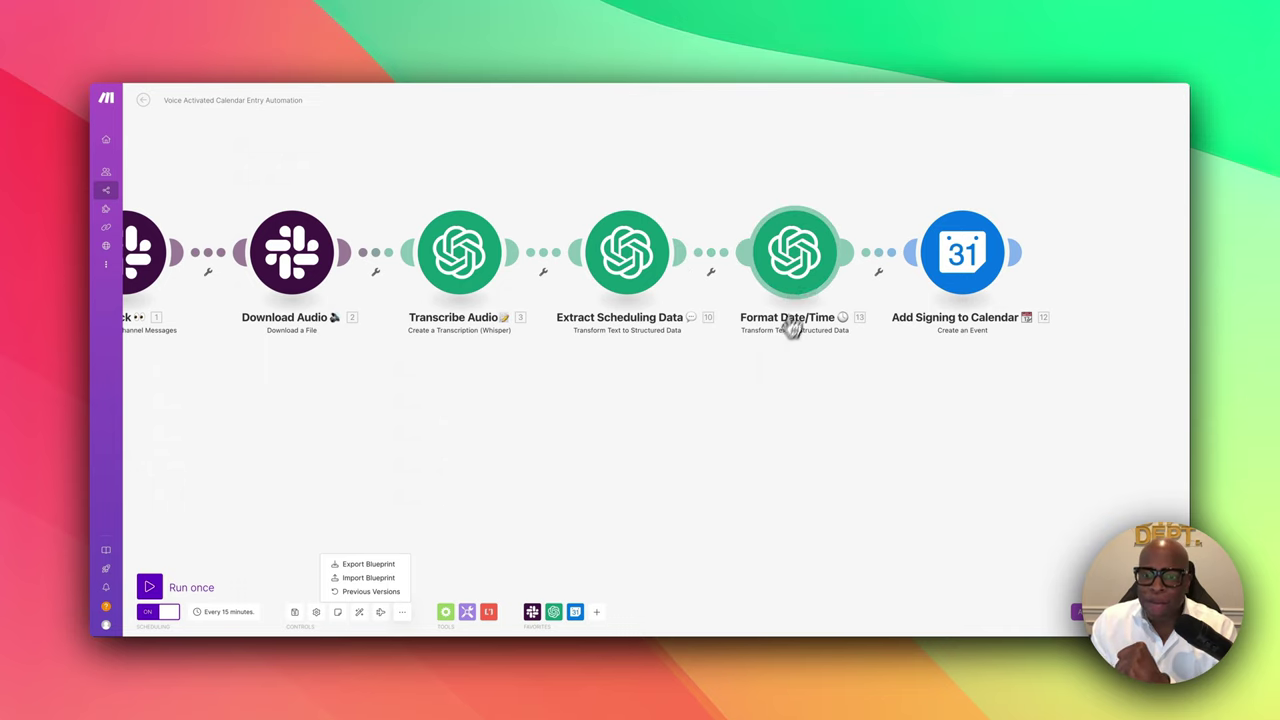
{"action": "scroll", "coordinate": [795, 290], "scroll_direction": "right", "scroll_amount": 1}
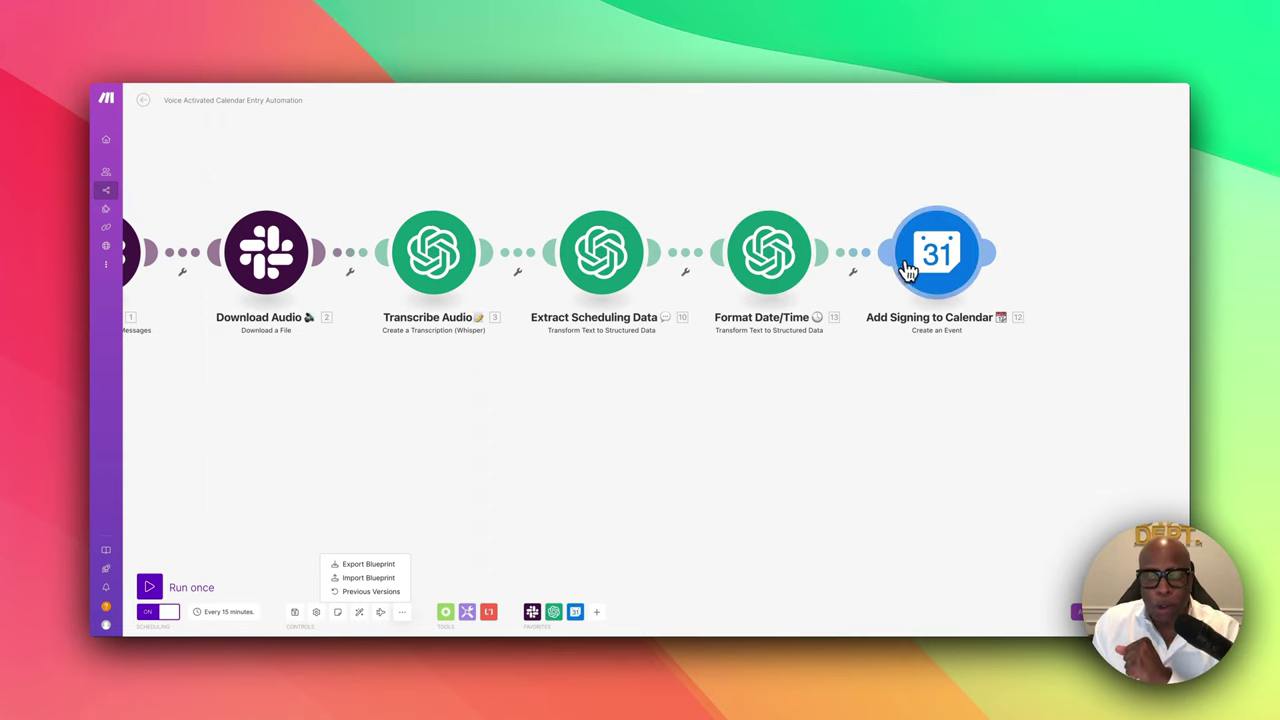
{"action": "scroll", "coordinate": [945, 277], "scroll_direction": "left", "scroll_amount": 2}
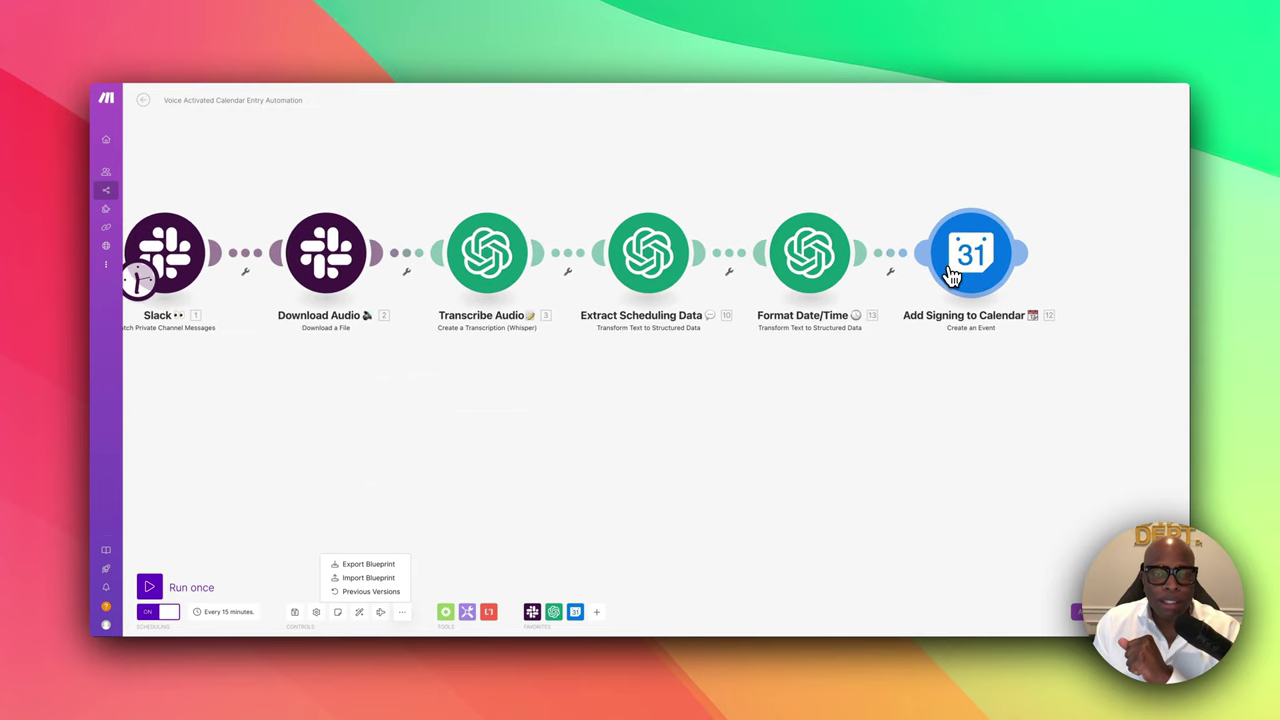
{"action": "scroll", "coordinate": [950, 277], "scroll_direction": "left", "scroll_amount": 3}
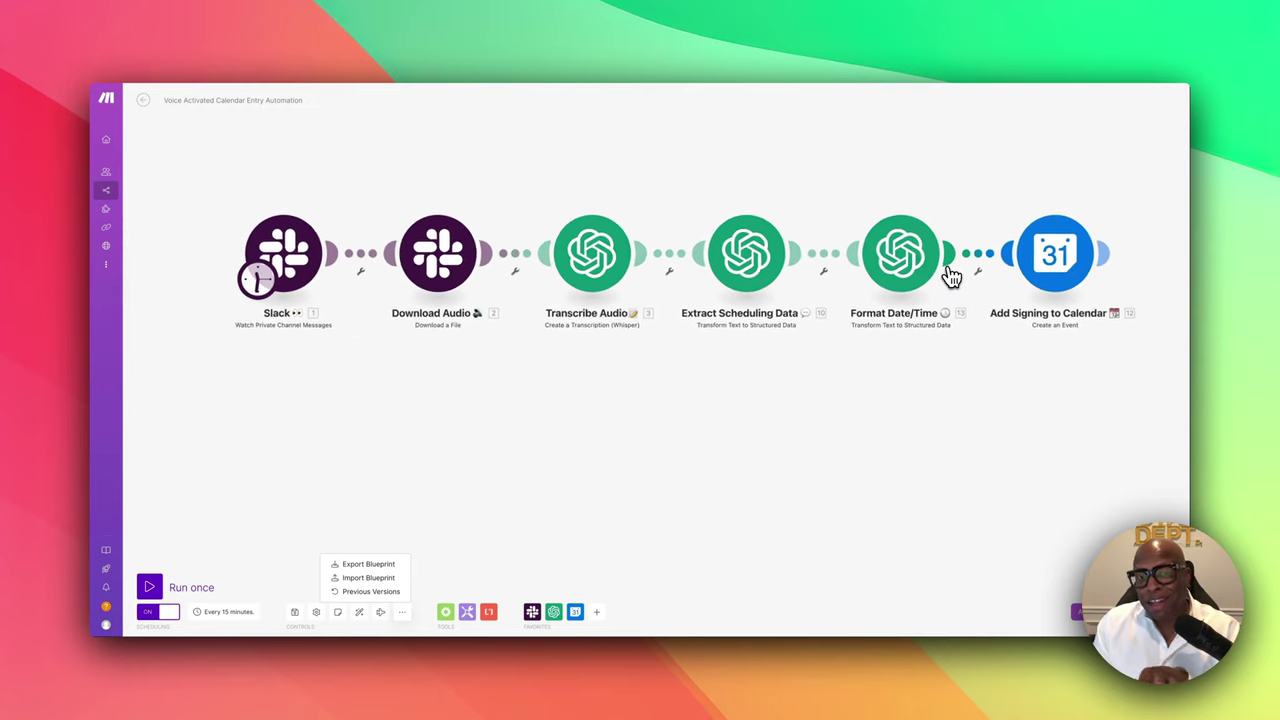
{"action": "scroll", "coordinate": [950, 277], "scroll_direction": "left", "scroll_amount": 2}
{"action": "scroll", "coordinate": [952, 277], "scroll_direction": "right", "scroll_amount": 3}
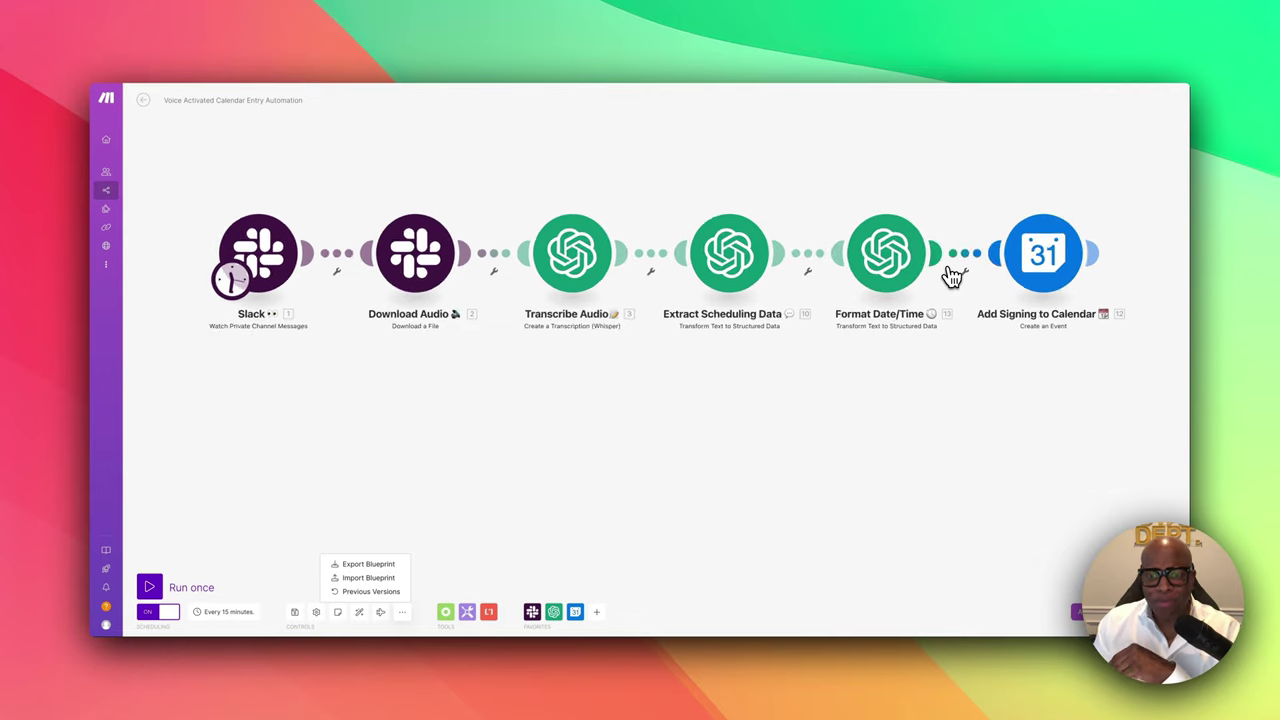
{"action": "scroll", "coordinate": [952, 277], "scroll_direction": "right", "scroll_amount": 2}
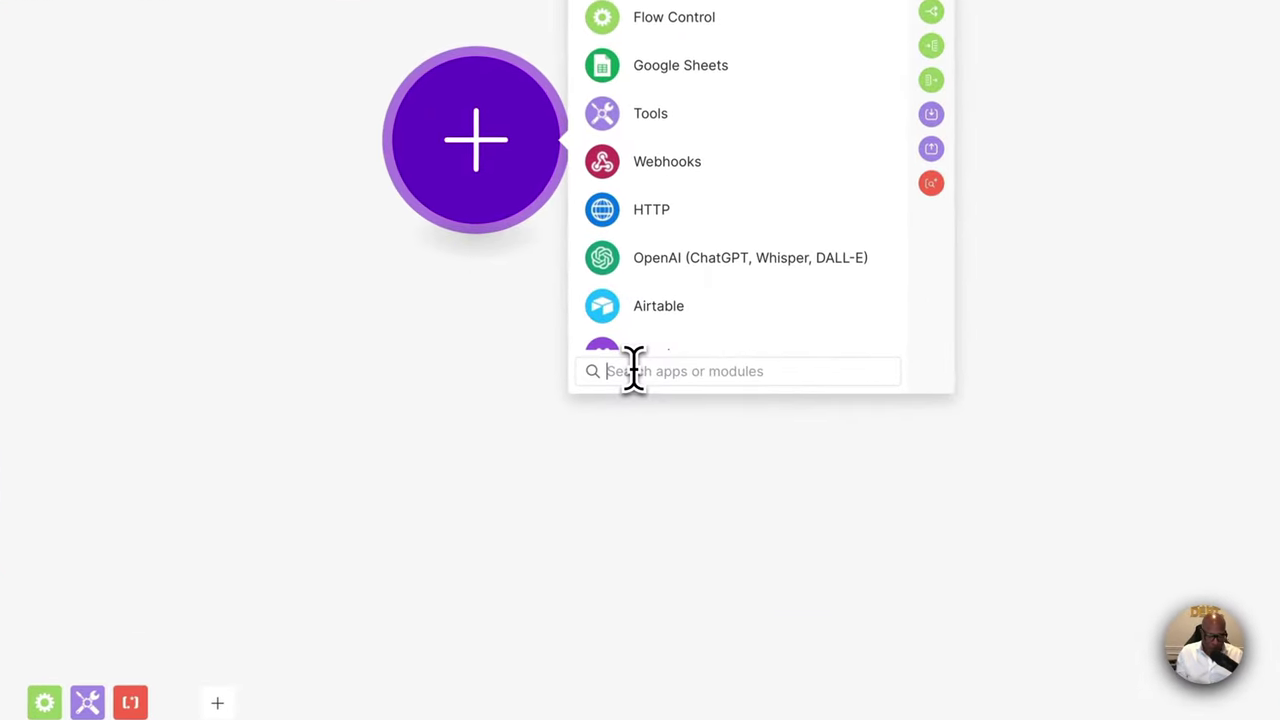
Search the apps for Slack and add its Watch Private Channel Messages module as the new scenario's trigger
{"action": "type", "text": "sl"}
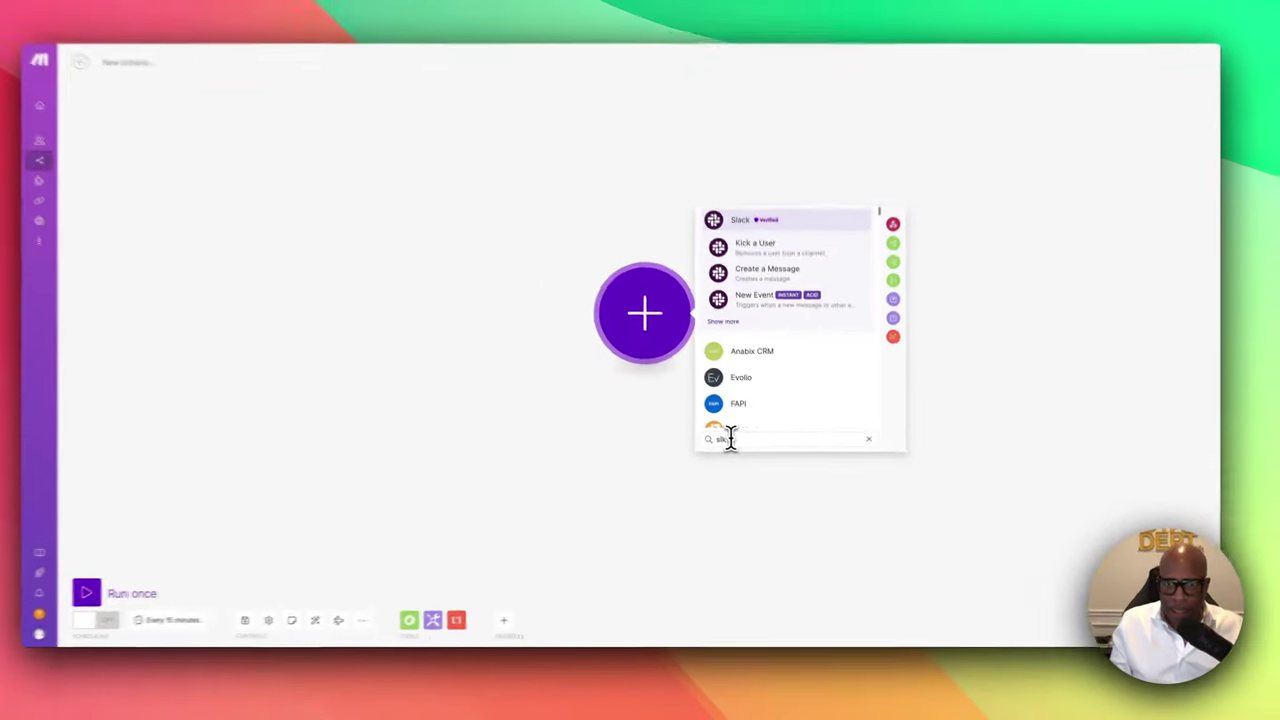
{"action": "type", "text": "ack"}
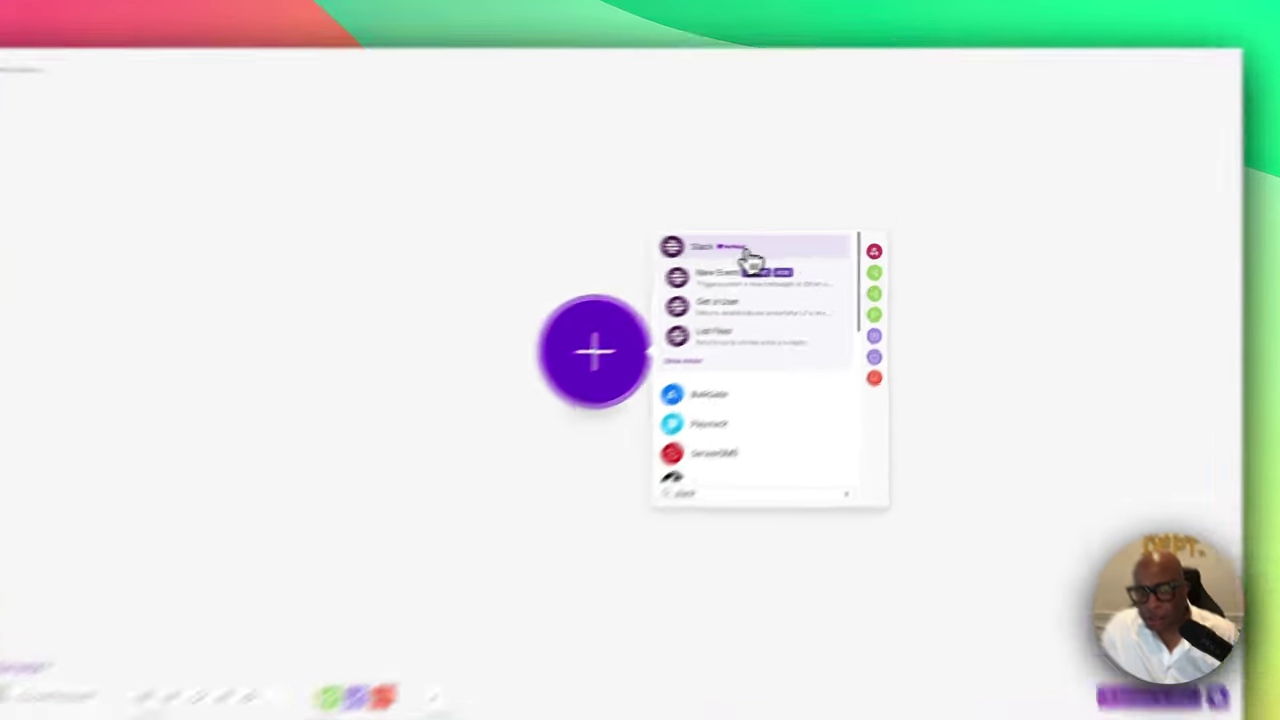
{"action": "left_click", "coordinate": [786, 248]}
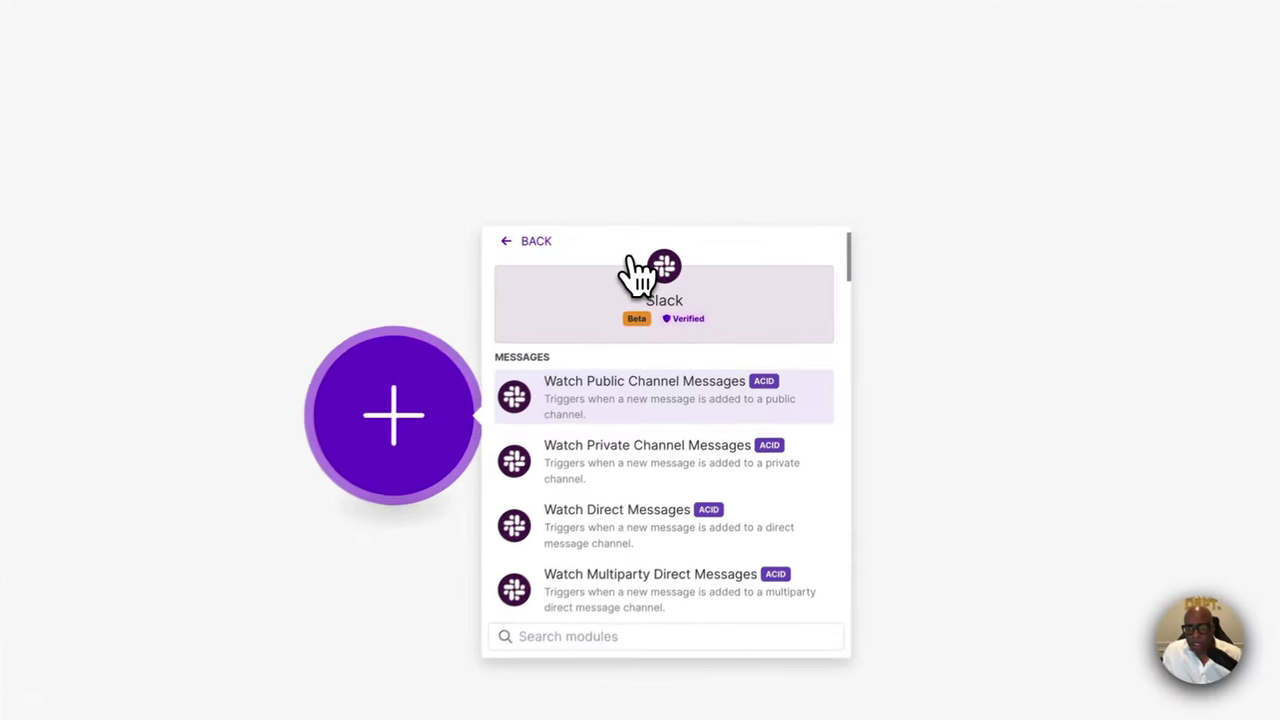
{"action": "scroll", "coordinate": [697, 440], "scroll_direction": "down", "scroll_amount": 2}
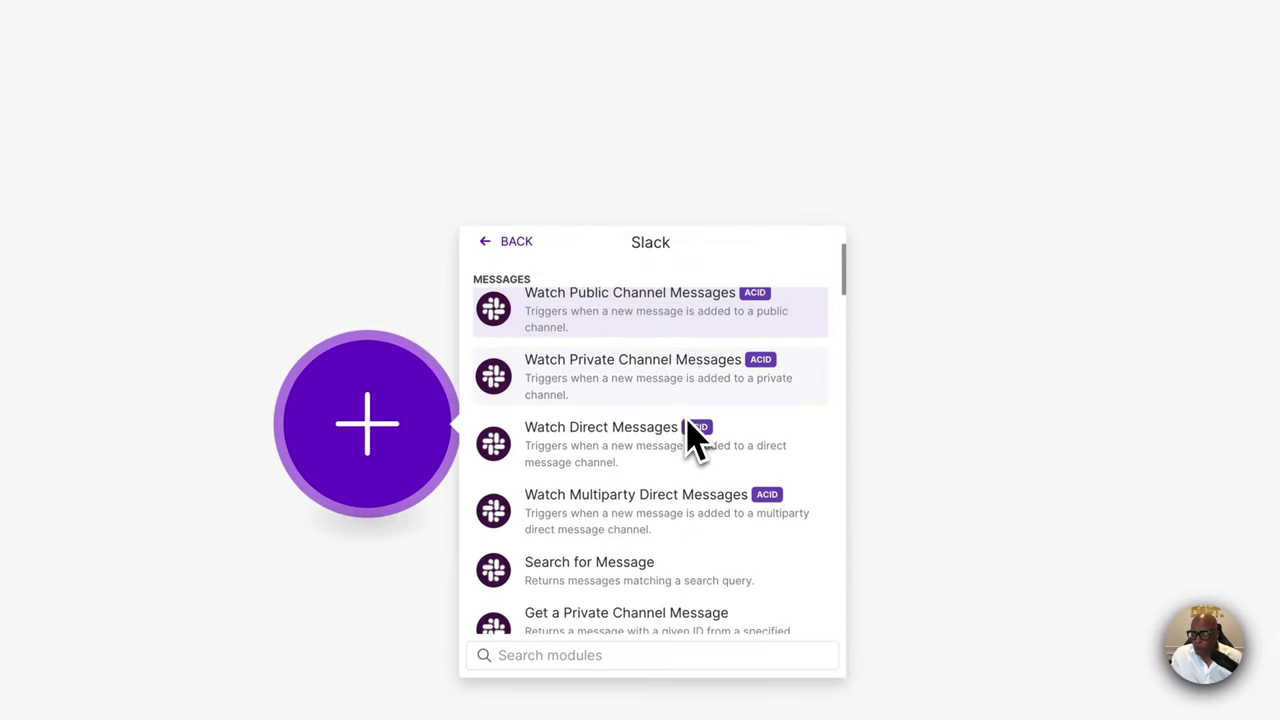
{"action": "scroll", "coordinate": [697, 440], "scroll_direction": "up", "scroll_amount": 1}
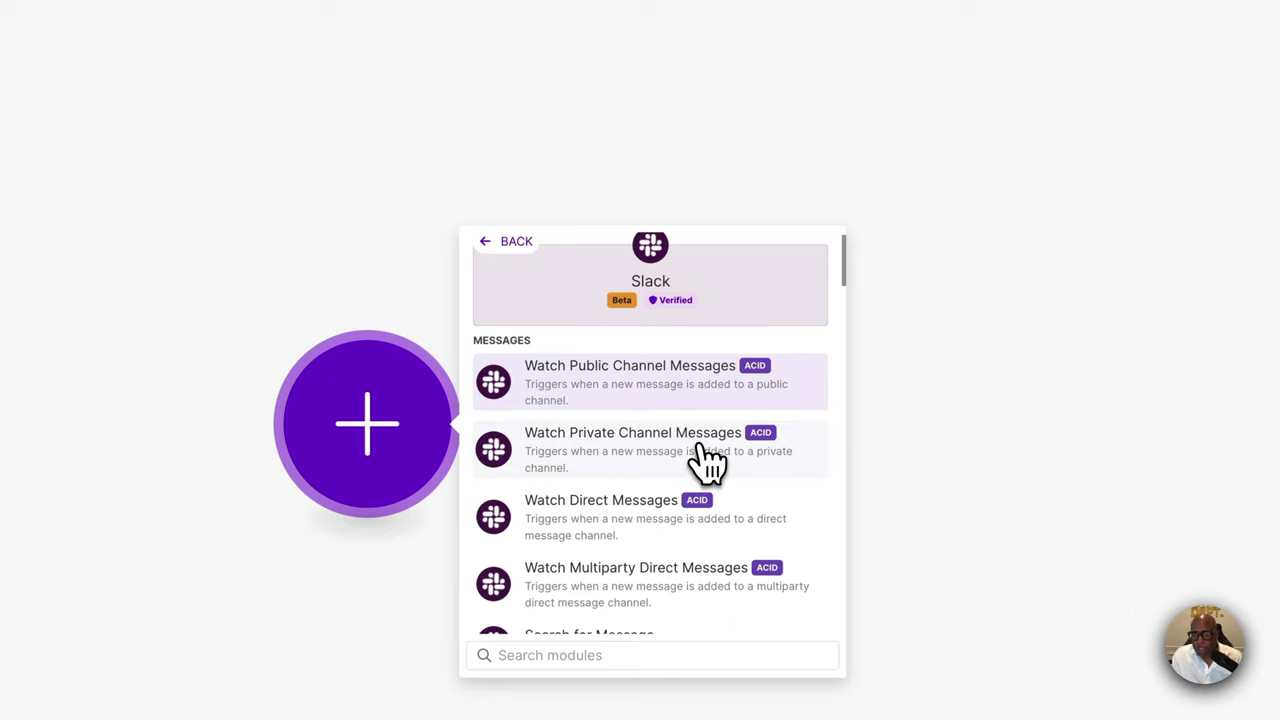
{"action": "left_click", "coordinate": [700, 440]}
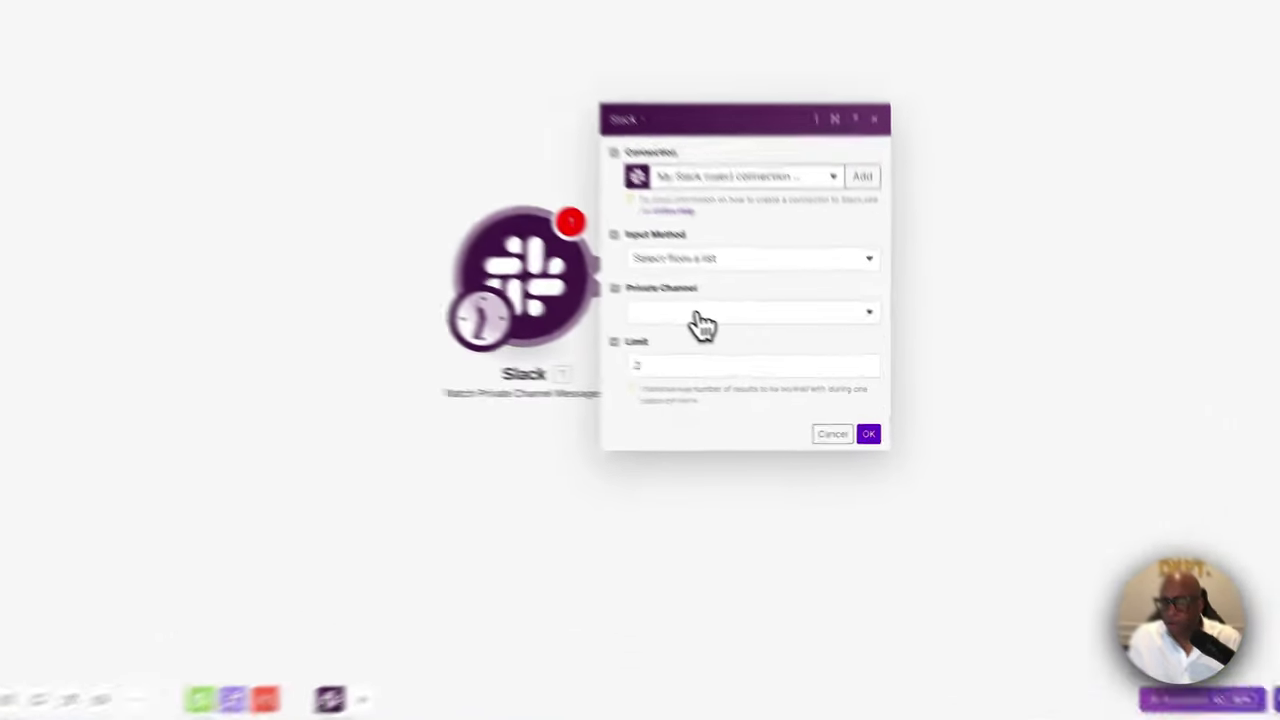
Configure the Slack trigger to watch the scheduling-automation private channel with a limit of 1
{"action": "left_click", "coordinate": [776, 355]}
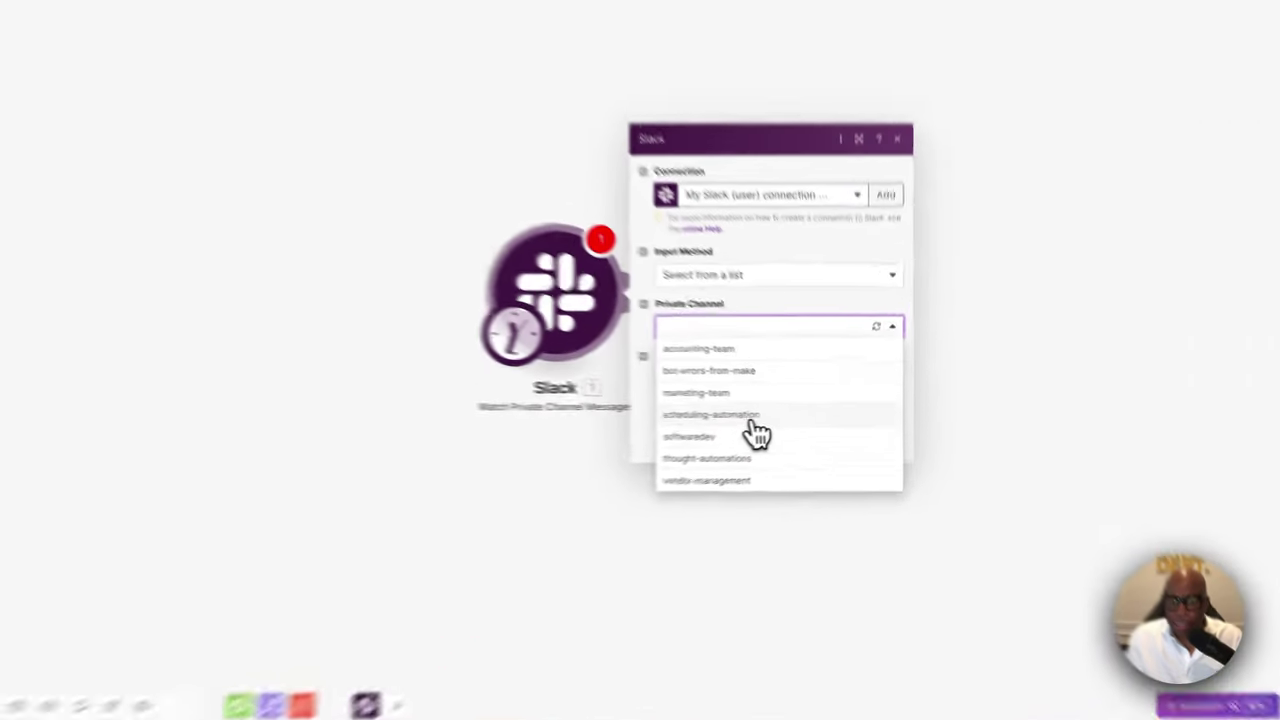
{"action": "left_click", "coordinate": [795, 414]}
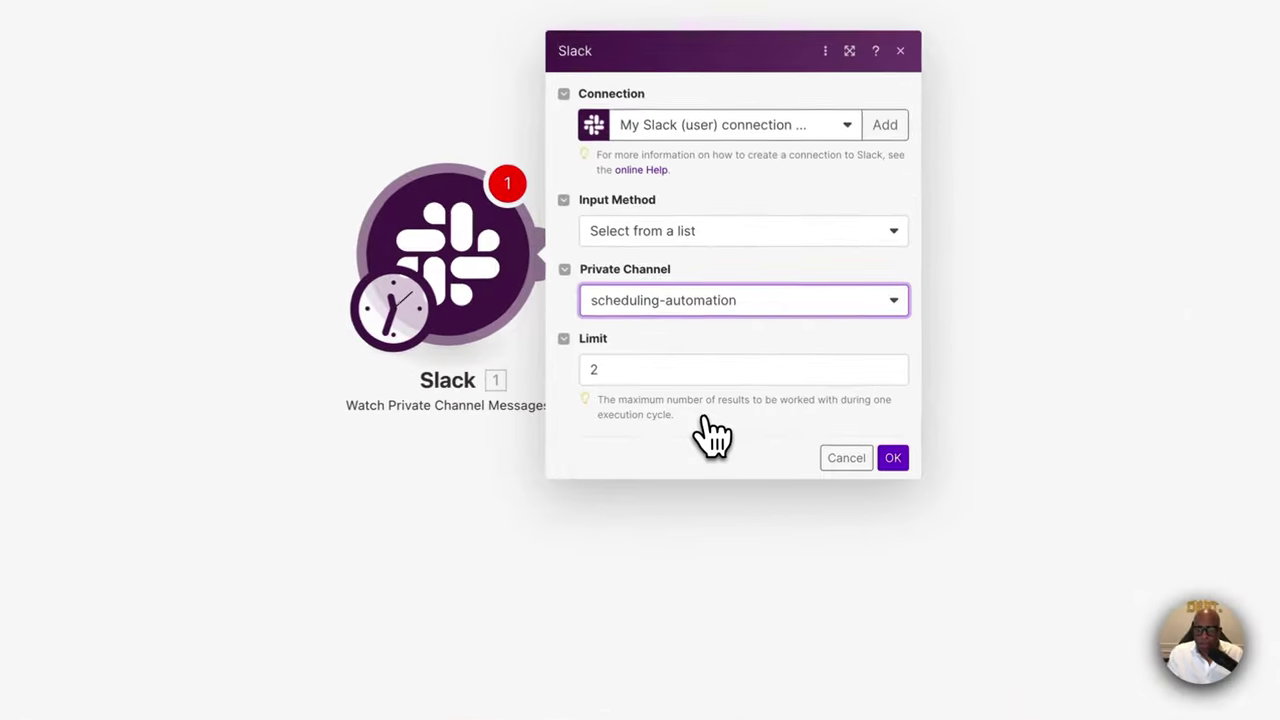
{"action": "left_click", "coordinate": [686, 370]}
{"action": "key", "text": "BackSpace"}
{"action": "type", "text": "1"}
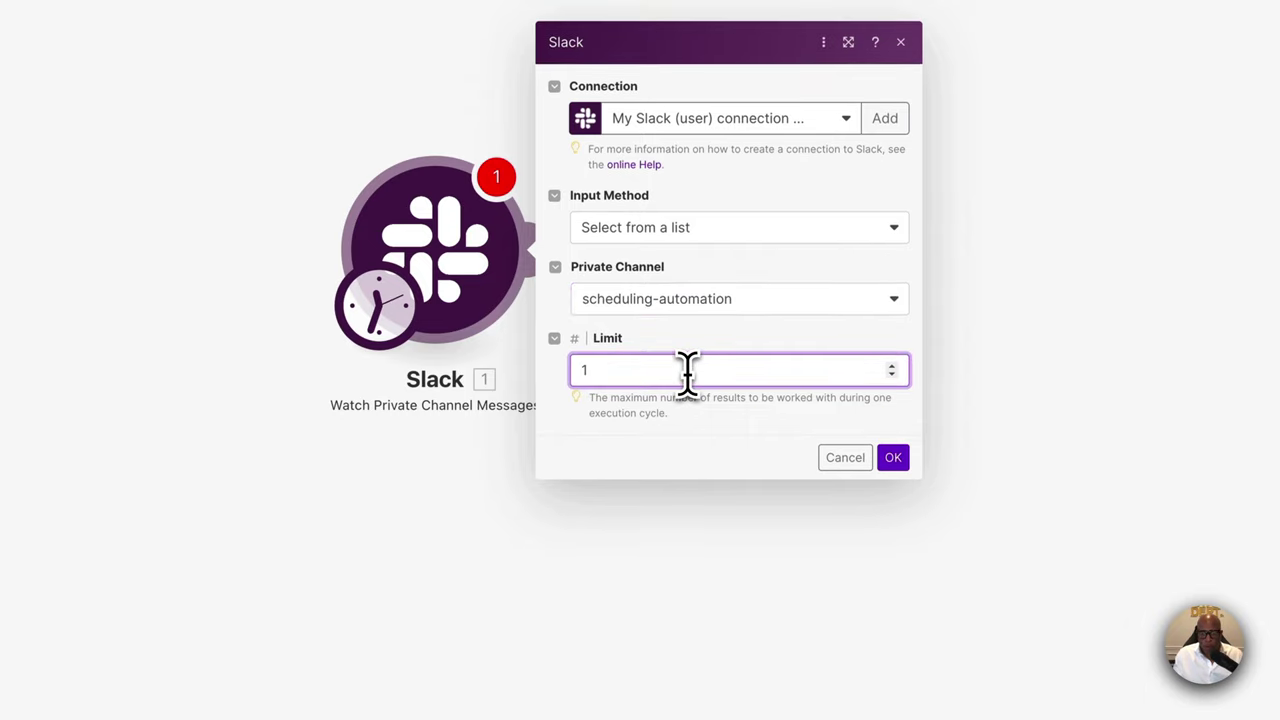
{"action": "left_click", "coordinate": [893, 459]}
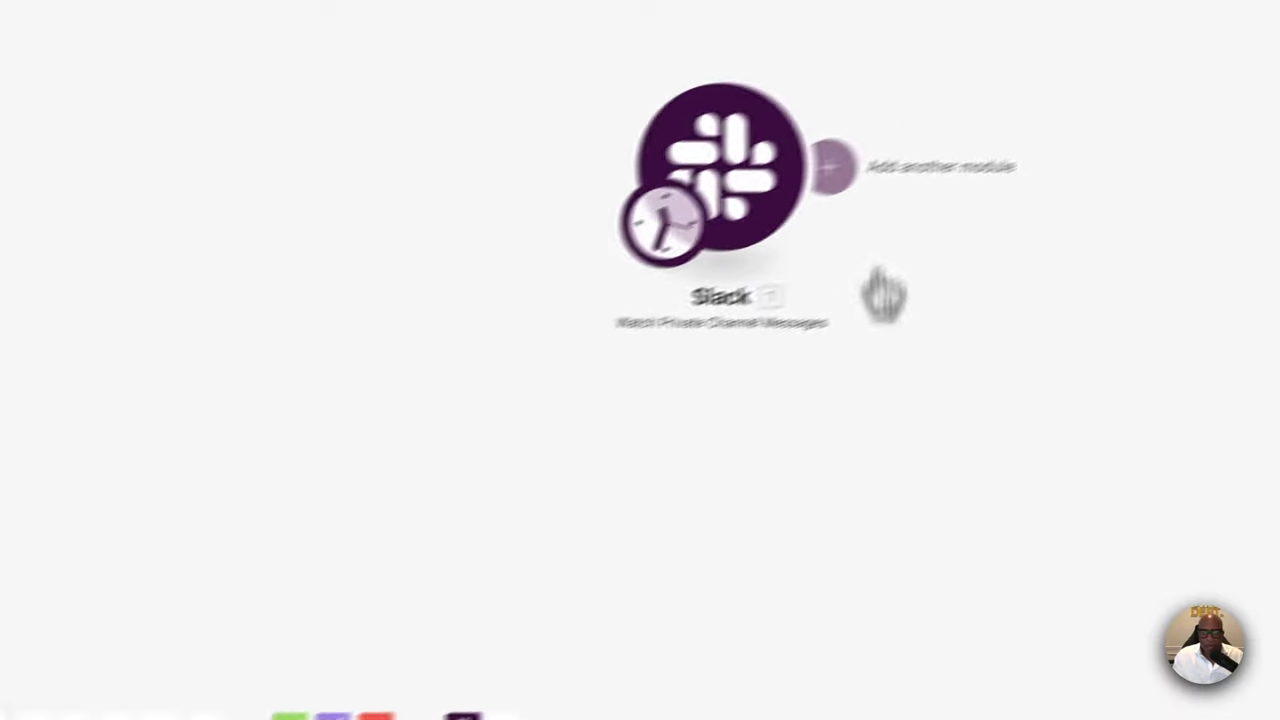
Run only the Slack trigger module and inspect its output bundle
{"action": "right_click", "coordinate": [756, 171]}
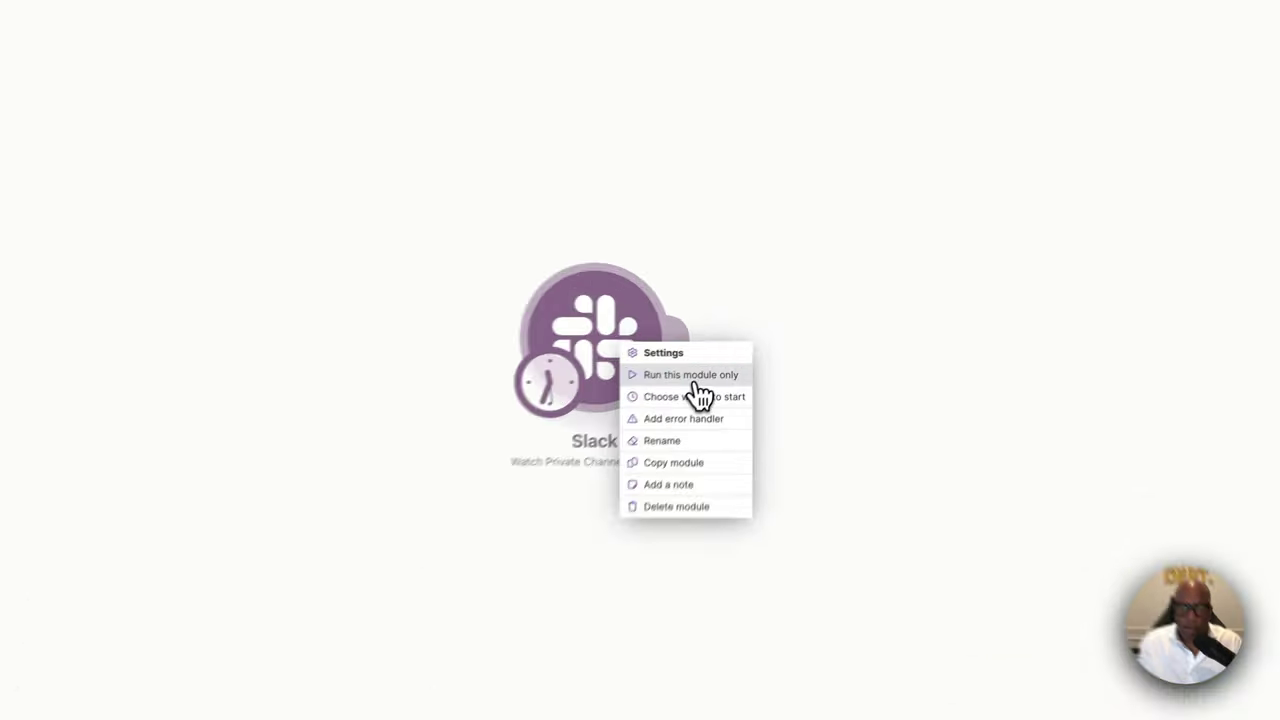
{"action": "left_click", "coordinate": [720, 353]}
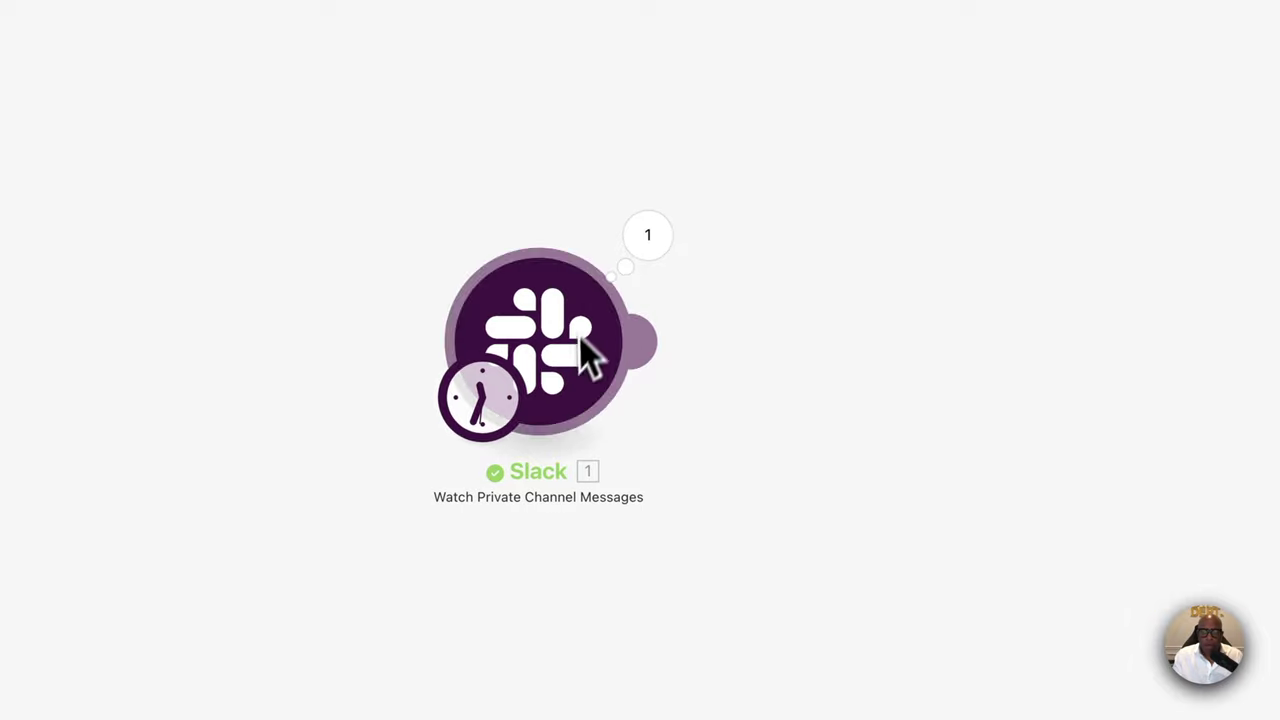
{"action": "left_click", "coordinate": [655, 245]}
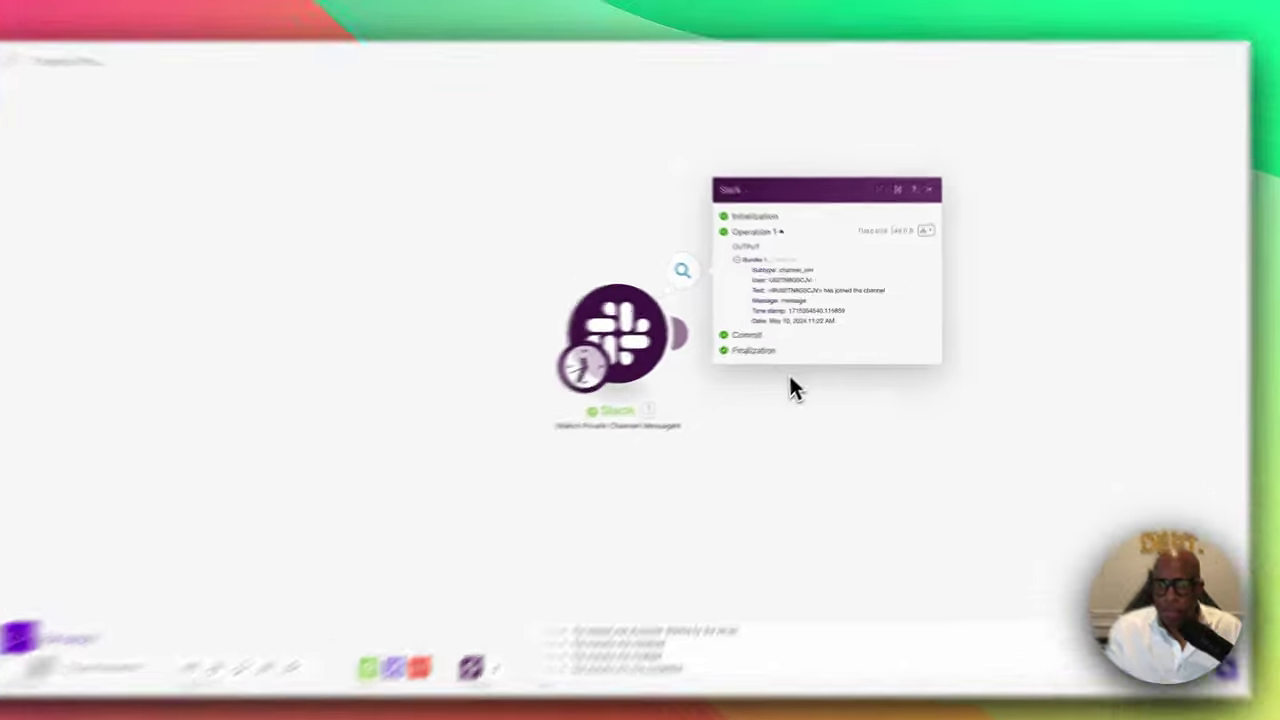
{"action": "left_click", "coordinate": [804, 370]}
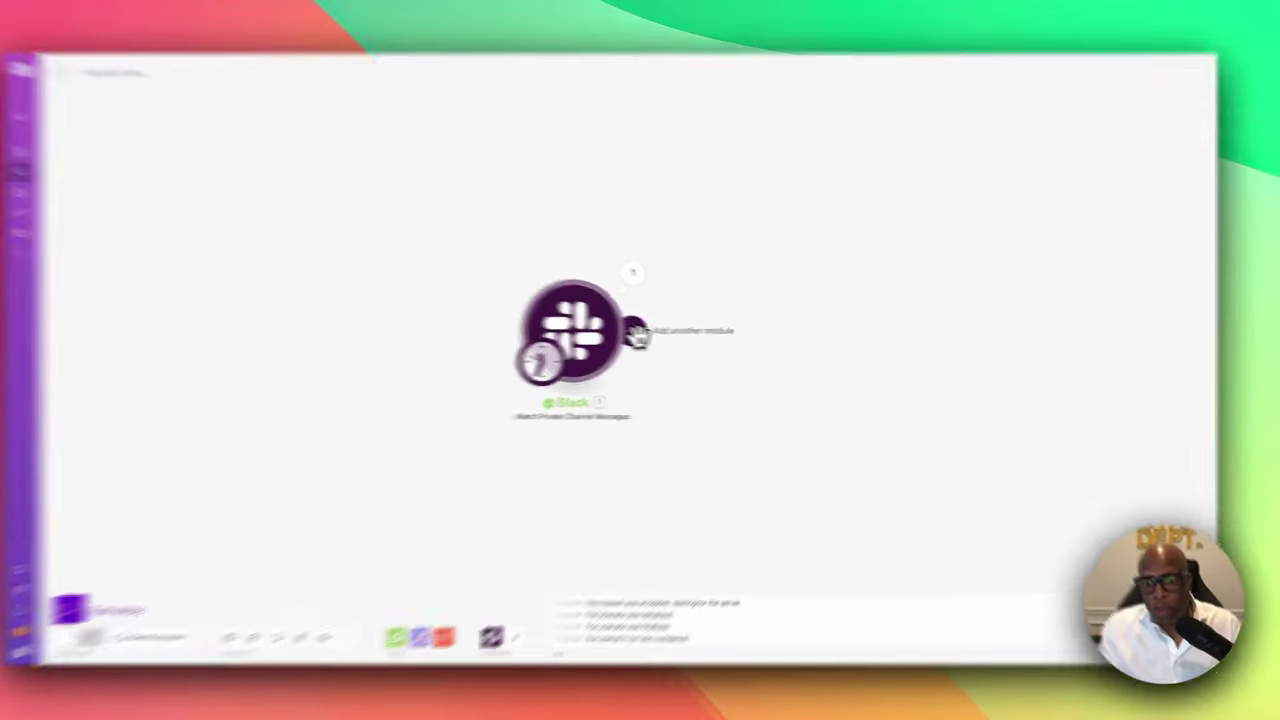
Add a Slack Download a File module after the Watch Private Channel Messages trigger
{"action": "left_click", "coordinate": [666, 338]}
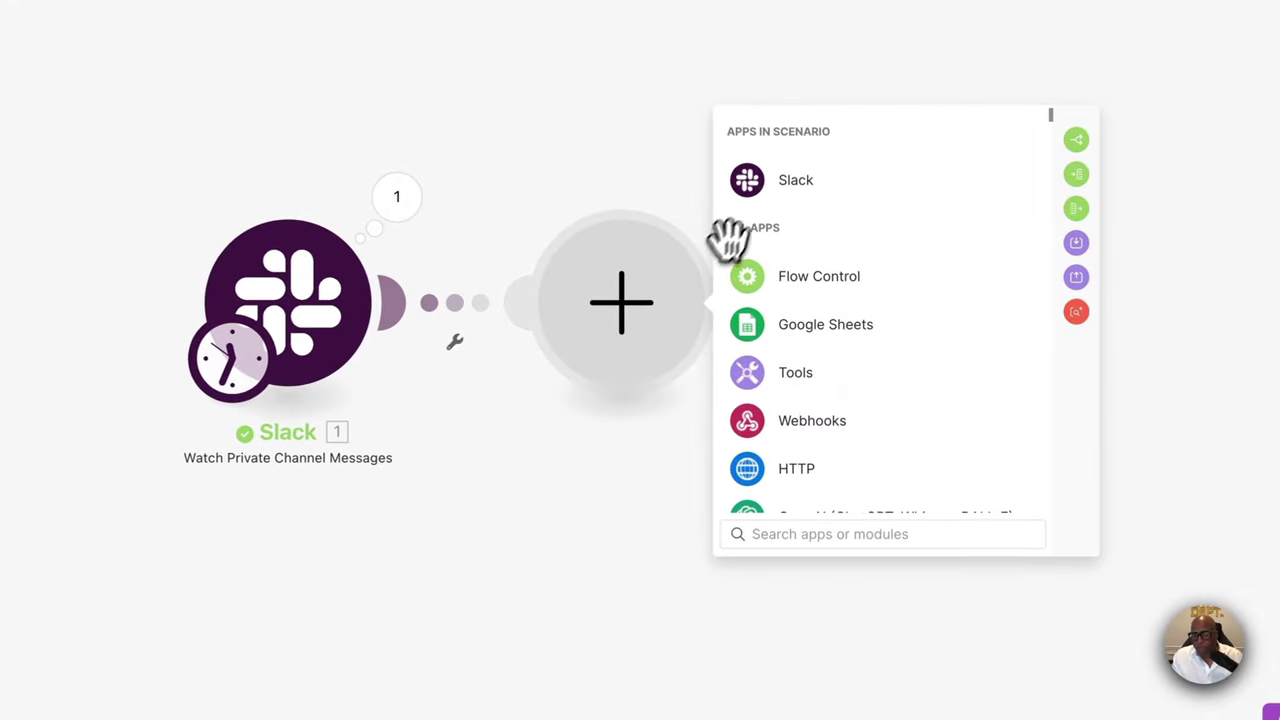
{"action": "left_click", "coordinate": [768, 184]}
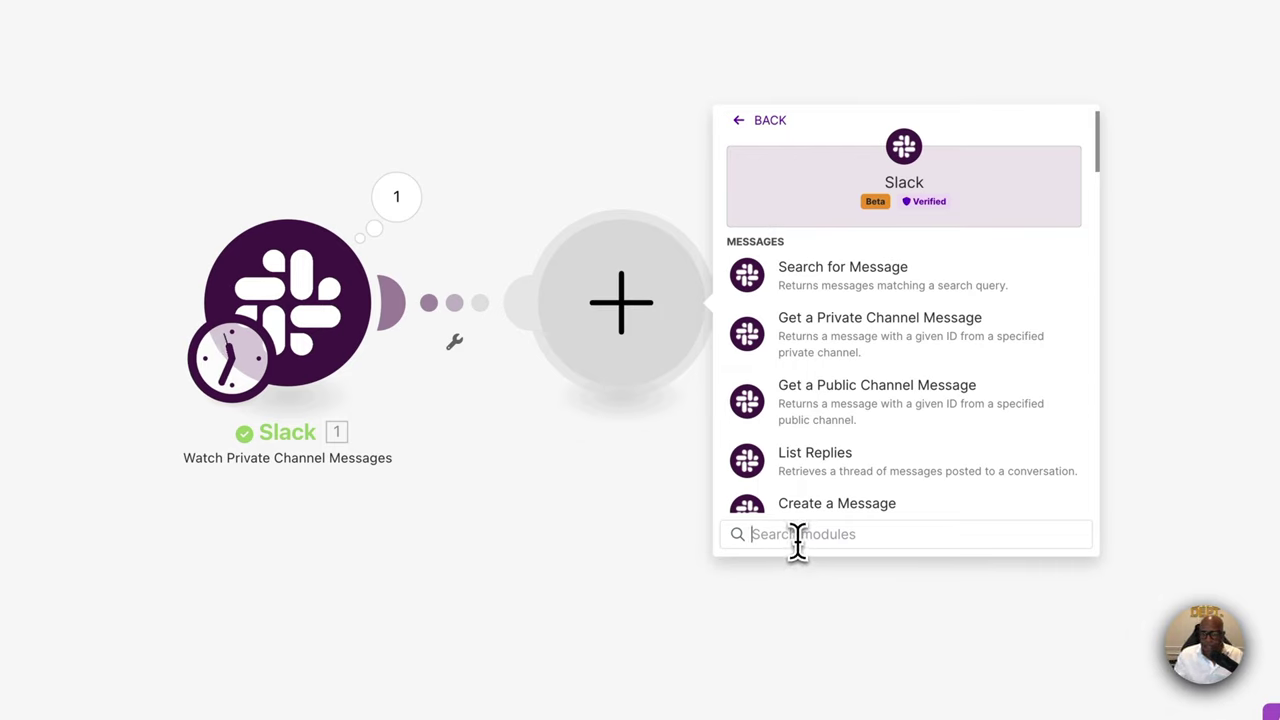
{"action": "type", "text": "dow"}
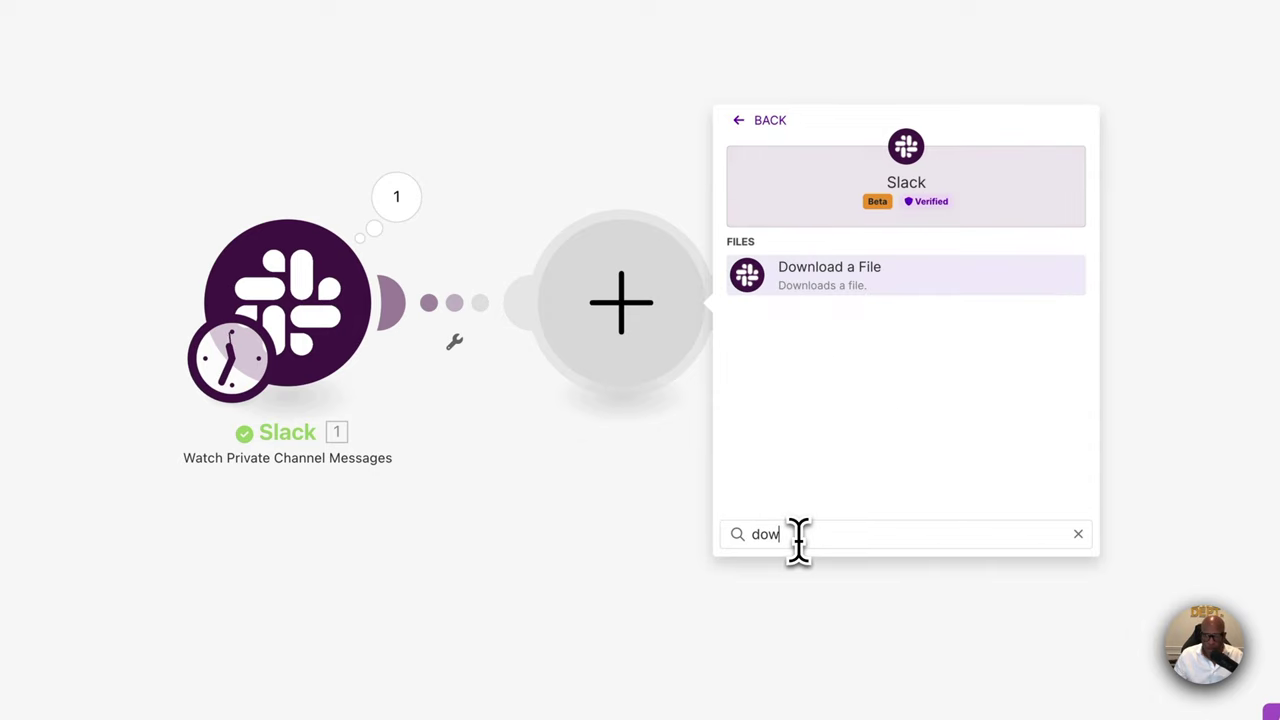
{"action": "left_click", "coordinate": [835, 278]}
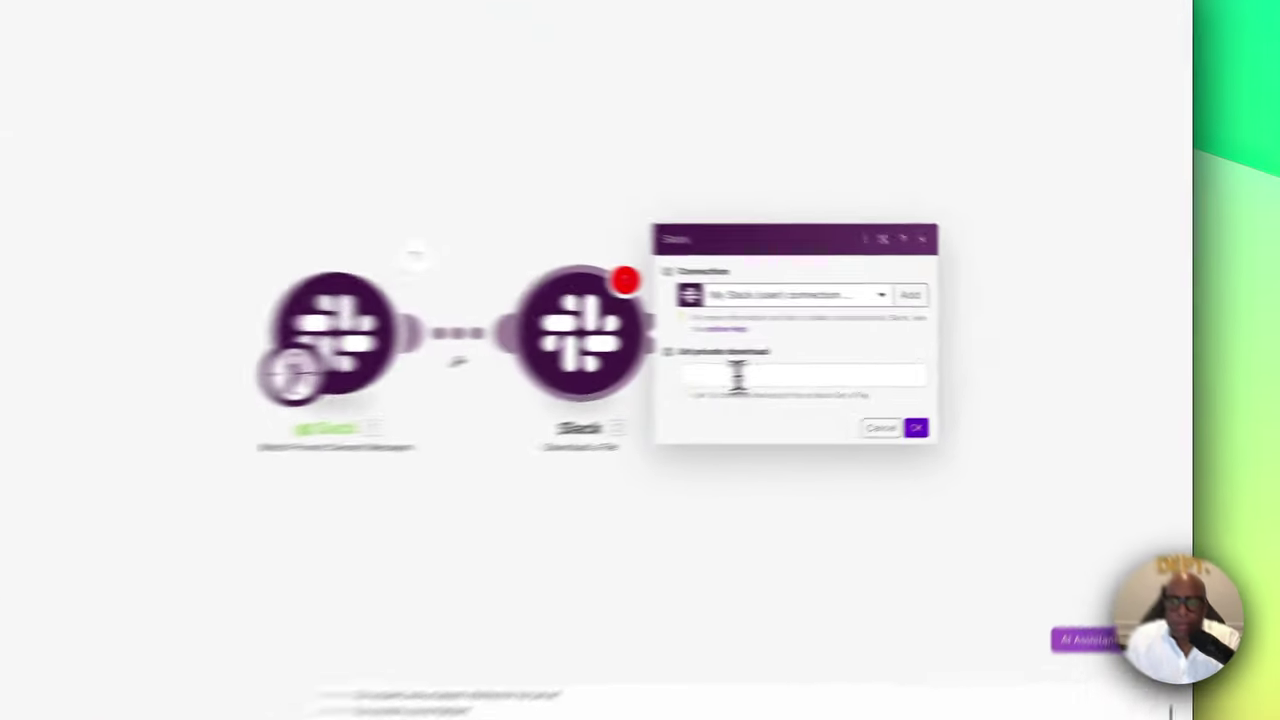
Map the Url private download value from the trigger's Files[] array into the Download a File module and save it
{"action": "left_click", "coordinate": [875, 365]}
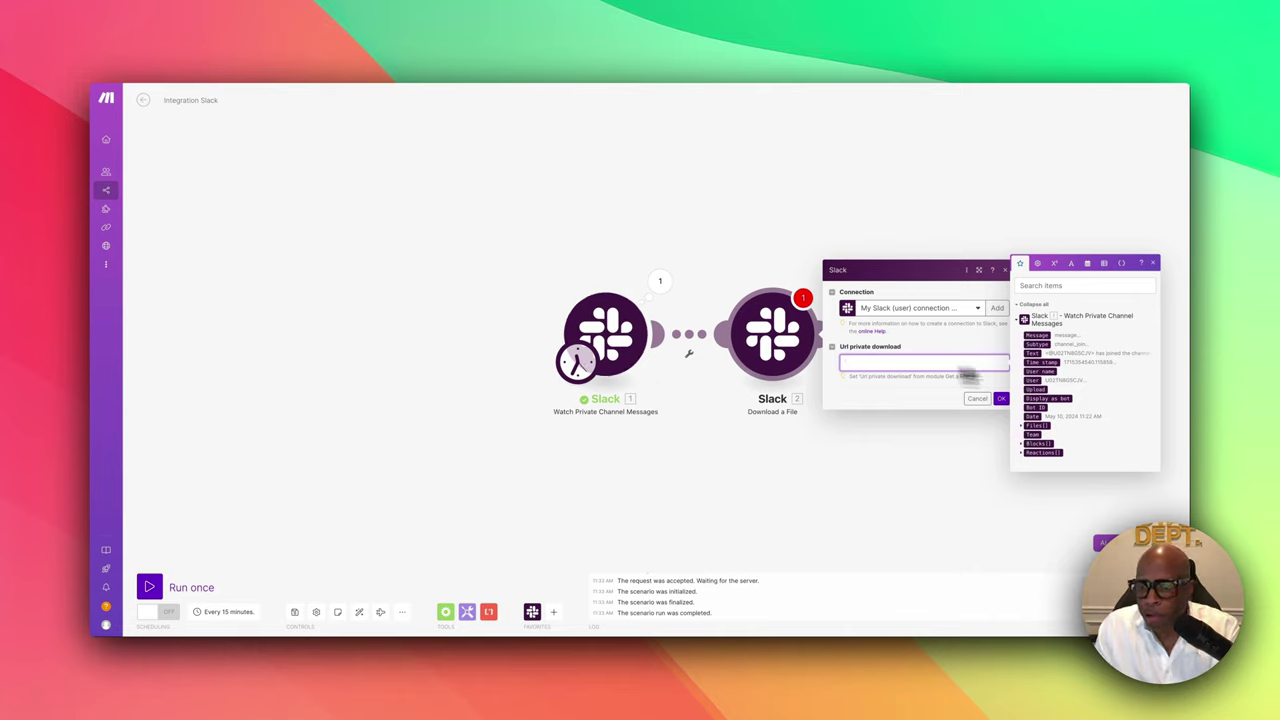
{"action": "left_click", "coordinate": [1038, 427]}
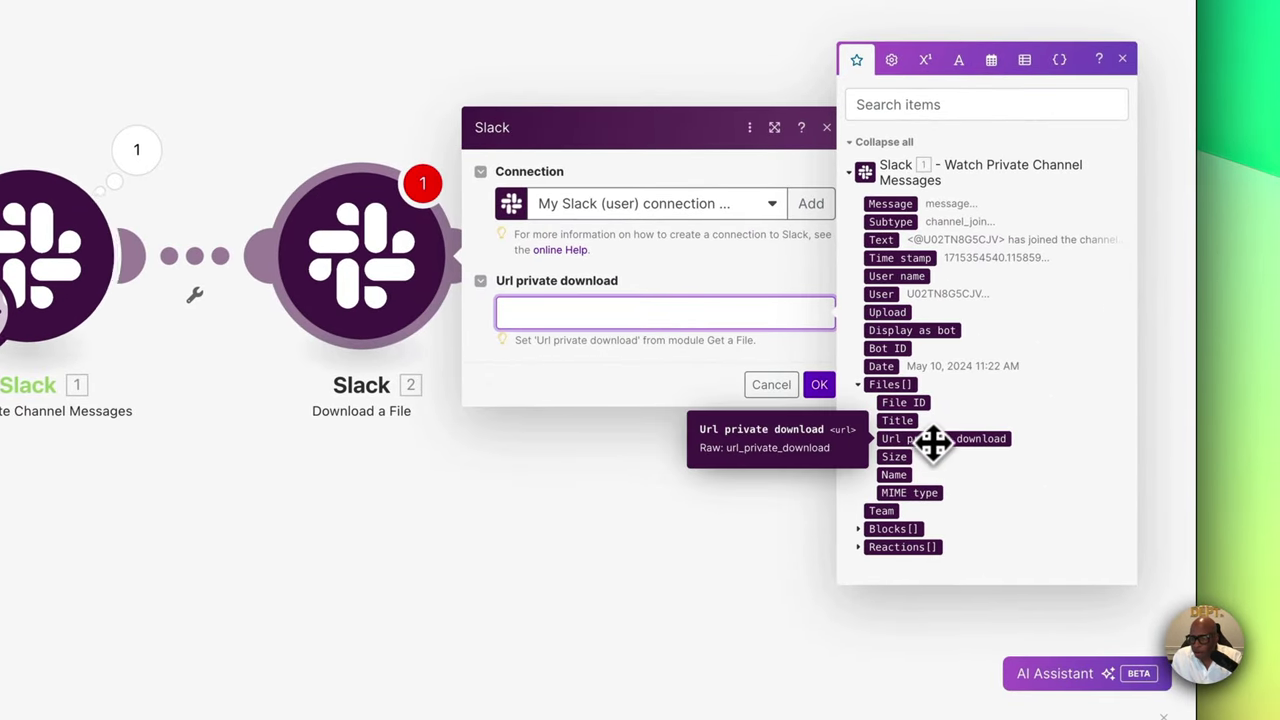
{"action": "left_click", "coordinate": [936, 441]}
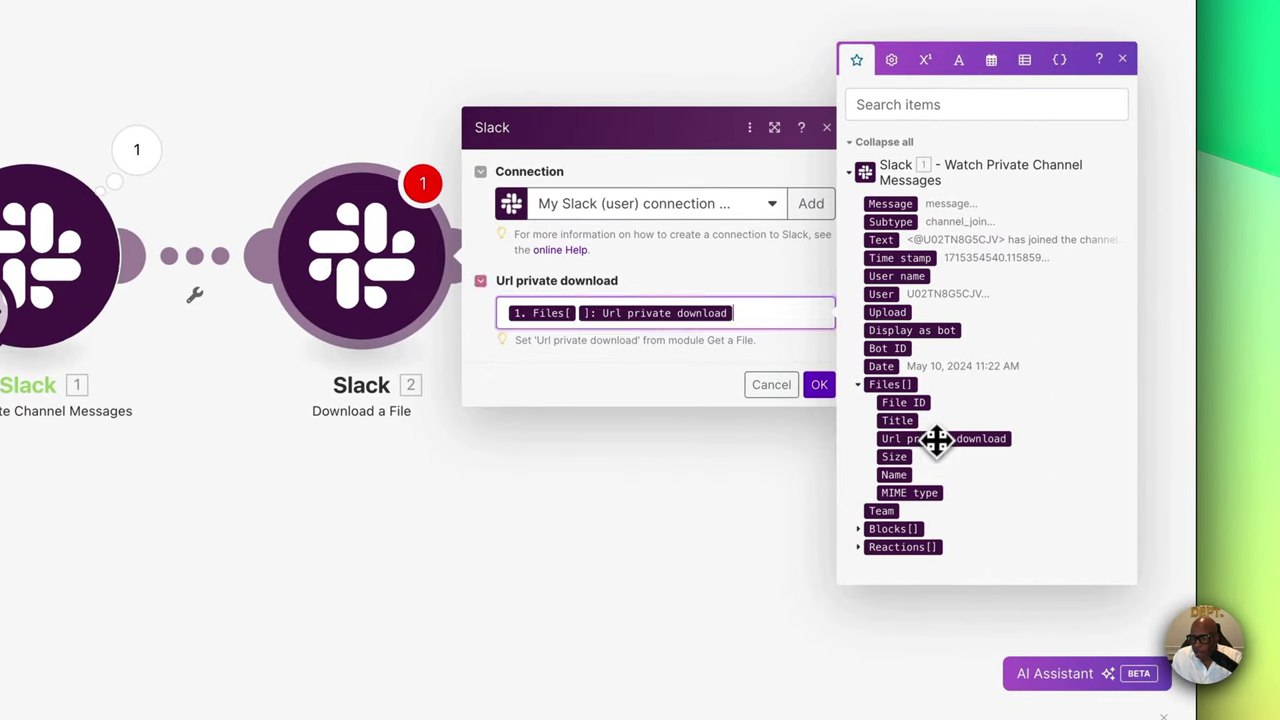
{"action": "left_click", "coordinate": [822, 388]}
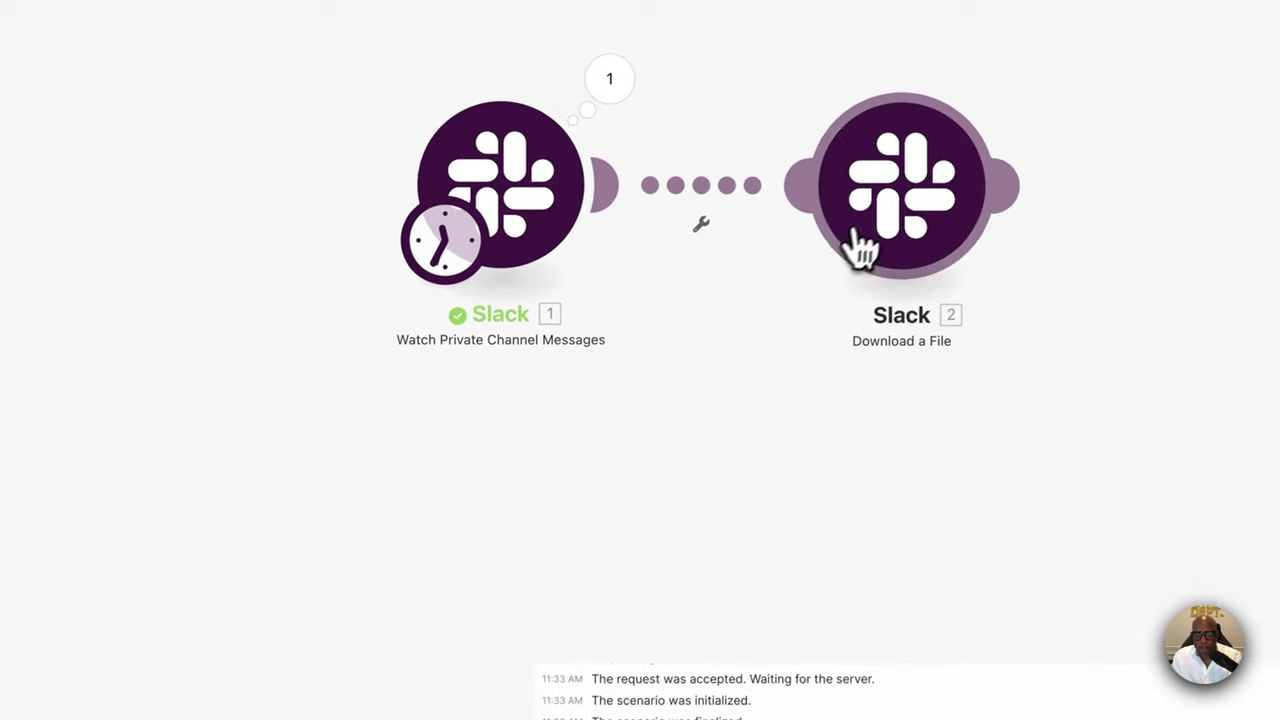
Rename the Slack Download a File module to "Download Audio" followed by a speaker emoji
{"action": "right_click", "coordinate": [471, 283]}
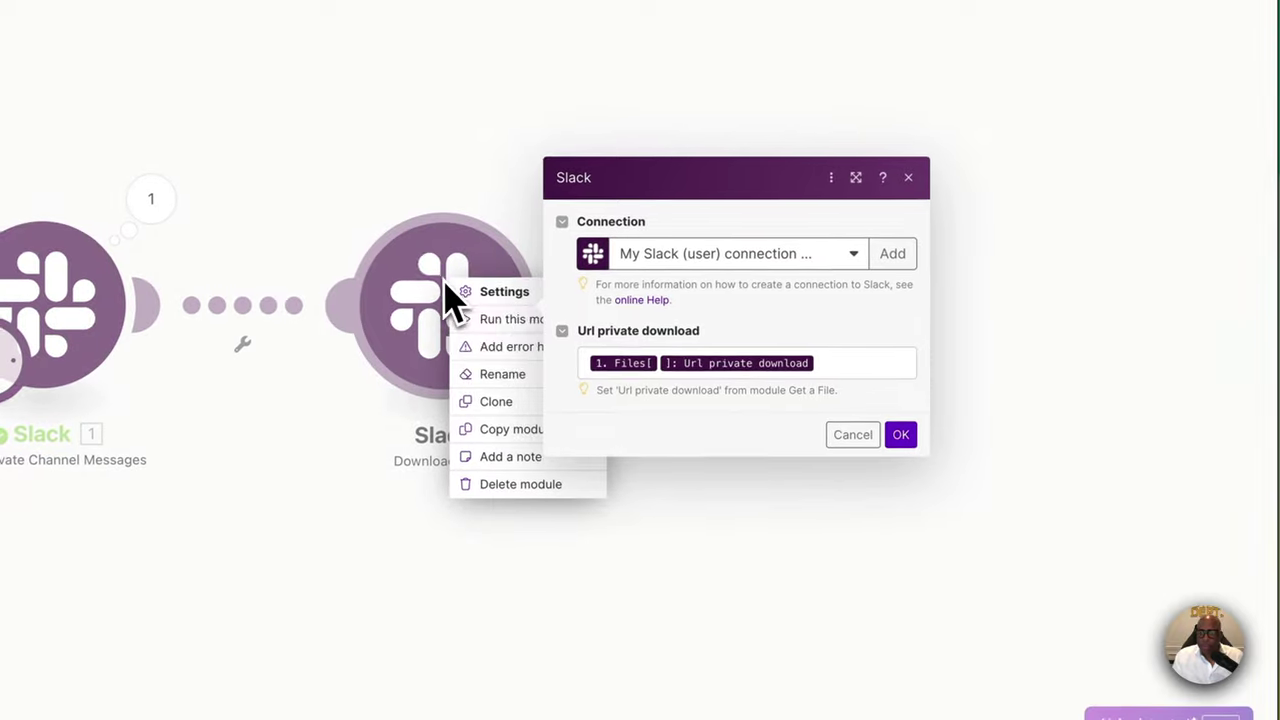
{"action": "left_click", "coordinate": [852, 436]}
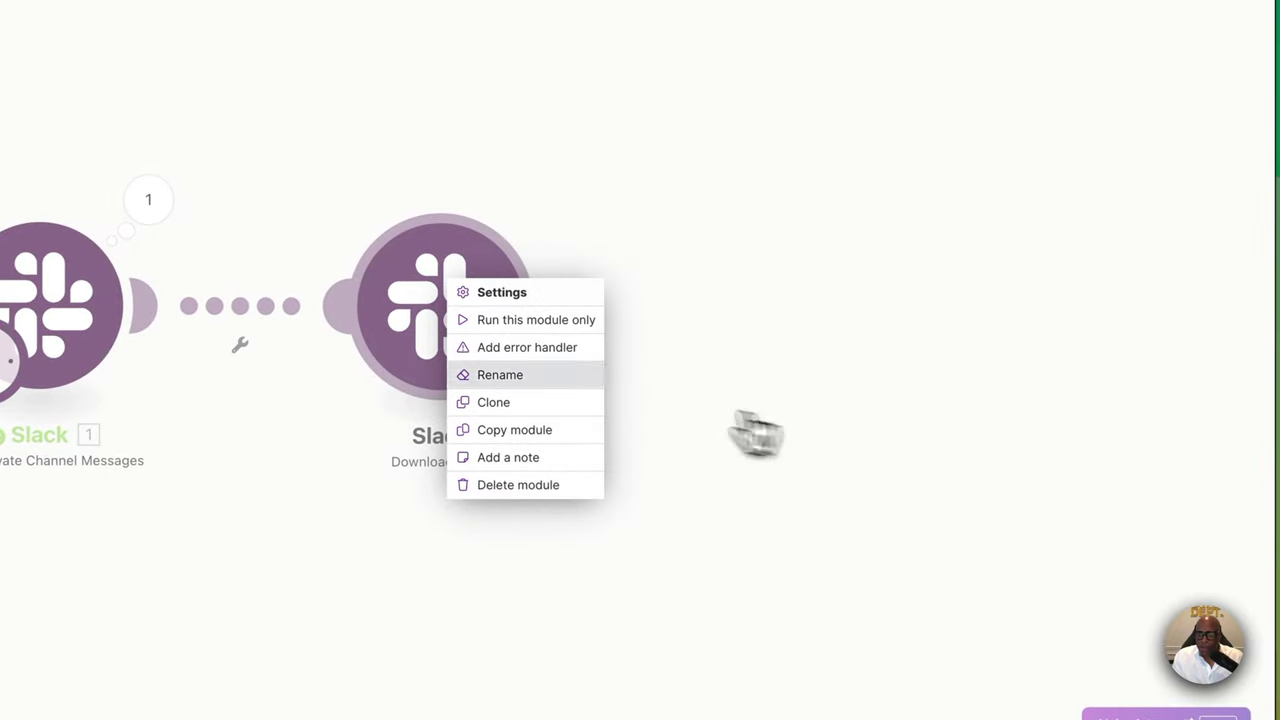
{"action": "left_click", "coordinate": [518, 388]}
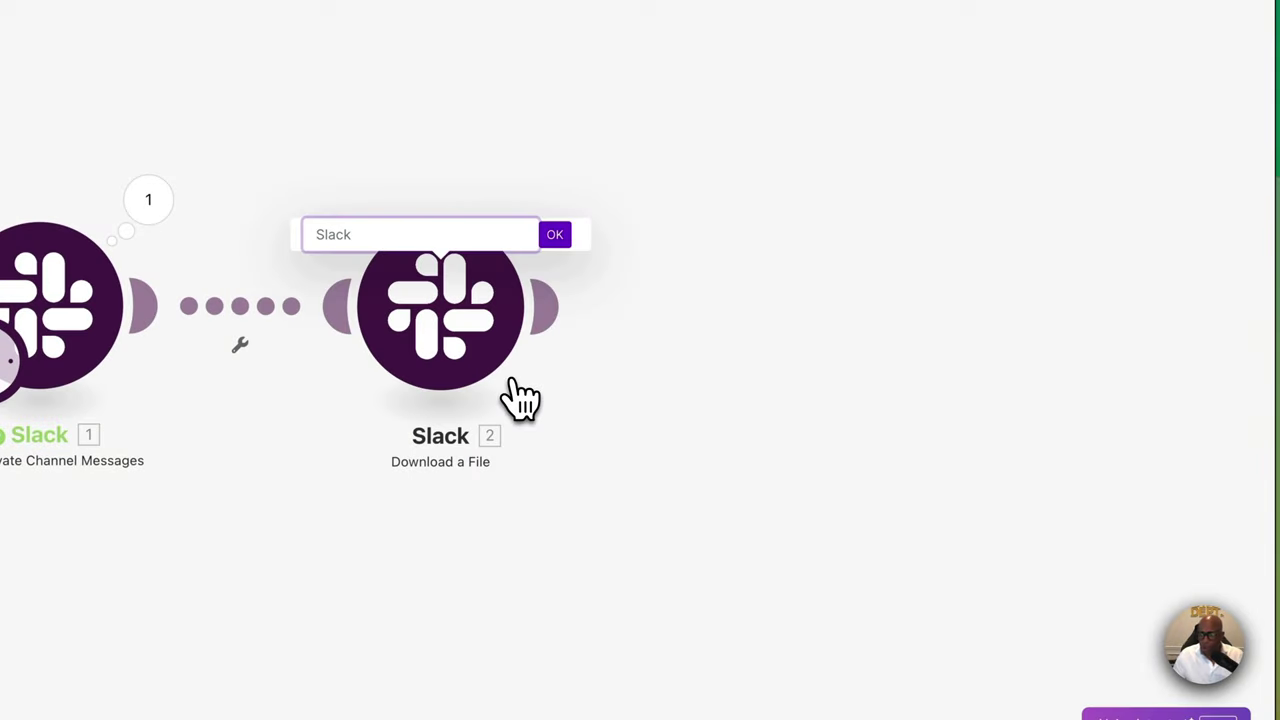
{"action": "type", "text": "Download"}
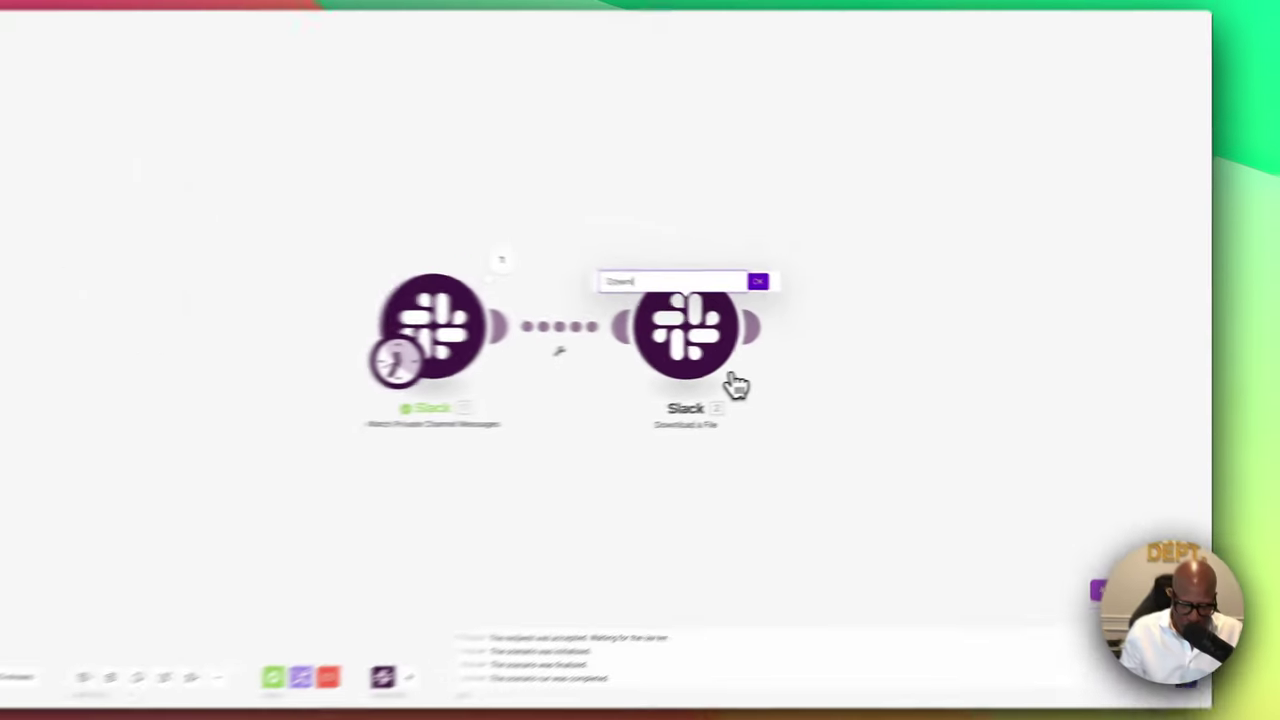
{"action": "type", "text": " Audio"}
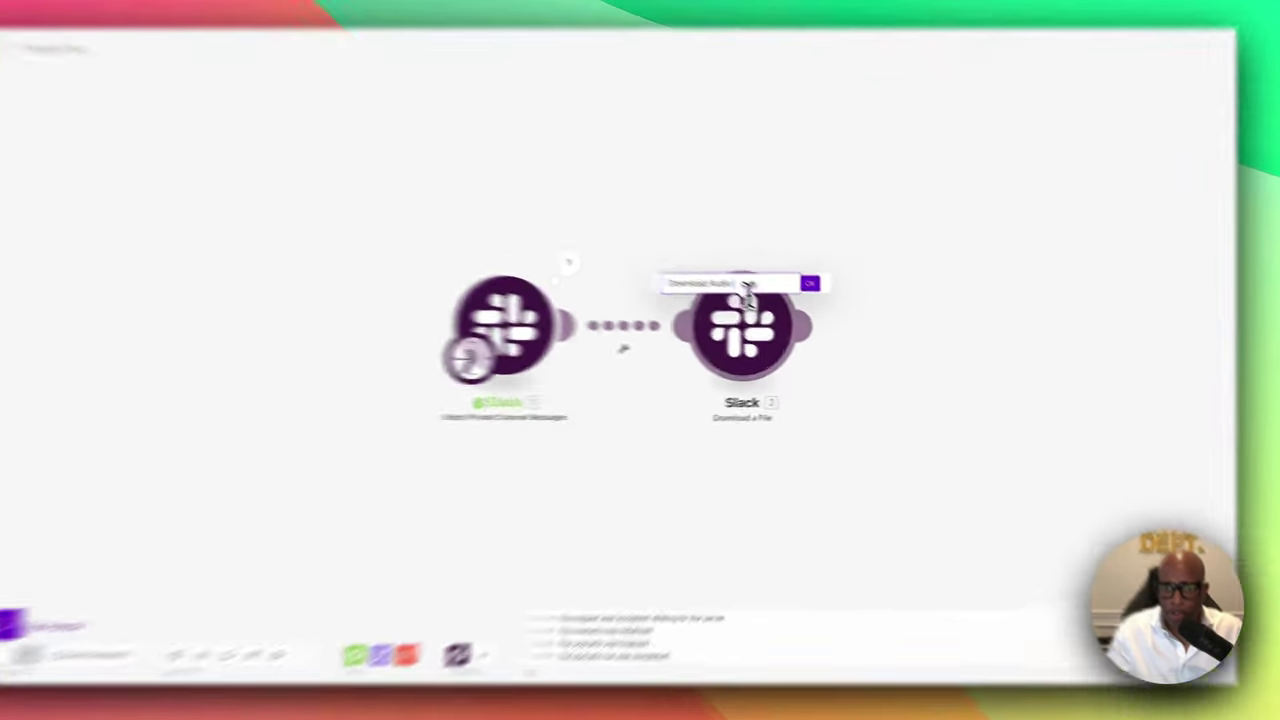
{"action": "right_click", "coordinate": [777, 301]}
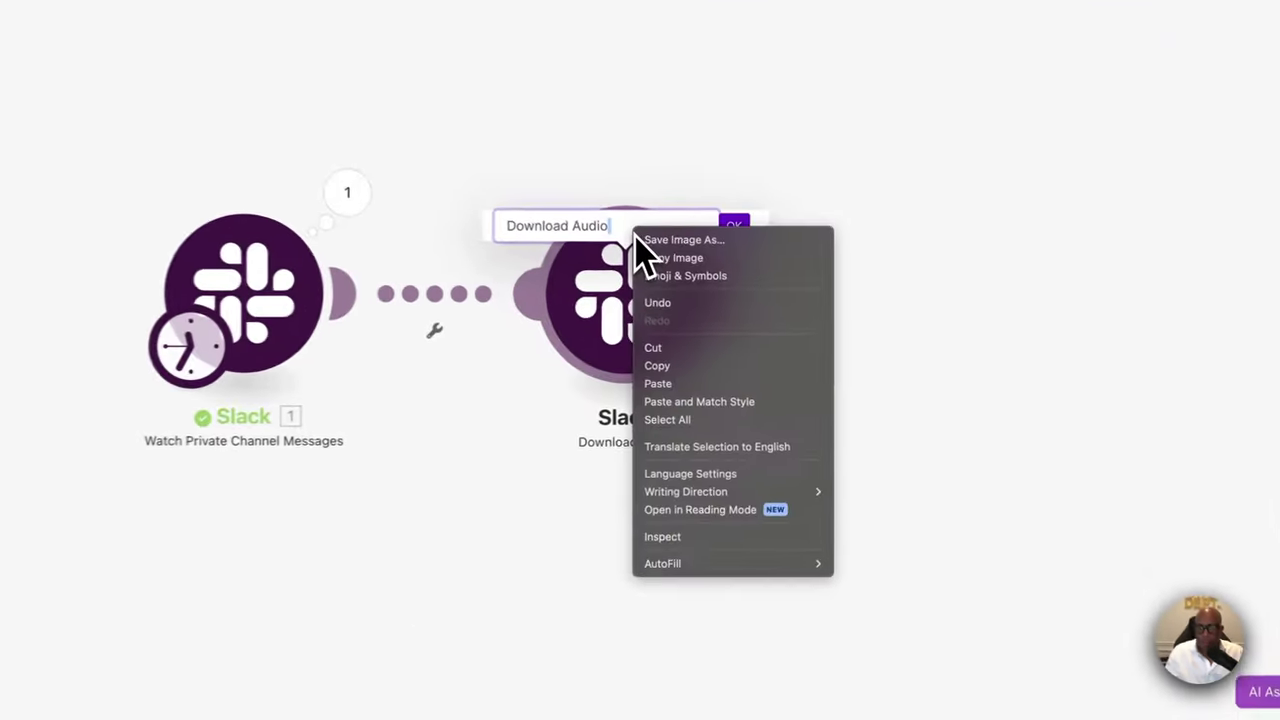
{"action": "left_click", "coordinate": [674, 271]}
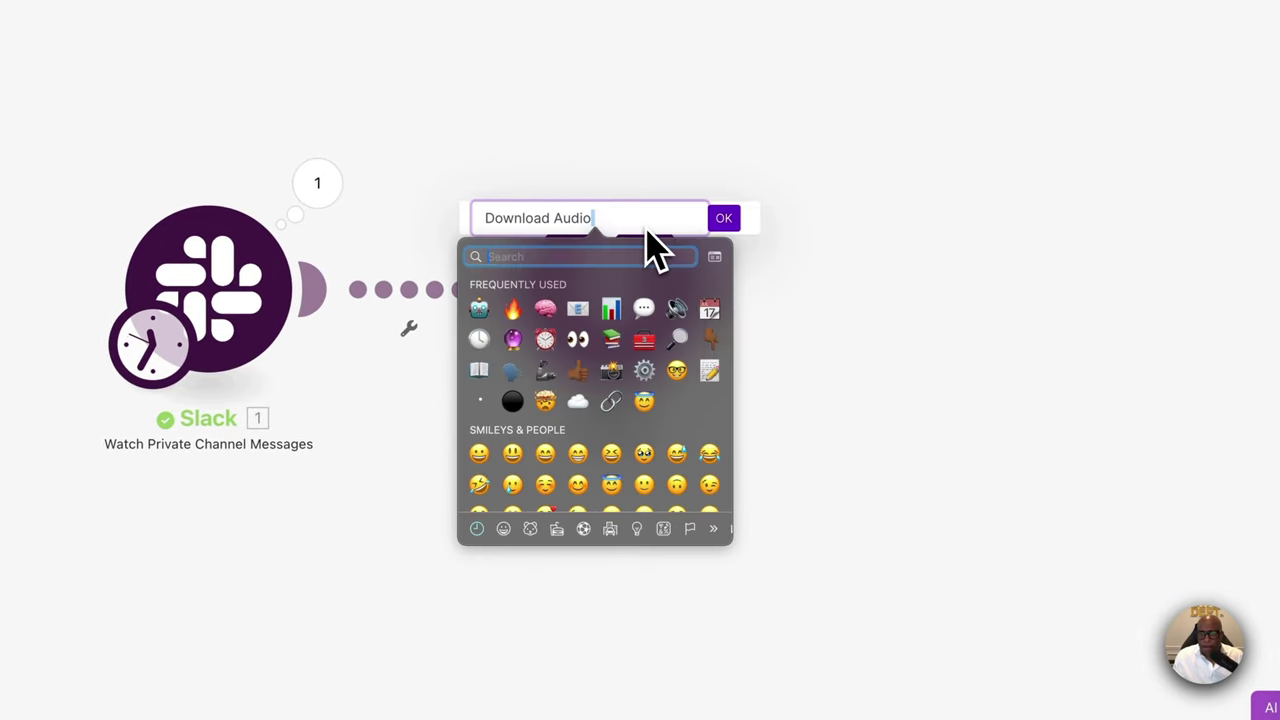
{"action": "left_click", "coordinate": [678, 311]}
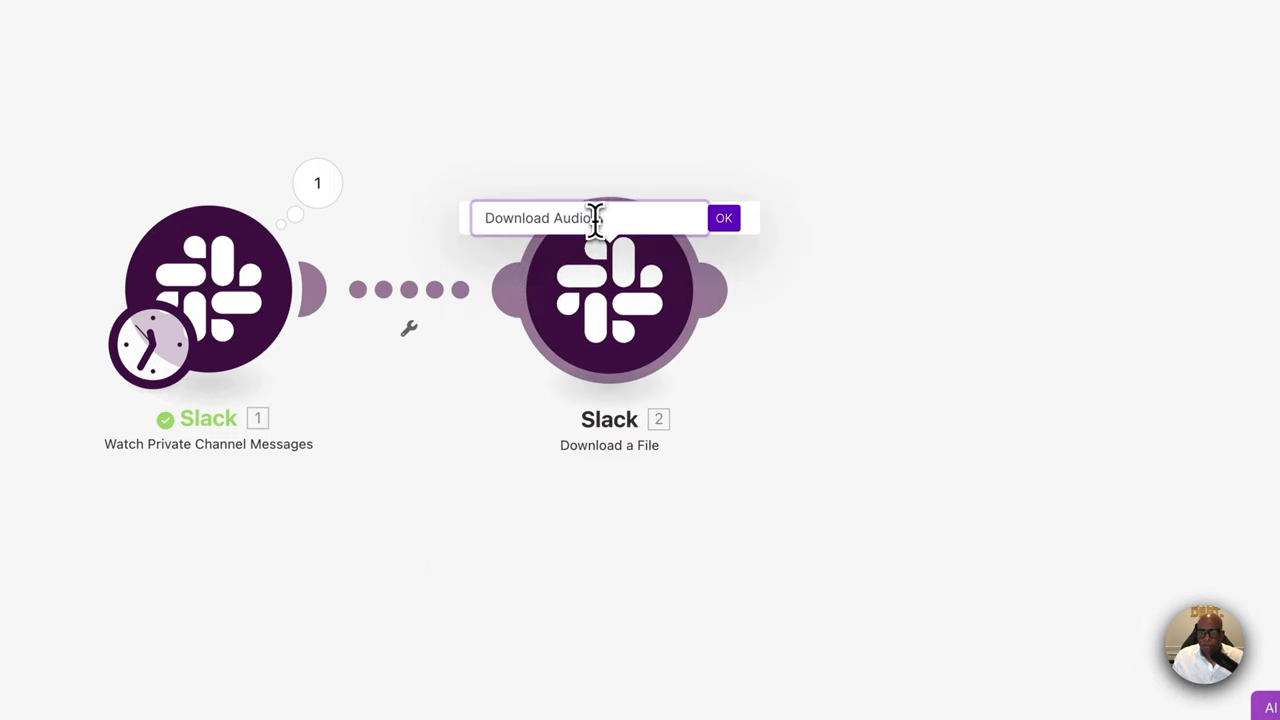
{"action": "left_click", "coordinate": [724, 218]}
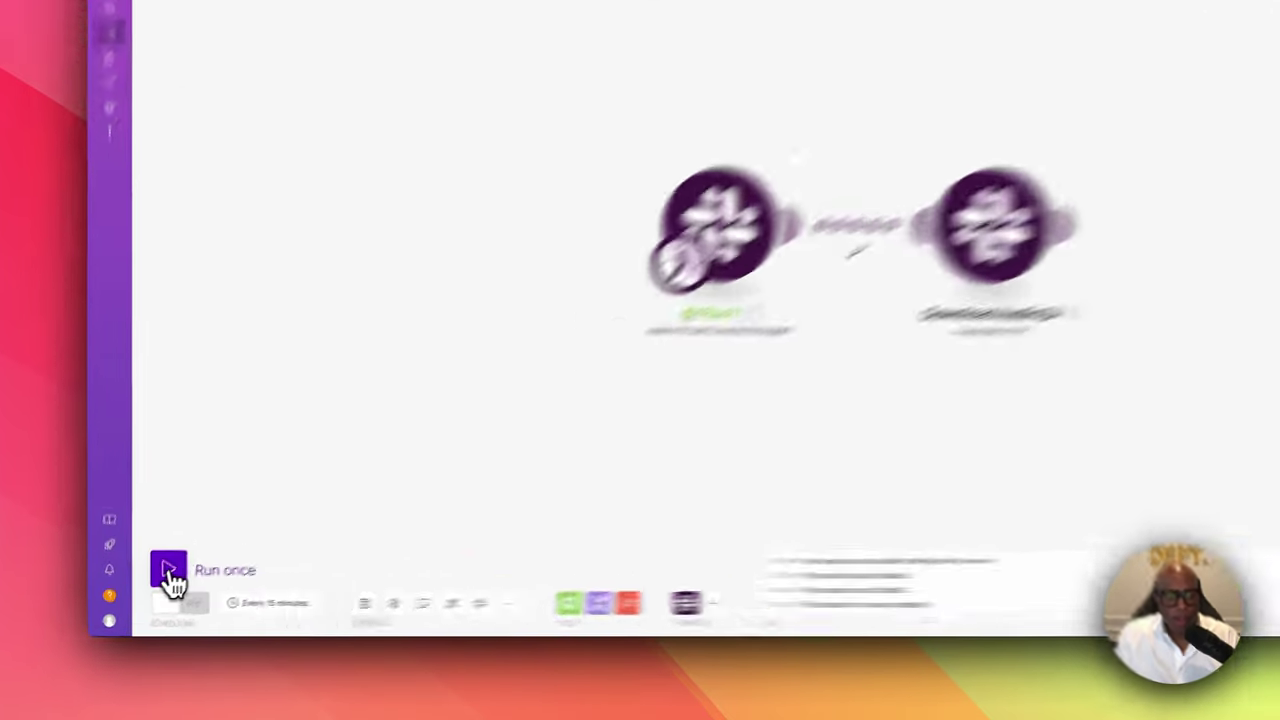
Run the scenario once and inspect the Download Audio module's input and output bundles
{"action": "left_click", "coordinate": [172, 578]}
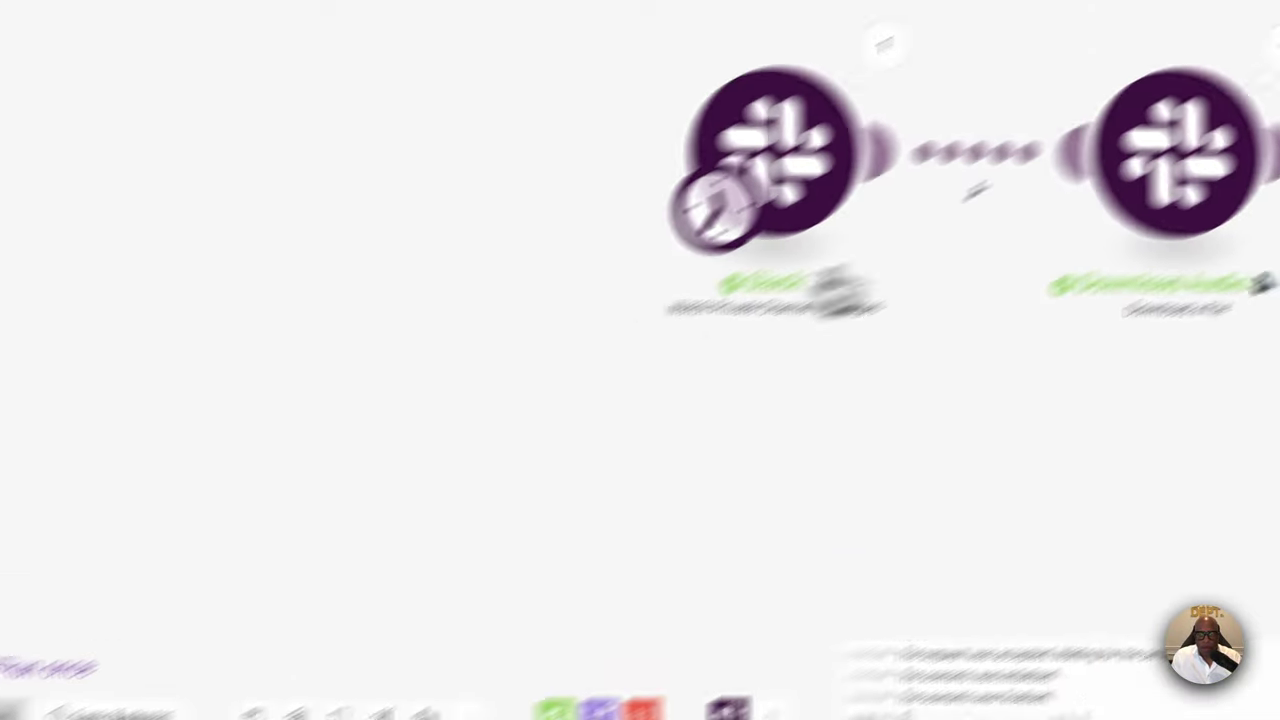
{"action": "left_click", "coordinate": [540, 338]}
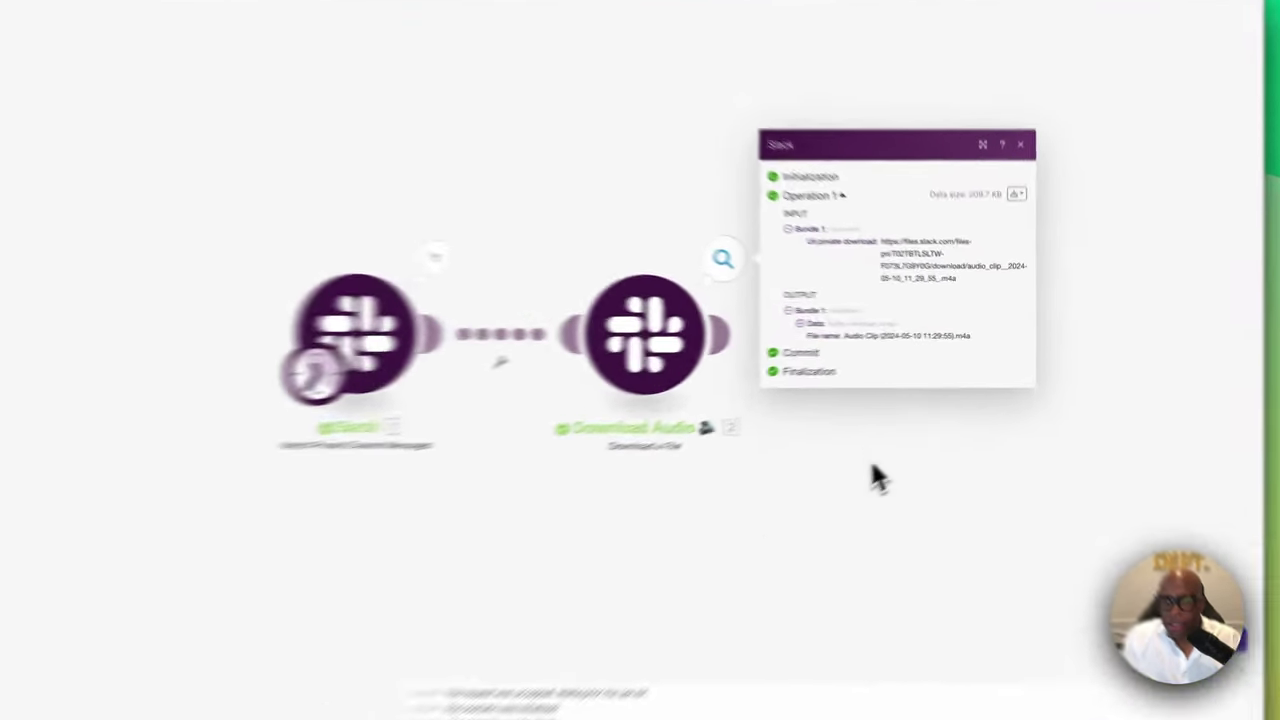
{"action": "left_click", "coordinate": [900, 425]}
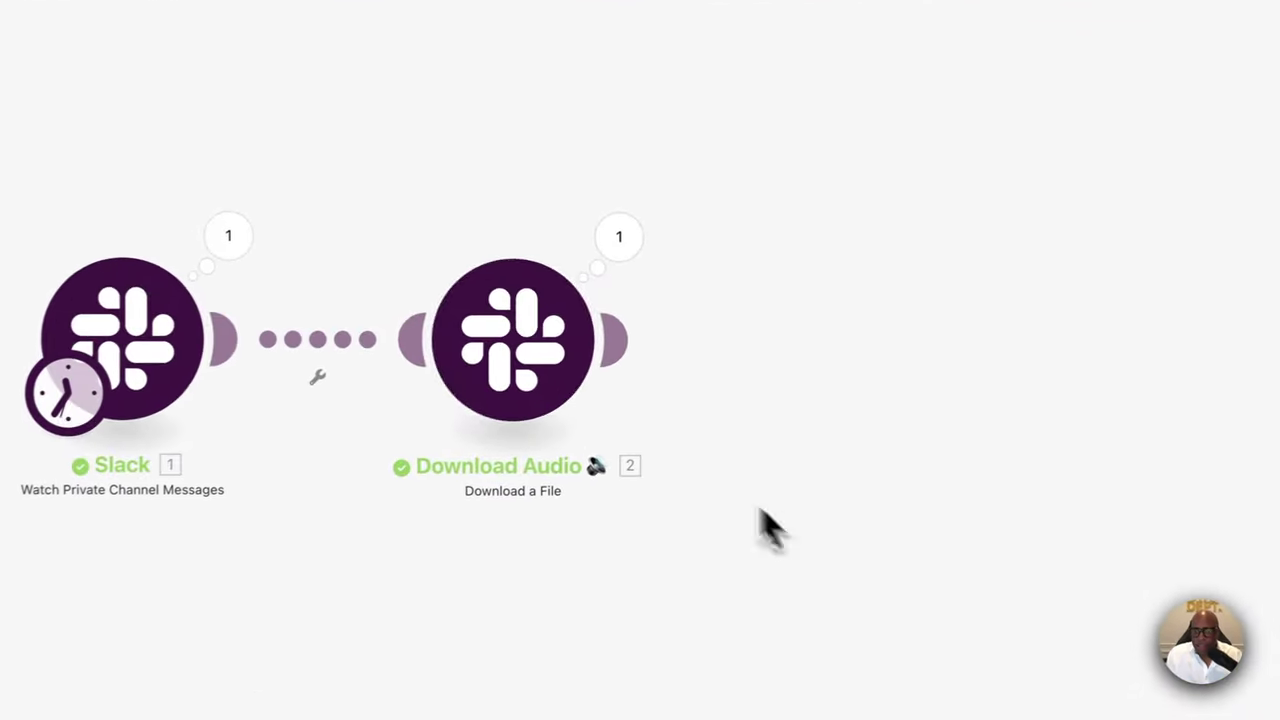
Add an OpenAI Create a Transcription (Whisper) module after the Download Audio module
{"action": "left_click_drag", "start_coordinate": [755, 335], "coordinate": [720, 333]}
{"action": "left_click", "coordinate": [528, 337]}
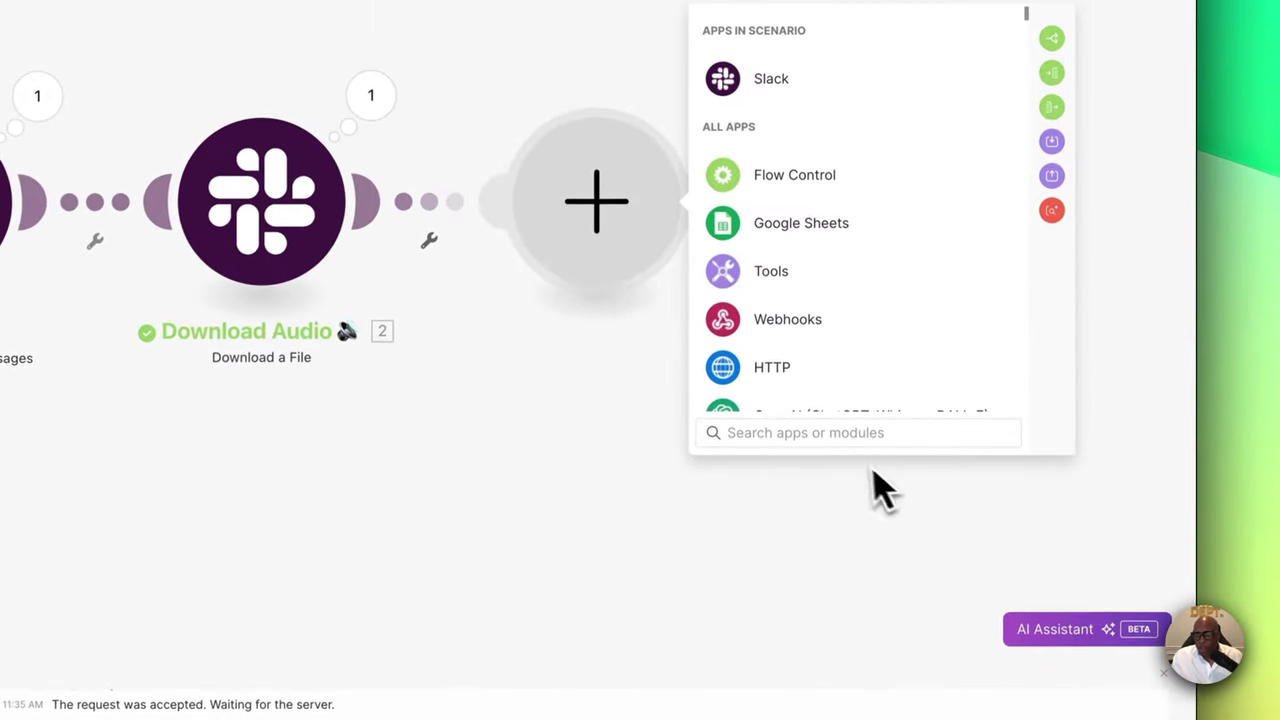
{"action": "left_click", "coordinate": [855, 436]}
{"action": "type", "text": "open"}
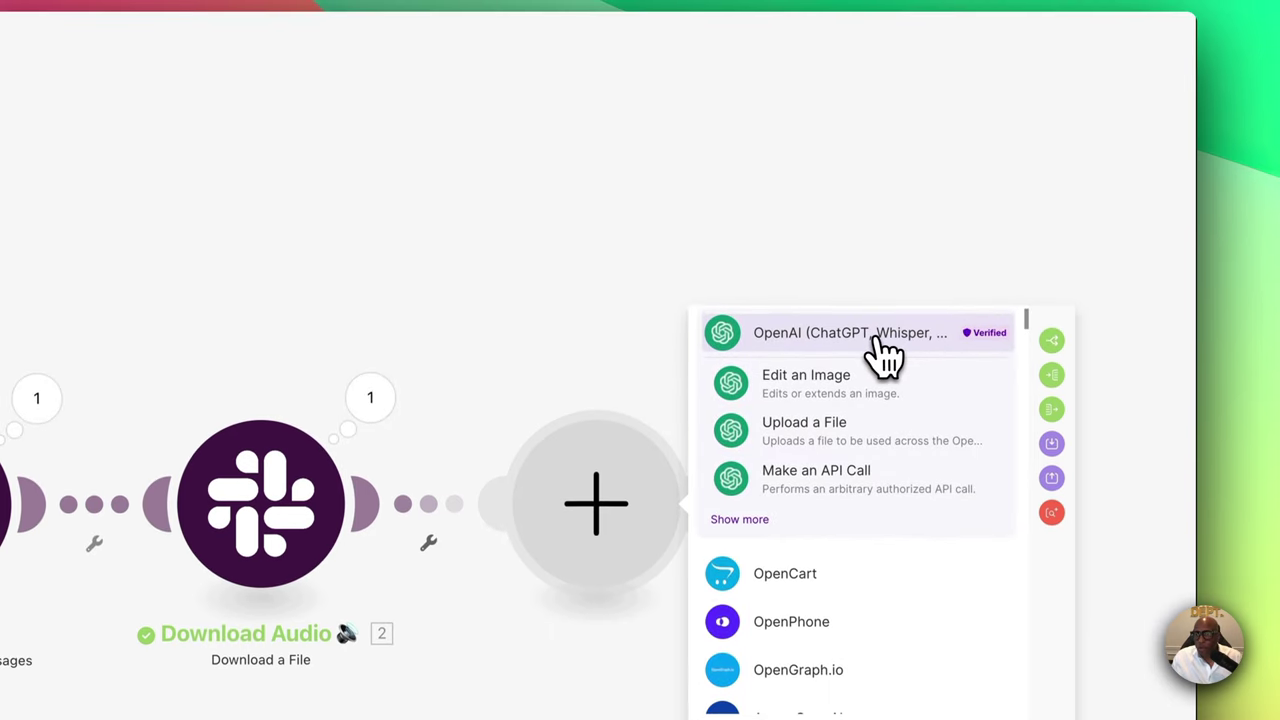
{"action": "left_click", "coordinate": [878, 340]}
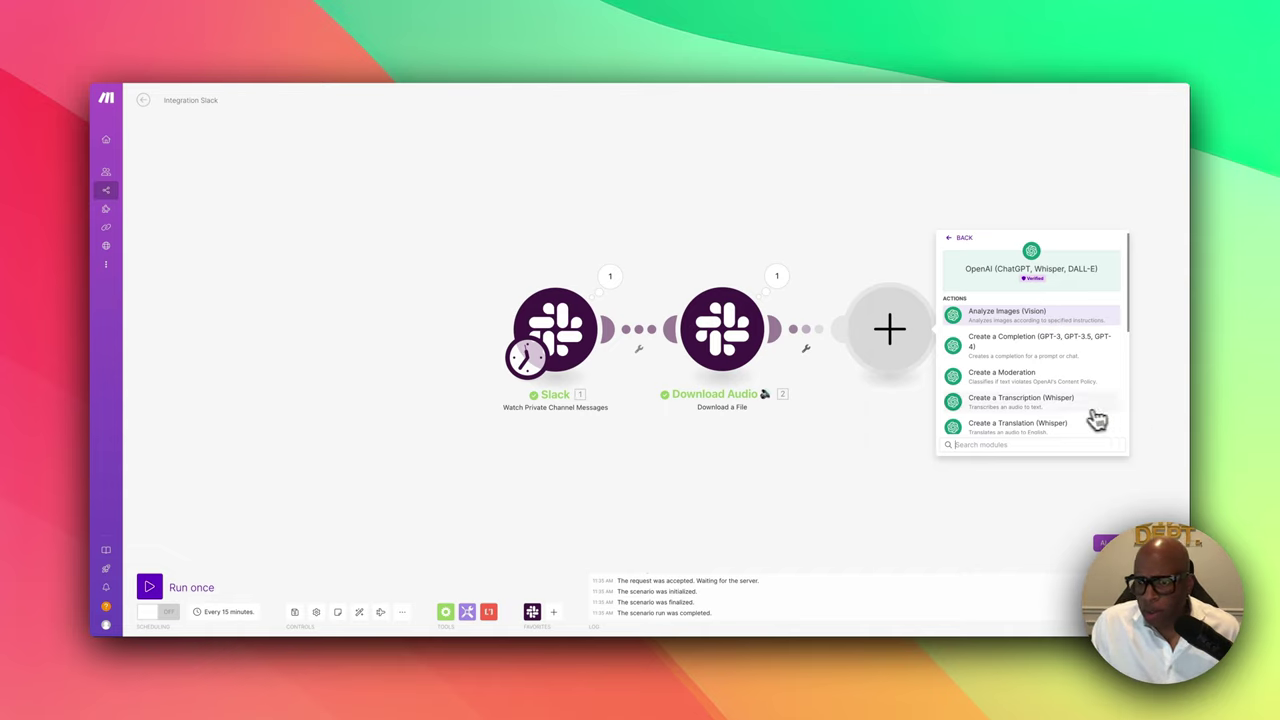
{"action": "scroll", "coordinate": [1048, 410], "scroll_direction": "down", "scroll_amount": 1}
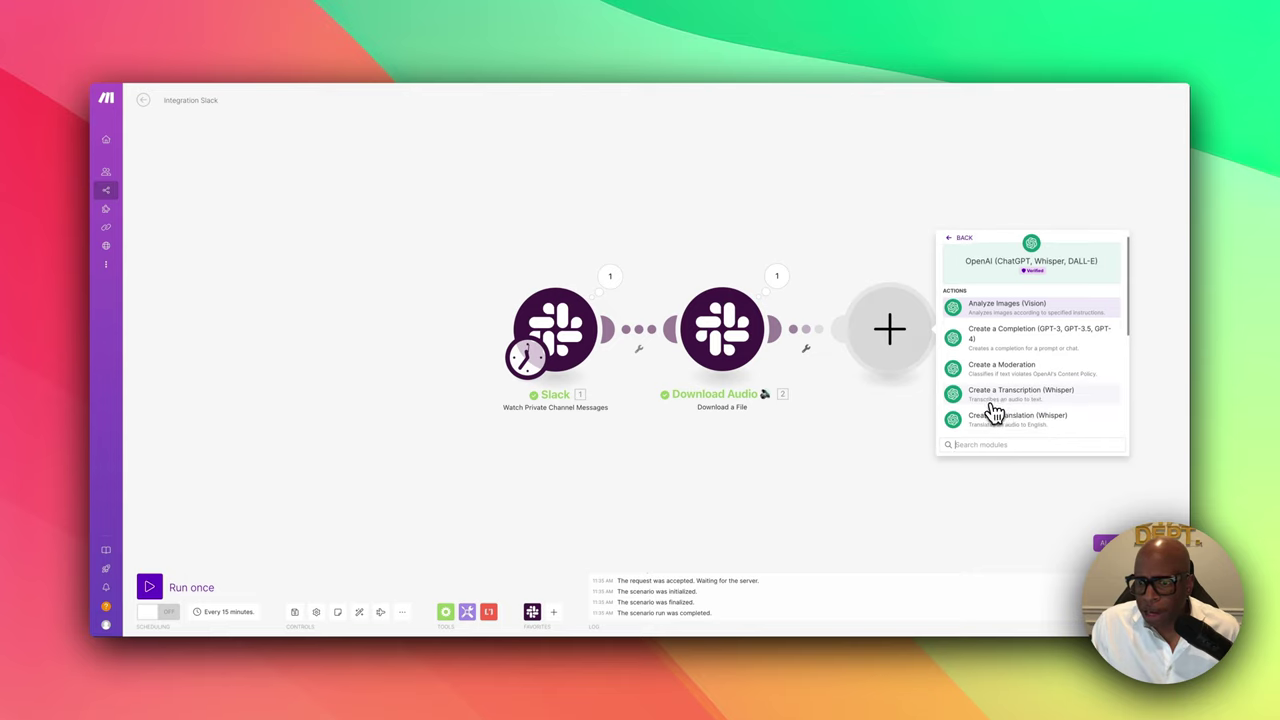
{"action": "left_click", "coordinate": [1014, 398]}
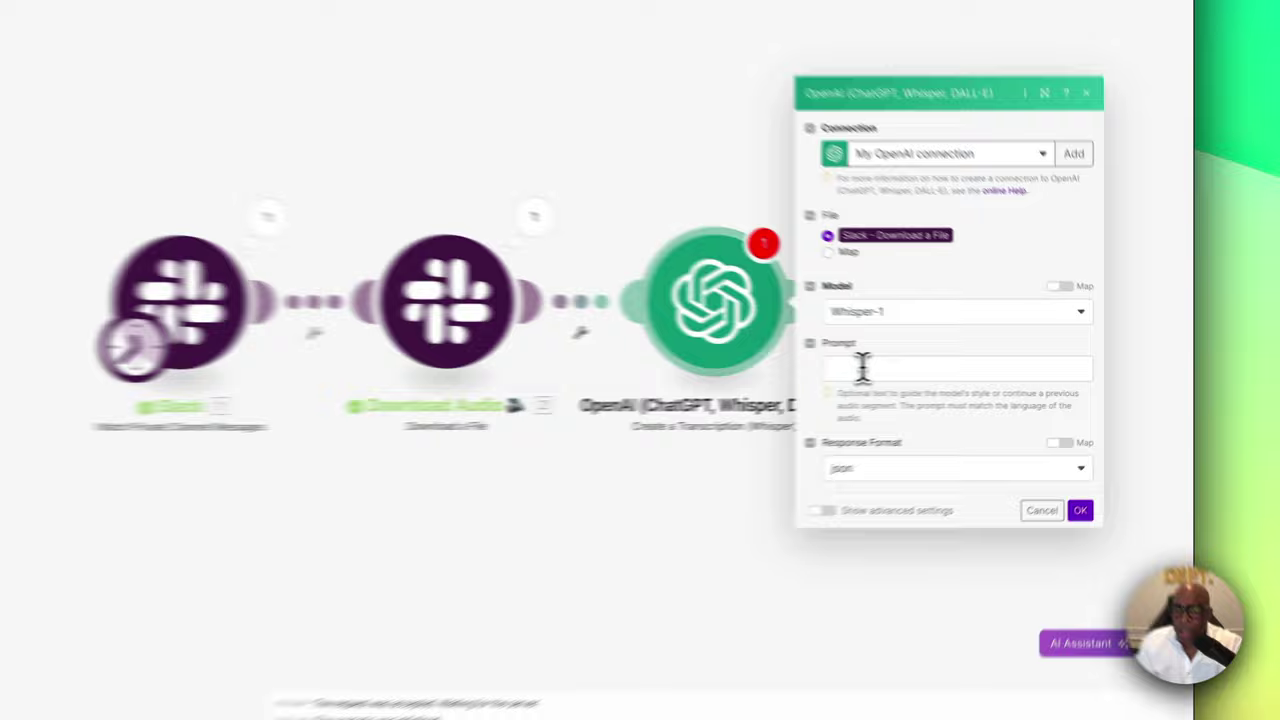
Set the transcription module's prompt to "transcribe this word for word" and save its settings
{"action": "left_click", "coordinate": [982, 372]}
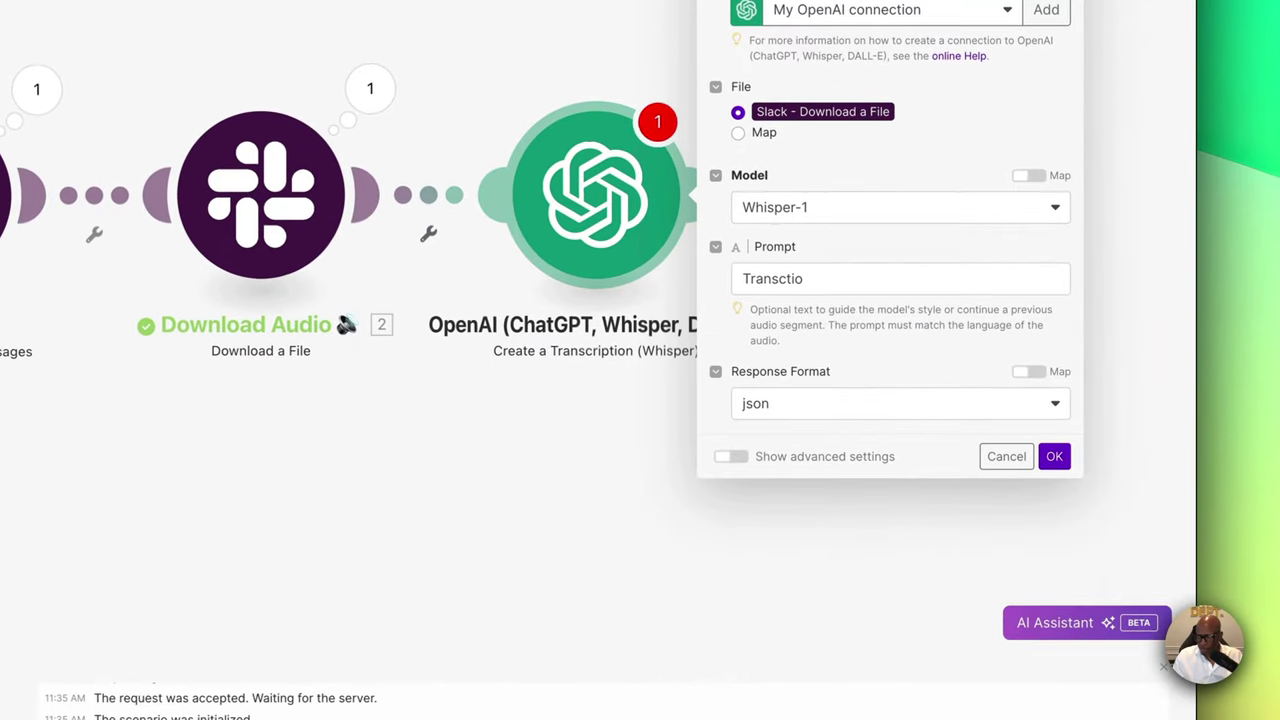
{"action": "left_click", "coordinate": [877, 282]}
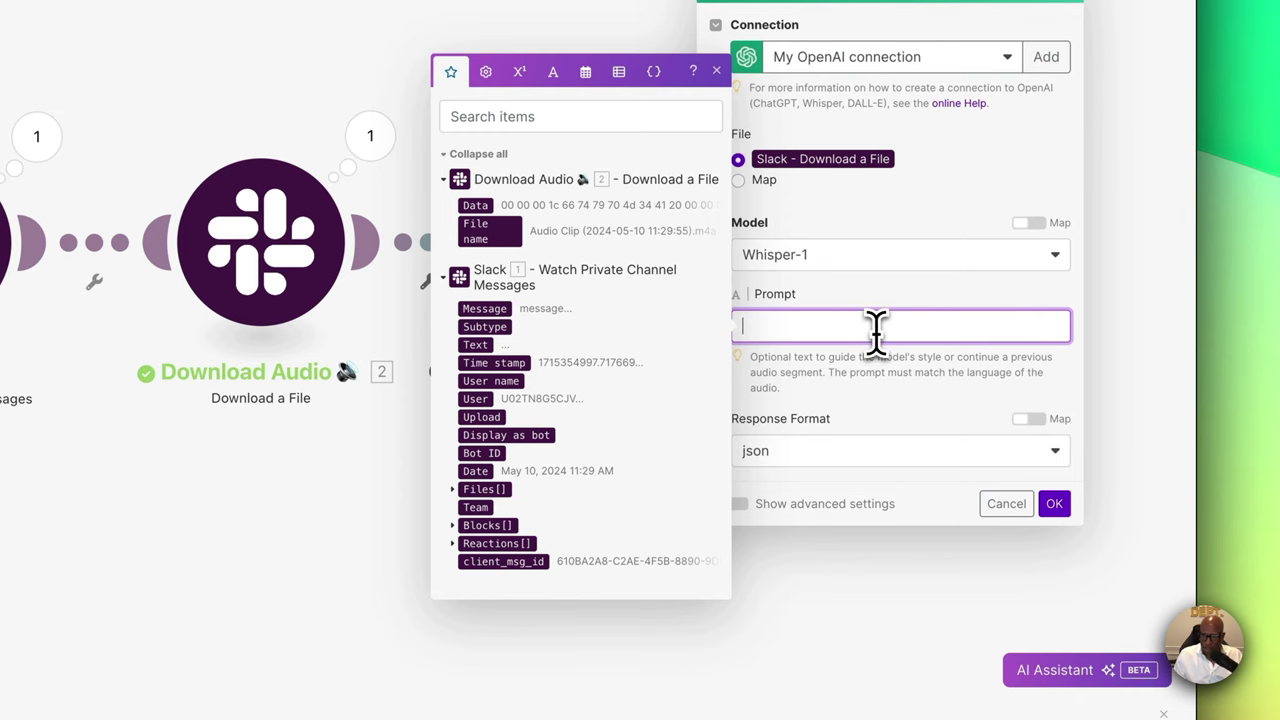
{"action": "type", "text": "transcribe this word for word"}
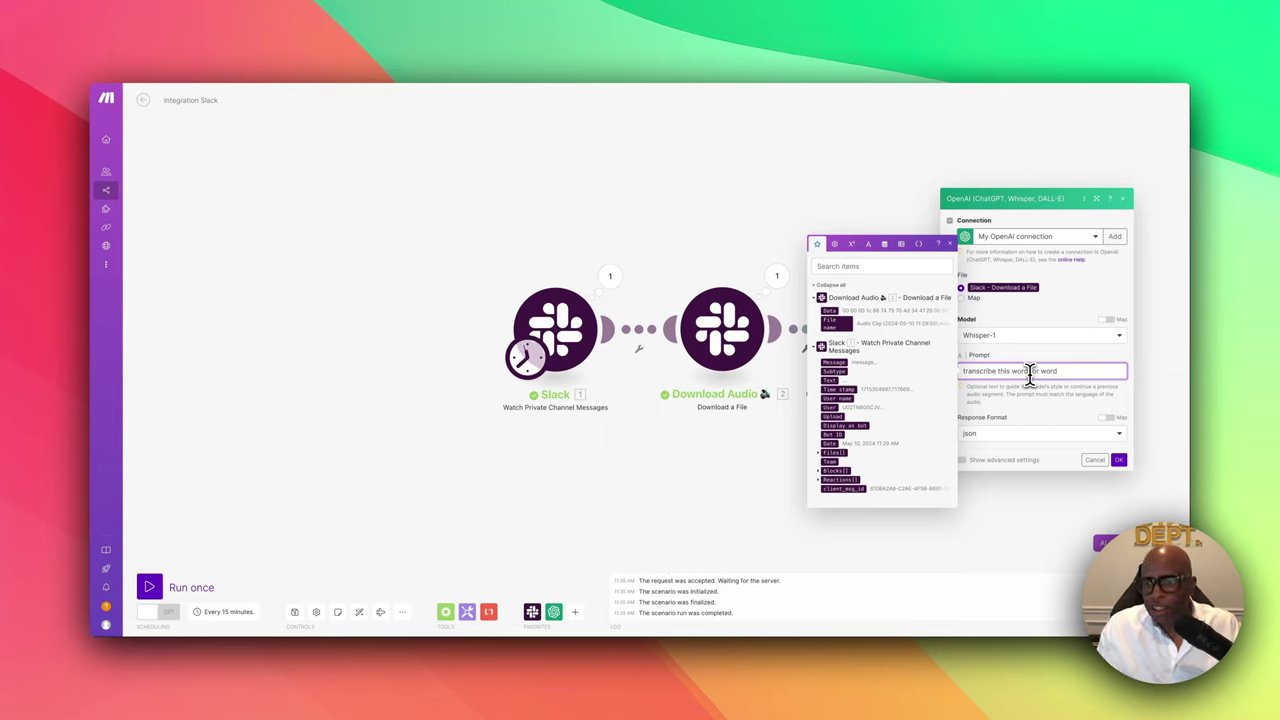
{"action": "left_click", "coordinate": [1118, 461]}
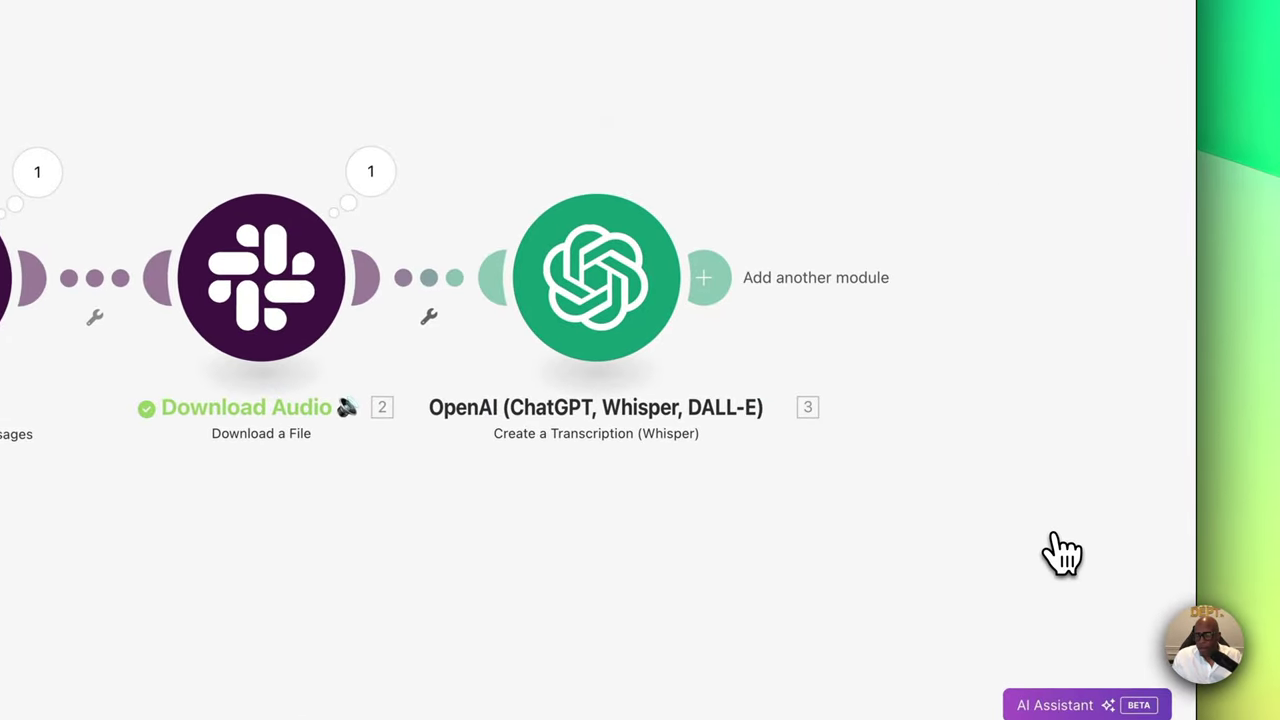
{"action": "right_click", "coordinate": [590, 283]}
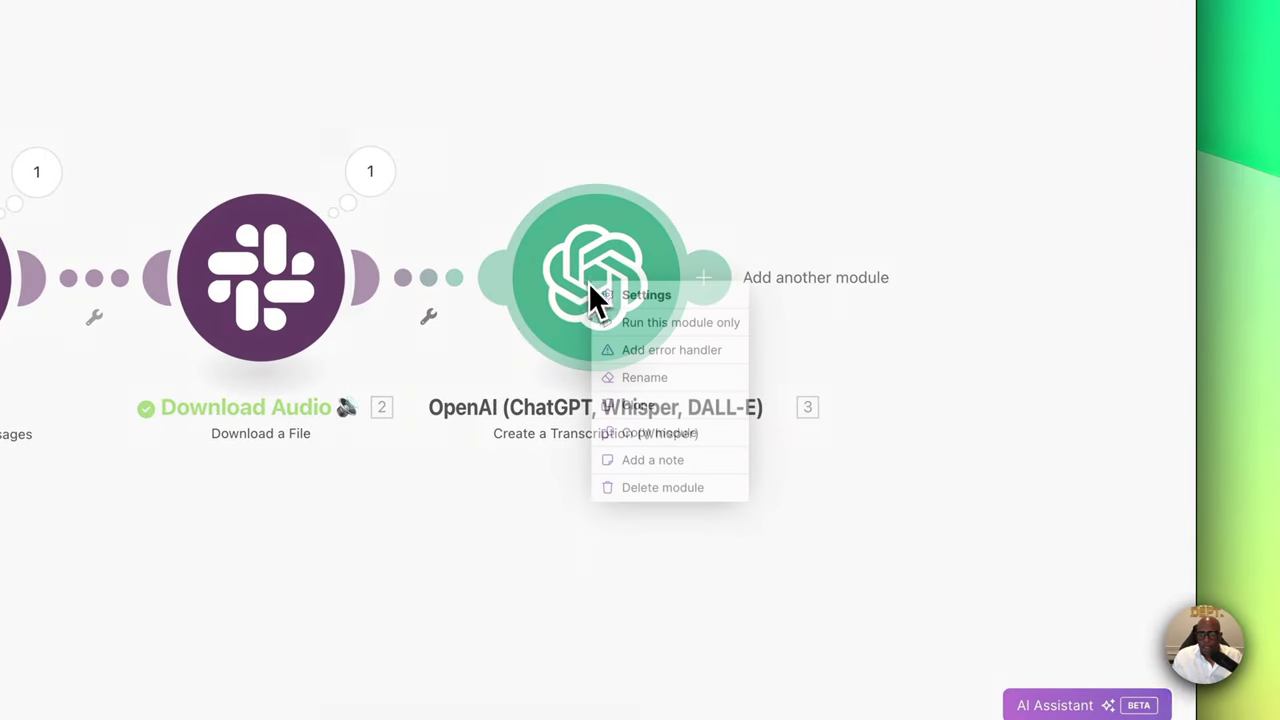
{"action": "left_click", "coordinate": [665, 324]}
{"action": "left_click", "coordinate": [1005, 480]}
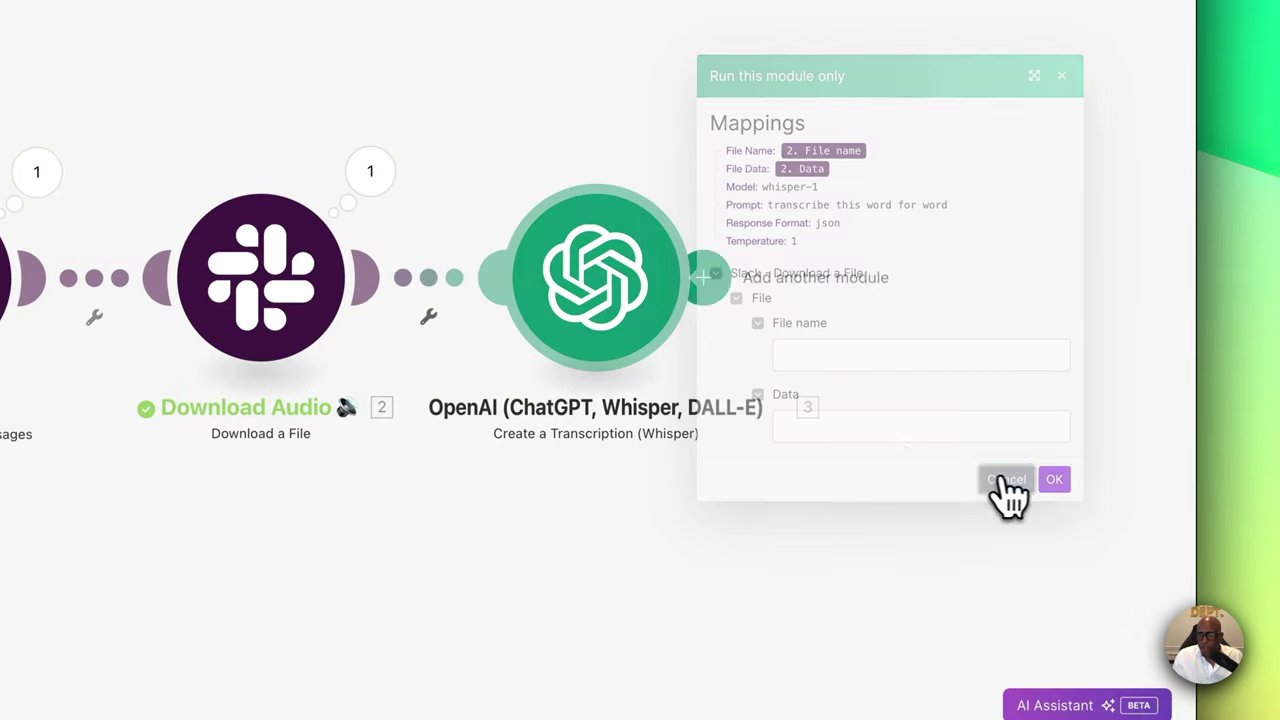
Rename the OpenAI transcription module to "Transcribe Audio" followed by a memo emoji
{"action": "right_click", "coordinate": [652, 335]}
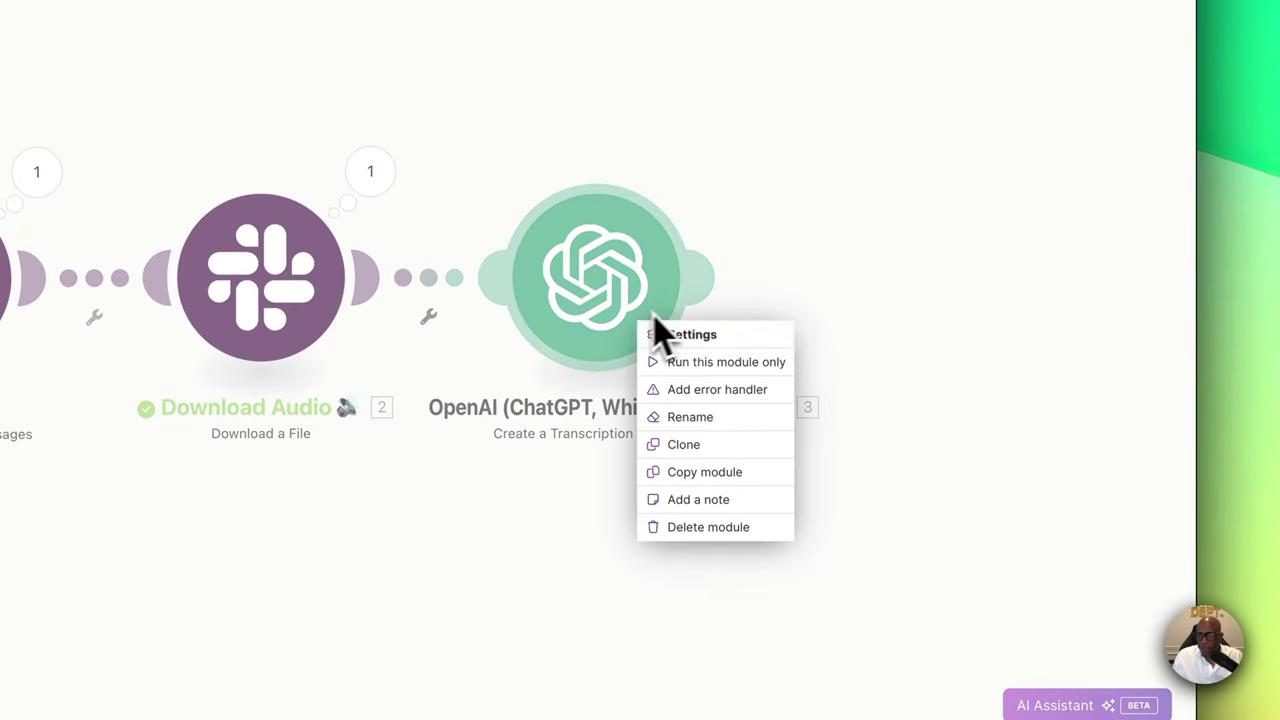
{"action": "left_click", "coordinate": [700, 428]}
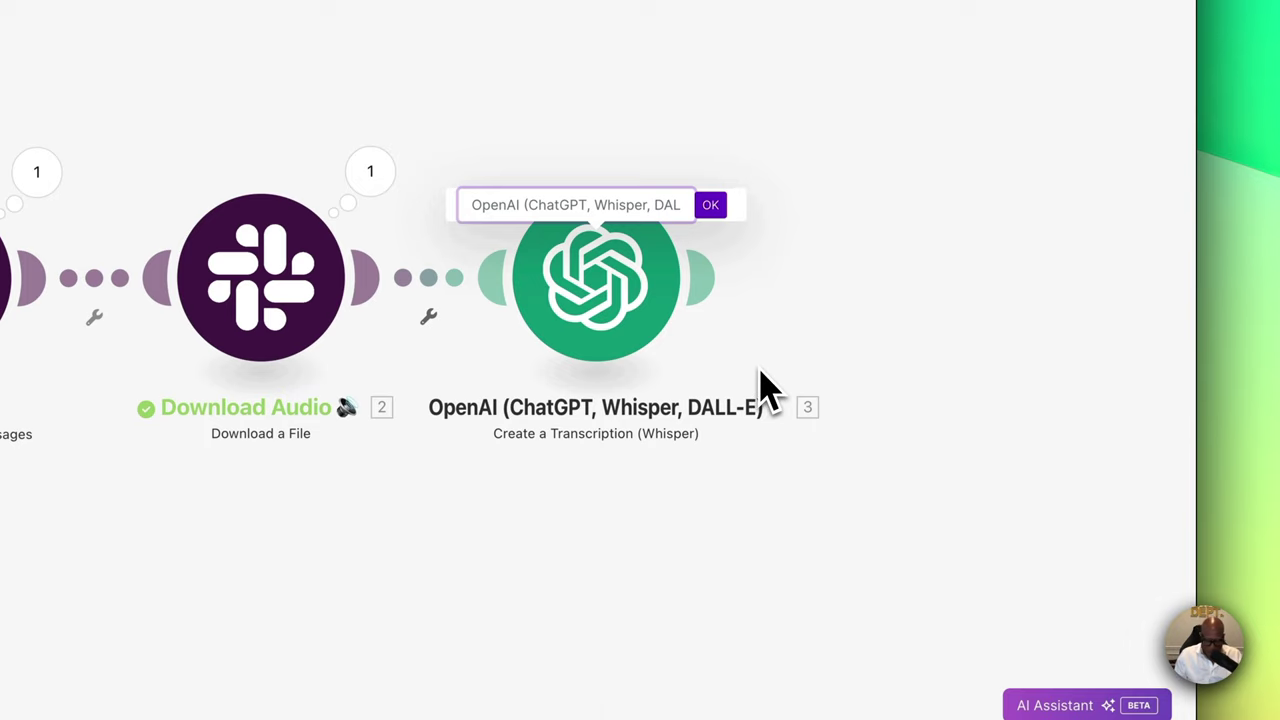
{"action": "key", "text": "super+a"}
{"action": "type", "text": "Transcri"}
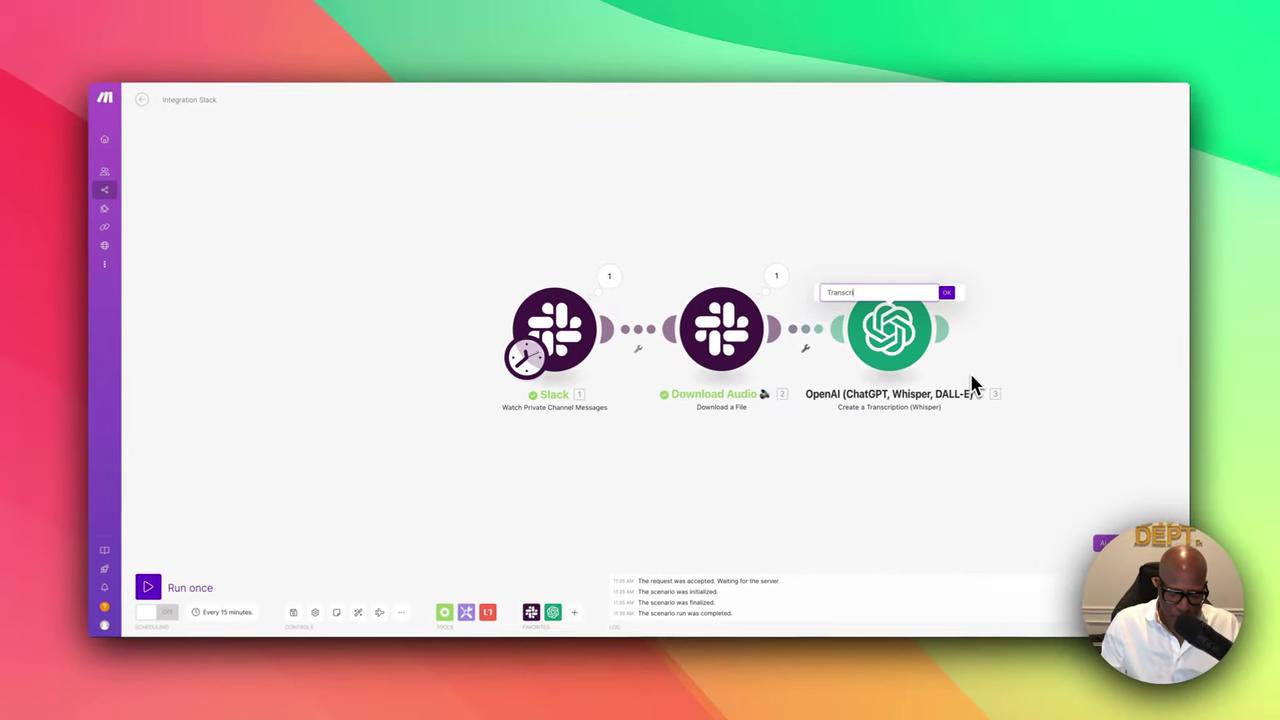
{"action": "type", "text": "be Audio"}
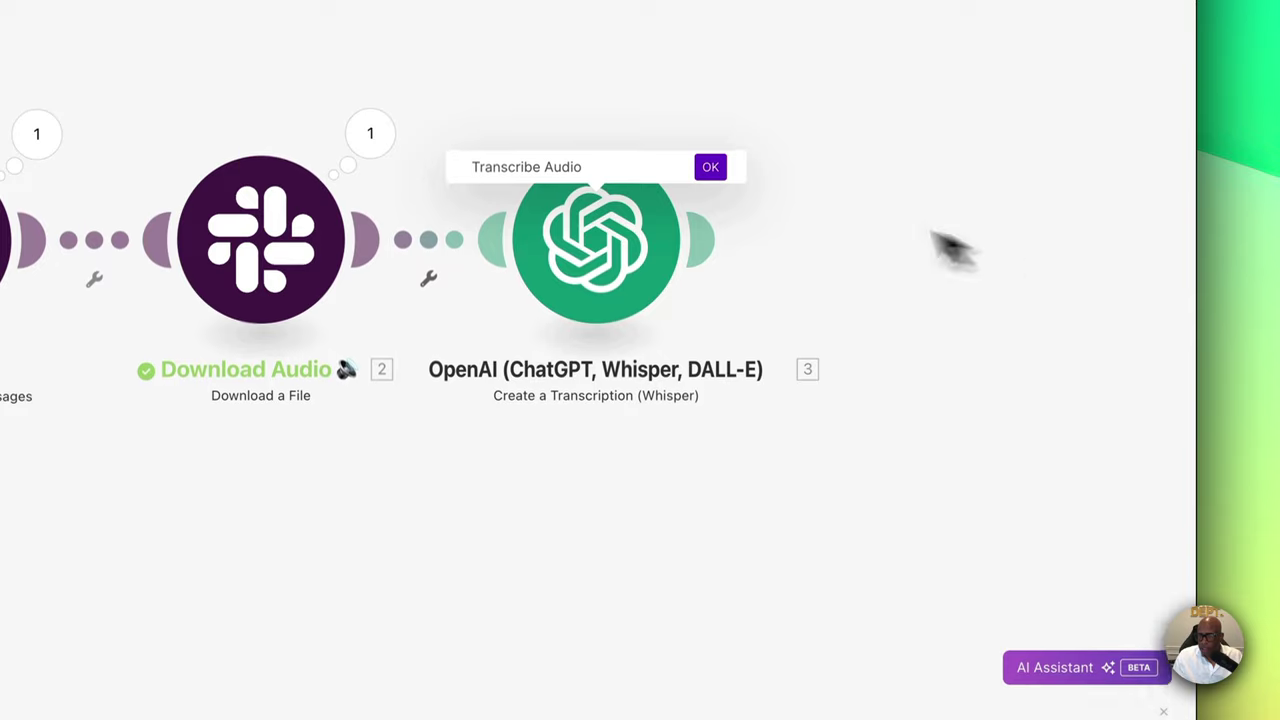
{"action": "right_click", "coordinate": [614, 139]}
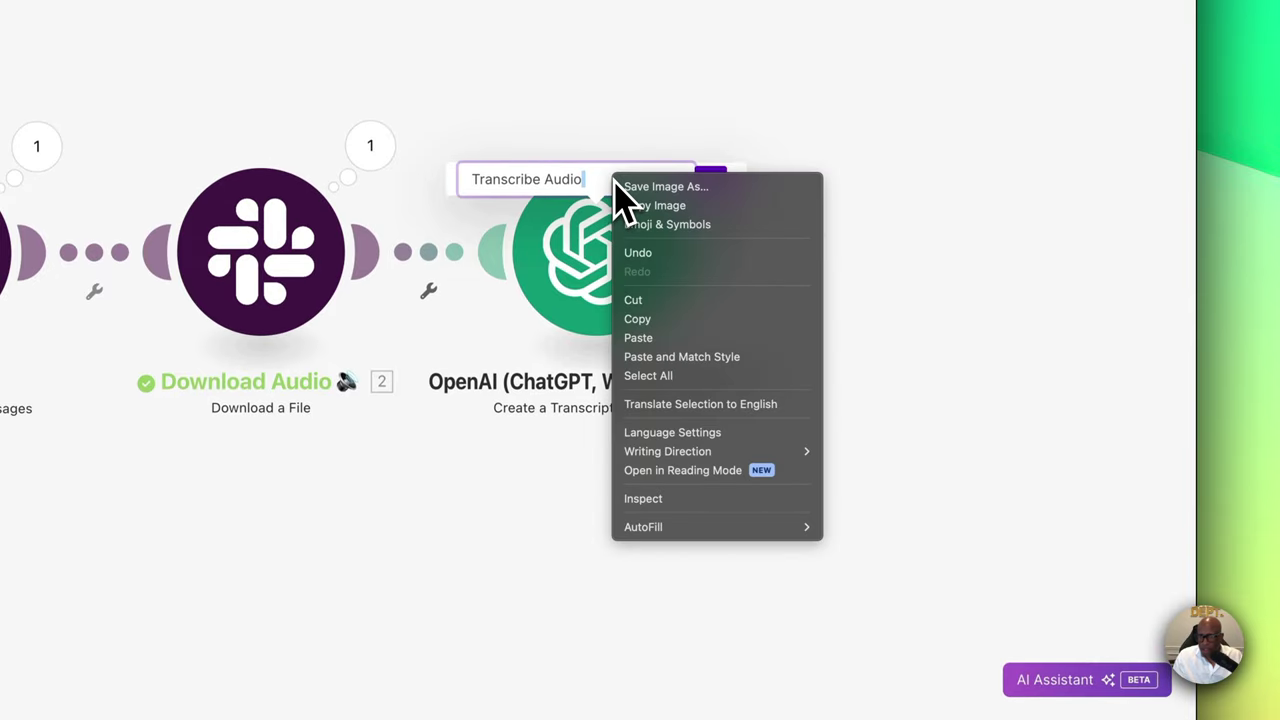
{"action": "left_click", "coordinate": [648, 225]}
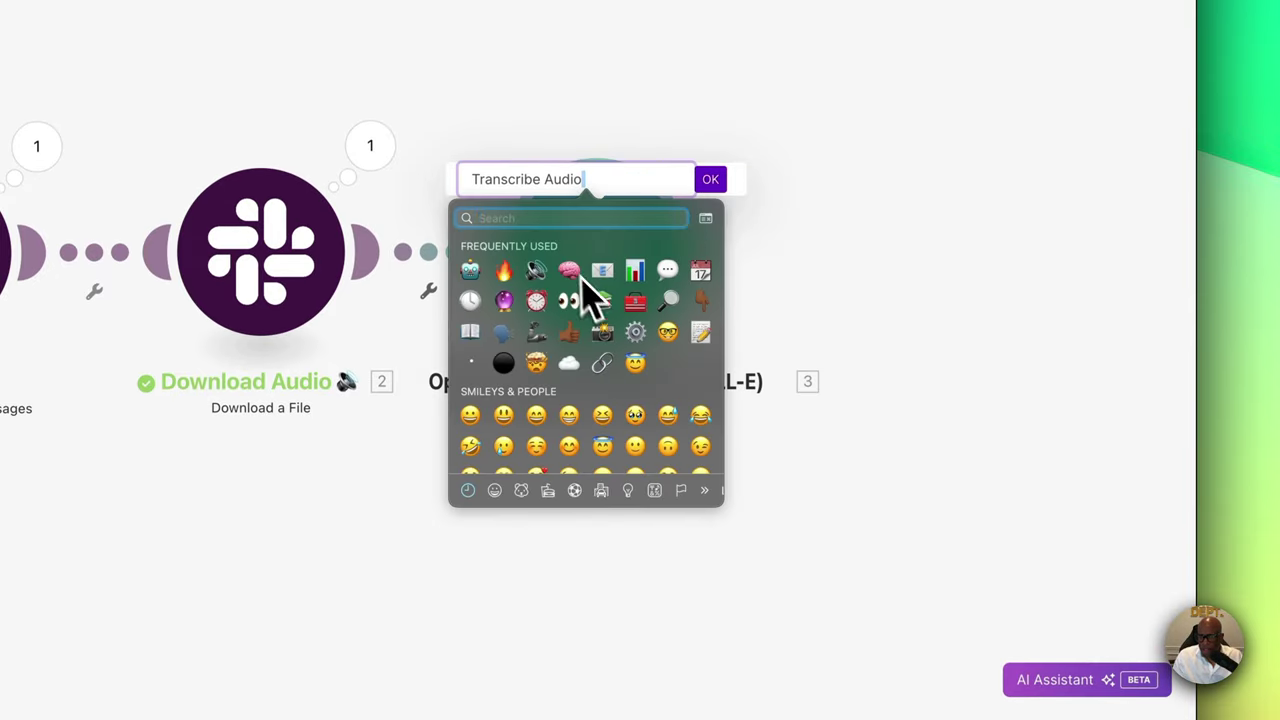
{"action": "left_click", "coordinate": [701, 332]}
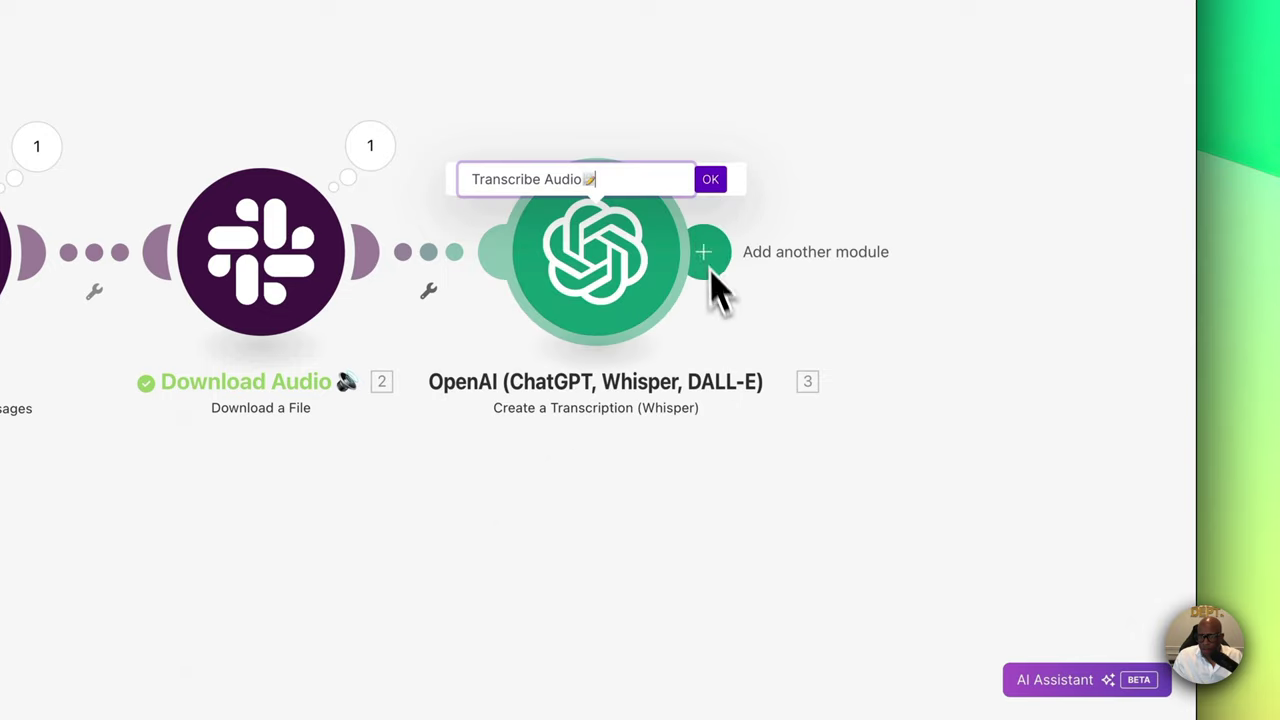
{"action": "left_click", "coordinate": [706, 181]}
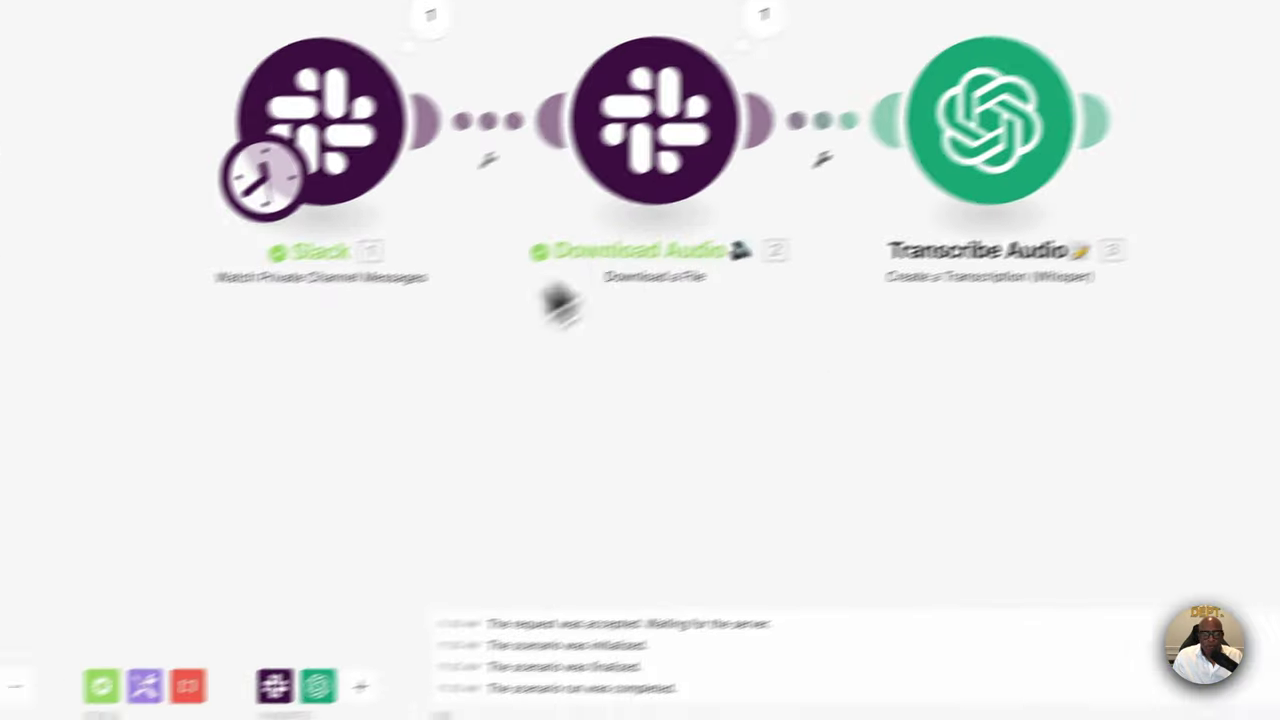
Run the full scenario again and inspect the Transcribe Audio module's output bundle
{"action": "left_click", "coordinate": [203, 540]}
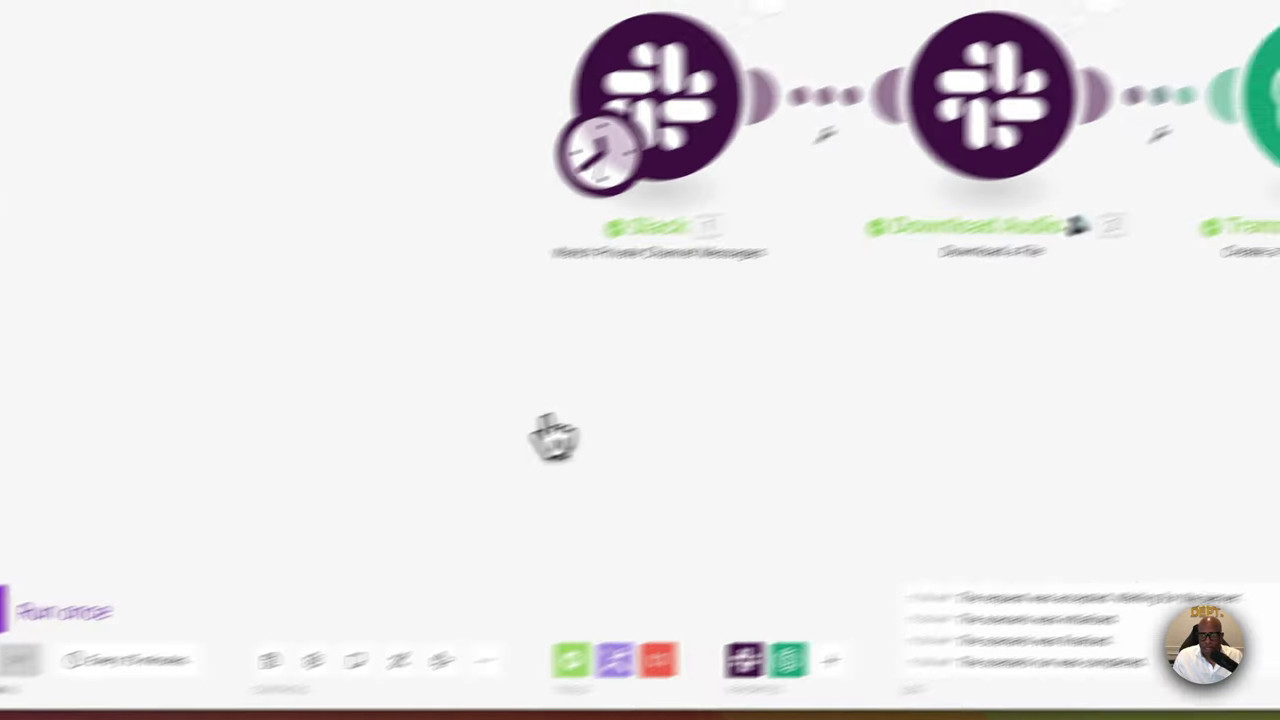
{"action": "left_click", "coordinate": [636, 285]}
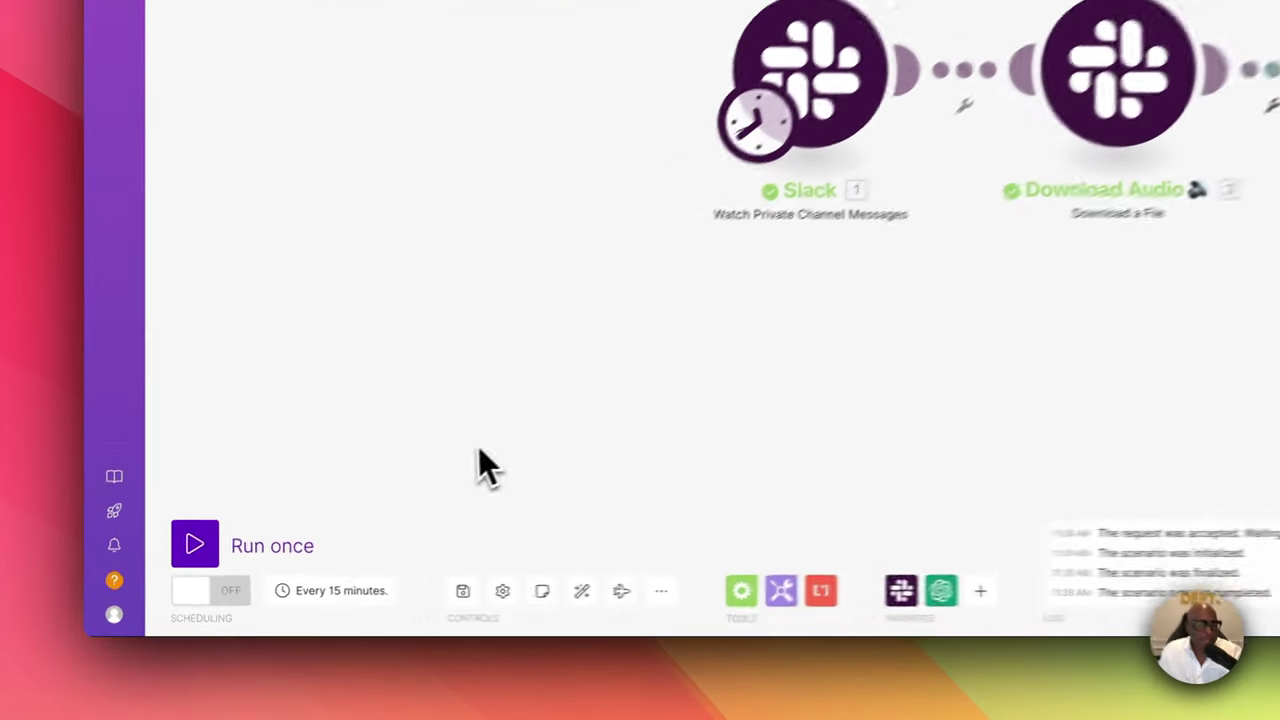
{"action": "left_click", "coordinate": [195, 552]}
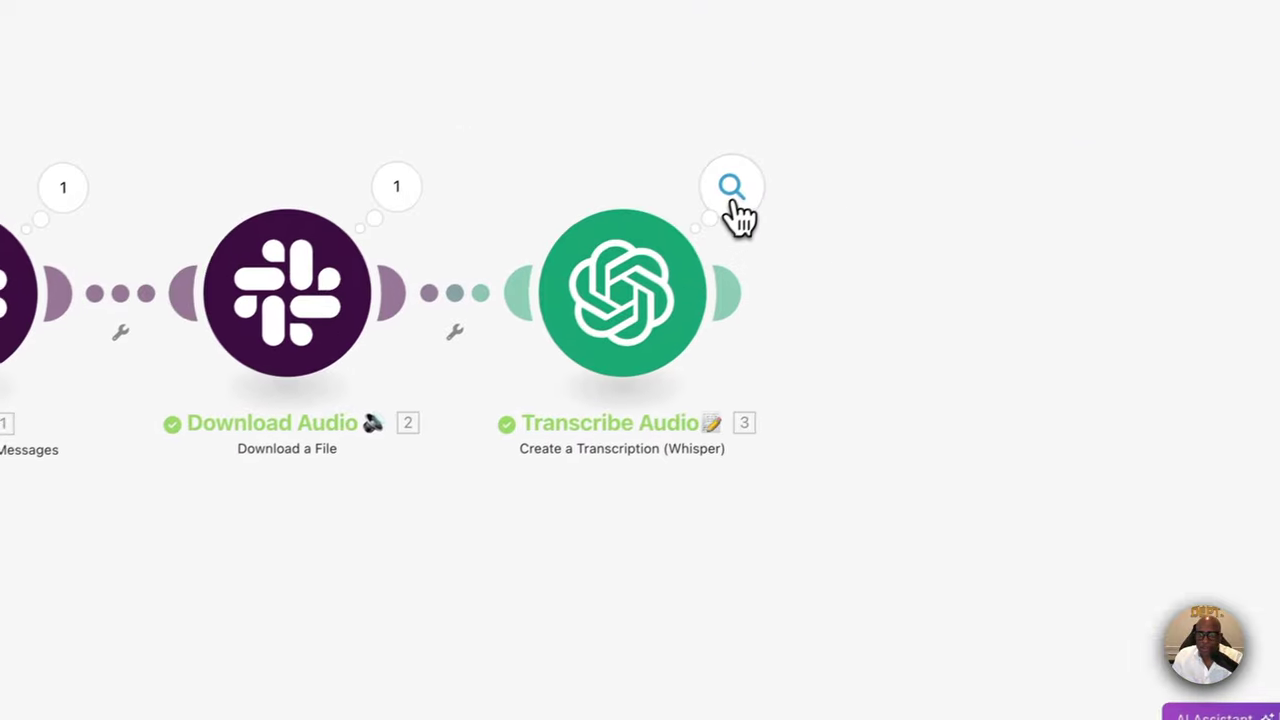
{"action": "left_click", "coordinate": [731, 192]}
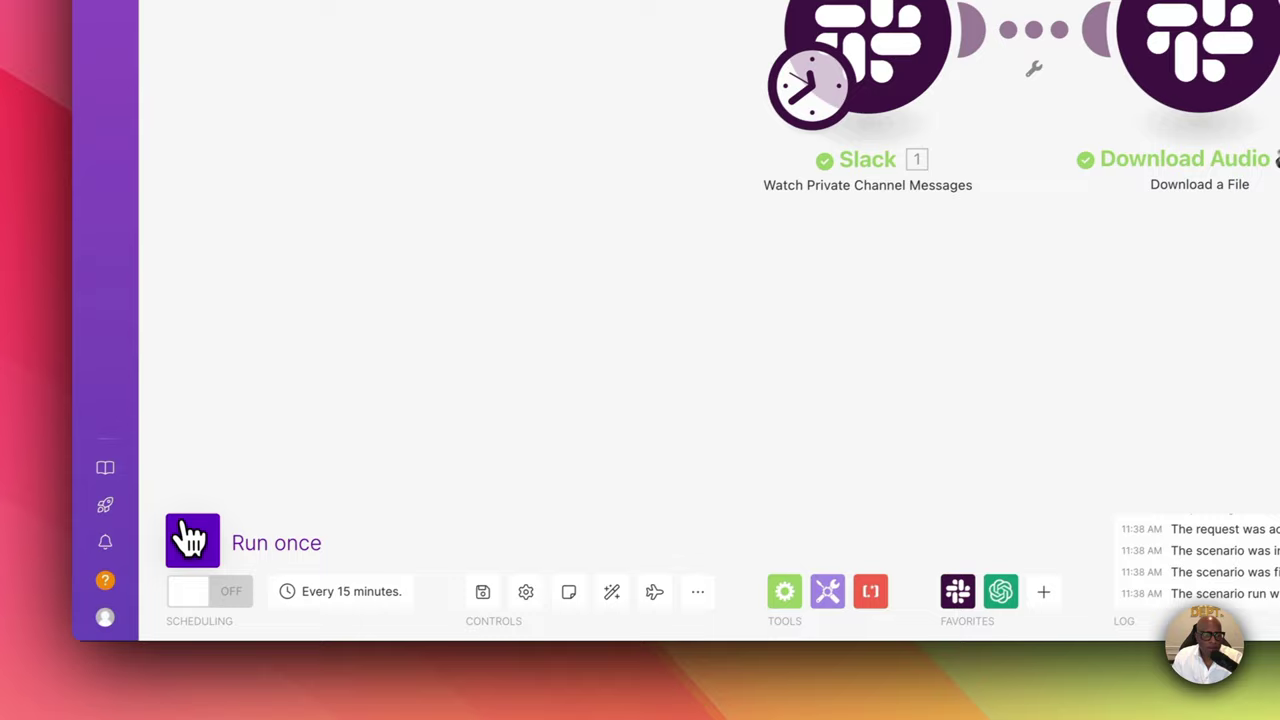
Rerun the whole scenario on the next Slack audio messages, inspecting the Transcribe Audio module's output bundle after each run
{"action": "left_click", "coordinate": [190, 538]}
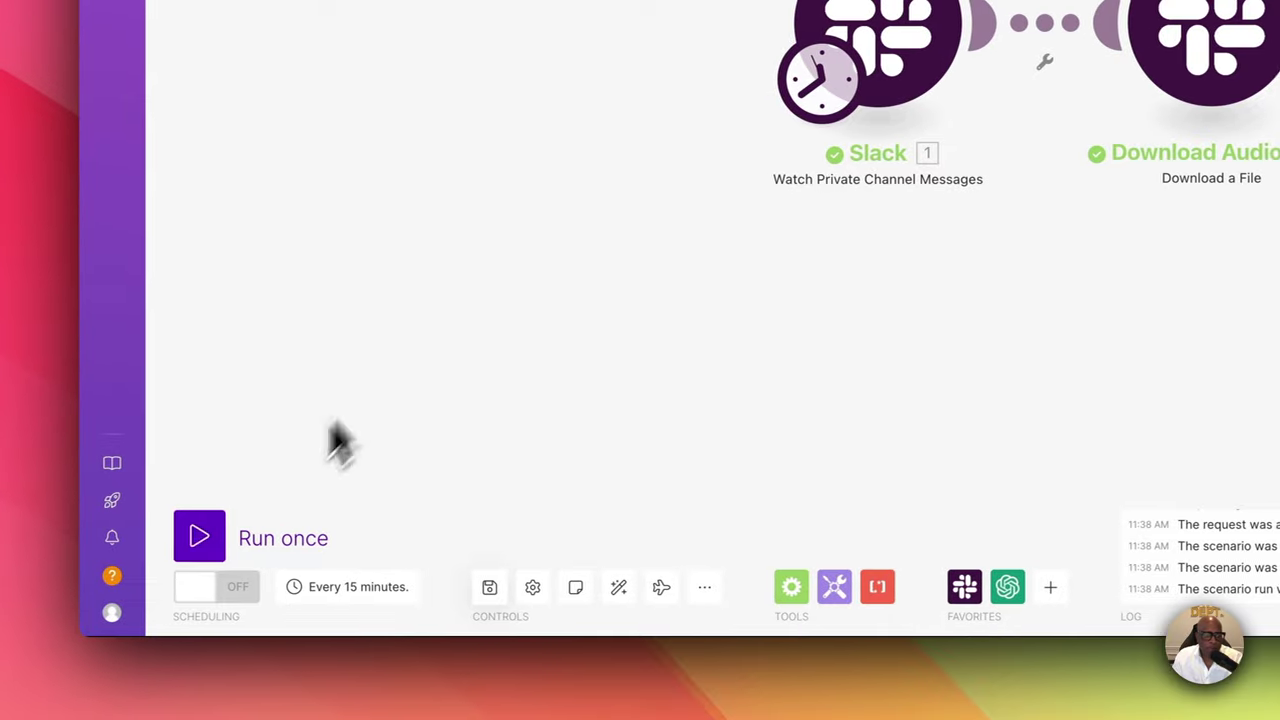
{"action": "left_click", "coordinate": [197, 545]}
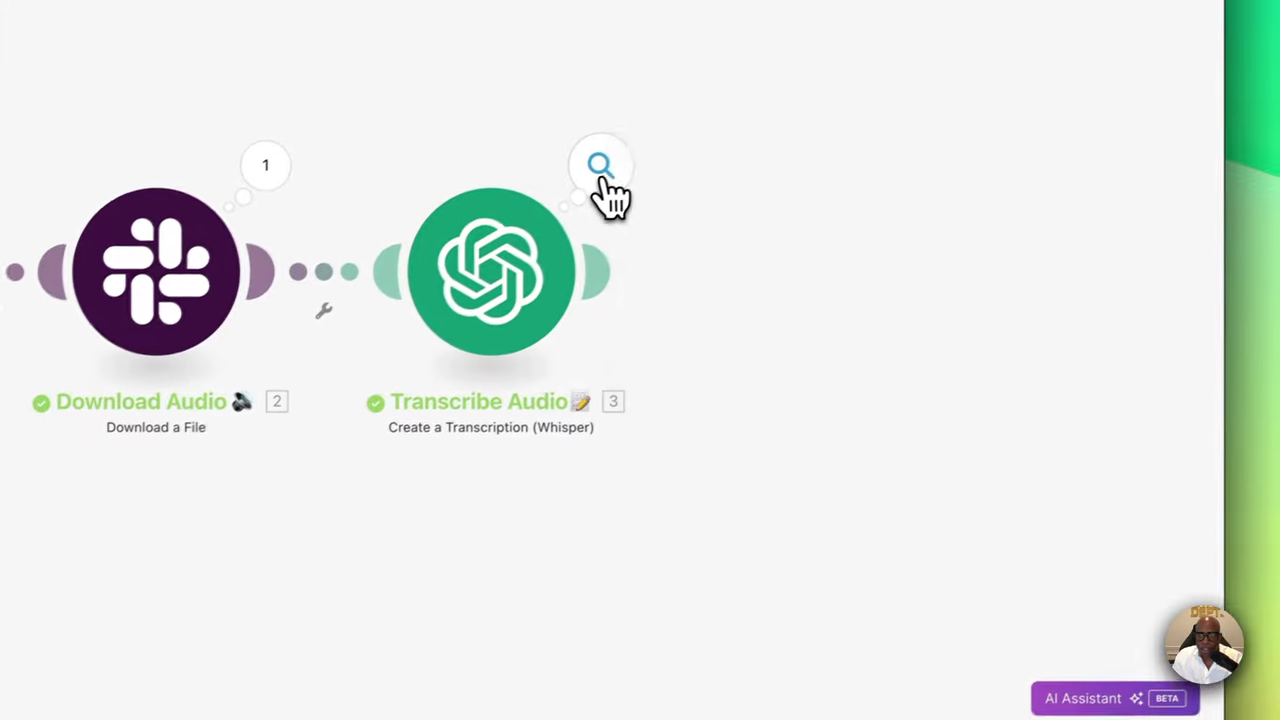
{"action": "left_click", "coordinate": [601, 172]}
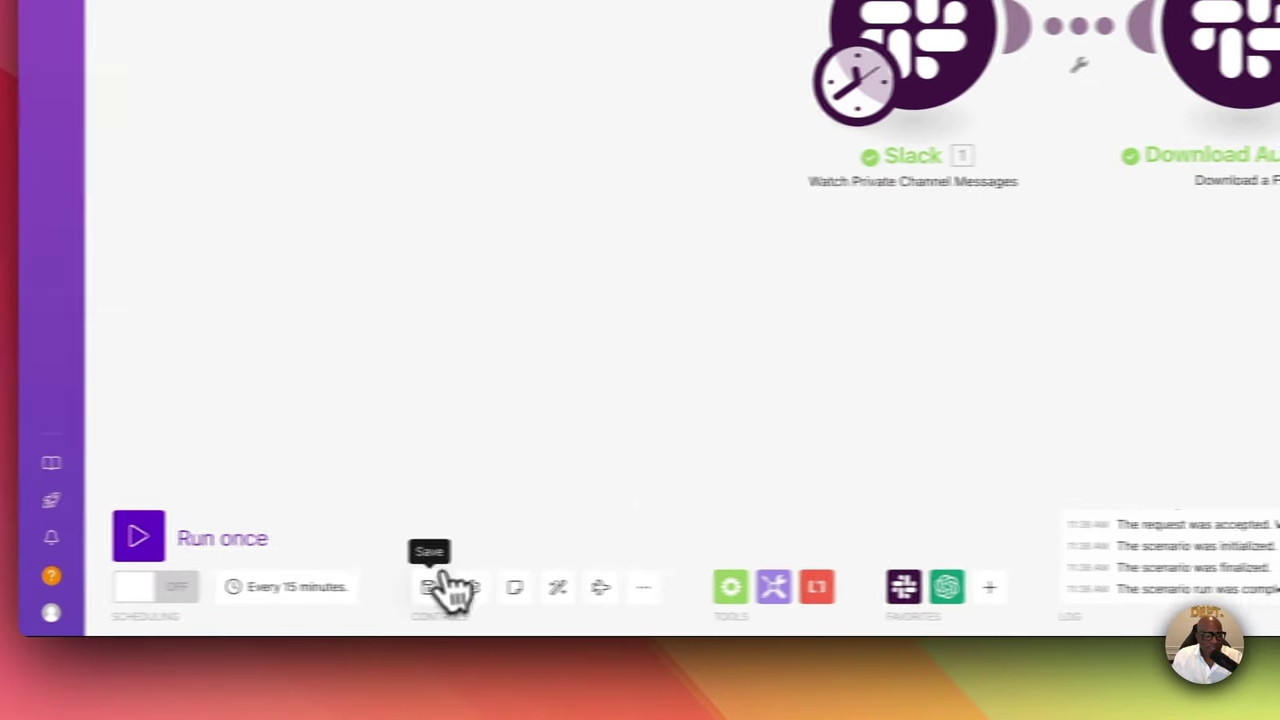
{"action": "left_click", "coordinate": [224, 542]}
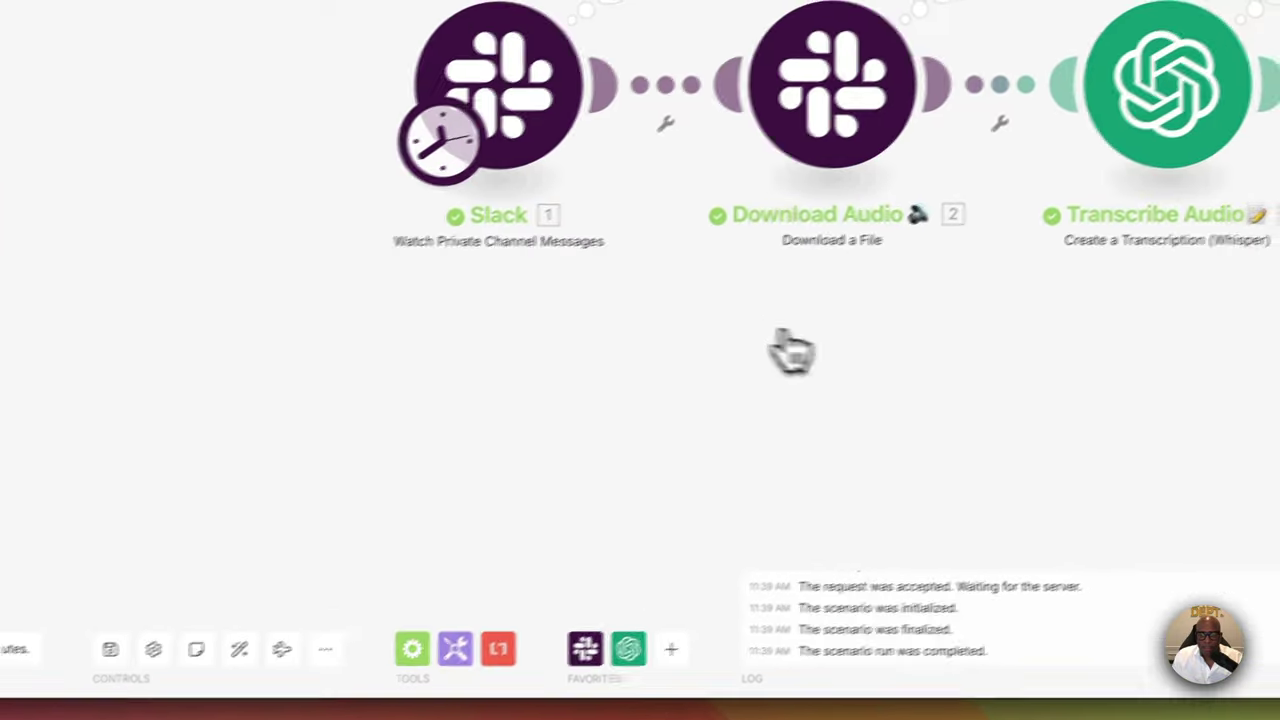
{"action": "left_click", "coordinate": [817, 145]}
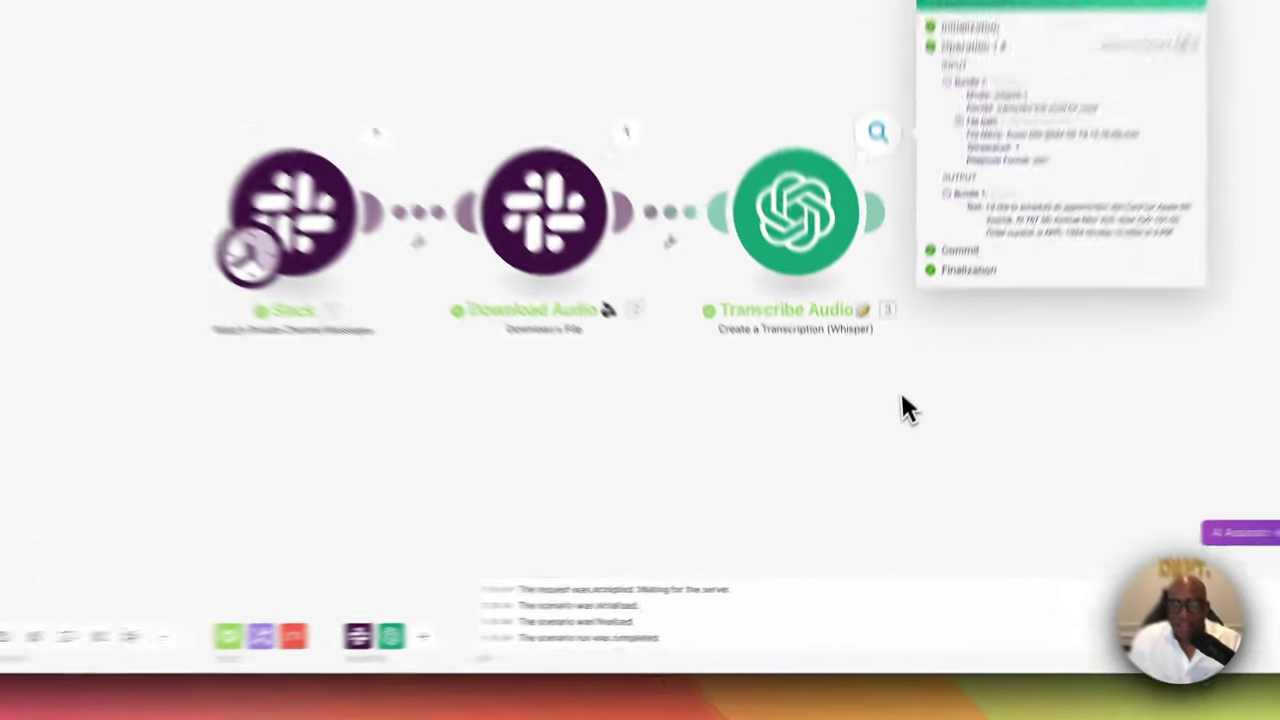
{"action": "left_click", "coordinate": [890, 460]}
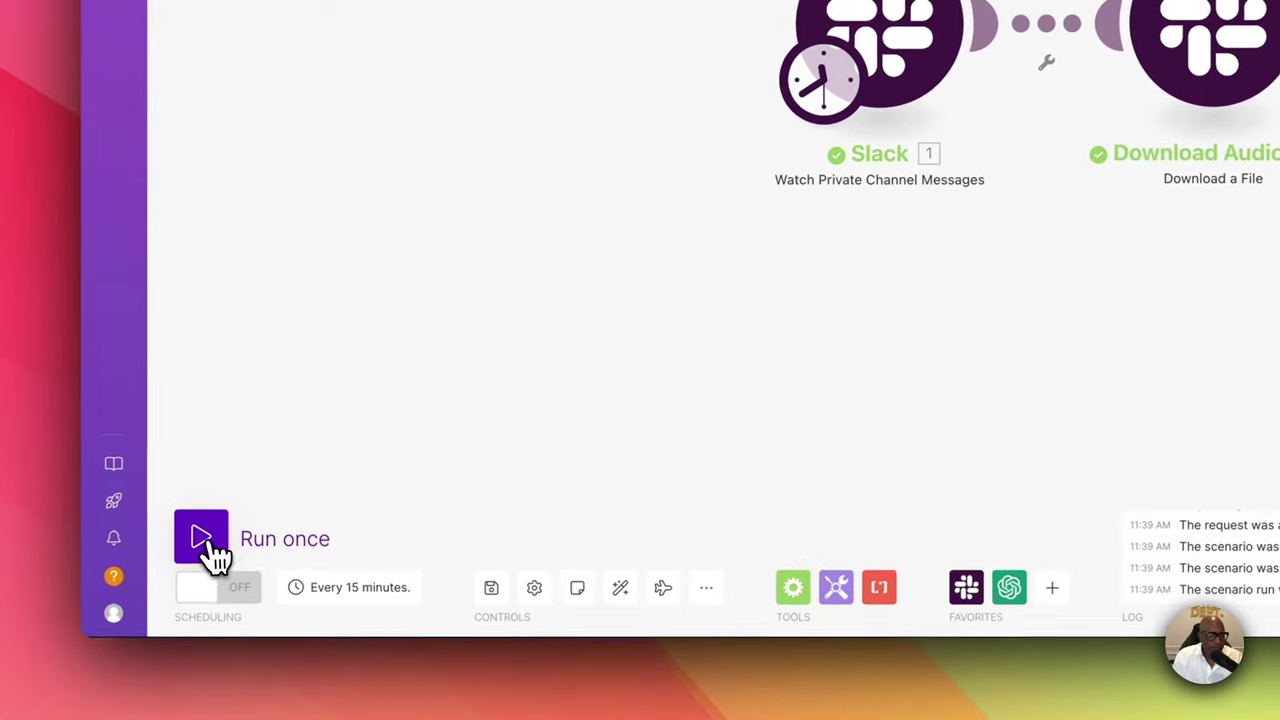
{"action": "left_click", "coordinate": [206, 551]}
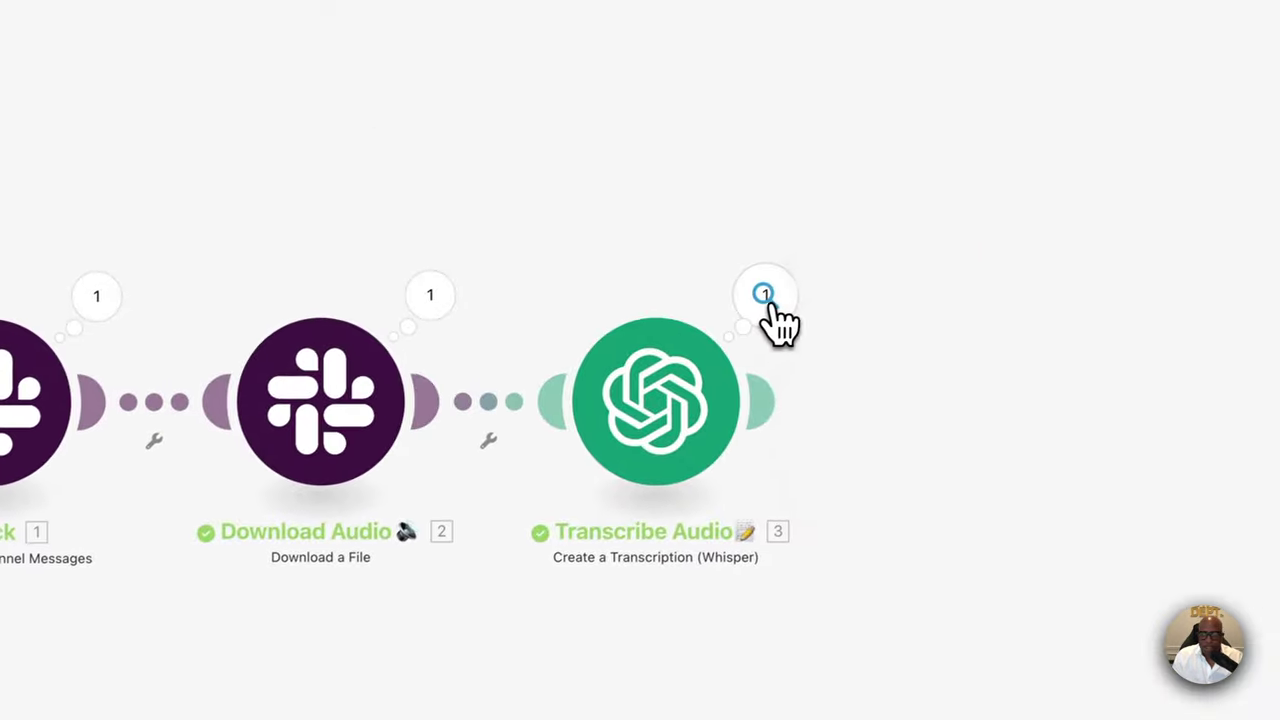
{"action": "left_click", "coordinate": [763, 294]}
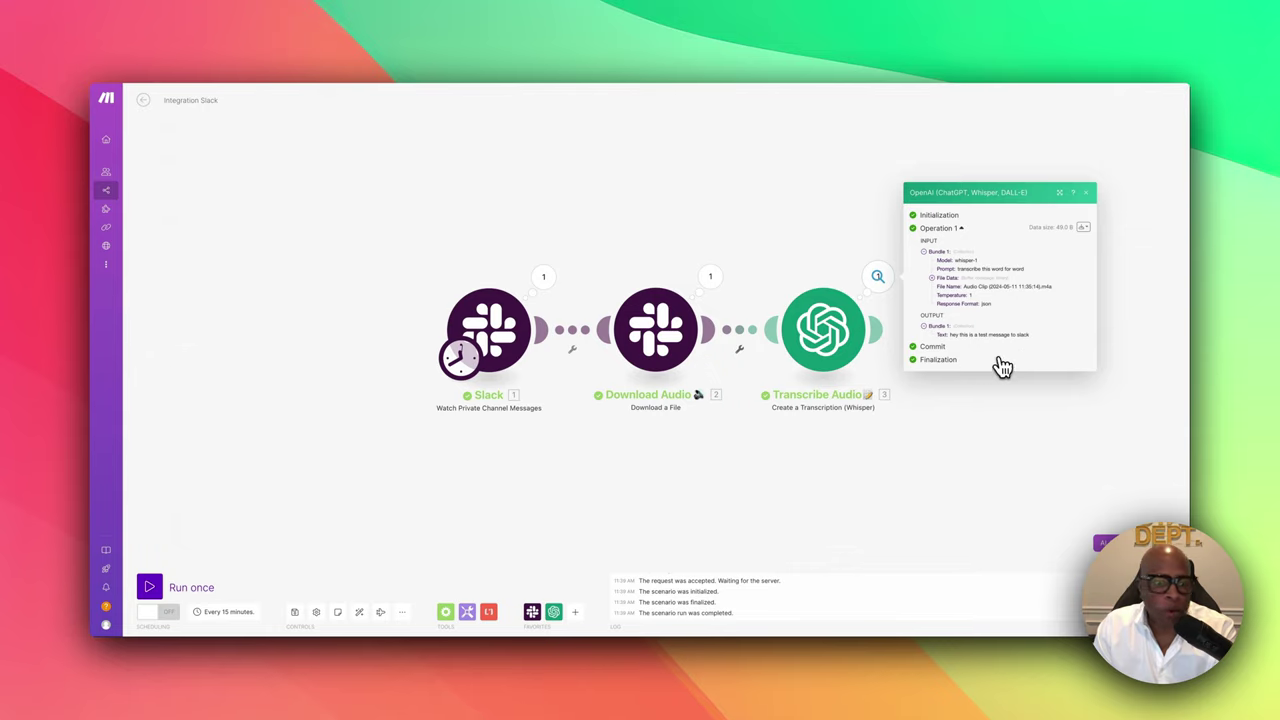
{"action": "left_click", "coordinate": [948, 375]}
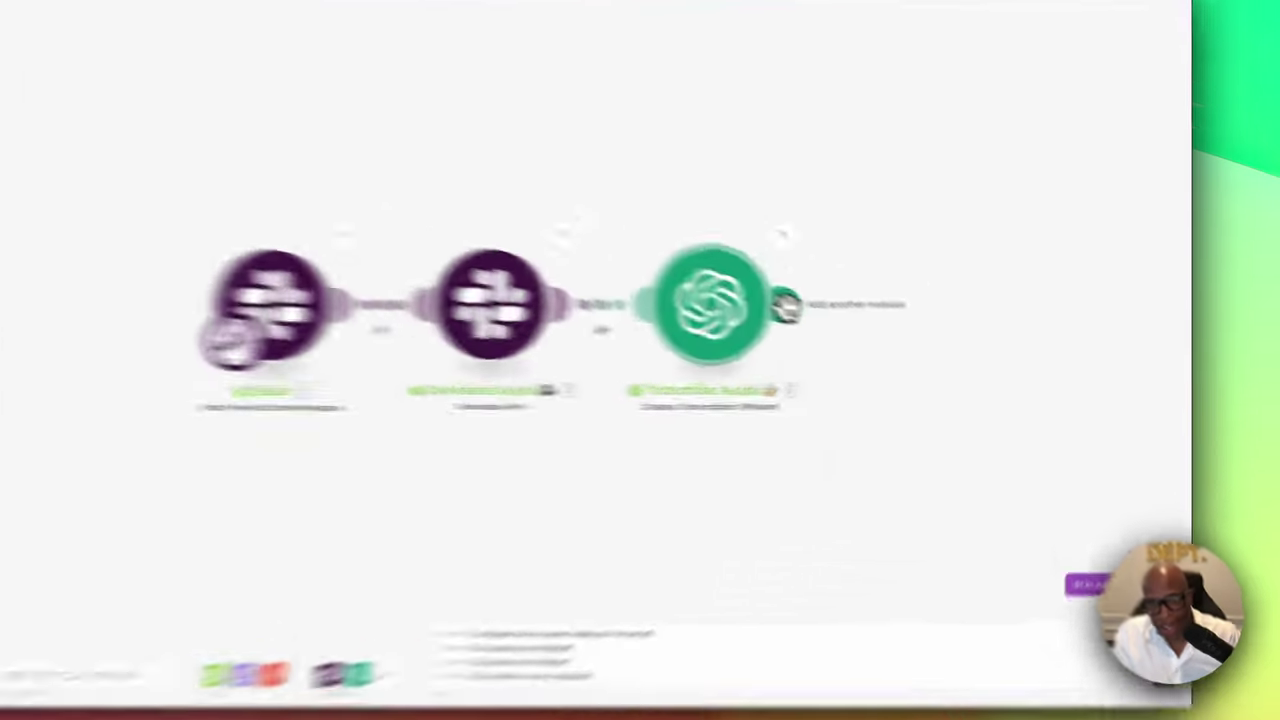
Add an OpenAI Transform Text to Structured Data module after the Transcribe Audio module
{"action": "left_click", "coordinate": [879, 332]}
{"action": "left_click", "coordinate": [903, 178]}
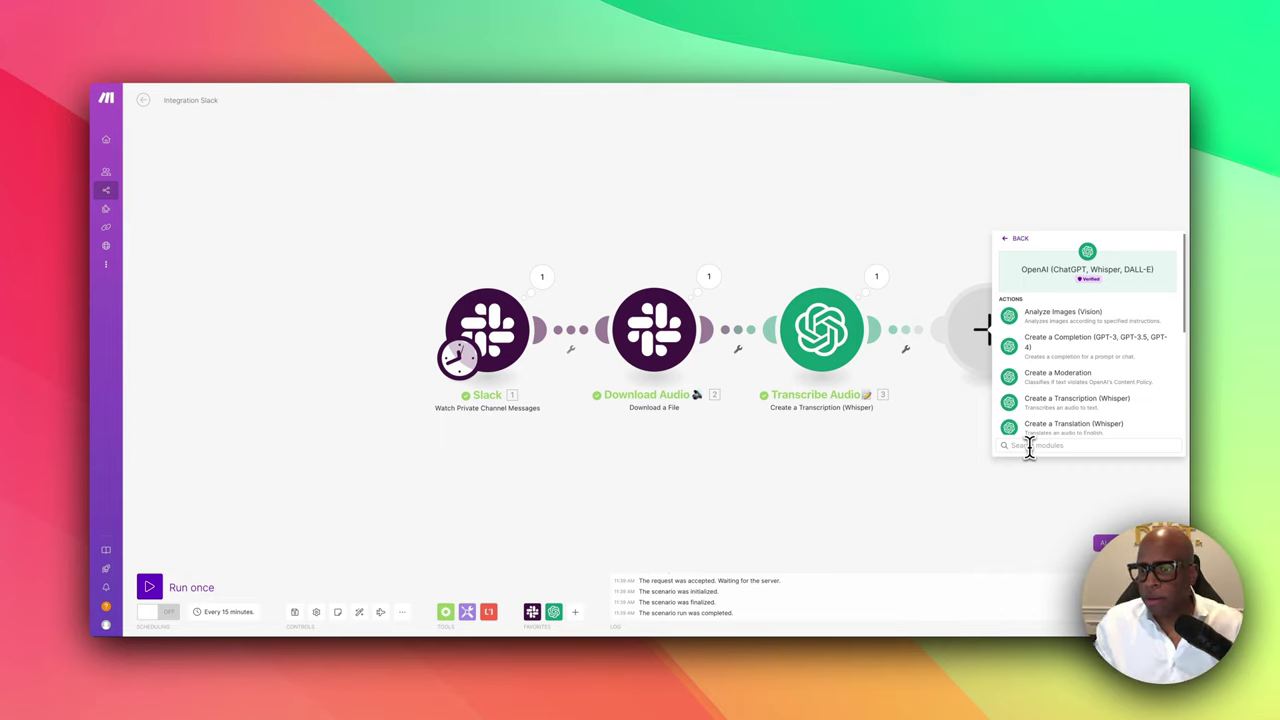
{"action": "type", "text": "data"}
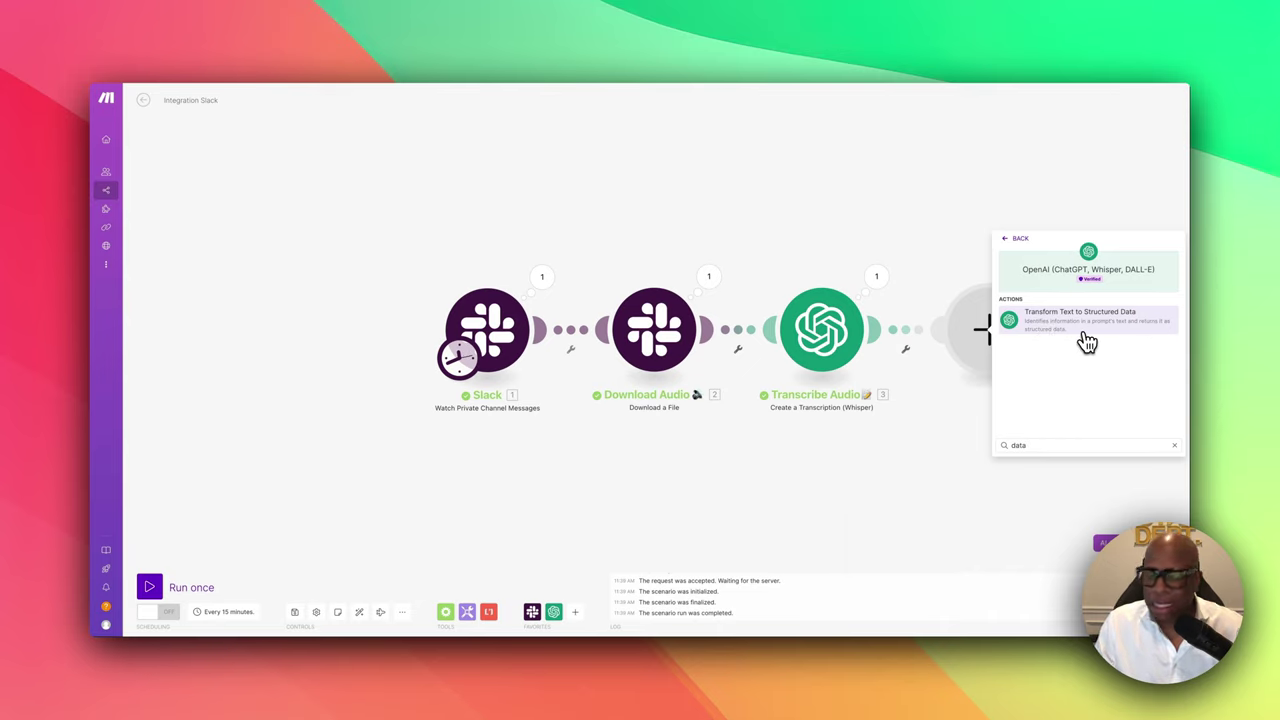
{"action": "left_click", "coordinate": [1088, 342]}
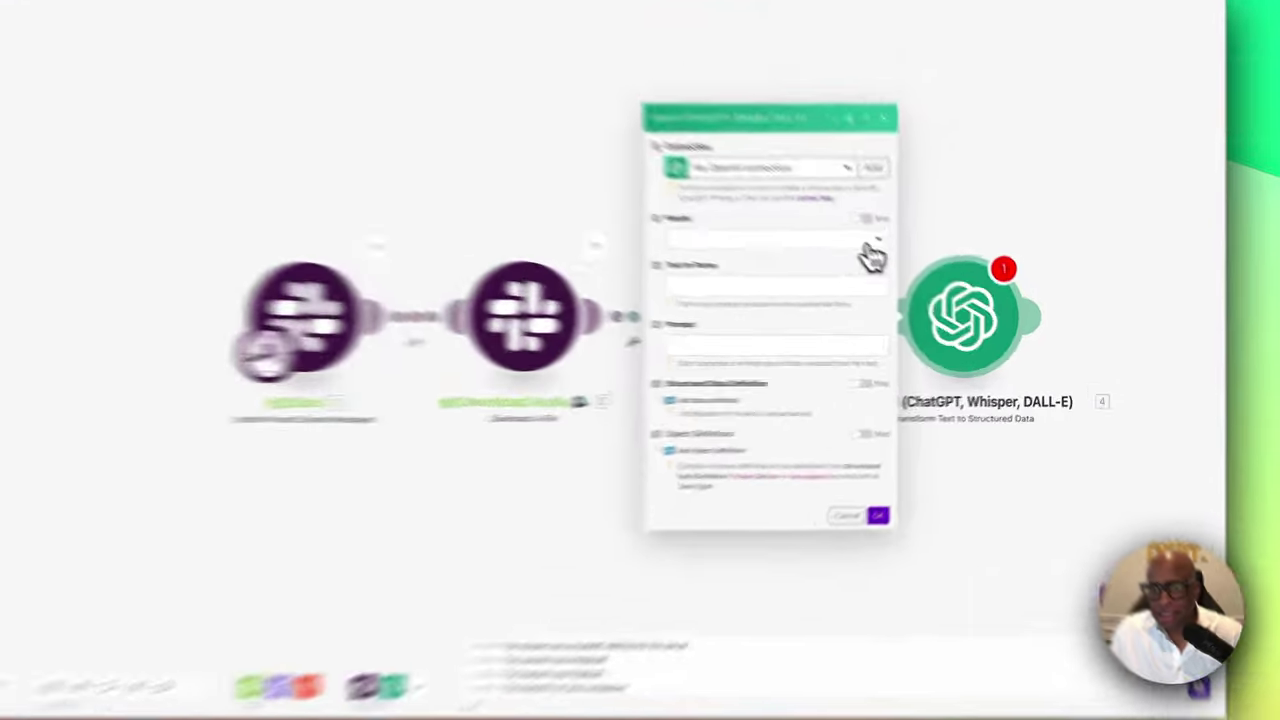
Set the new OpenAI module's model to gpt-3.5-turbo, reviewing the other available GPT models
{"action": "left_click", "coordinate": [922, 270]}
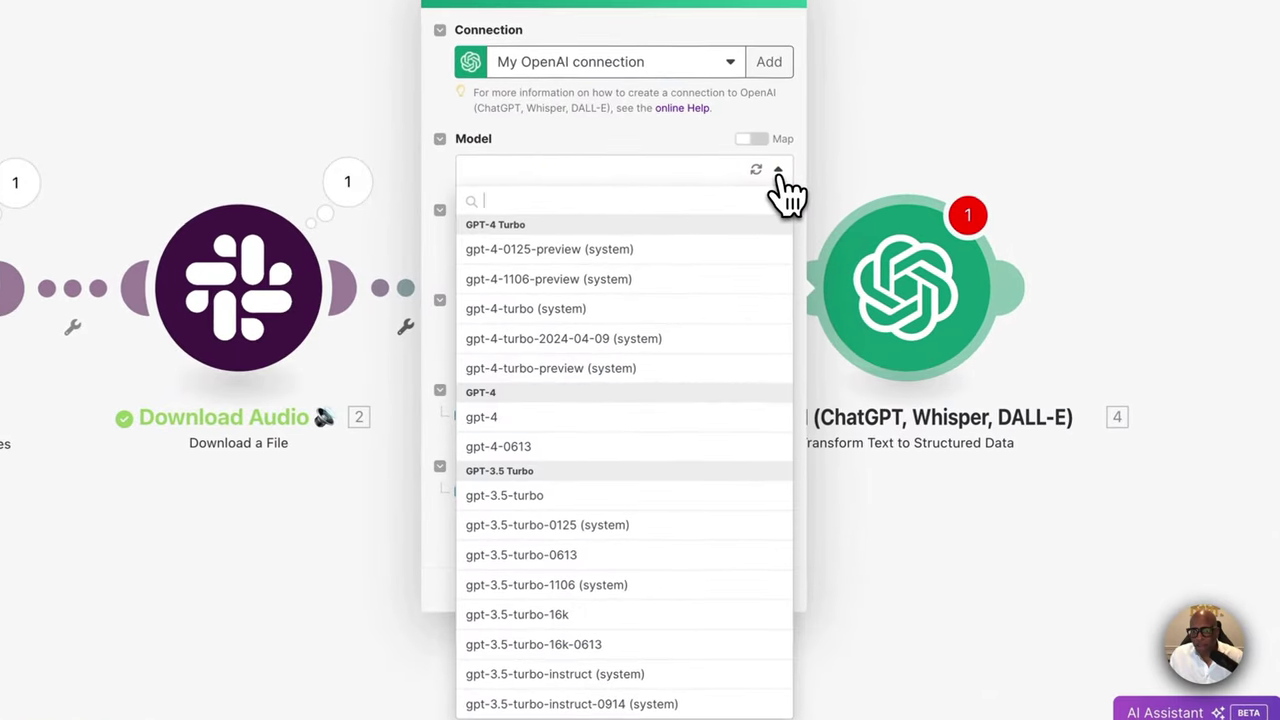
{"action": "left_click", "coordinate": [530, 496]}
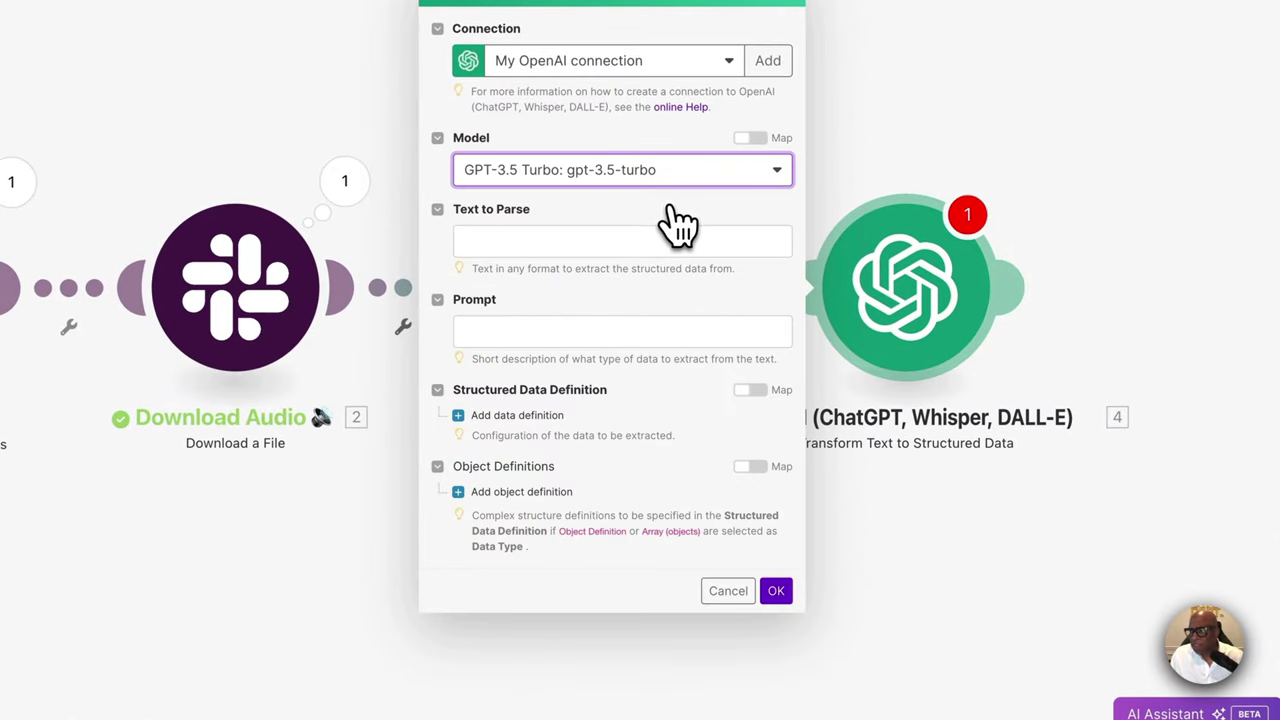
{"action": "left_click", "coordinate": [766, 178]}
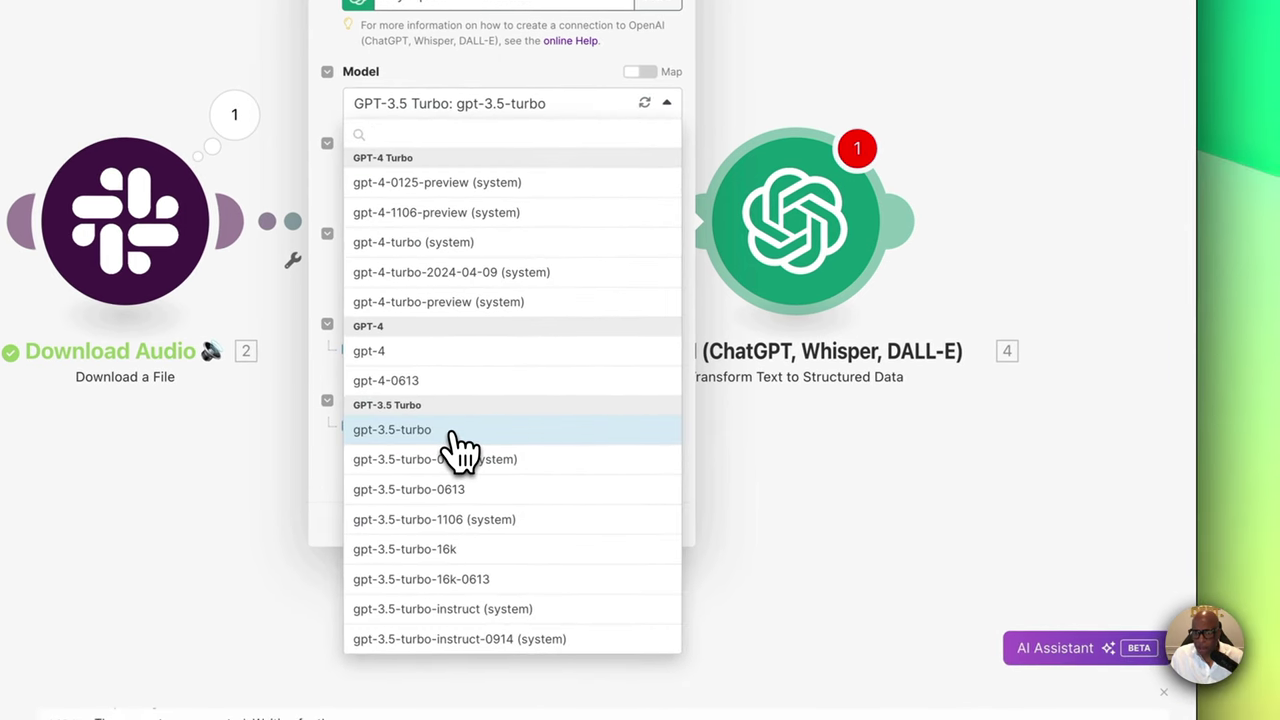
{"action": "left_click", "coordinate": [452, 432]}
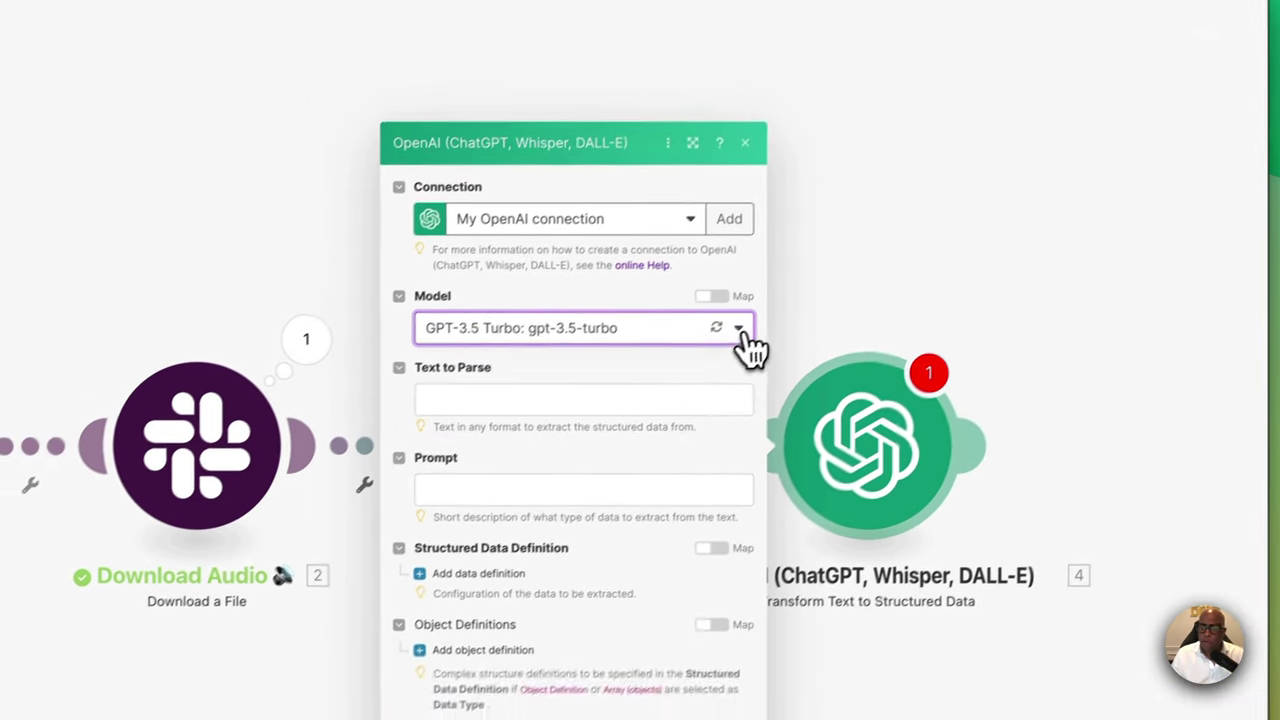
{"action": "left_click", "coordinate": [666, 386]}
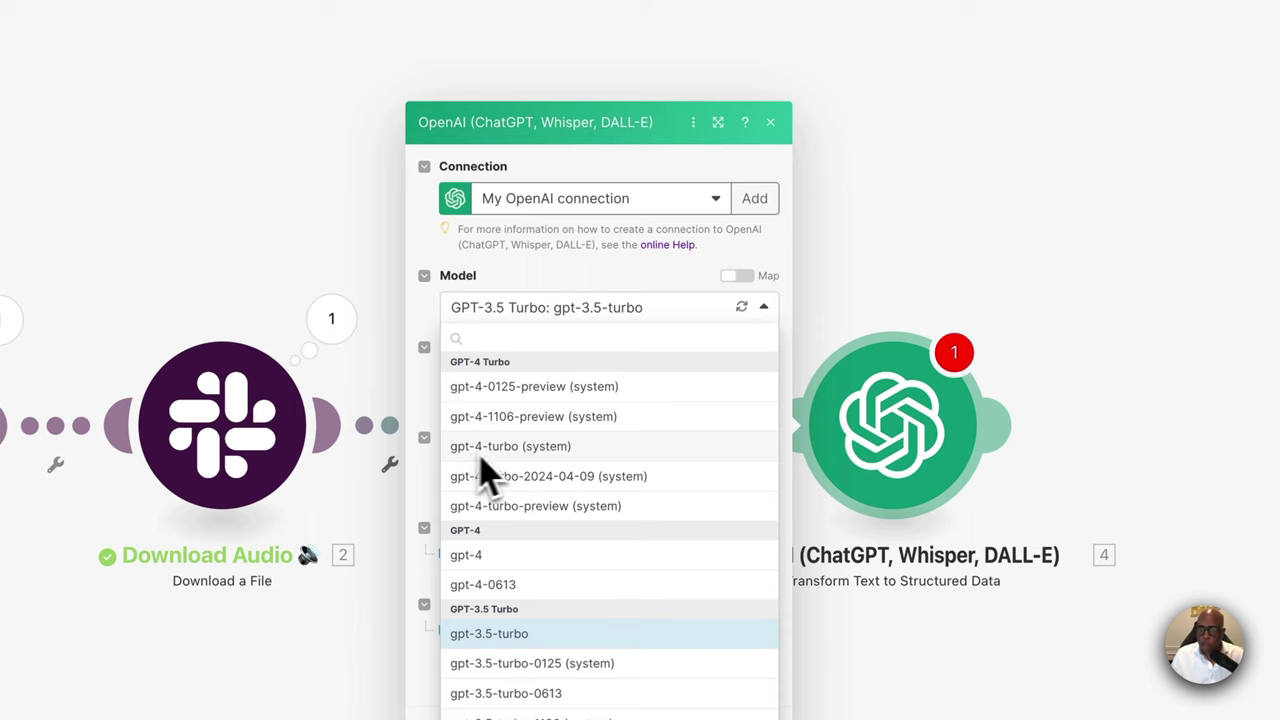
{"action": "left_click", "coordinate": [660, 300]}
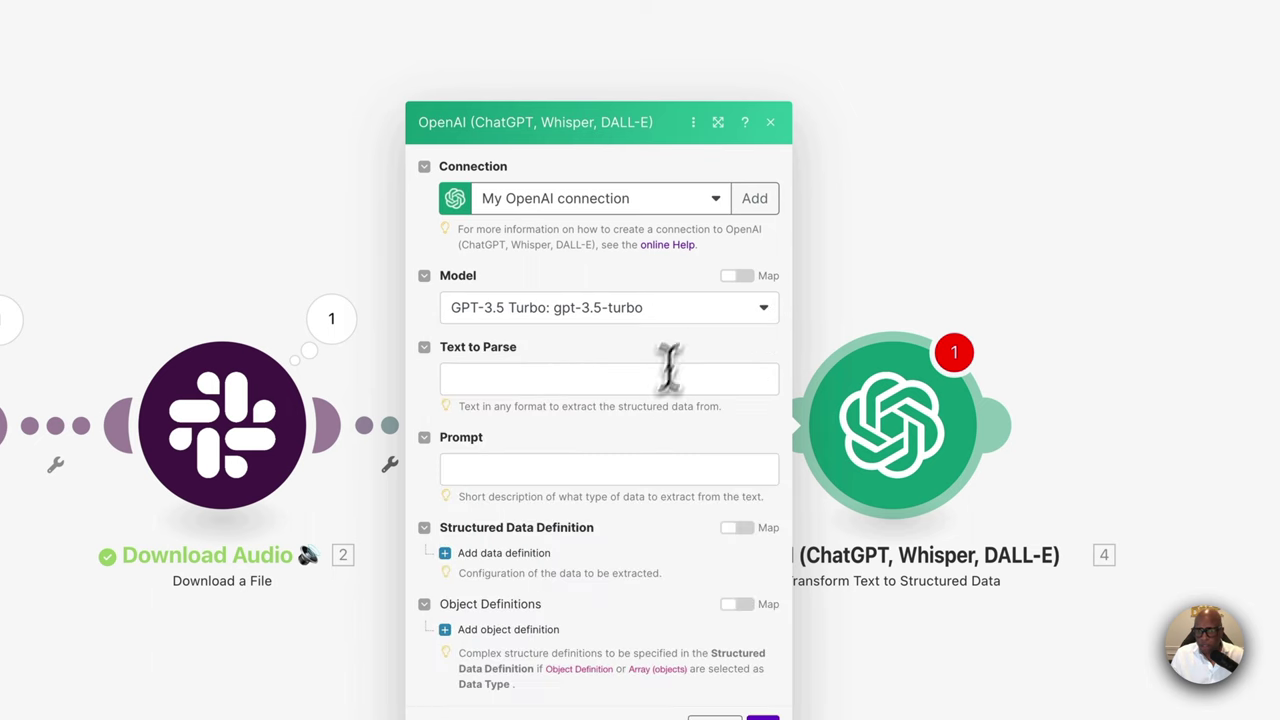
Enter "Extract the order number, client name, scheduling date, scheduling time, signing location, and intent of the user based on the transcript." in Text to Parse
{"action": "left_click", "coordinate": [557, 378]}
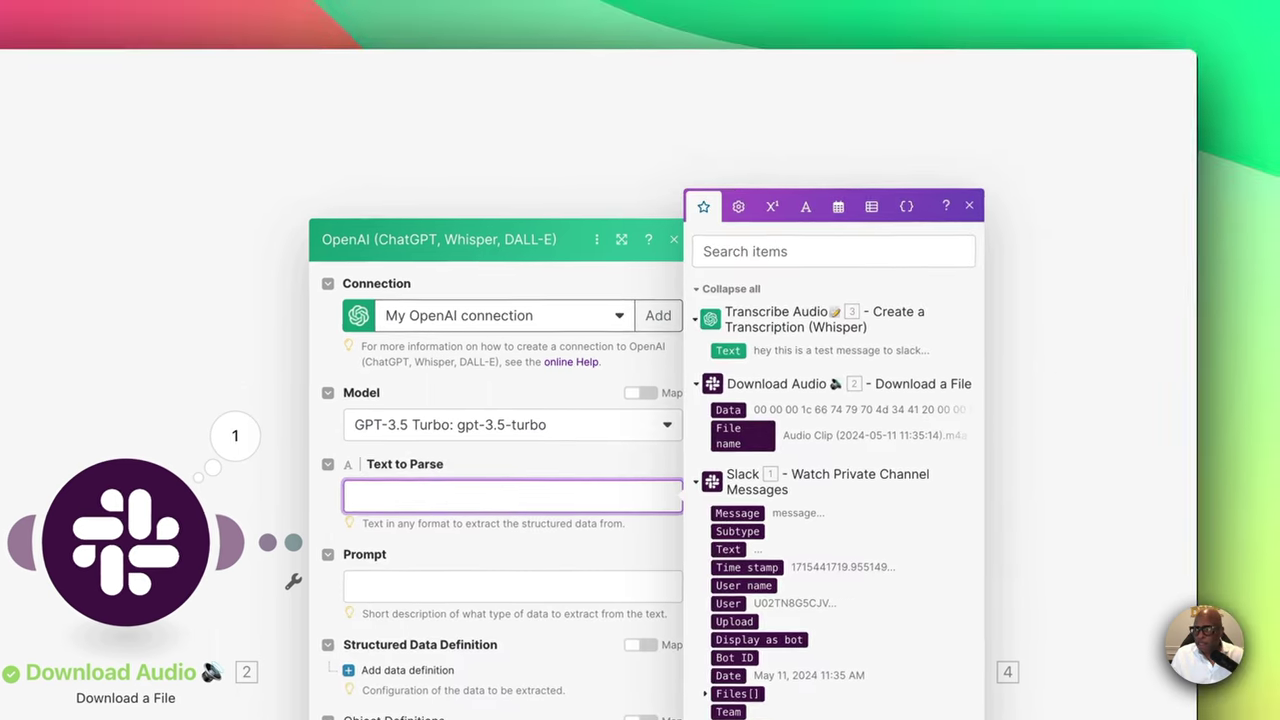
{"action": "key", "text": "Escape"}
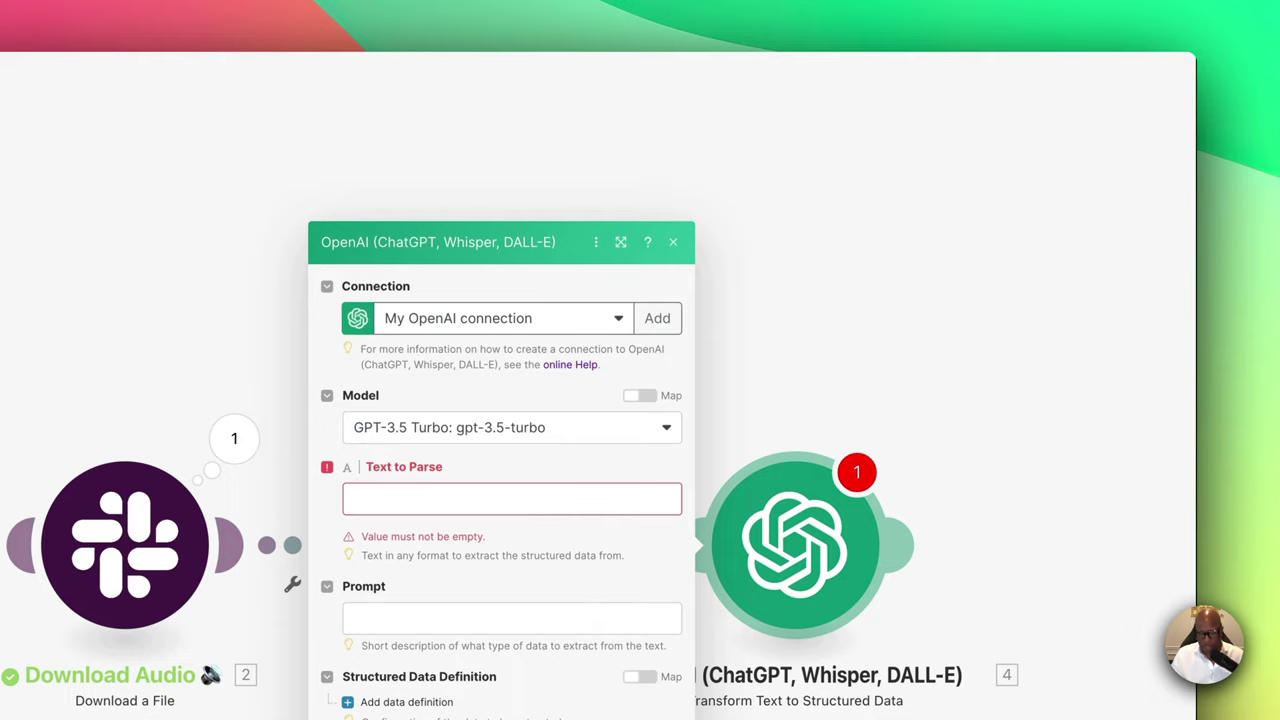
{"action": "left_click", "coordinate": [520, 498]}
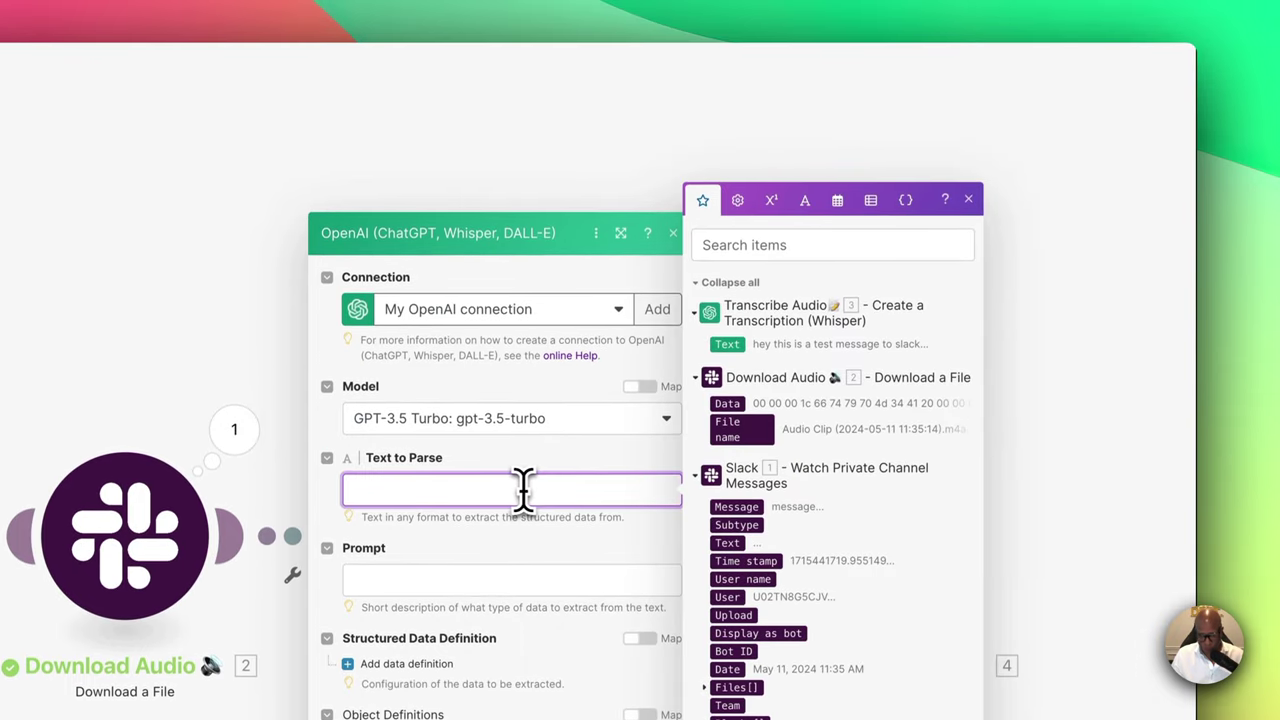
{"action": "type", "text": "Extract the order number, client name, scheduling date, scheduling time, shipping location, and intent of the user based on the transcript."}
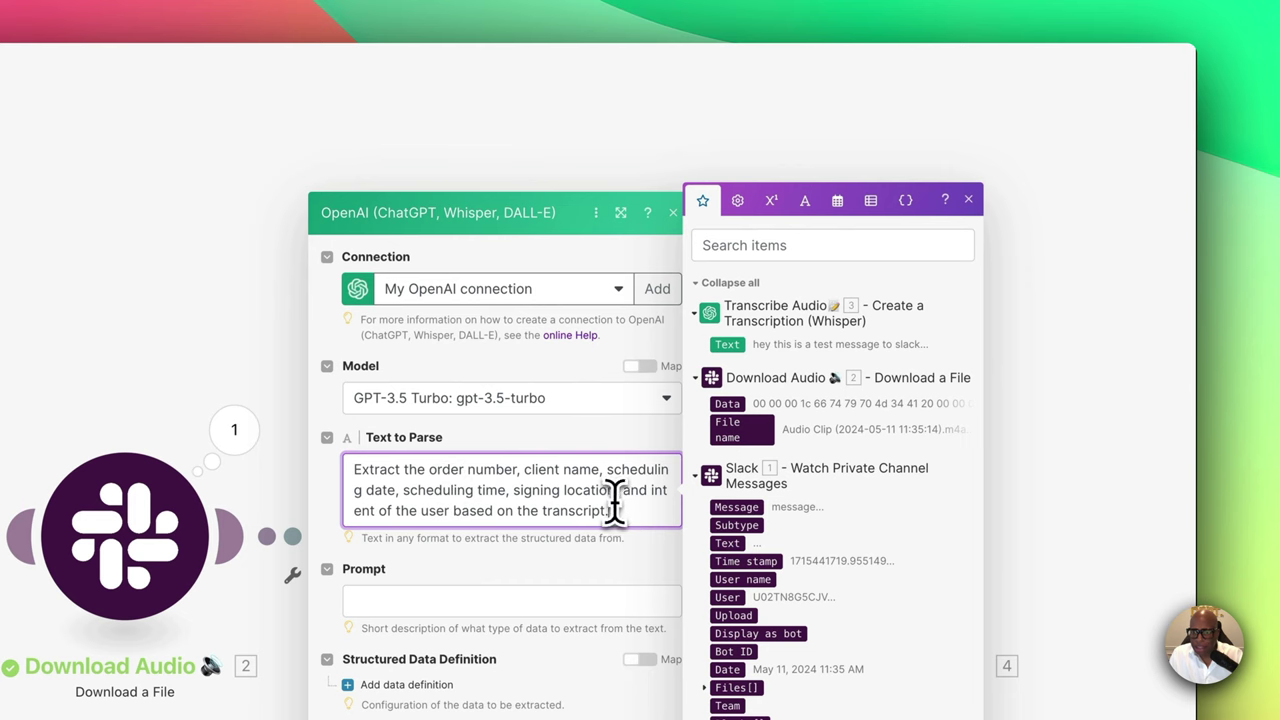
{"action": "left_click", "coordinate": [968, 199]}
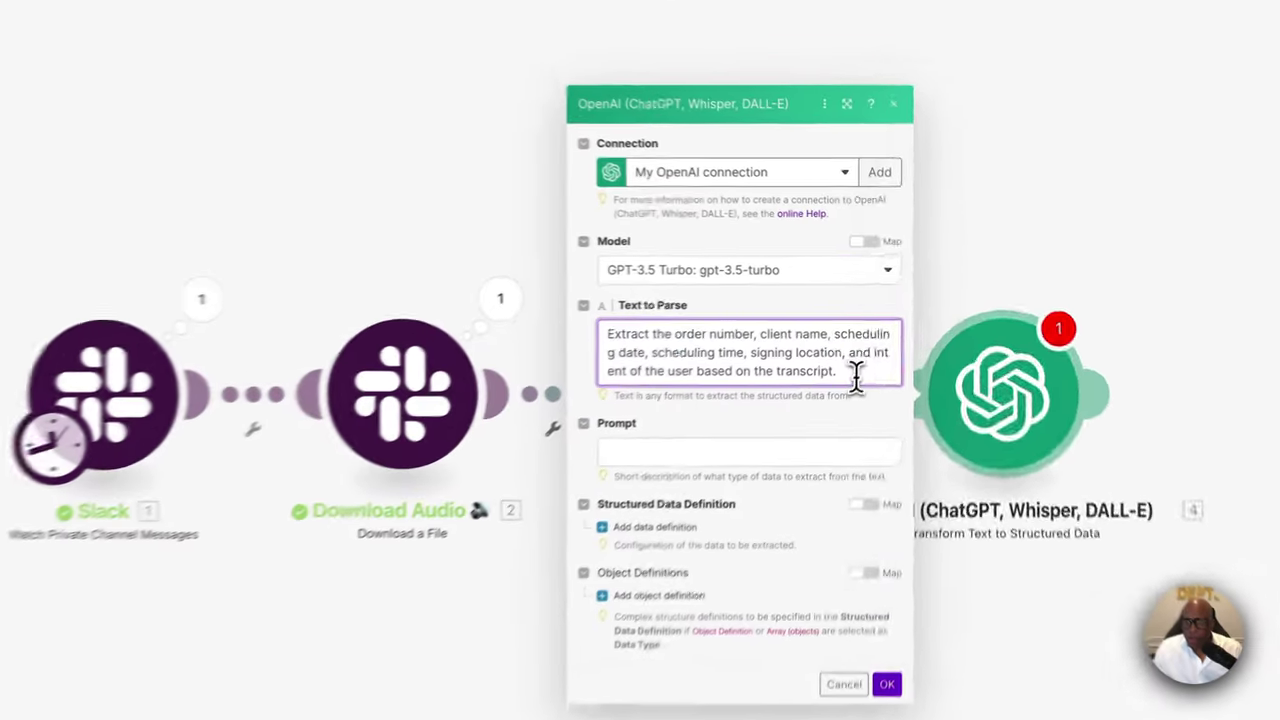
Copy the whole extraction instruction from Text to Parse into the module's Prompt
{"action": "left_click", "coordinate": [855, 378]}
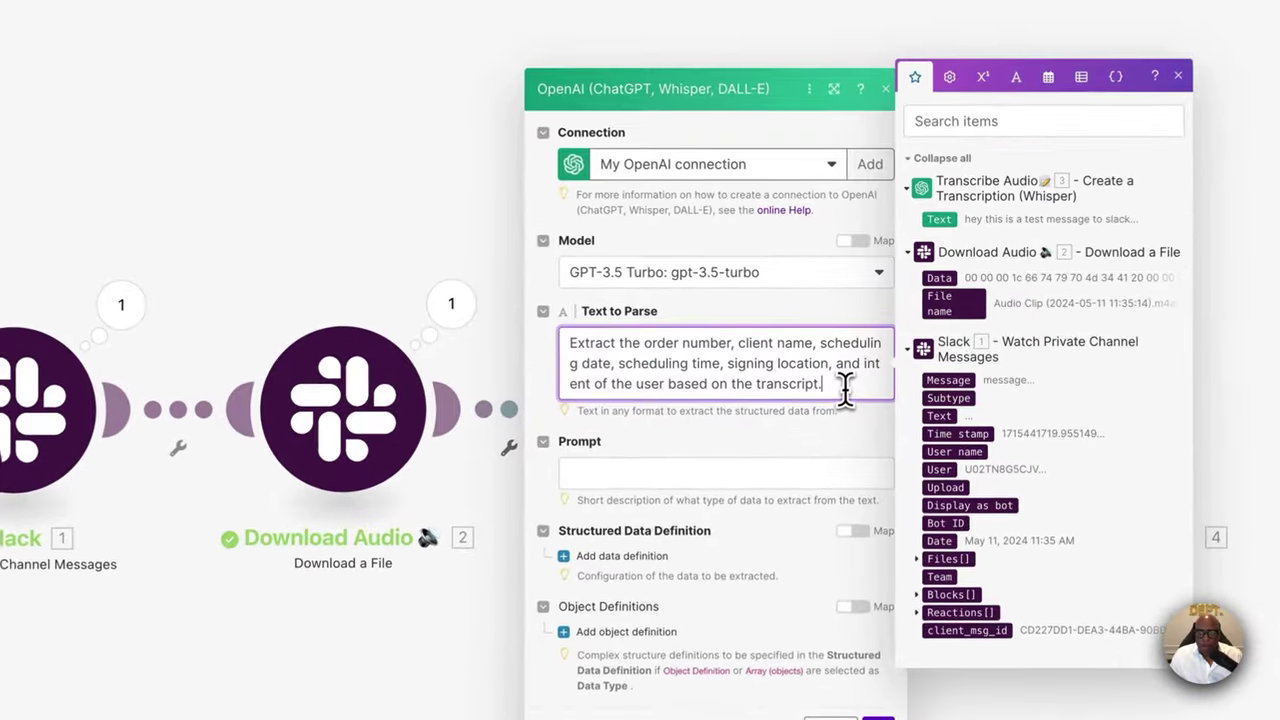
{"action": "left_click_drag", "start_coordinate": [849, 380], "coordinate": [604, 335]}
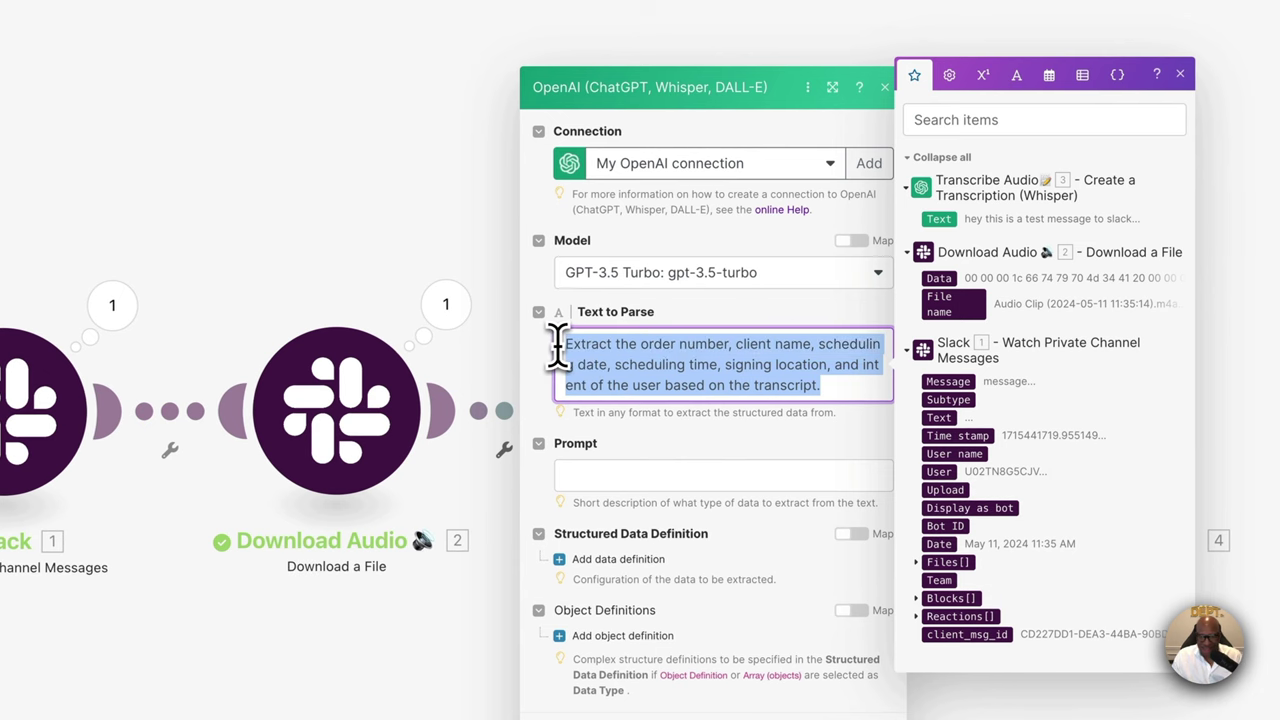
{"action": "key", "text": "ctrl+c"}
{"action": "left_click", "coordinate": [597, 472]}
{"action": "key", "text": "ctrl+v"}
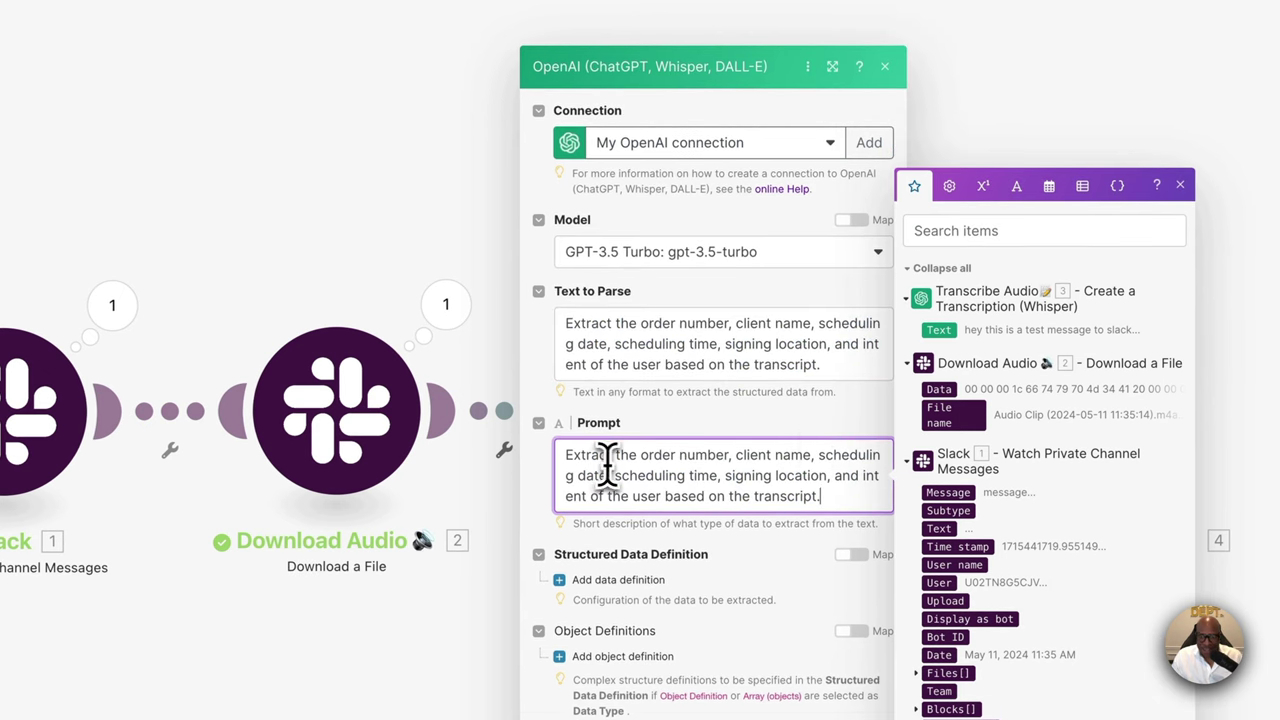
Replace the Text to Parse content with the Text output mapped from the Transcribe Audio module
{"action": "left_click", "coordinate": [844, 396]}
{"action": "left_click_drag", "start_coordinate": [830, 368], "coordinate": [570, 330]}
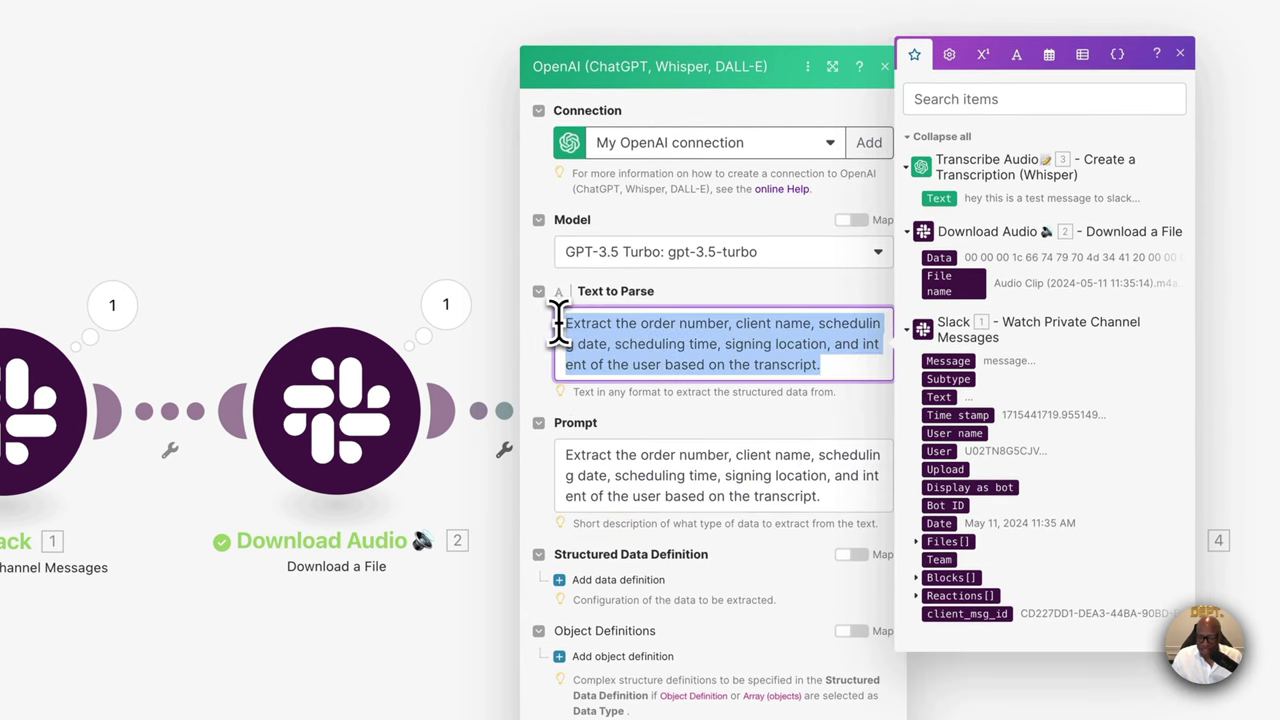
{"action": "key", "text": "BackSpace"}
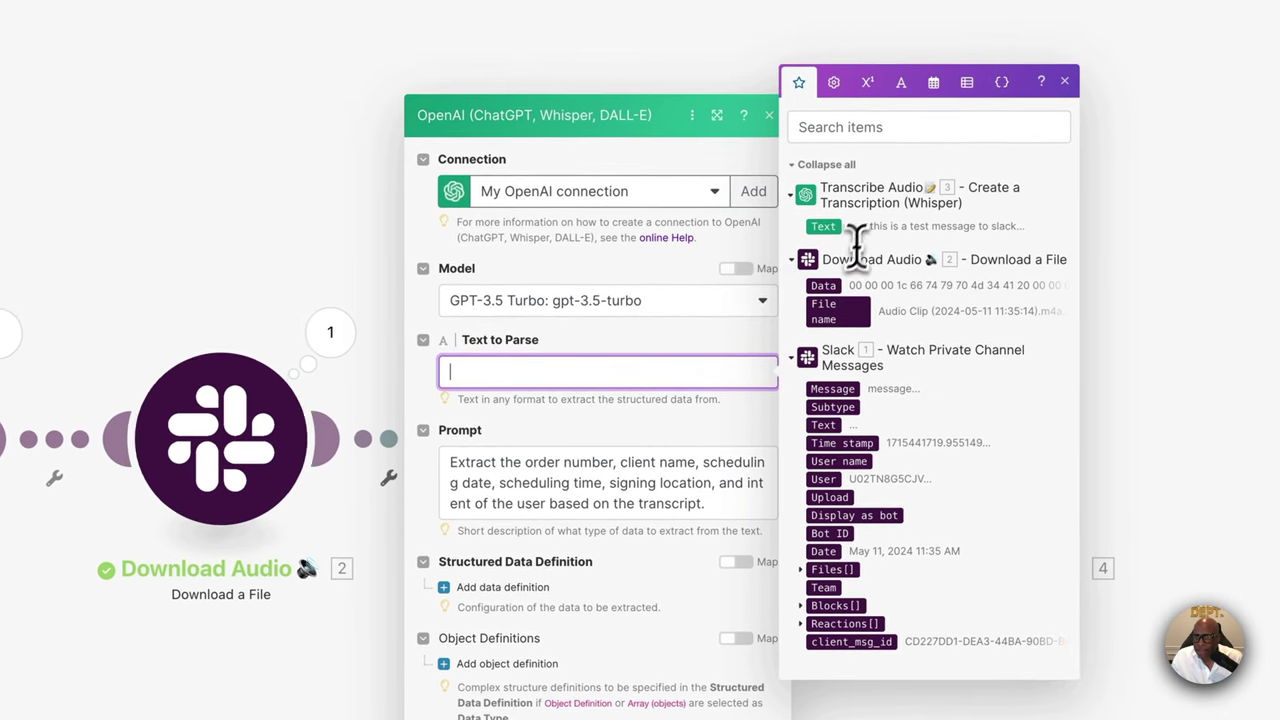
{"action": "left_click", "coordinate": [838, 225]}
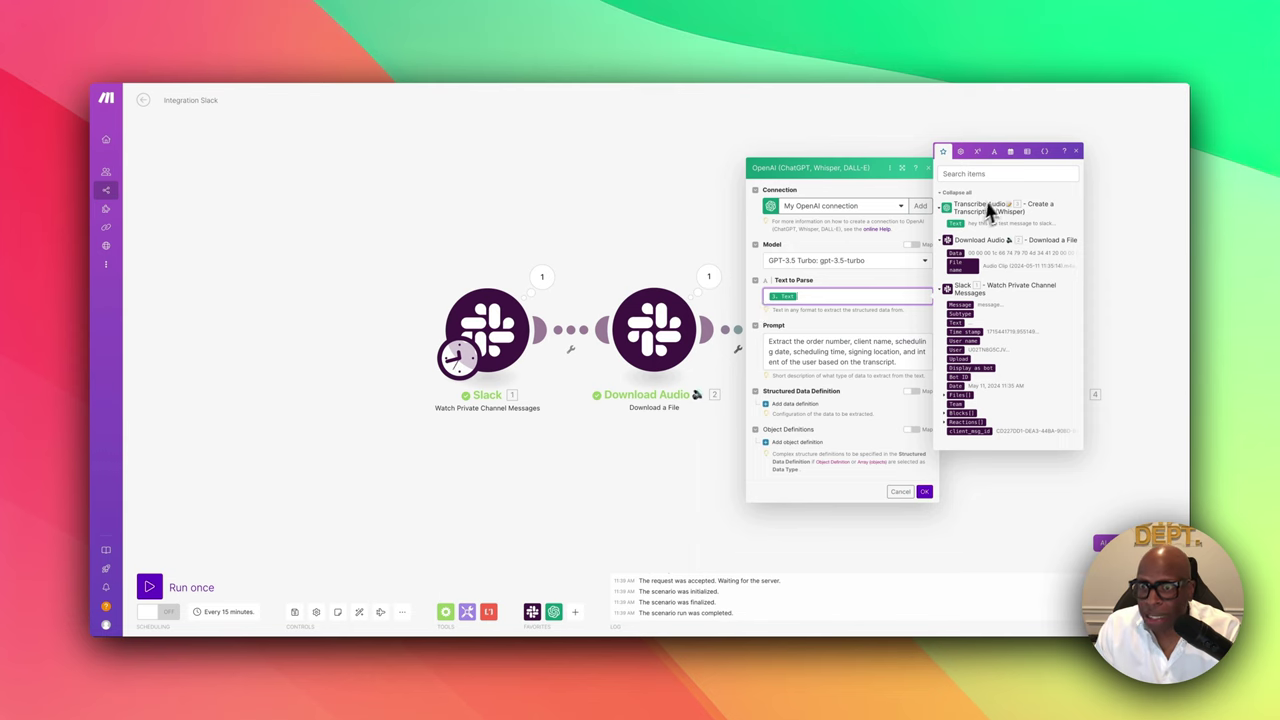
{"action": "scroll", "coordinate": [694, 223], "scroll_direction": "right", "scroll_amount": 5}
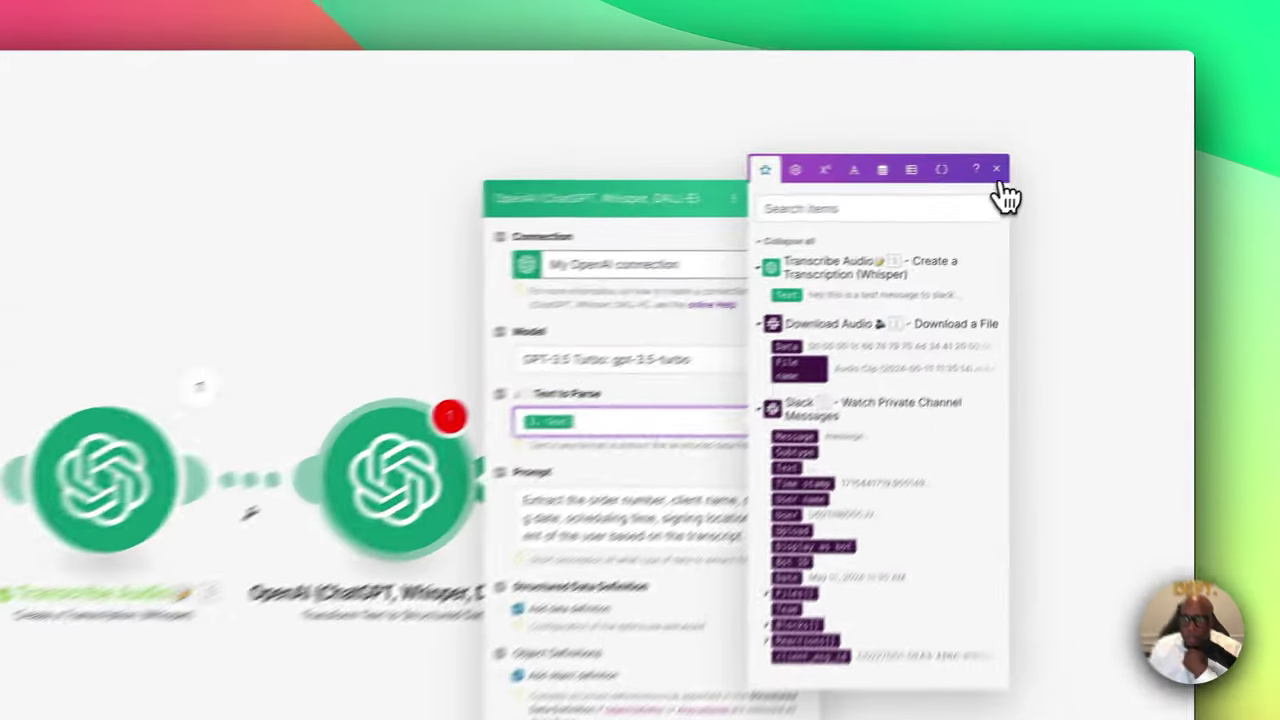
{"action": "left_click", "coordinate": [1075, 152]}
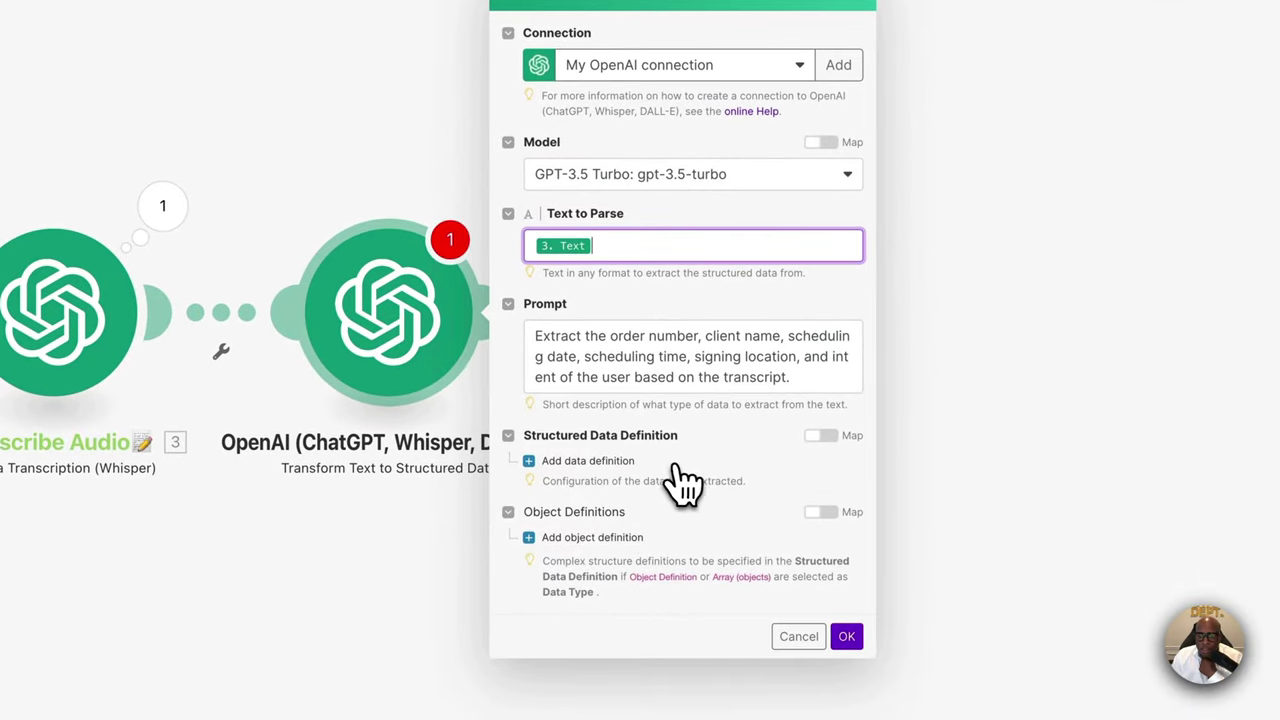
Add a structured data definition with the parameter name Order_Number
{"action": "left_click", "coordinate": [540, 462]}
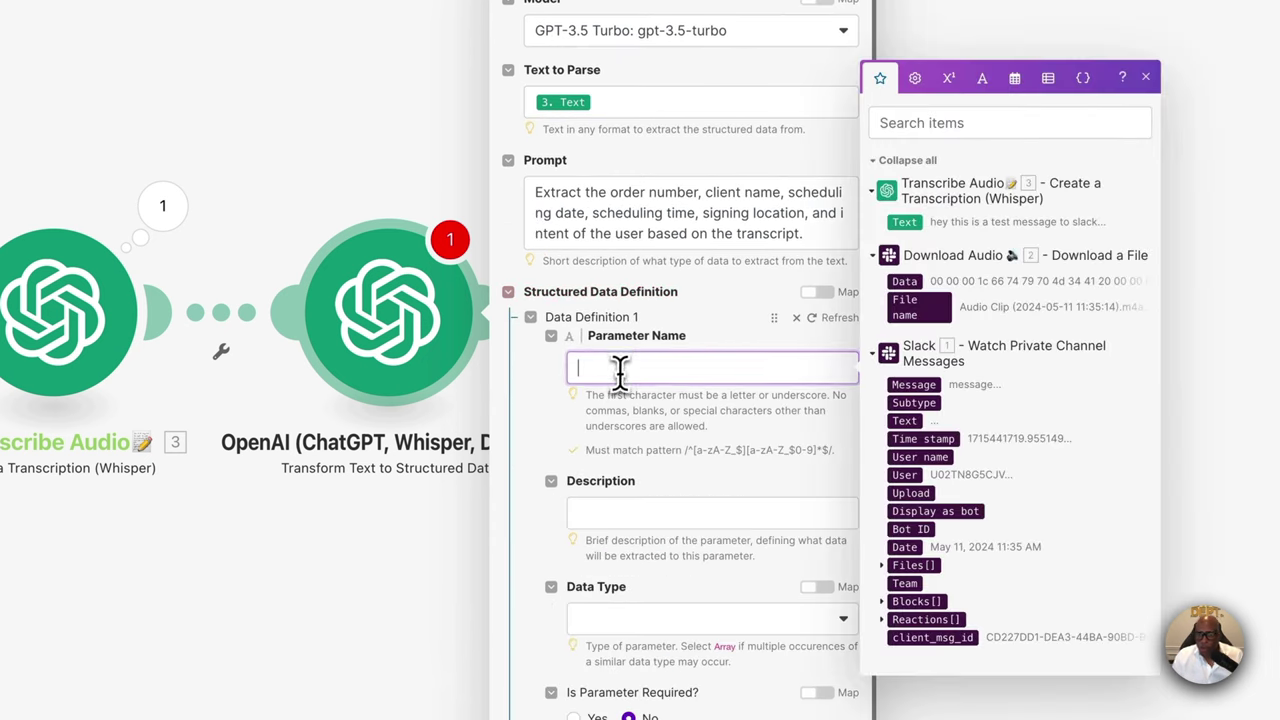
{"action": "left_click", "coordinate": [619, 367]}
{"action": "type", "text": "O"}
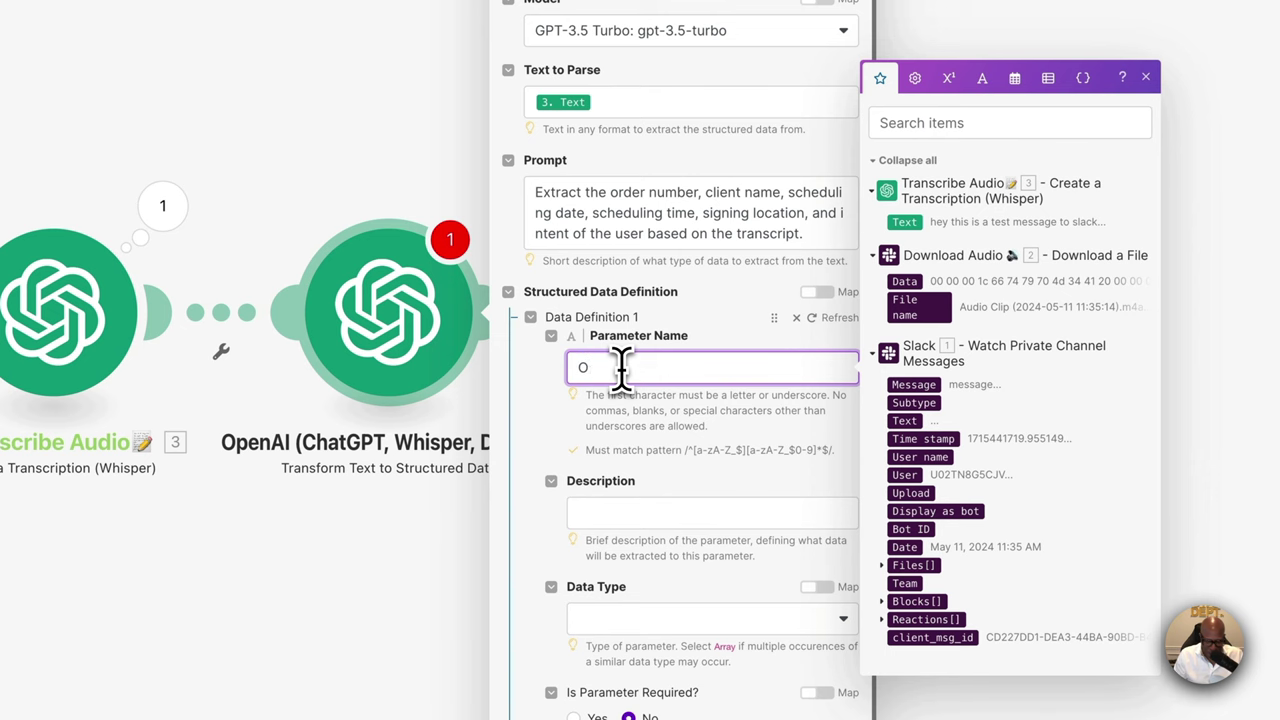
{"action": "type", "text": "rder"}
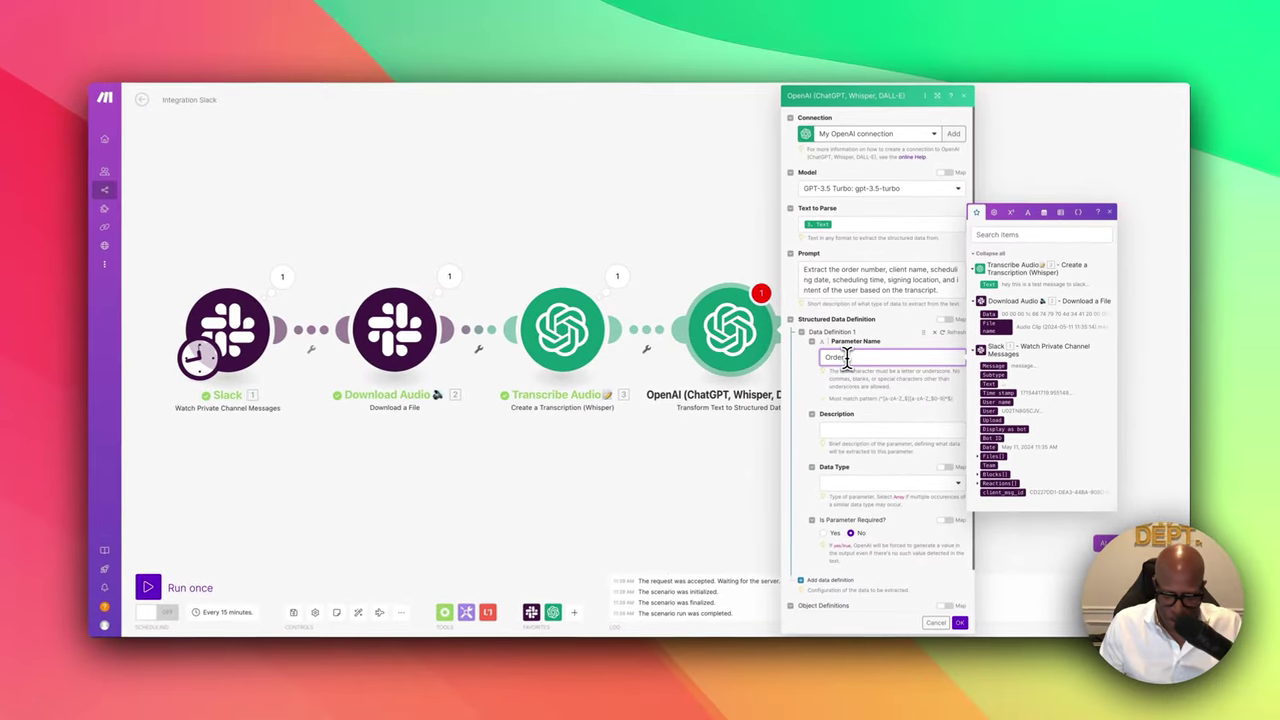
{"action": "type", "text": "_Number"}
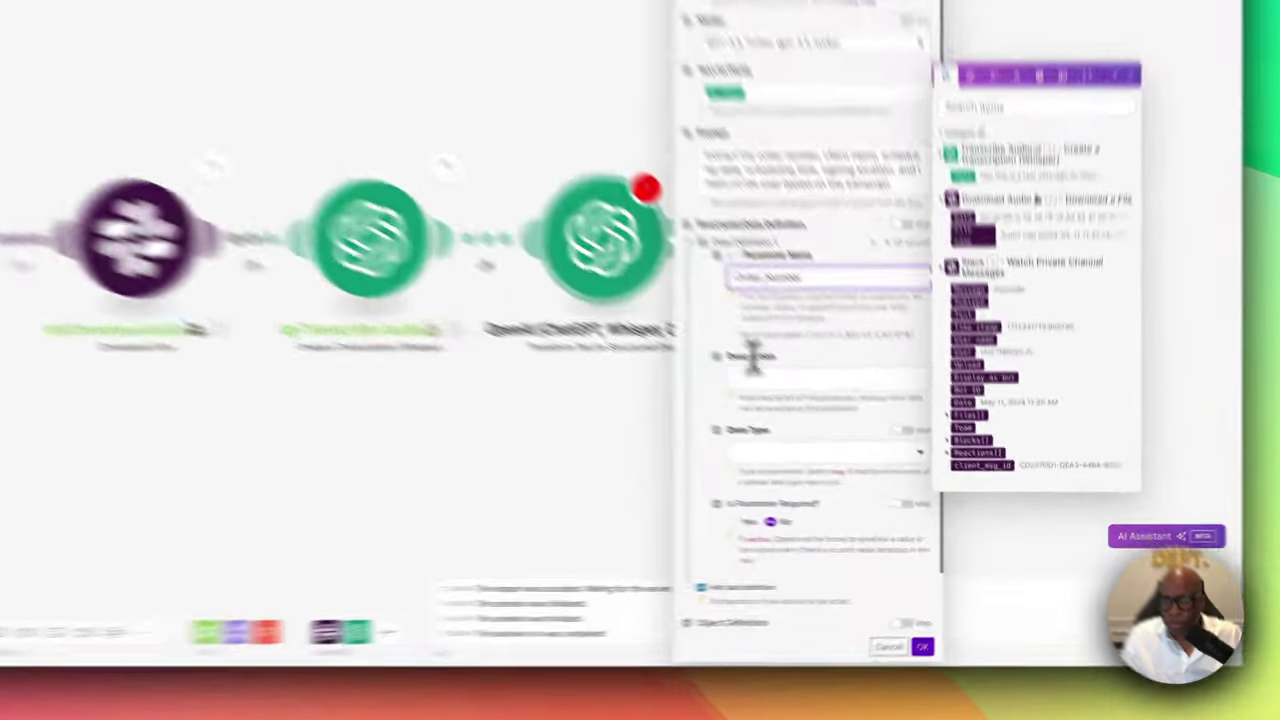
Describe the Order_Number parameter as "Order Number" and set its data type to Array (text)
{"action": "left_click", "coordinate": [832, 429]}
{"action": "type", "text": "Order Number"}
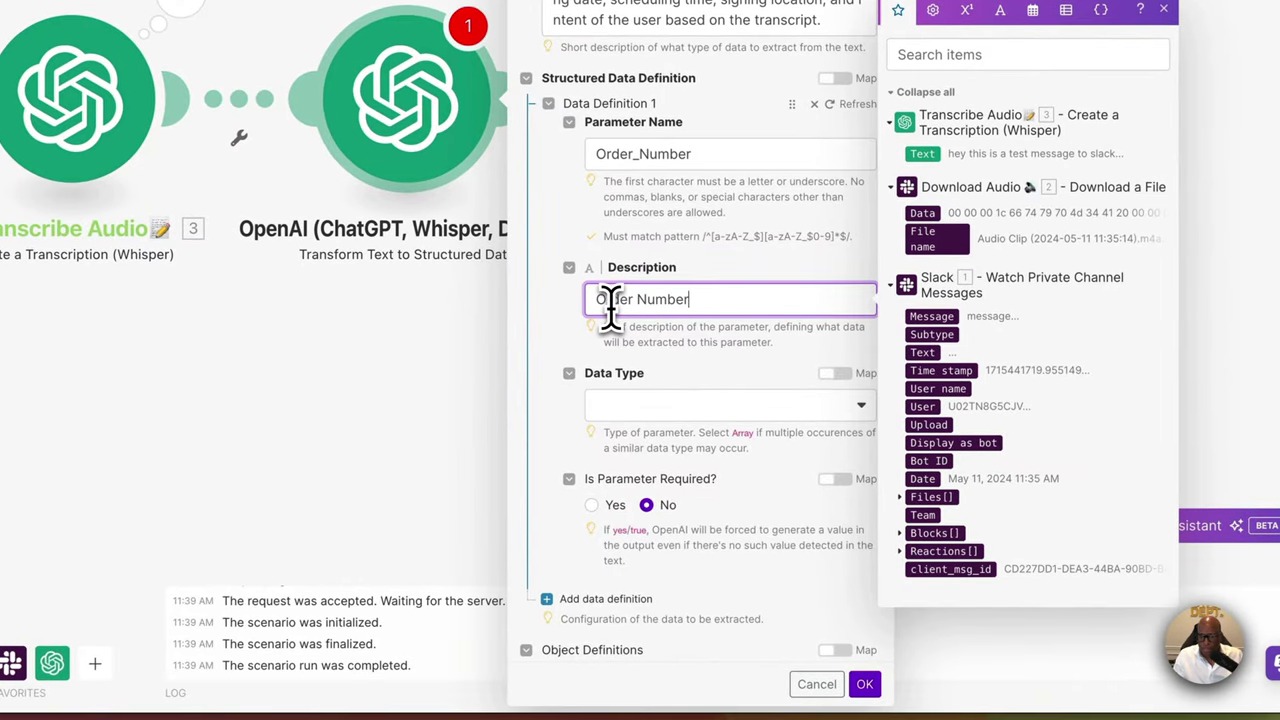
{"action": "left_click", "coordinate": [626, 406]}
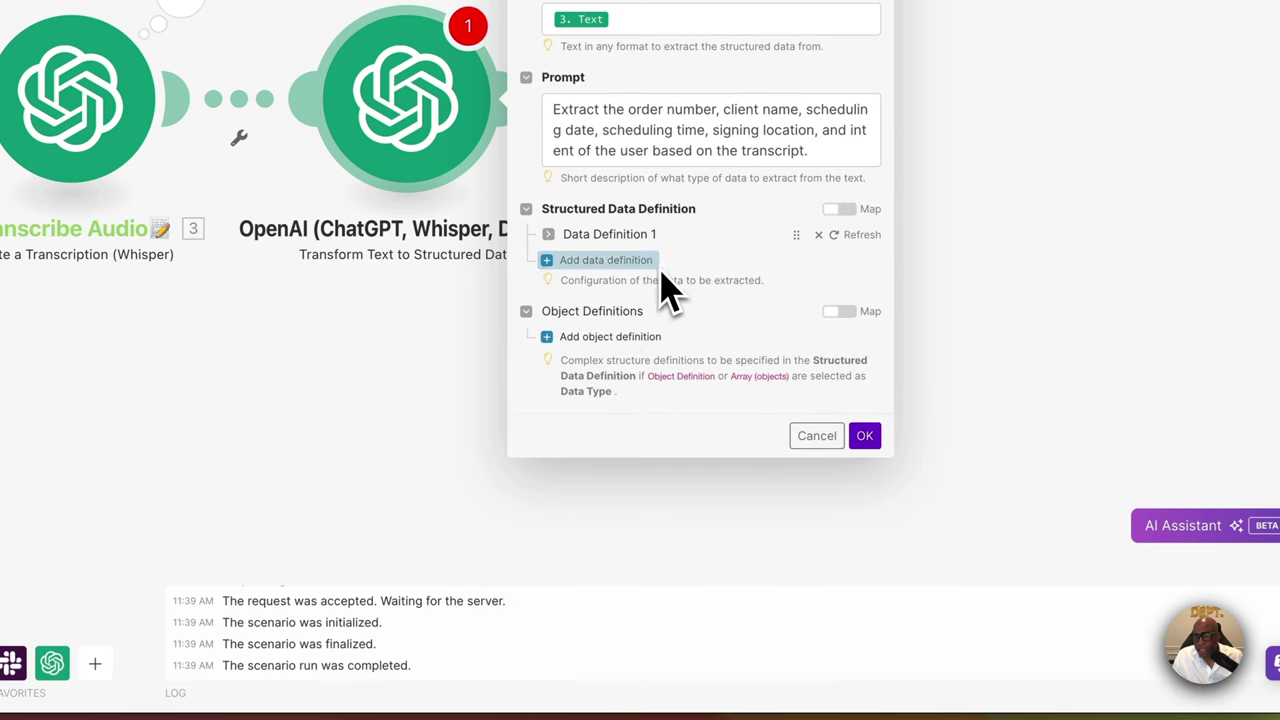
{"action": "left_click", "coordinate": [549, 236]}
{"action": "scroll", "coordinate": [680, 520], "scroll_direction": "down", "scroll_amount": 2}
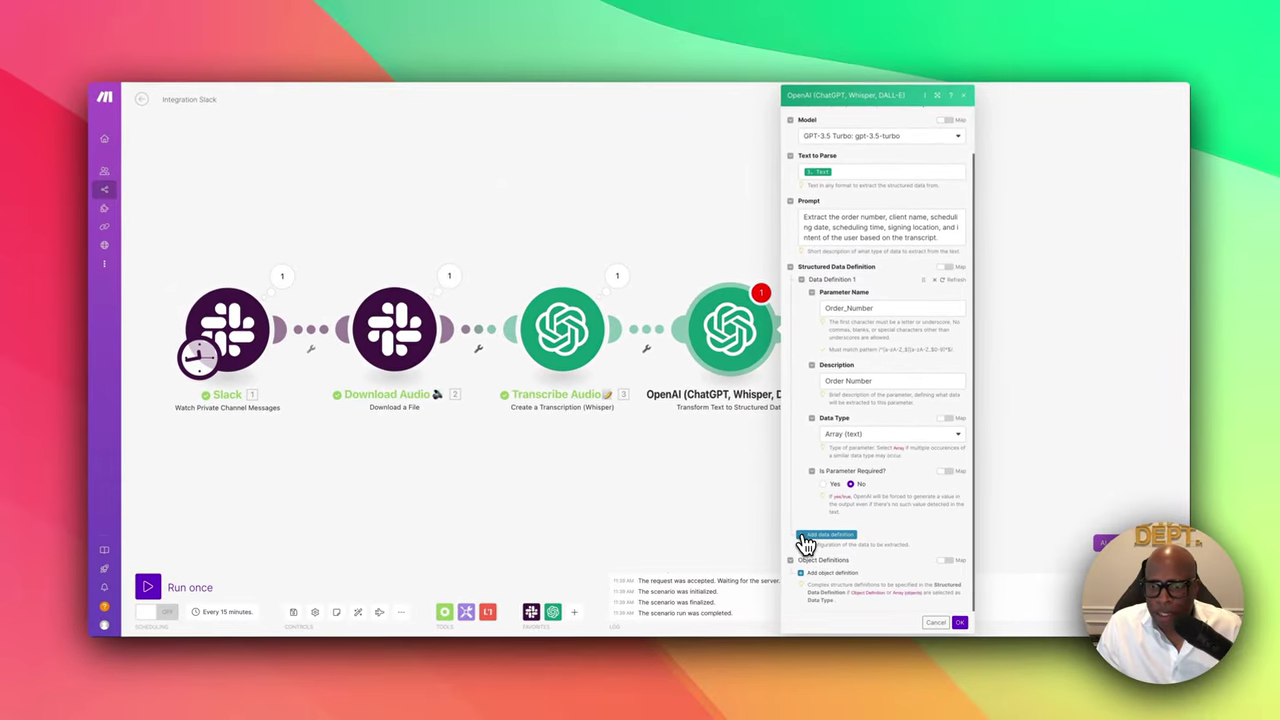
Add a second data definition with the parameter name Client_Name, collapsing the first definition
{"action": "left_click", "coordinate": [806, 538]}
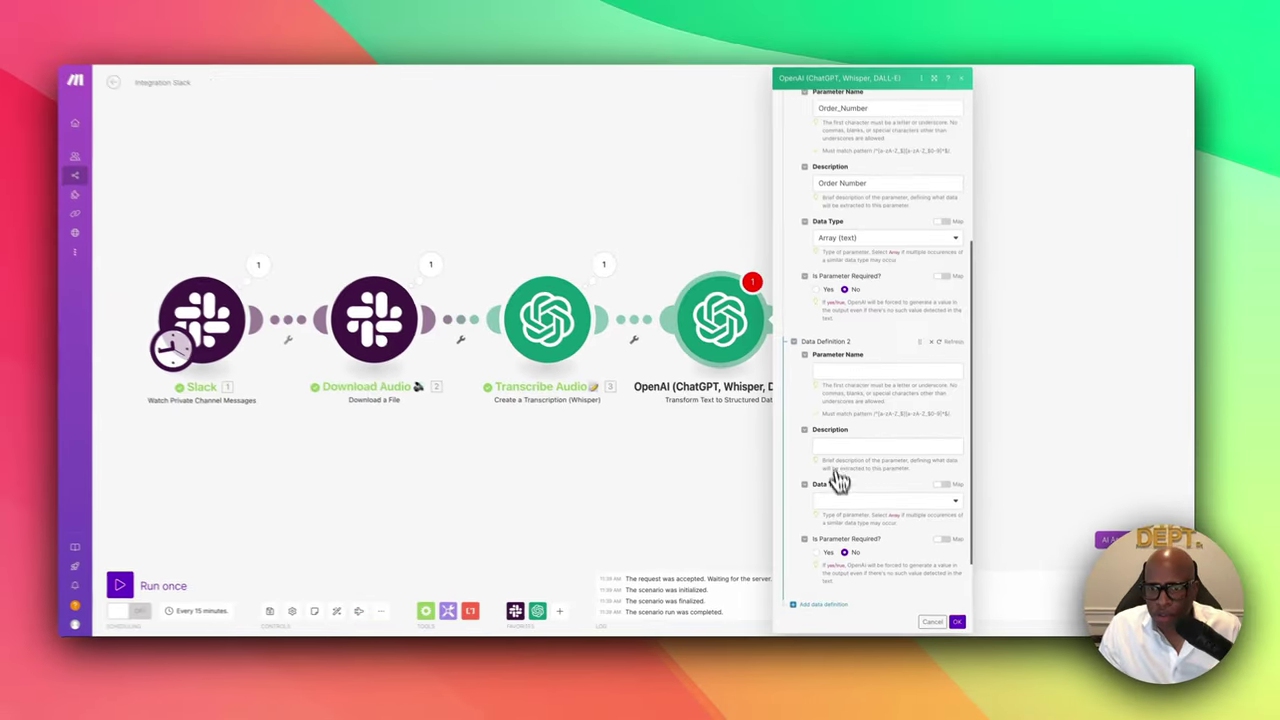
{"action": "scroll", "coordinate": [846, 400], "scroll_direction": "up", "scroll_amount": 2}
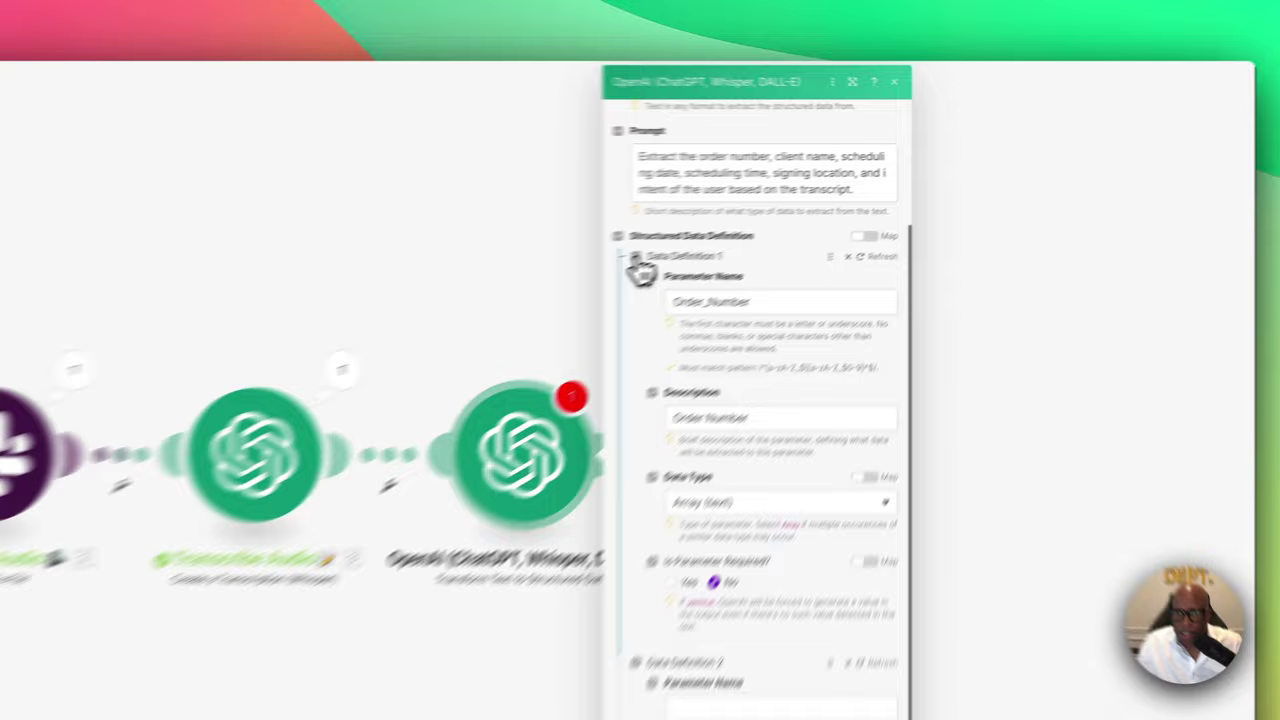
{"action": "left_click", "coordinate": [801, 204]}
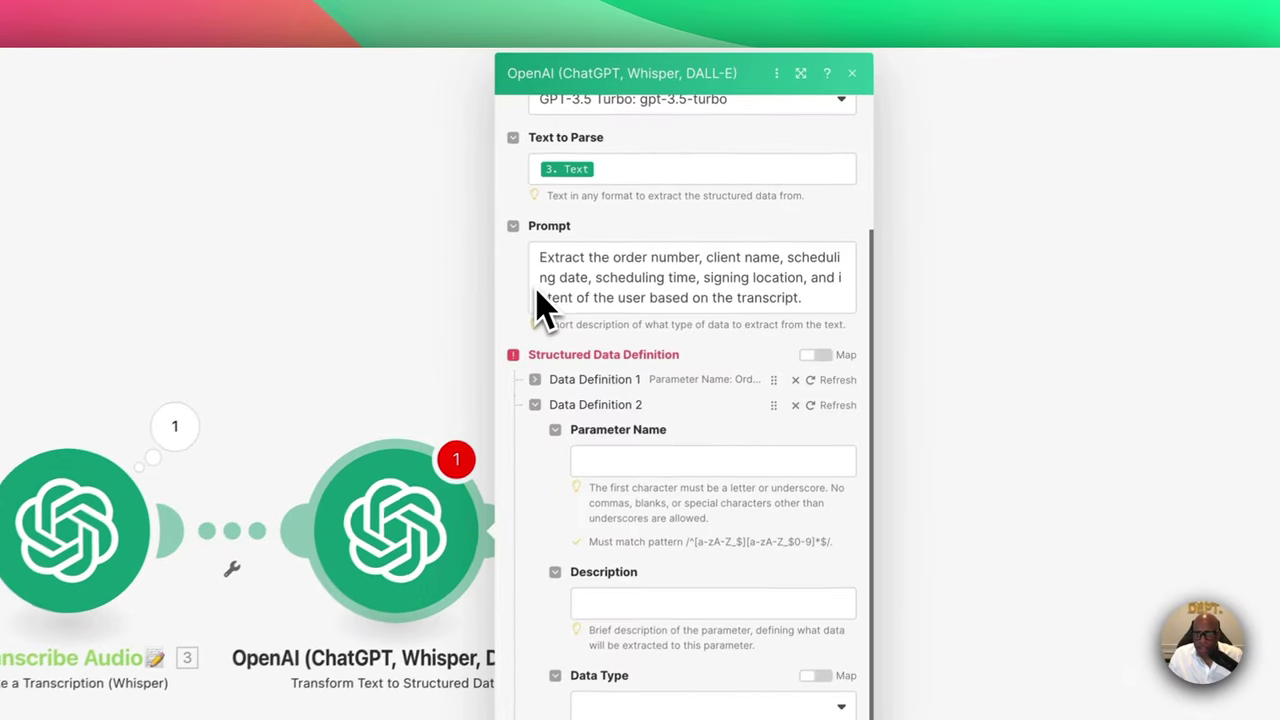
{"action": "left_click", "coordinate": [594, 466]}
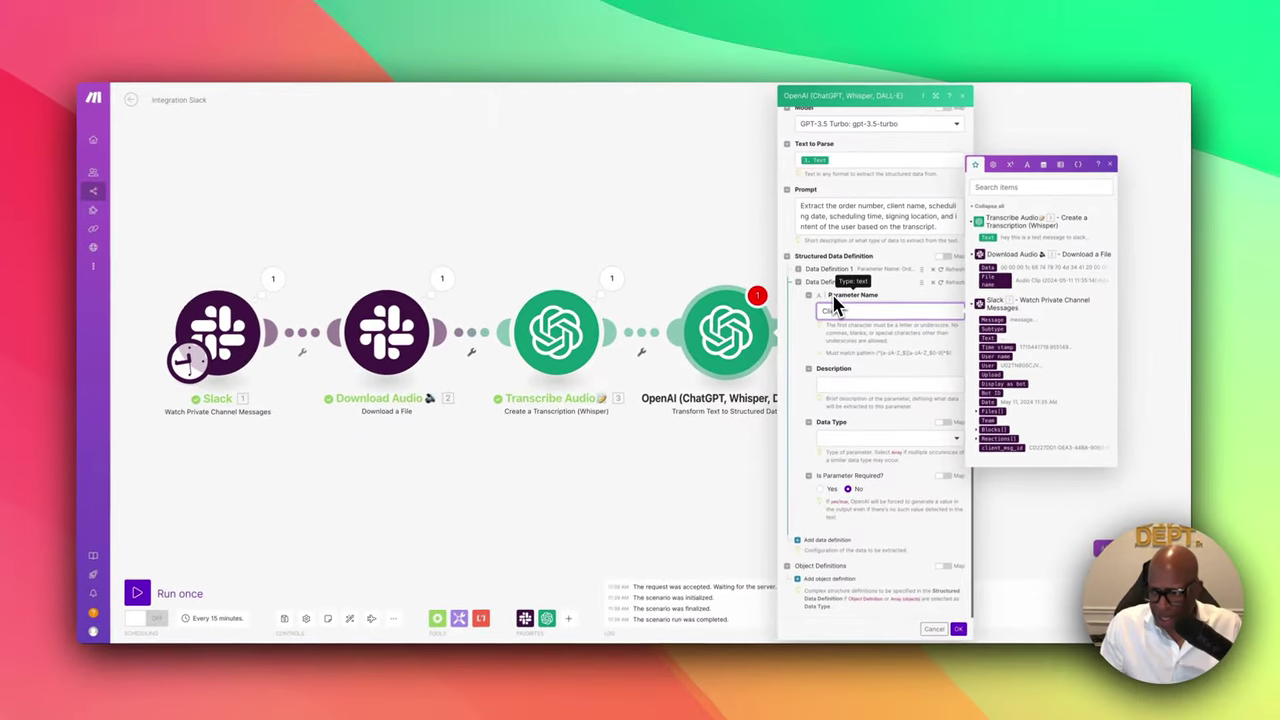
{"action": "type", "text": "ClientName"}
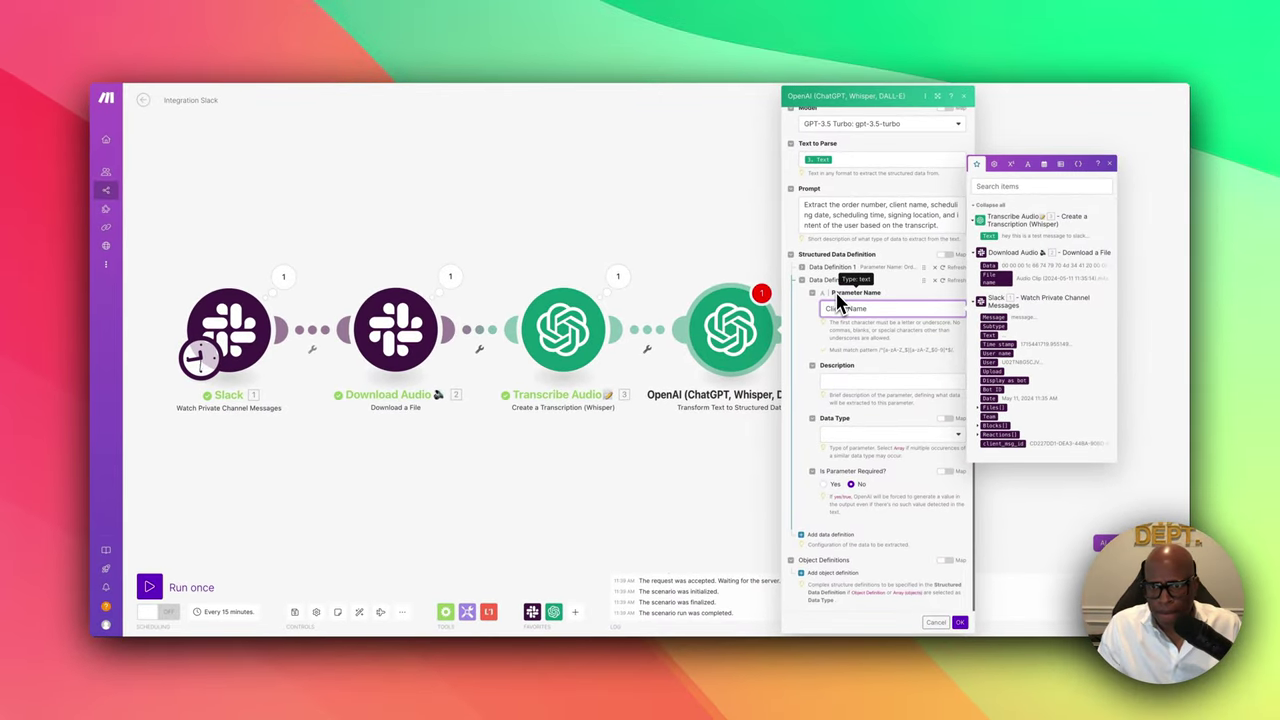
Give Client_Name the description "Name of client" and the data type Array (text), and collapse its definition
{"action": "left_click", "coordinate": [836, 381]}
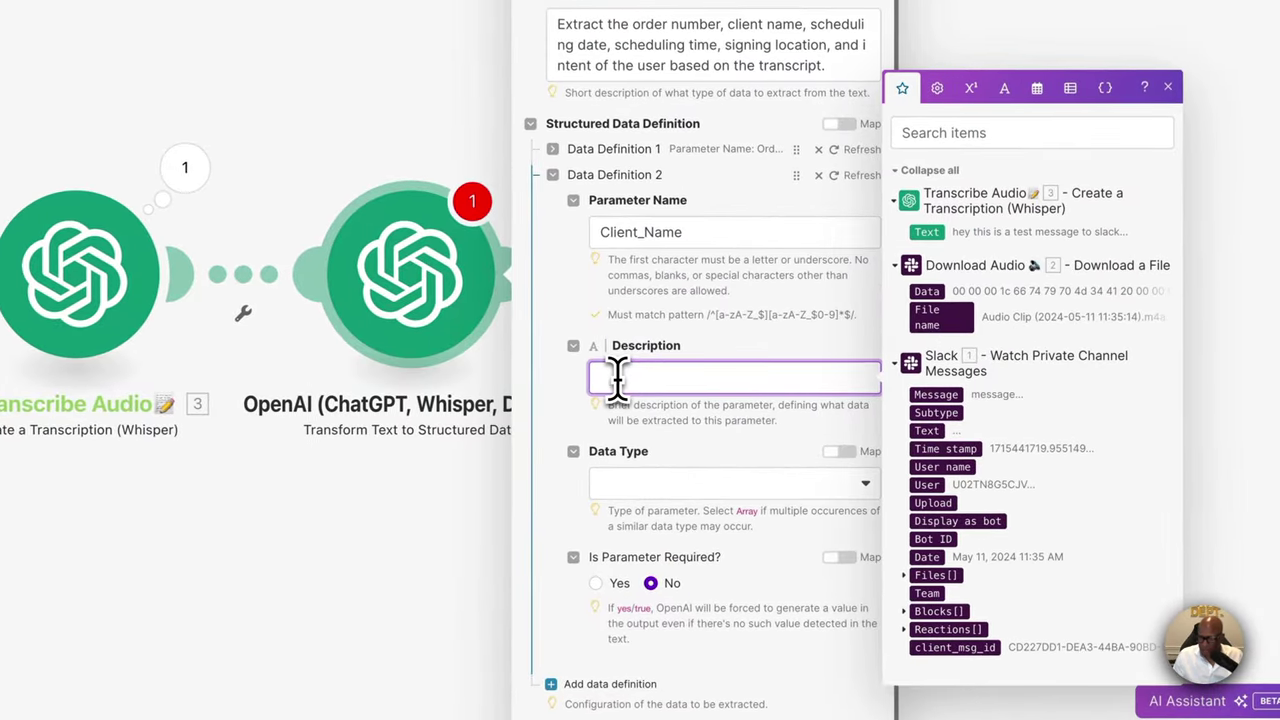
{"action": "type", "text": "Client Name"}
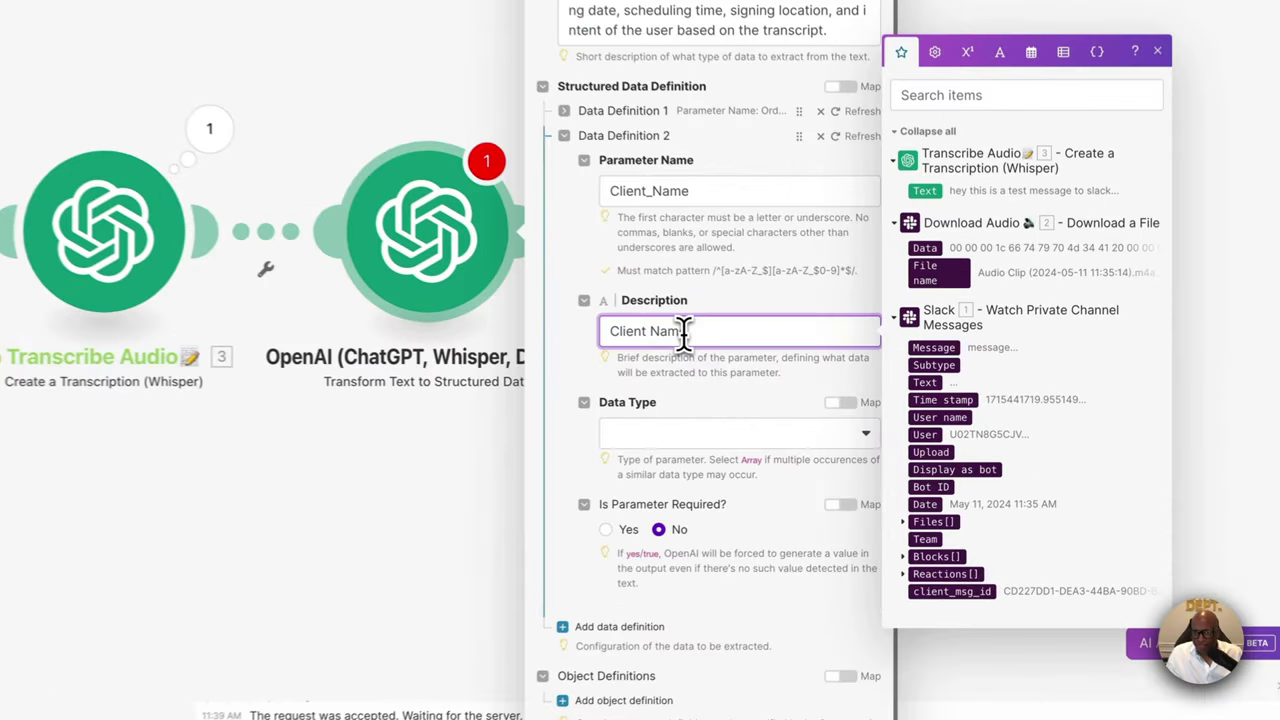
{"action": "triple_click", "coordinate": [863, 381]}
{"action": "type", "text": "Na"}
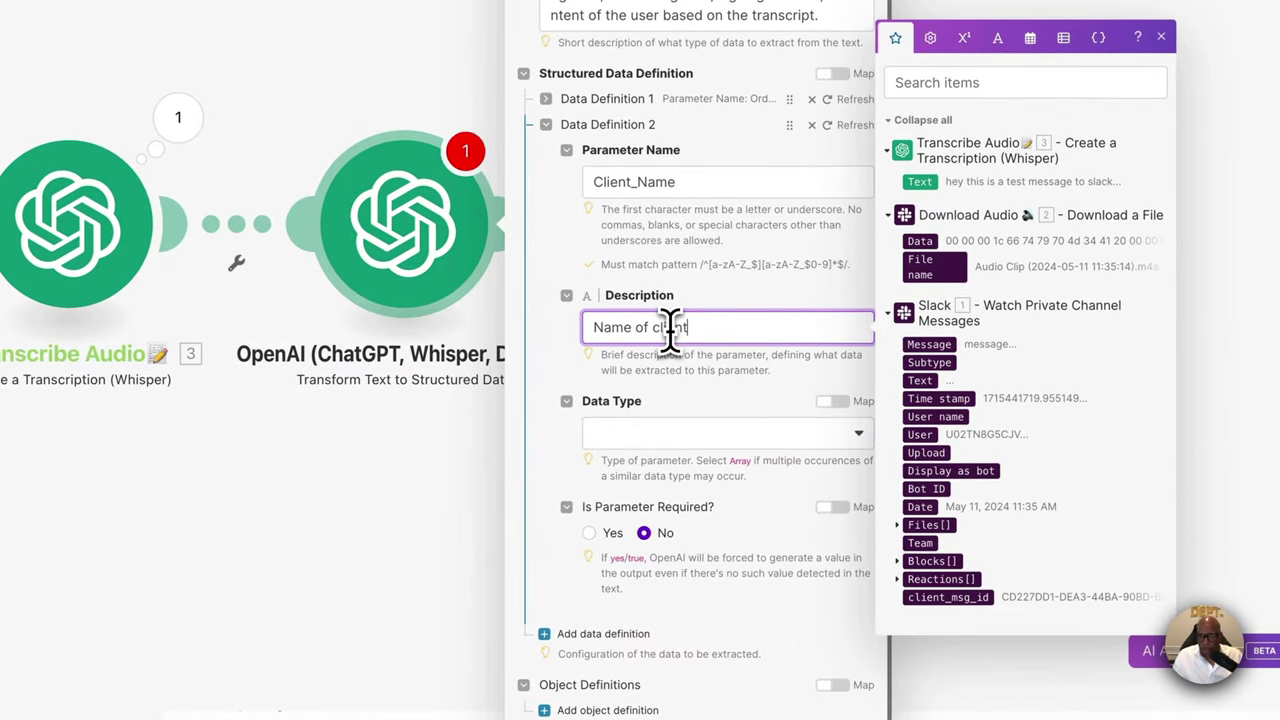
{"action": "type", "text": "me of client"}
{"action": "left_click", "coordinate": [724, 440]}
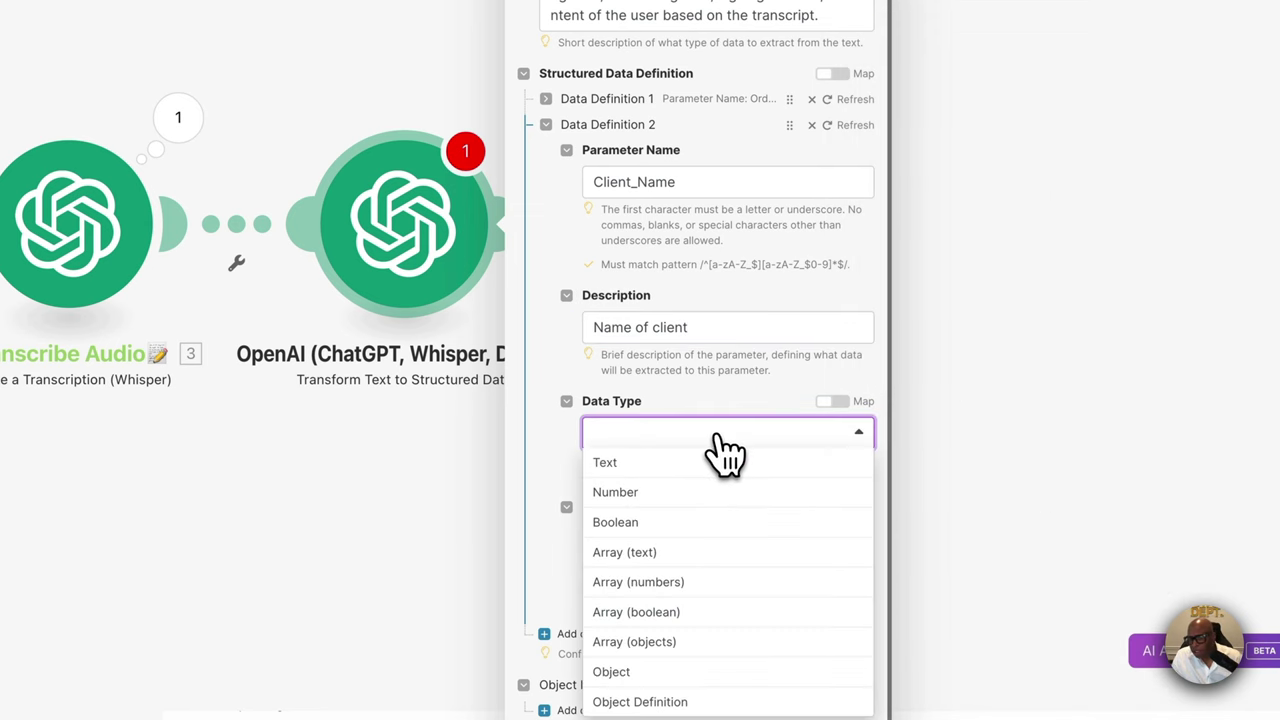
{"action": "left_click", "coordinate": [663, 552]}
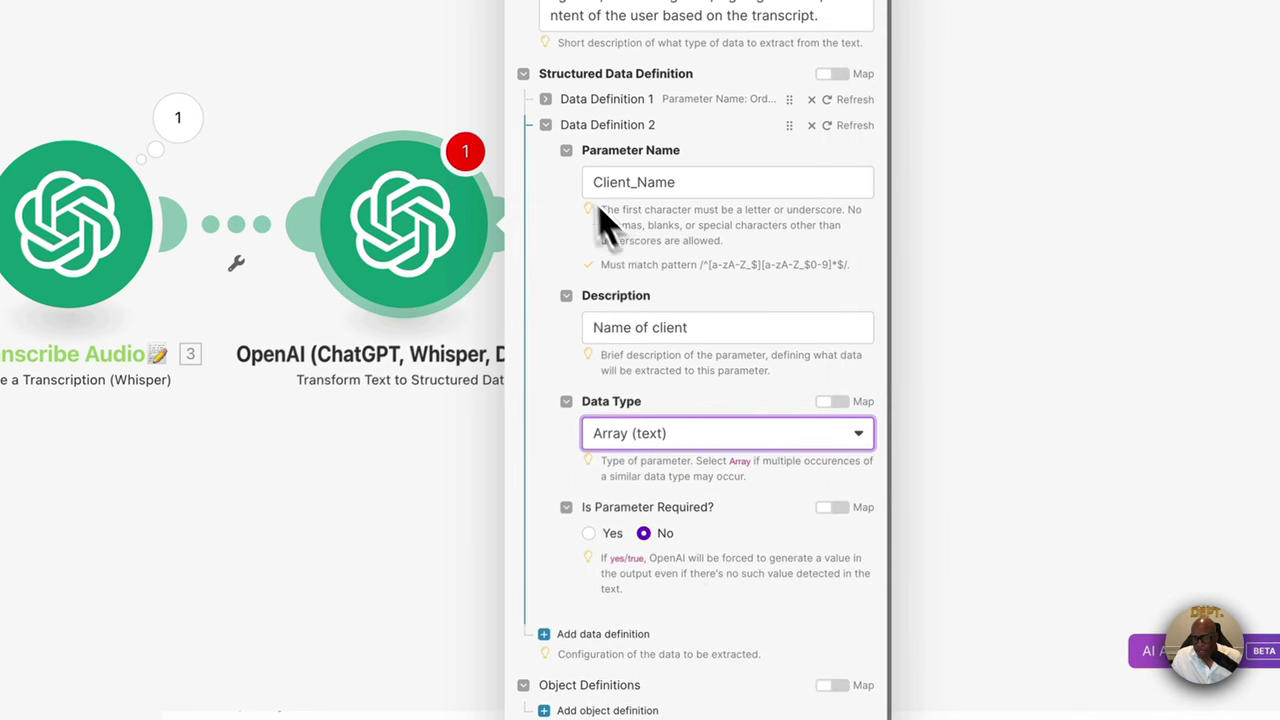
{"action": "left_click", "coordinate": [546, 125]}
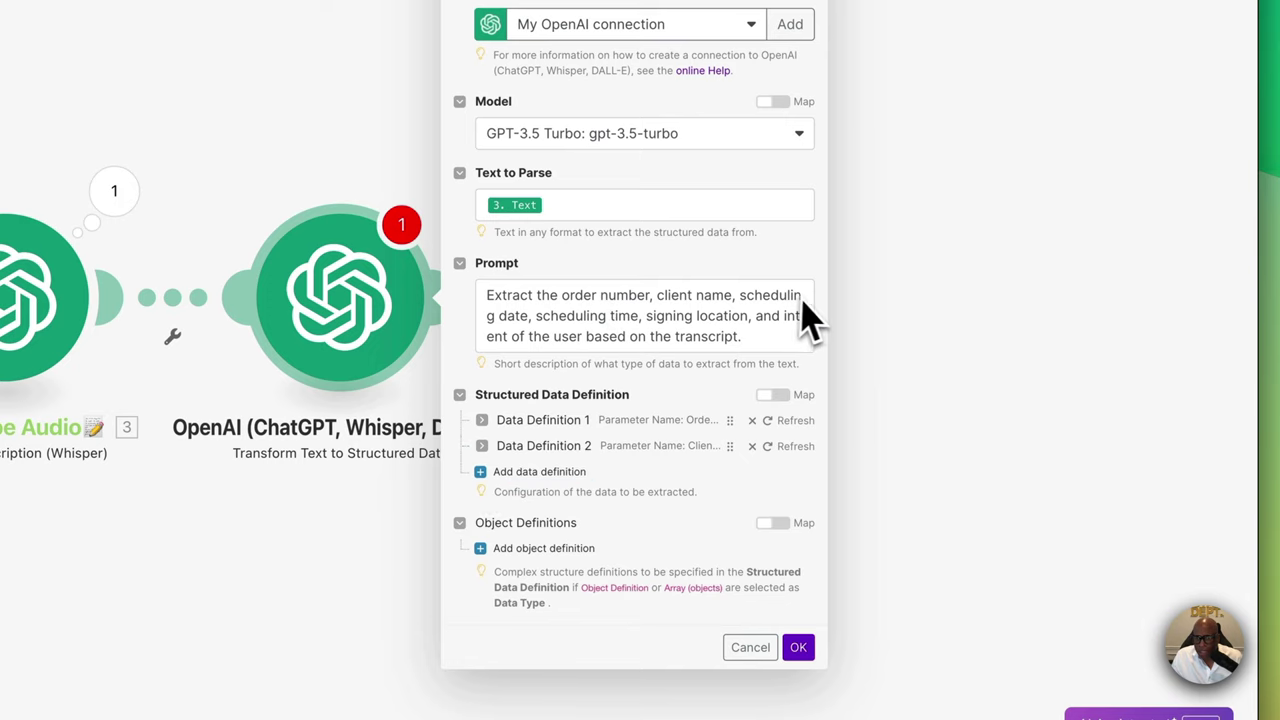
Add a third data definition with the parameter name Scheduling_Date
{"action": "left_click", "coordinate": [482, 472]}
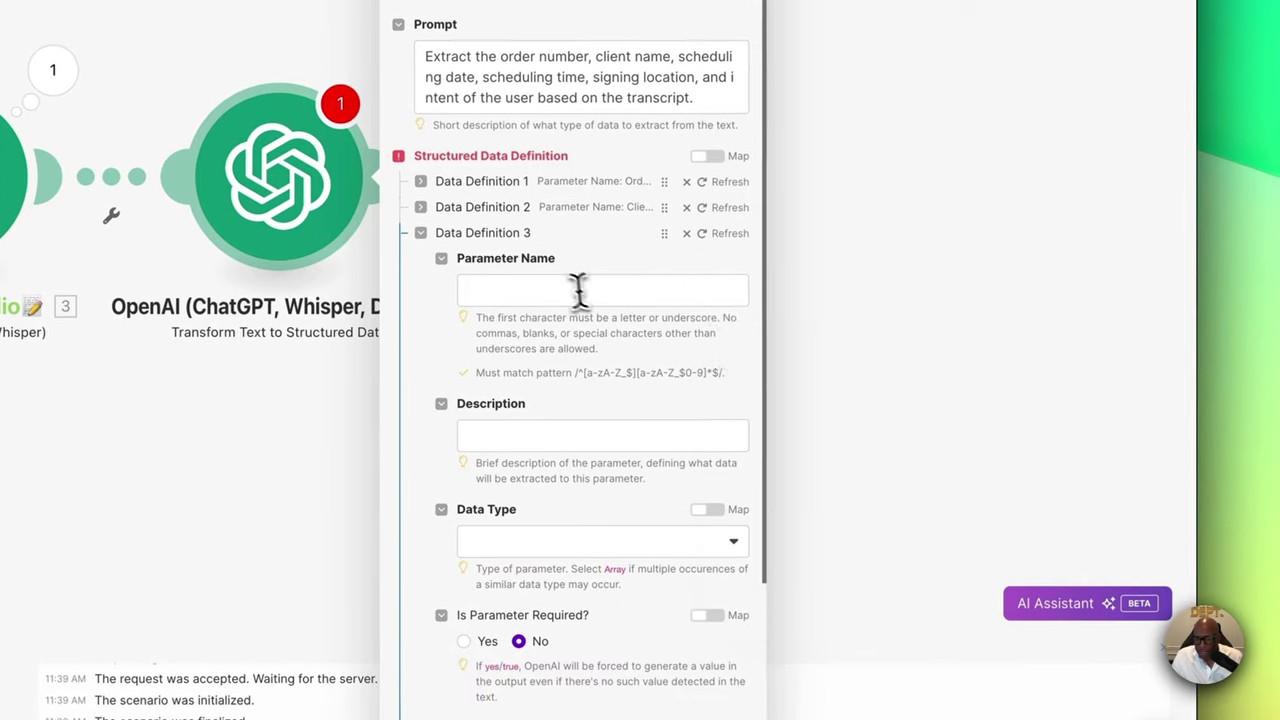
{"action": "left_click", "coordinate": [630, 410]}
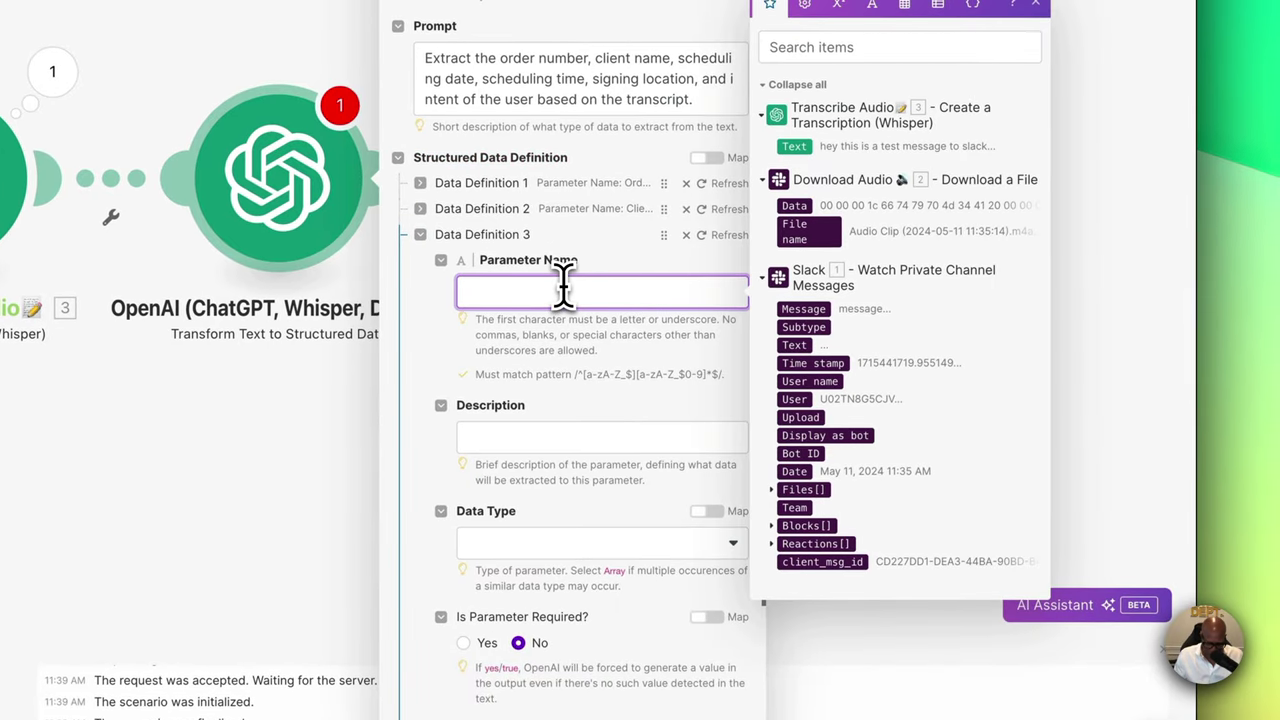
{"action": "type", "text": "Scheduling"}
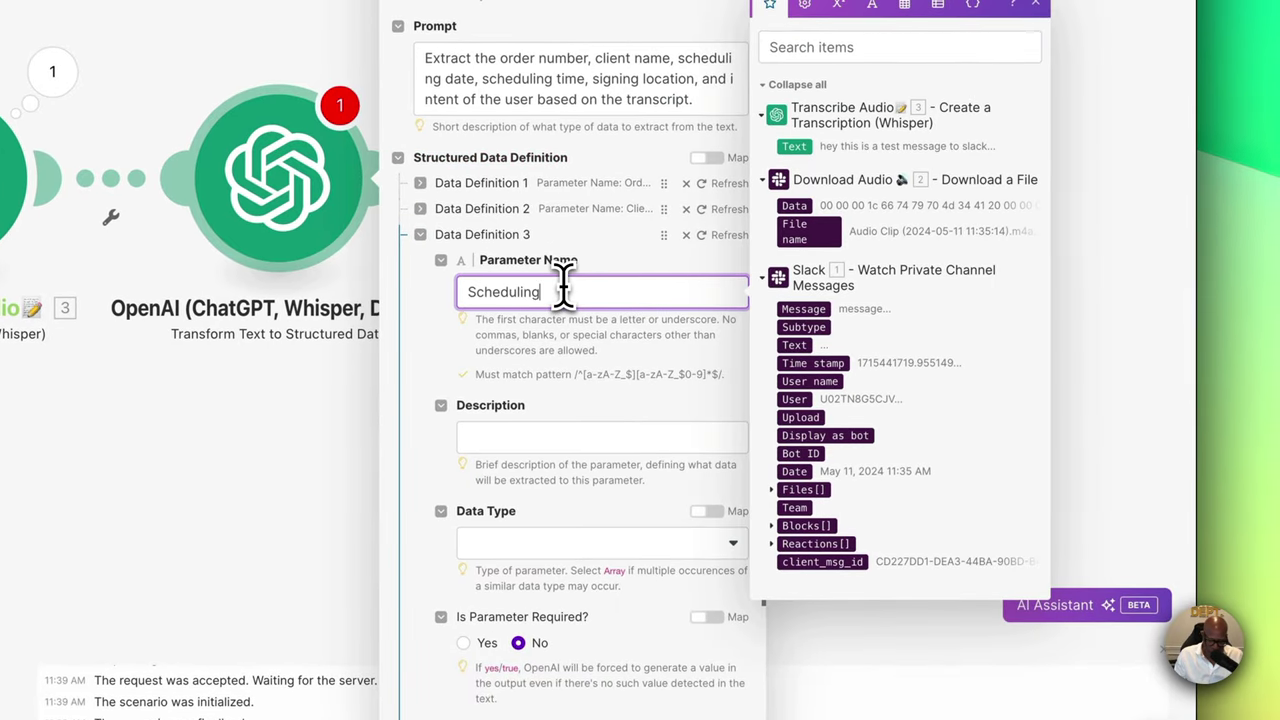
{"action": "type", "text": "_Date"}
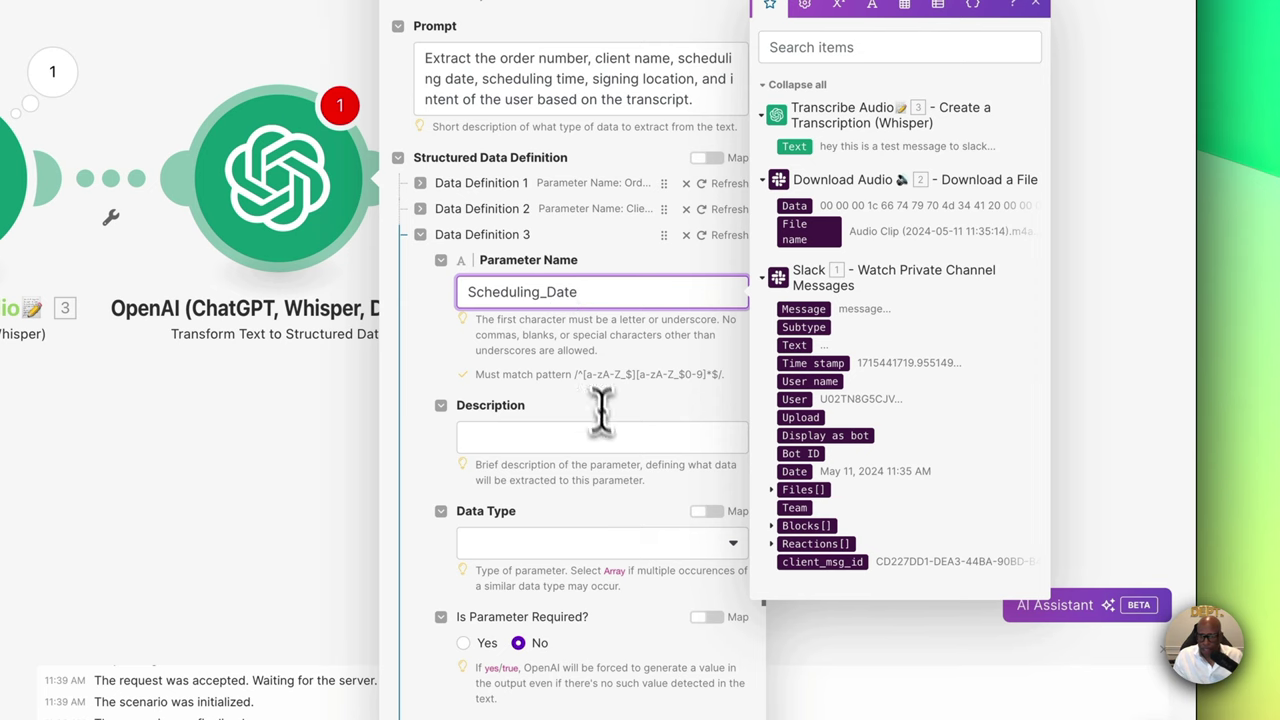
Give Scheduling_Date the description "Scheduling Date" and the data type Text, and collapse its definition
{"action": "left_click", "coordinate": [607, 436]}
{"action": "type", "text": "Scheduling Dat"}
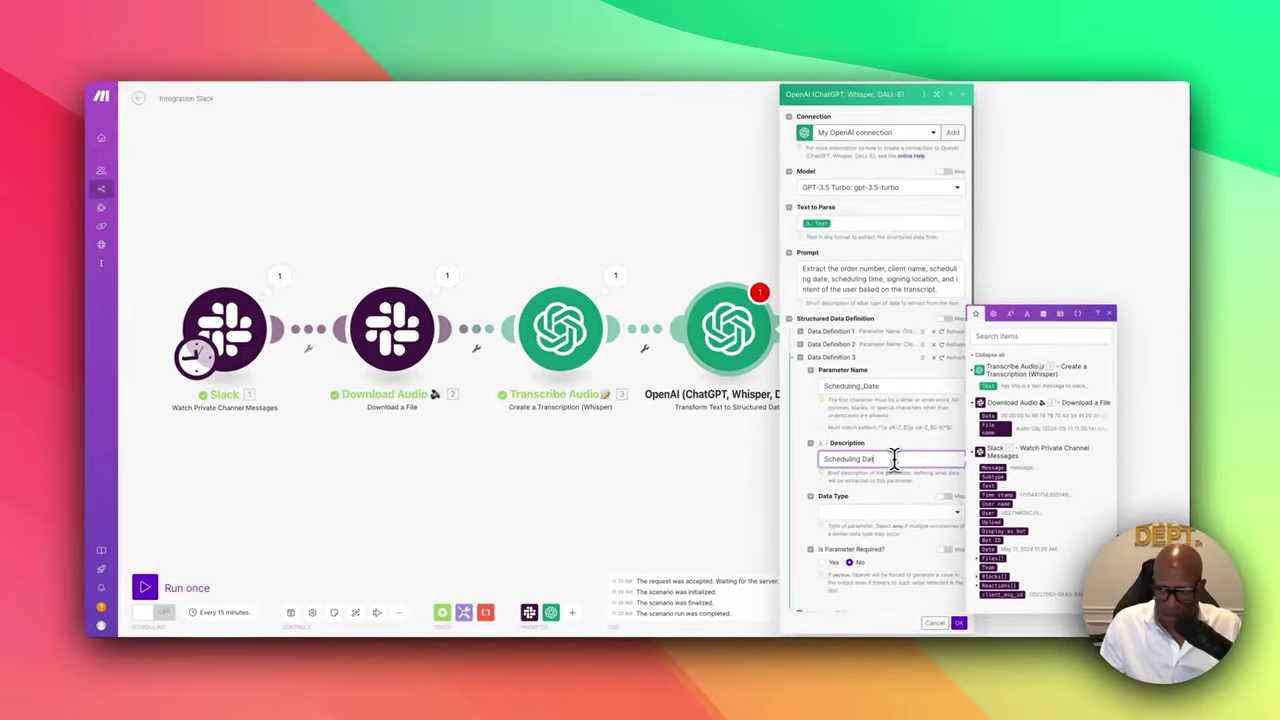
{"action": "type", "text": "e"}
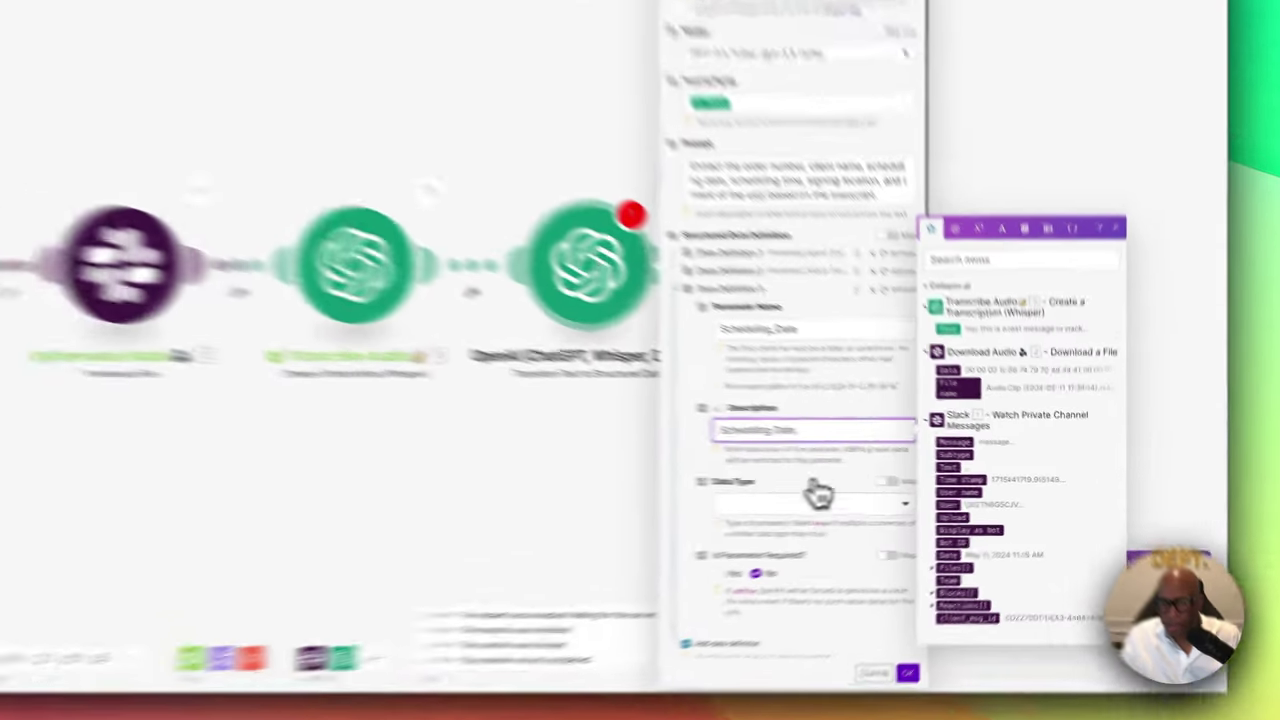
{"action": "left_click", "coordinate": [885, 508]}
{"action": "left_click", "coordinate": [613, 540]}
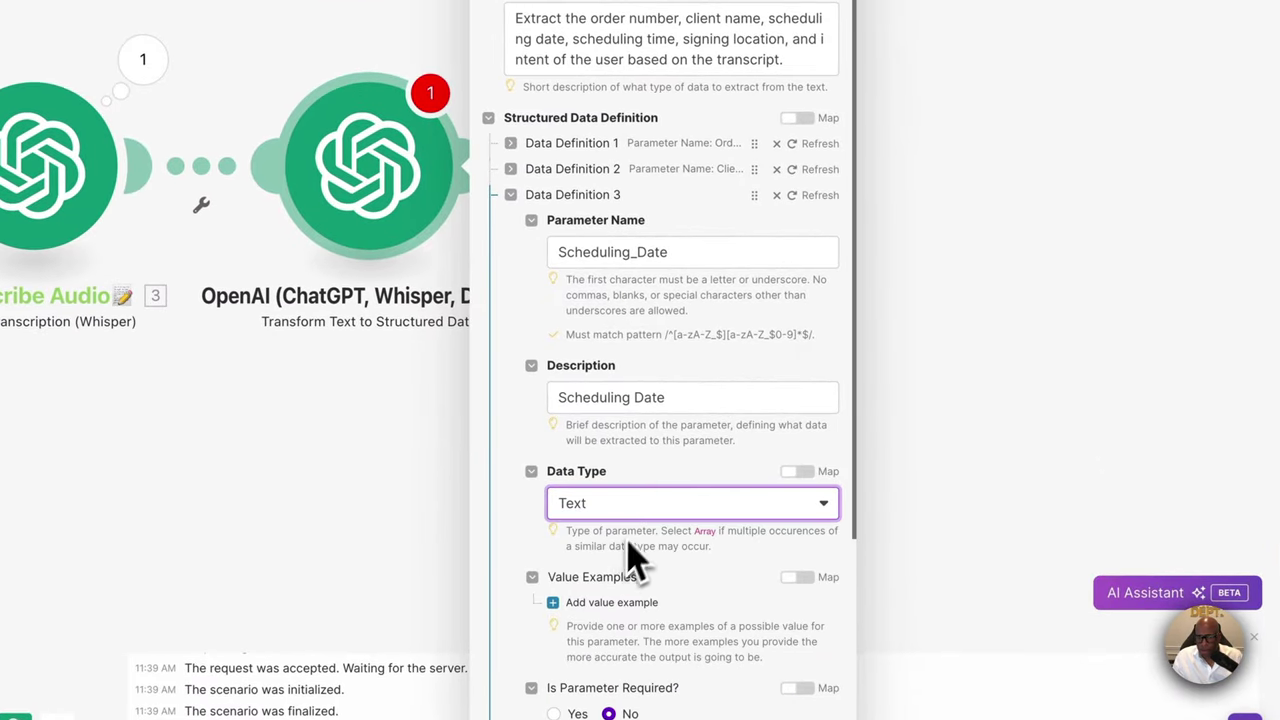
{"action": "scroll", "coordinate": [629, 500], "scroll_direction": "down", "scroll_amount": 5}
{"action": "left_click", "coordinate": [505, 176]}
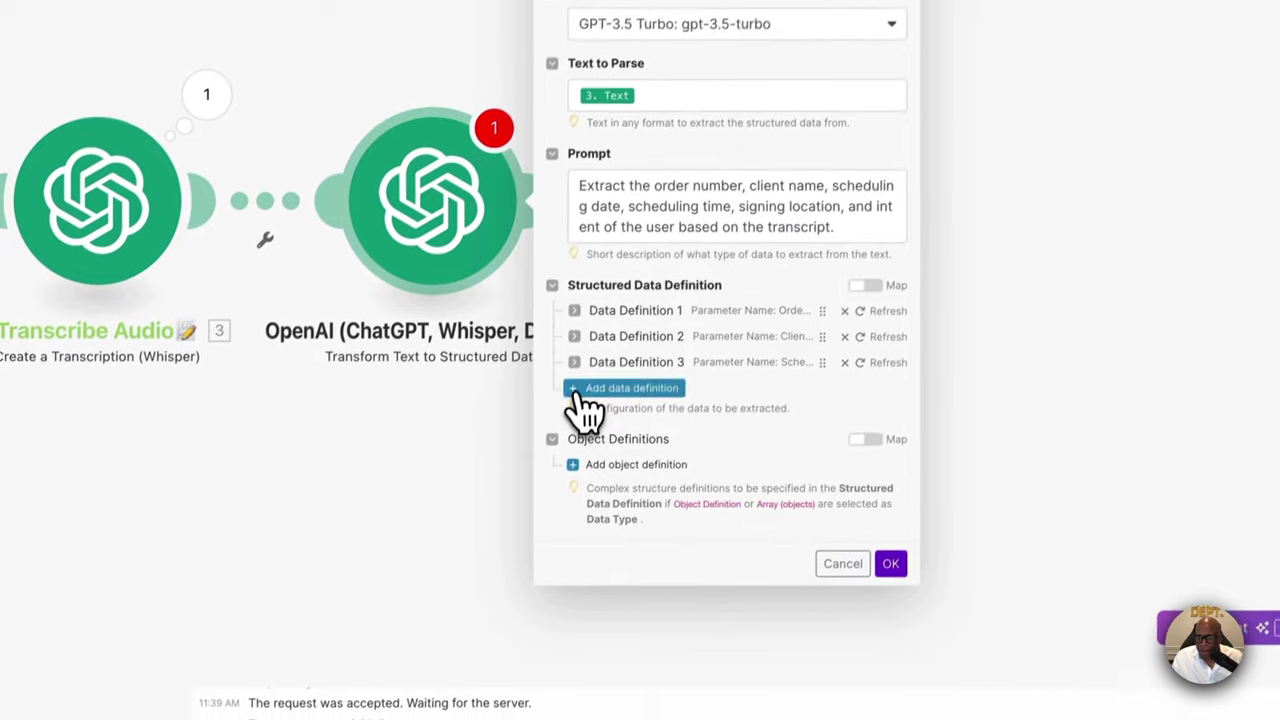
Add a fourth data definition with the parameter name Scheduling_Time
{"action": "left_click", "coordinate": [520, 590]}
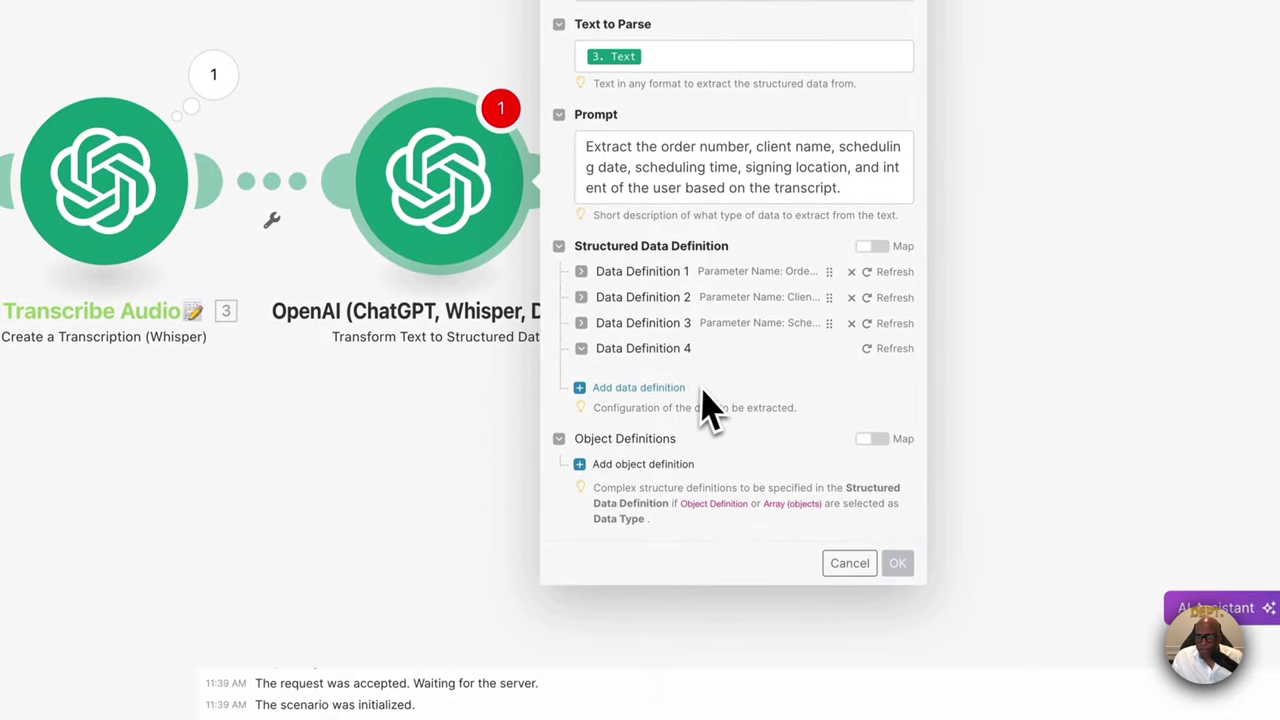
{"action": "left_click", "coordinate": [677, 318]}
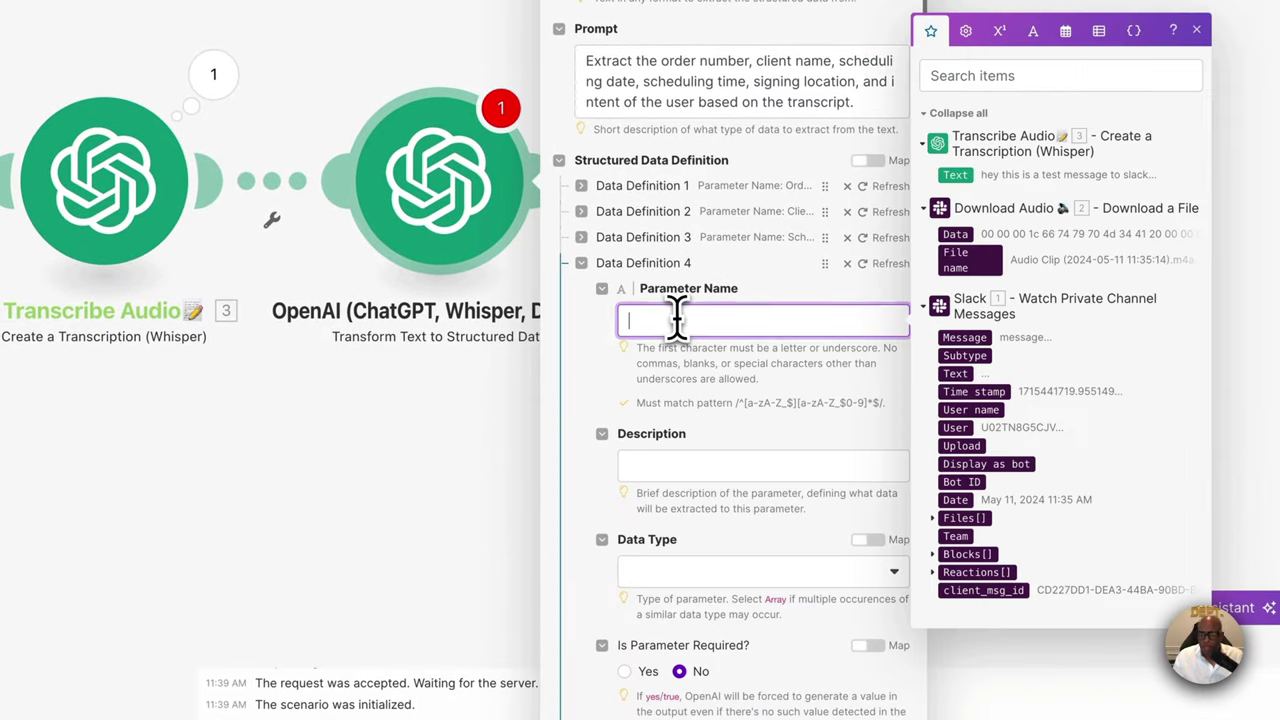
{"action": "type", "text": "Sched"}
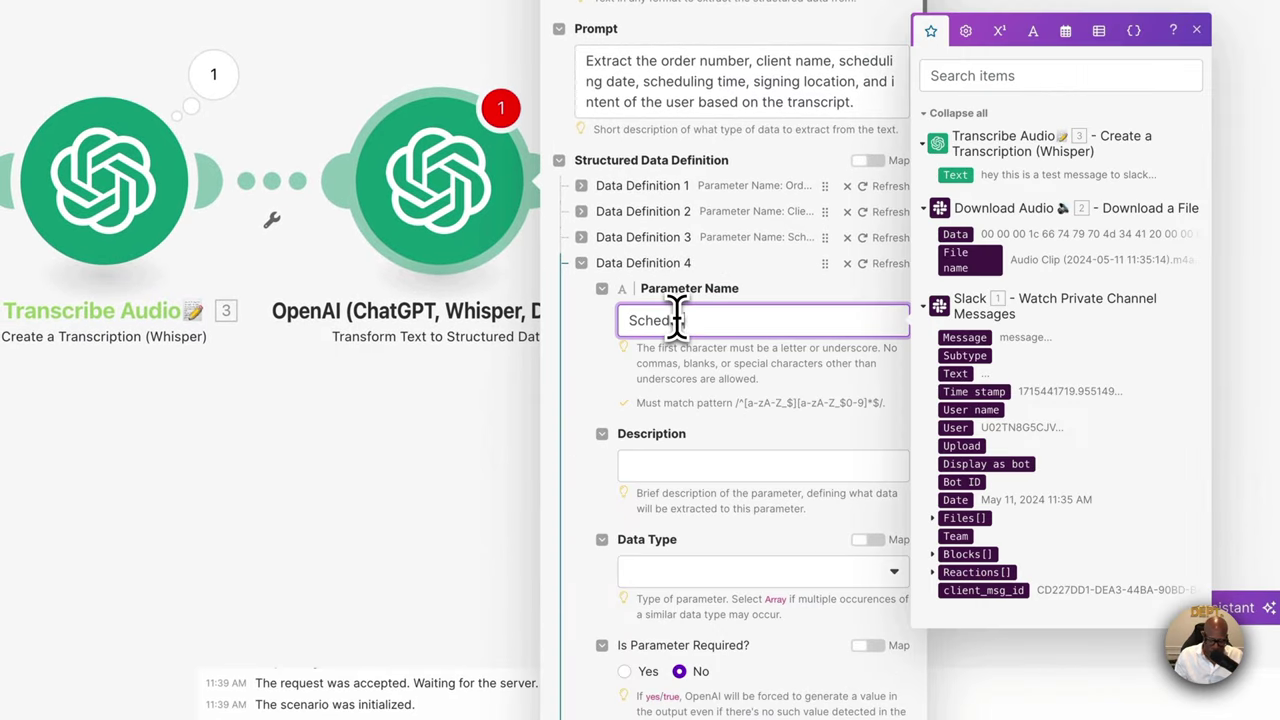
{"action": "type", "text": "uling_Time"}
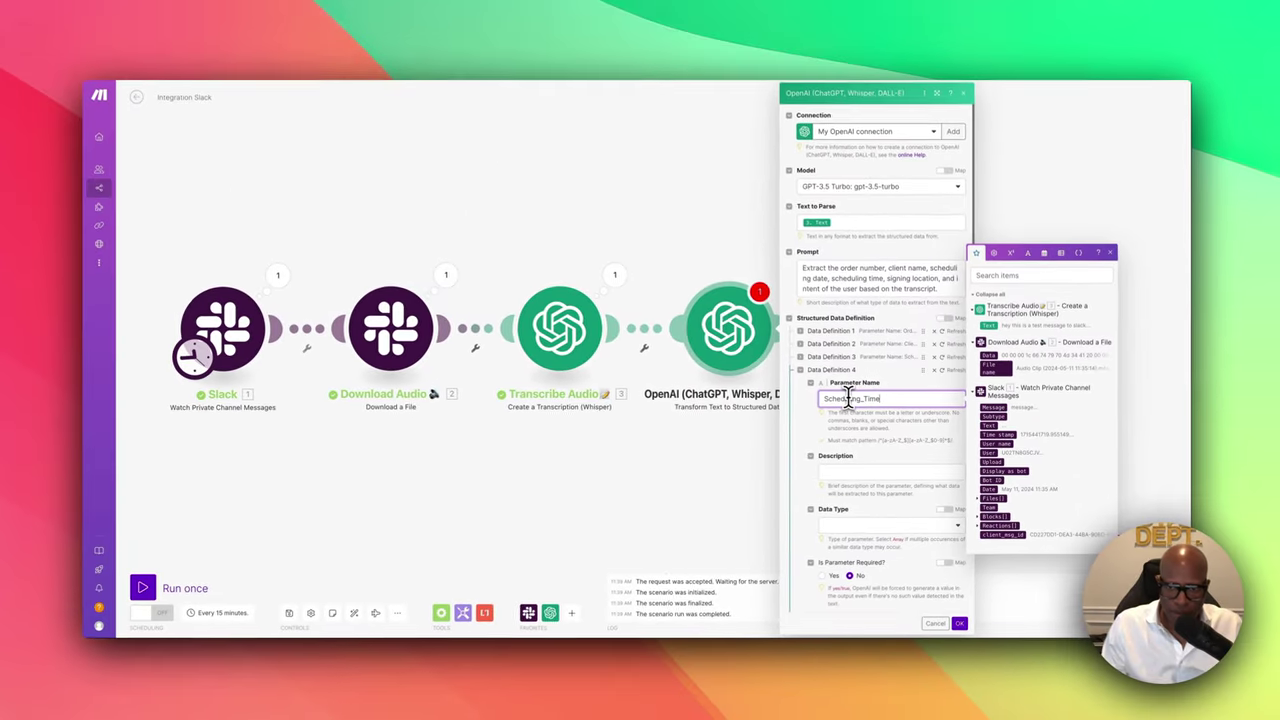
Give Scheduling_Time the description "Scheduling Time" and set its data type to Text
{"action": "key", "text": "Tab"}
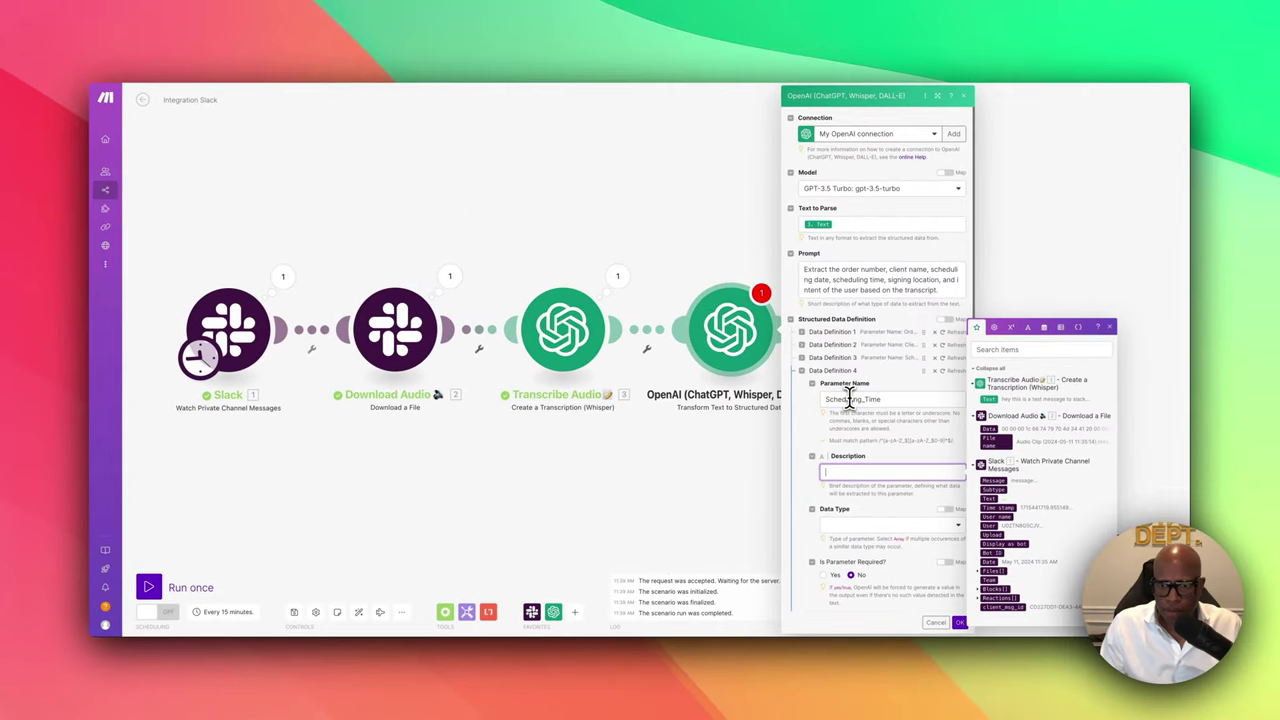
{"action": "type", "text": "Sche"}
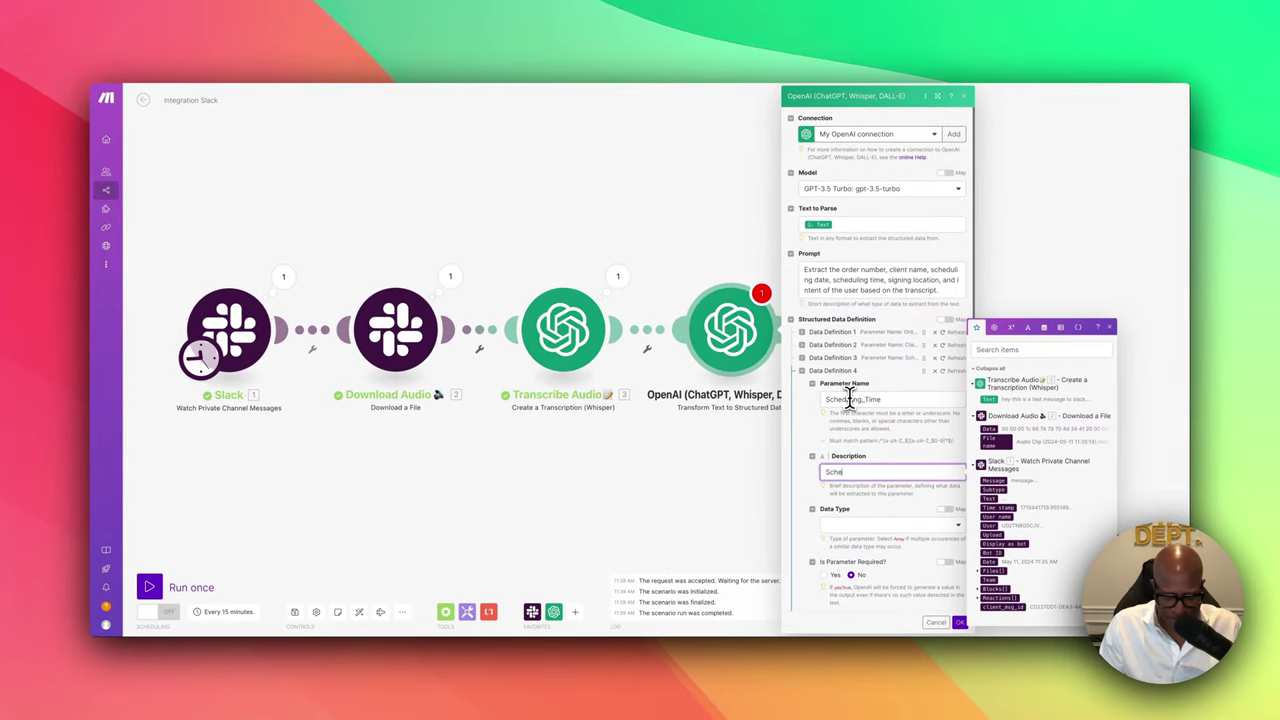
{"action": "type", "text": "duling Time"}
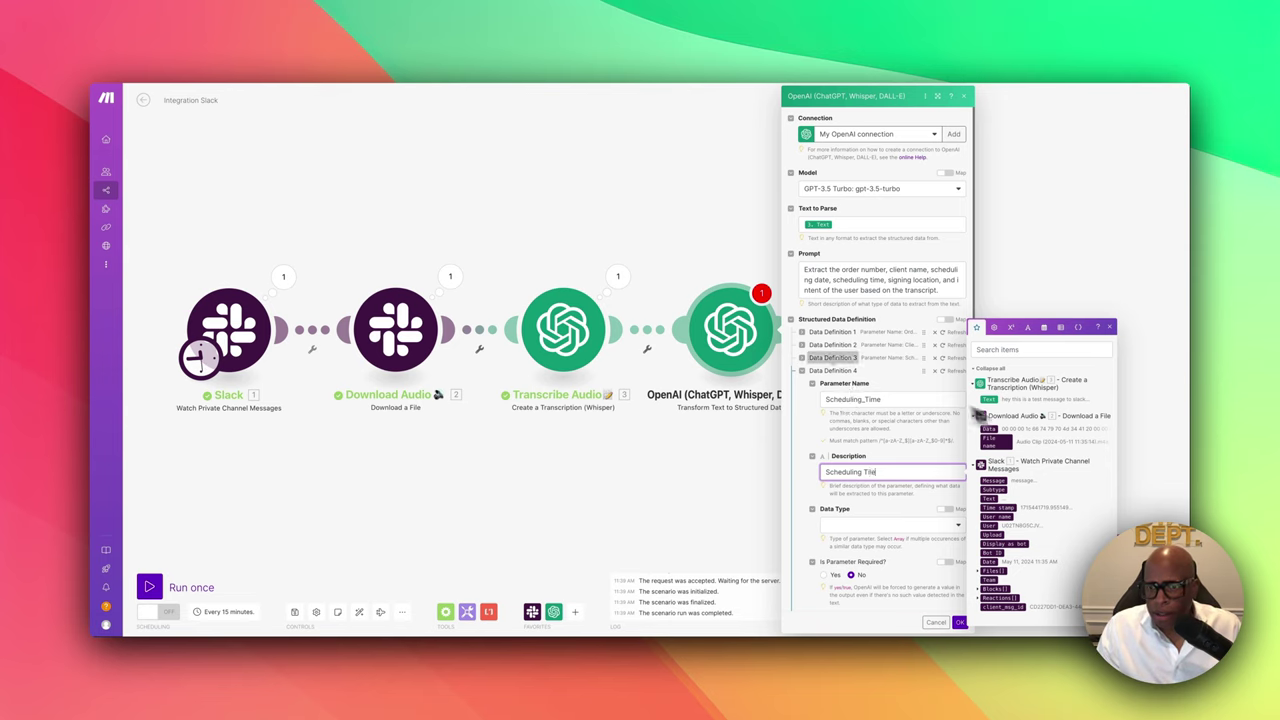
{"action": "scroll", "coordinate": [866, 396], "scroll_direction": "down", "scroll_amount": 2}
{"action": "scroll", "coordinate": [866, 396], "scroll_direction": "down", "scroll_amount": 1}
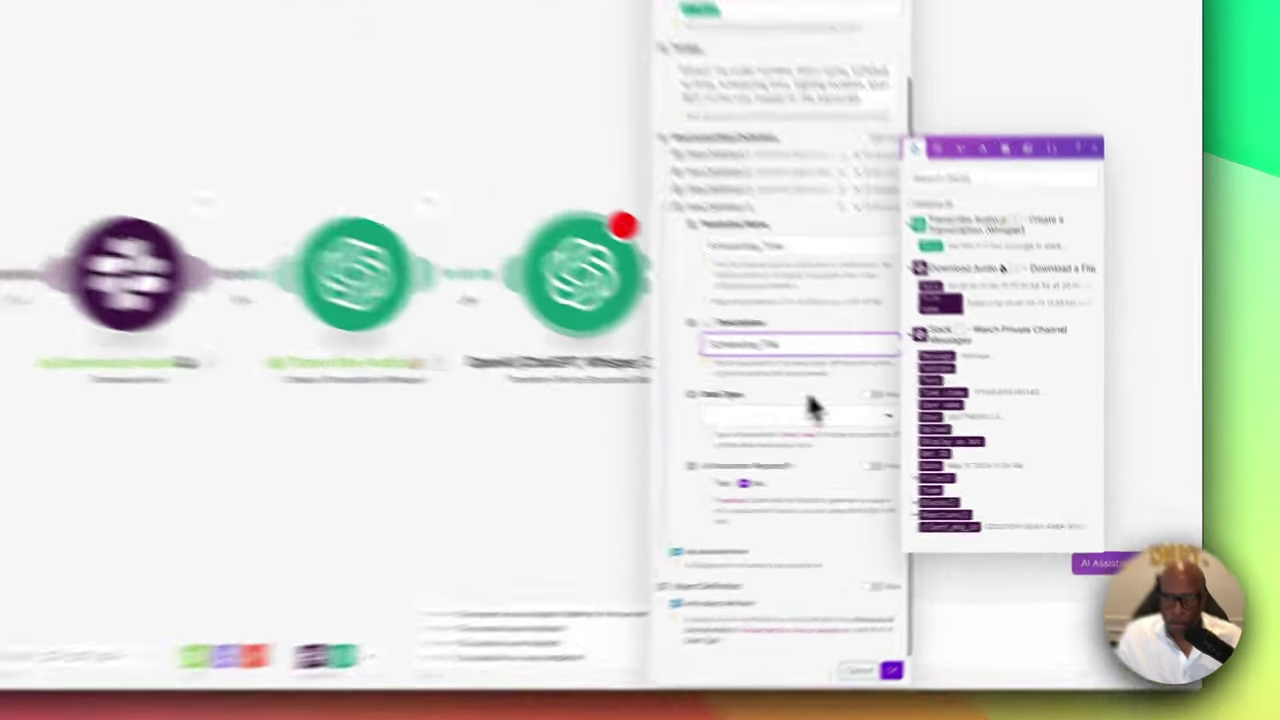
{"action": "key", "text": "BackSpace"}
{"action": "key", "text": "BackSpace"}
{"action": "type", "text": "me"}
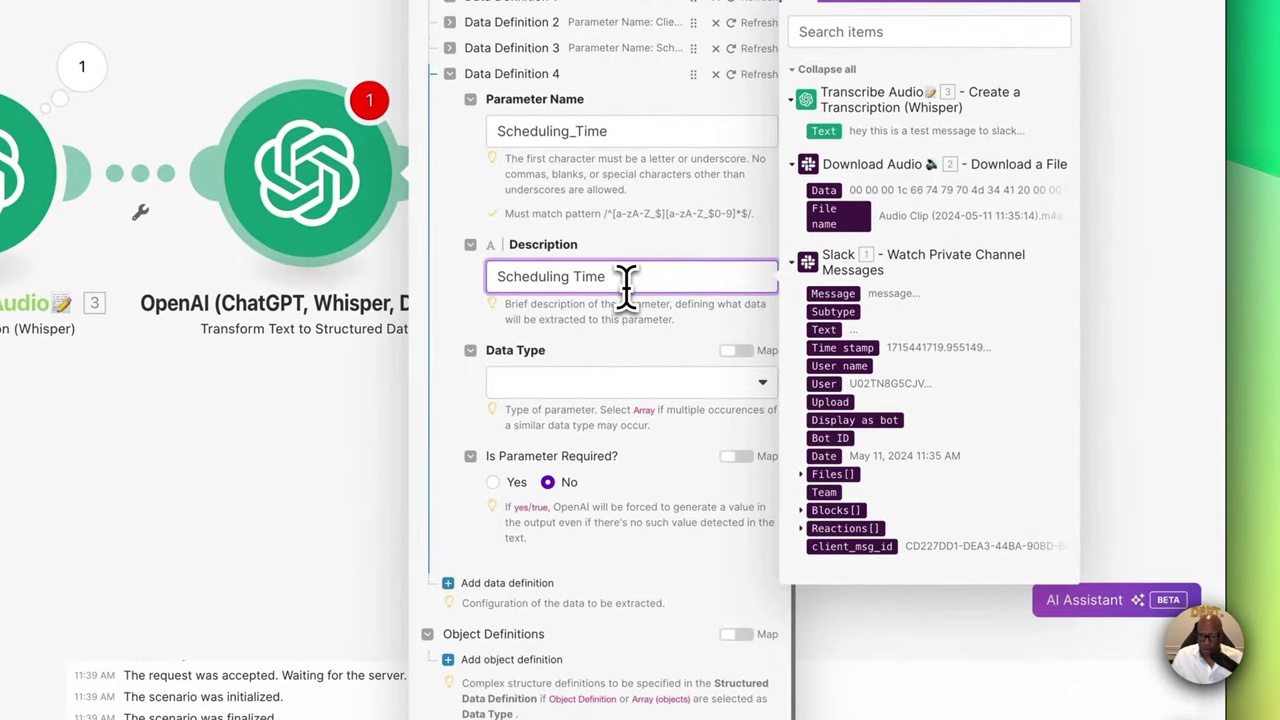
{"action": "left_click", "coordinate": [612, 382]}
{"action": "left_click", "coordinate": [560, 418]}
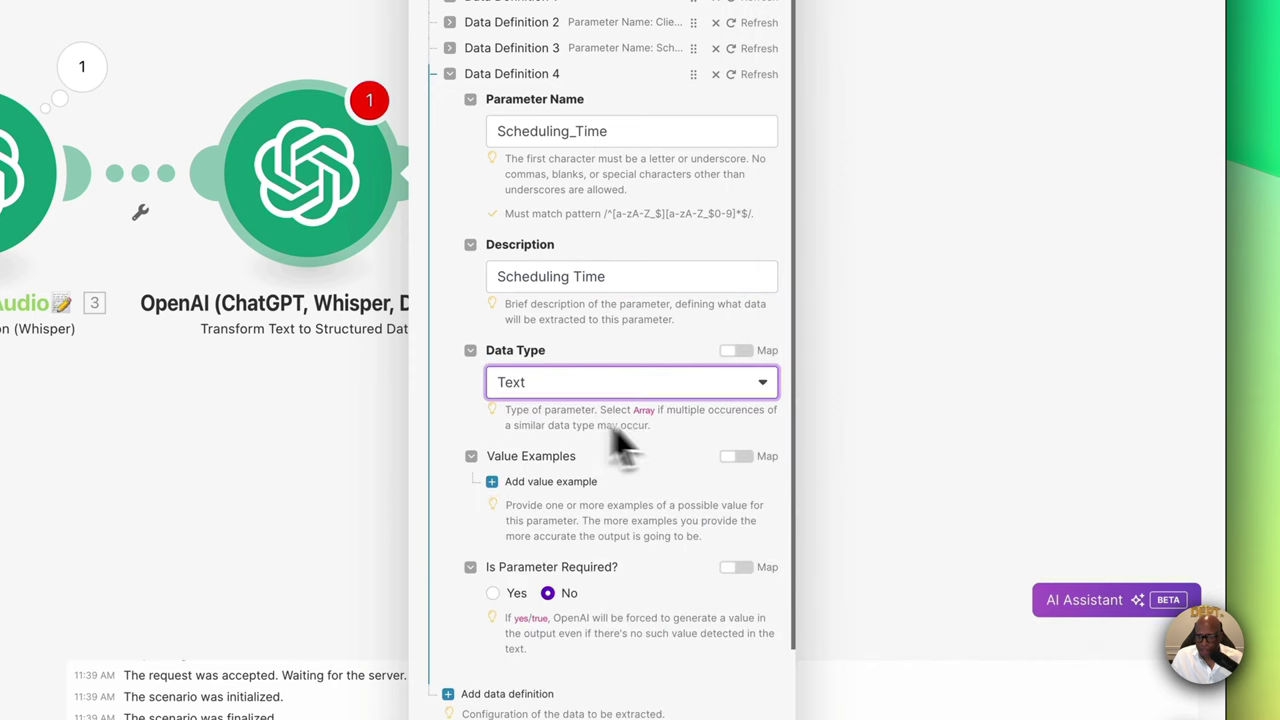
Add a value example of "01:00 pm" to the Scheduling_Time definition
{"action": "scroll", "coordinate": [720, 462], "scroll_direction": "down", "scroll_amount": 3}
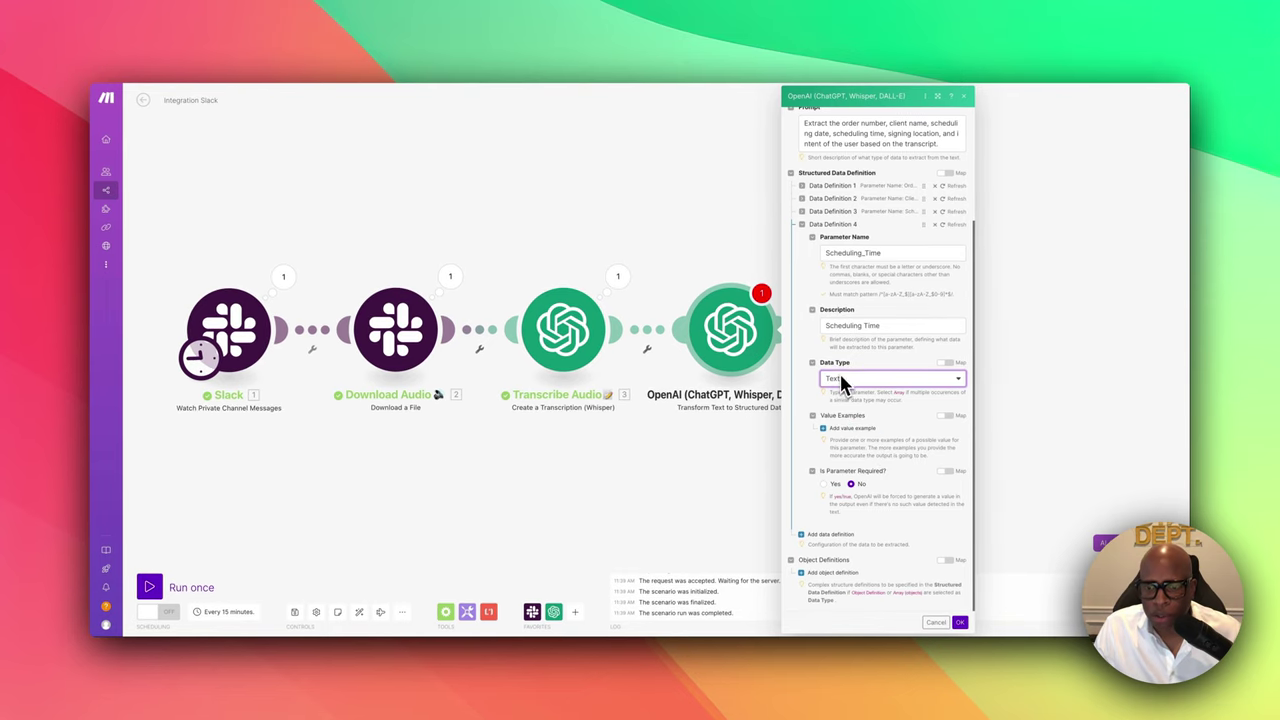
{"action": "left_click", "coordinate": [840, 428]}
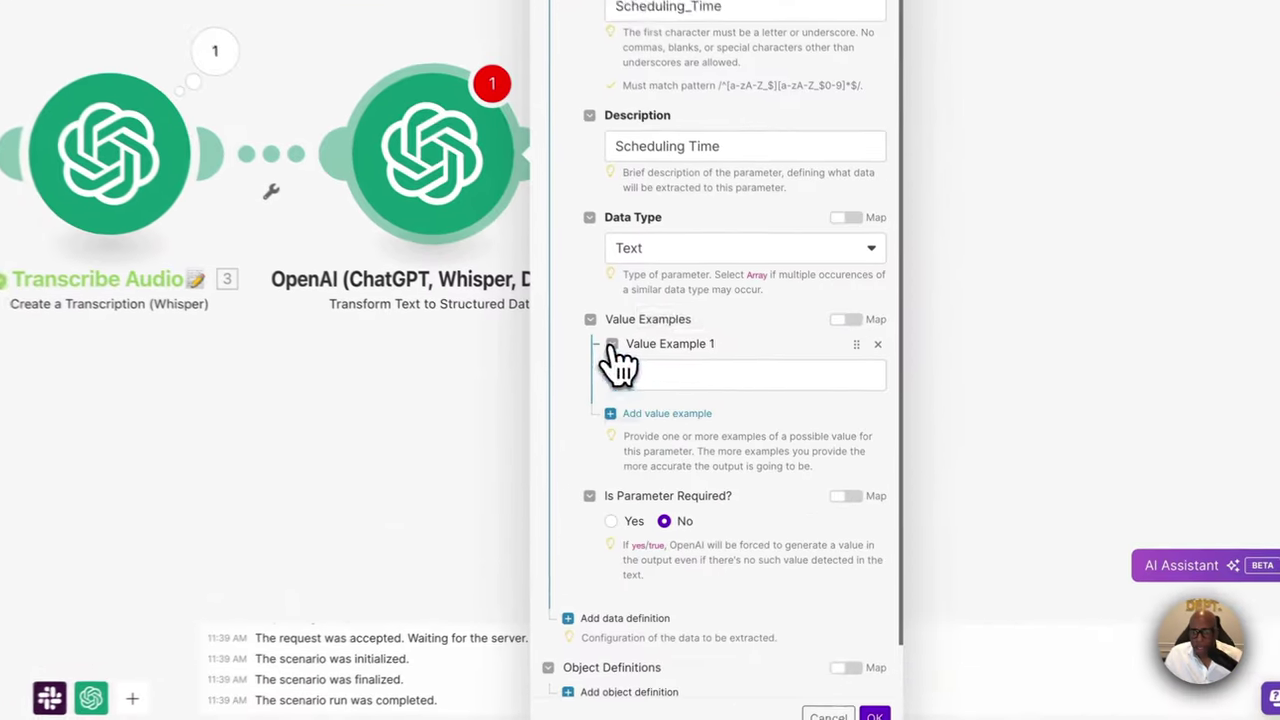
{"action": "left_click", "coordinate": [679, 375]}
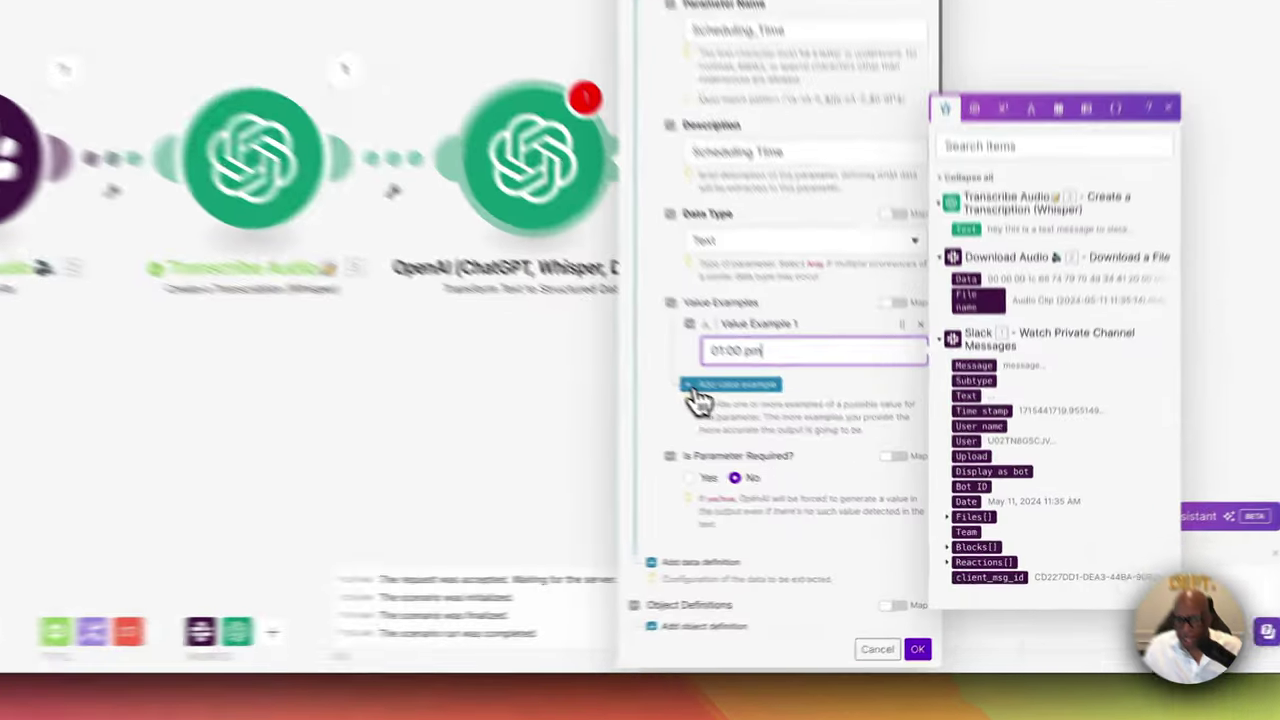
Add a second value example of "10:00 am" to the Scheduling_Time definition
{"action": "left_click", "coordinate": [847, 464]}
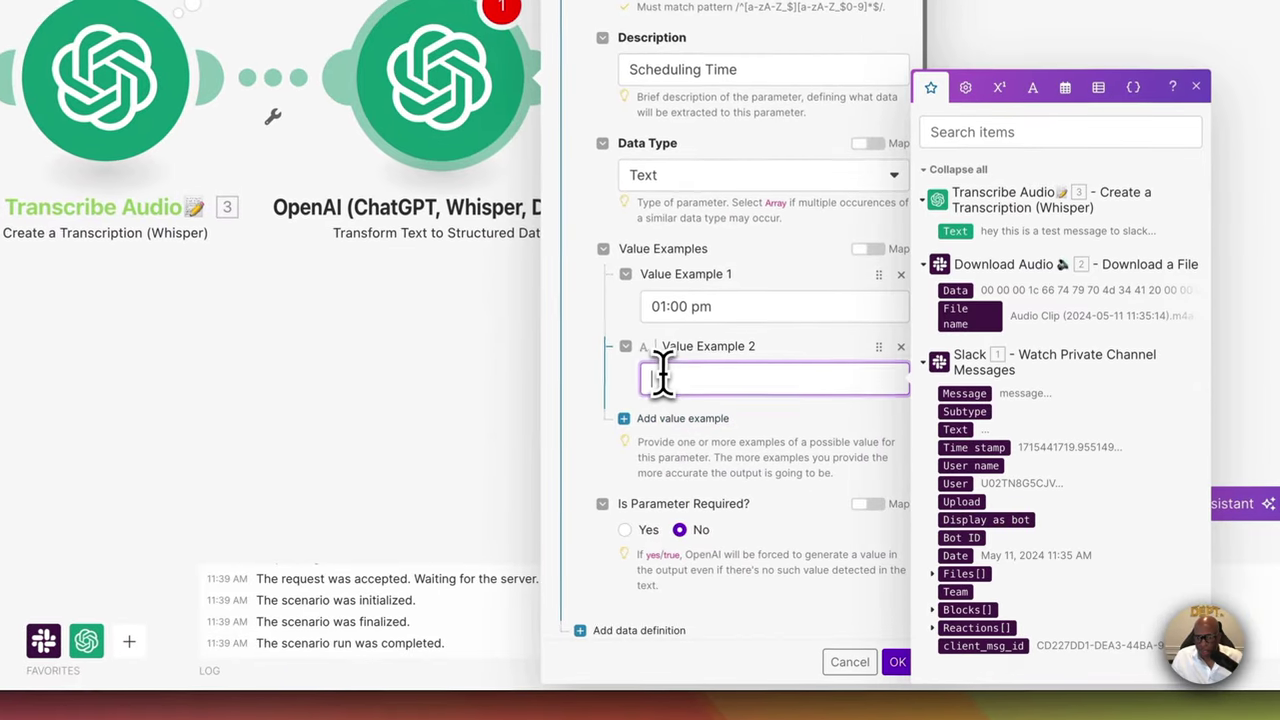
{"action": "type", "text": "10:0"}
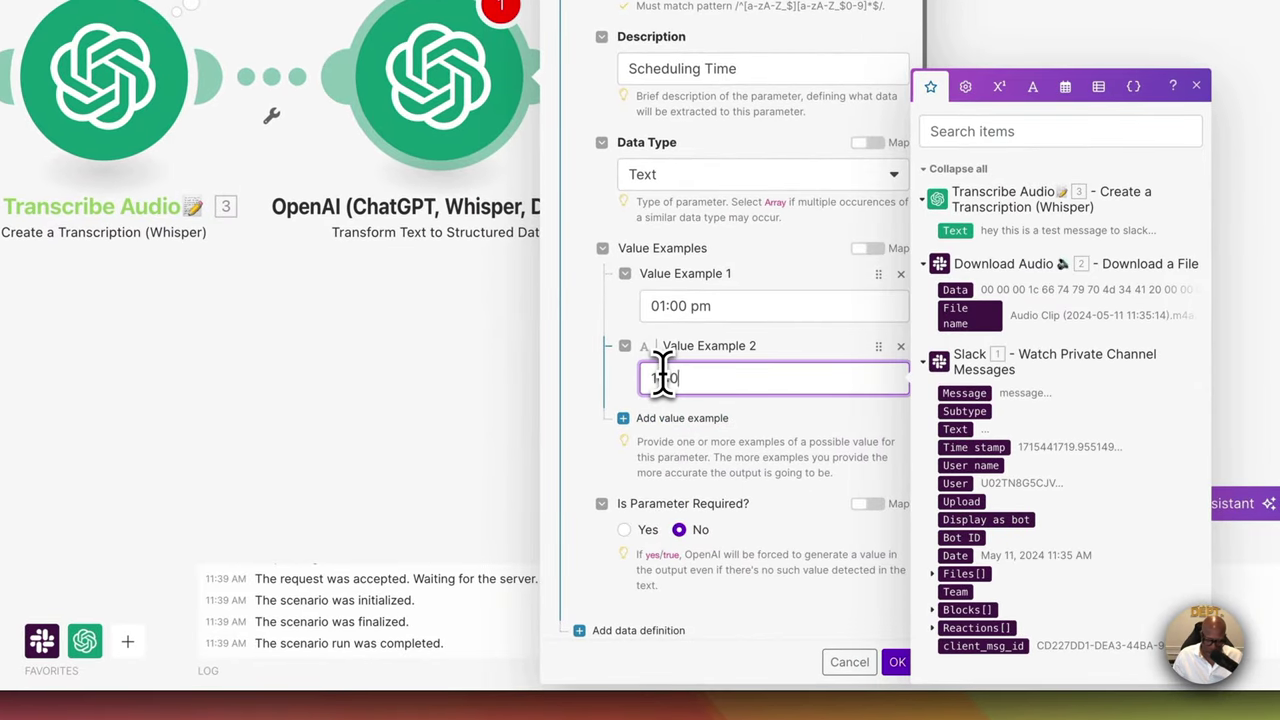
{"action": "type", "text": "0 am"}
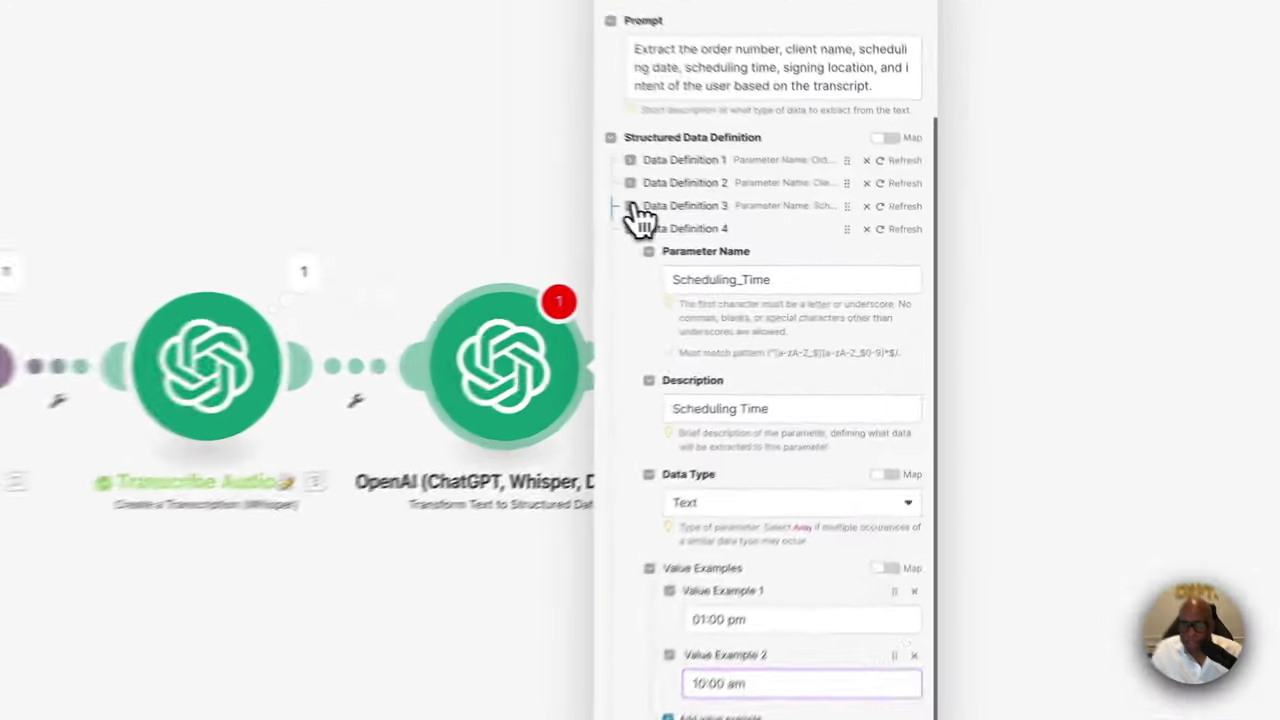
Add a value example of "01/01/2024" to the Scheduling_Date definition and collapse both scheduling definitions
{"action": "left_click", "coordinate": [634, 210]}
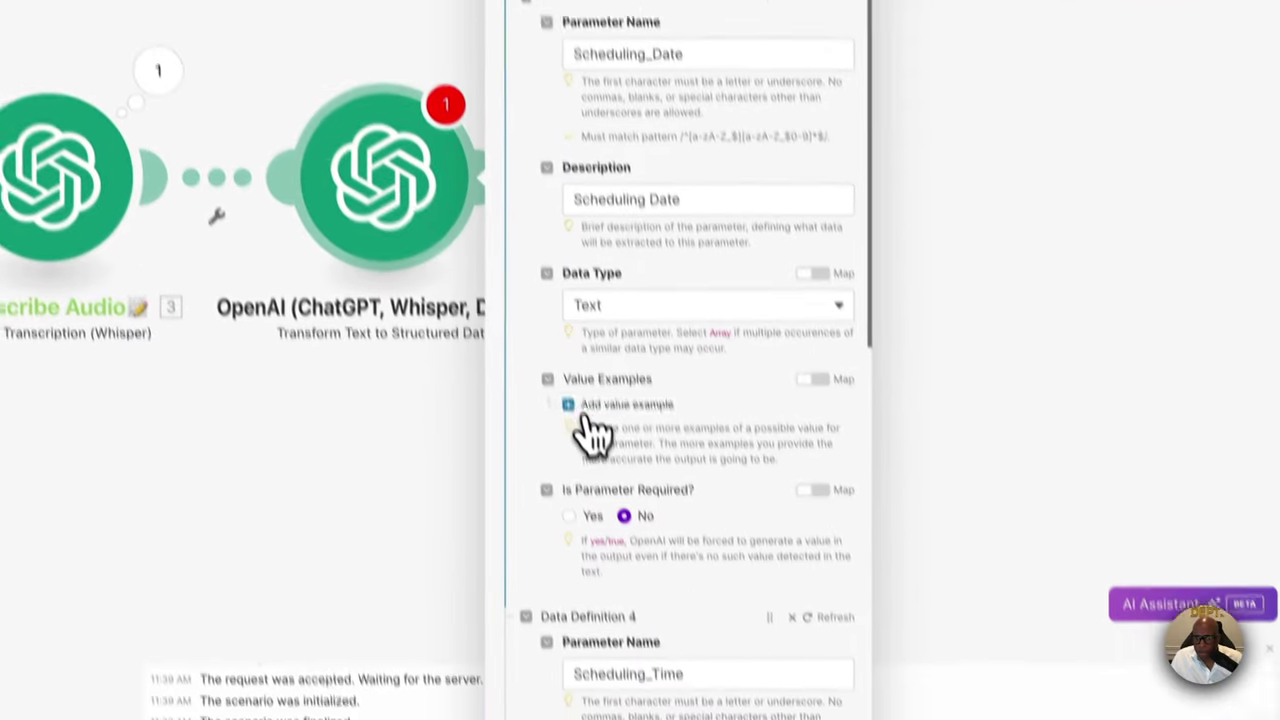
{"action": "left_click", "coordinate": [680, 588]}
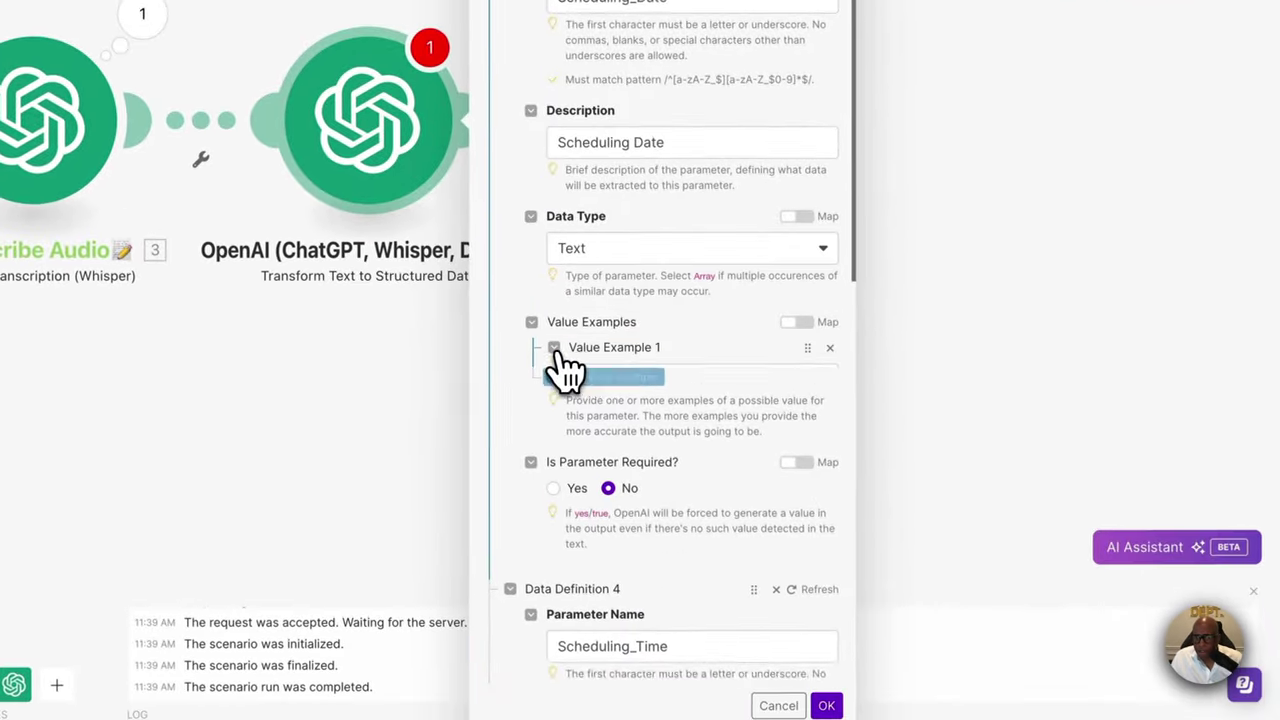
{"action": "left_click", "coordinate": [636, 379]}
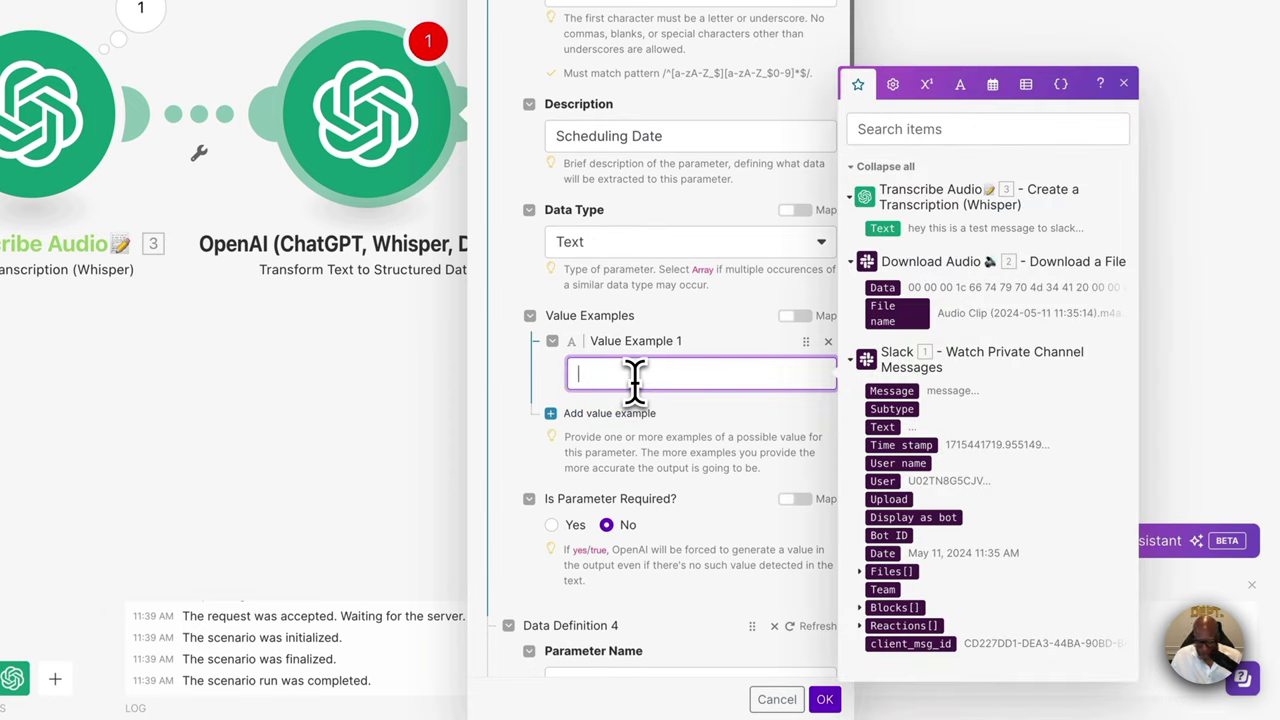
{"action": "type", "text": "01/01/20"}
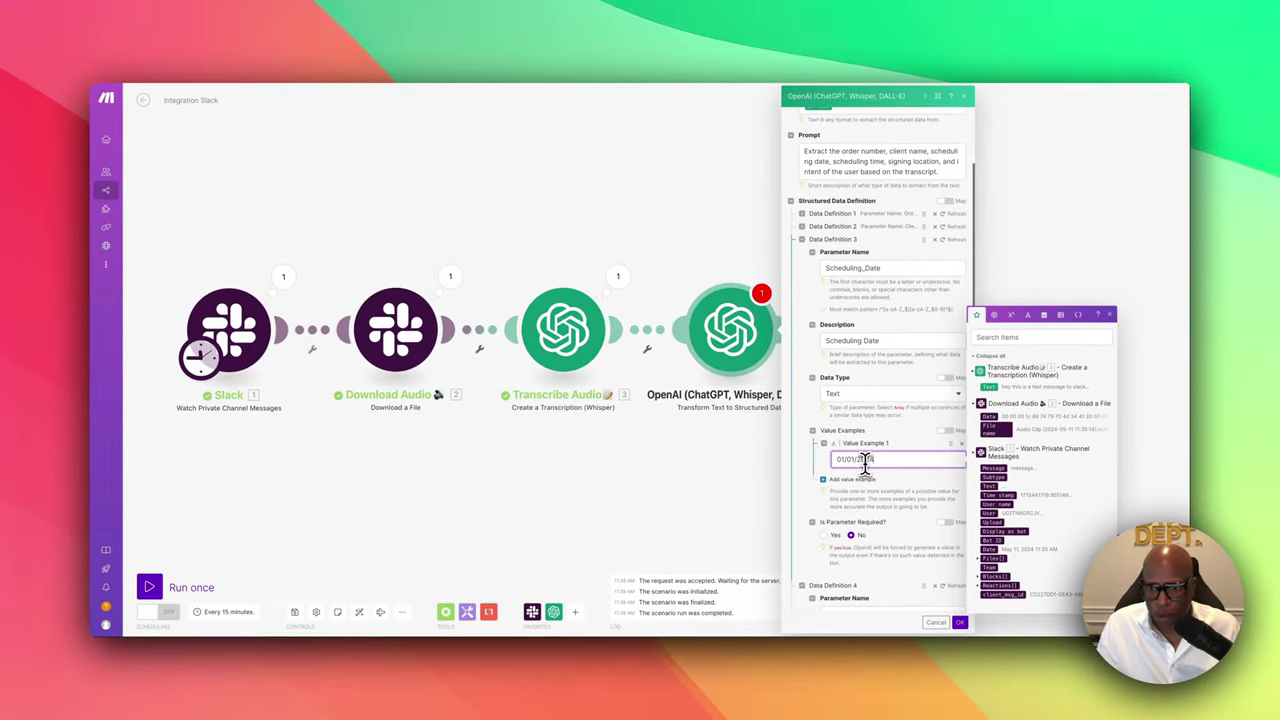
{"action": "type", "text": "24"}
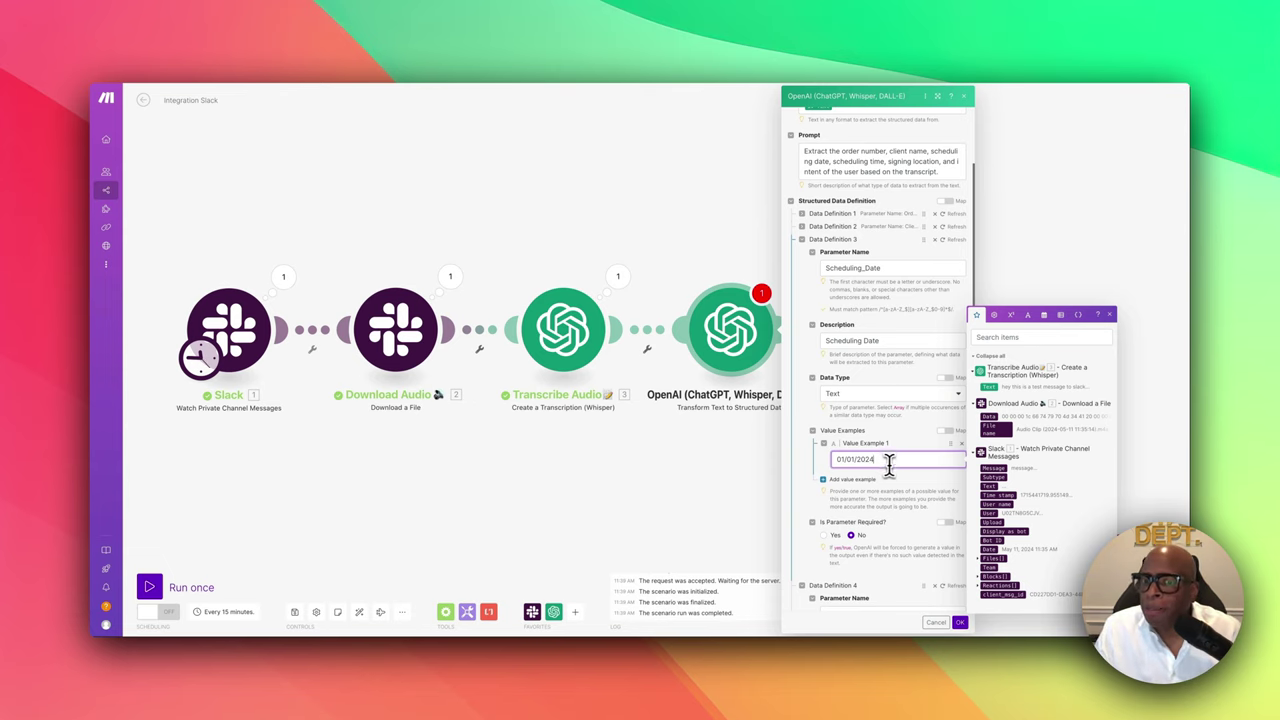
{"action": "left_click", "coordinate": [803, 240]}
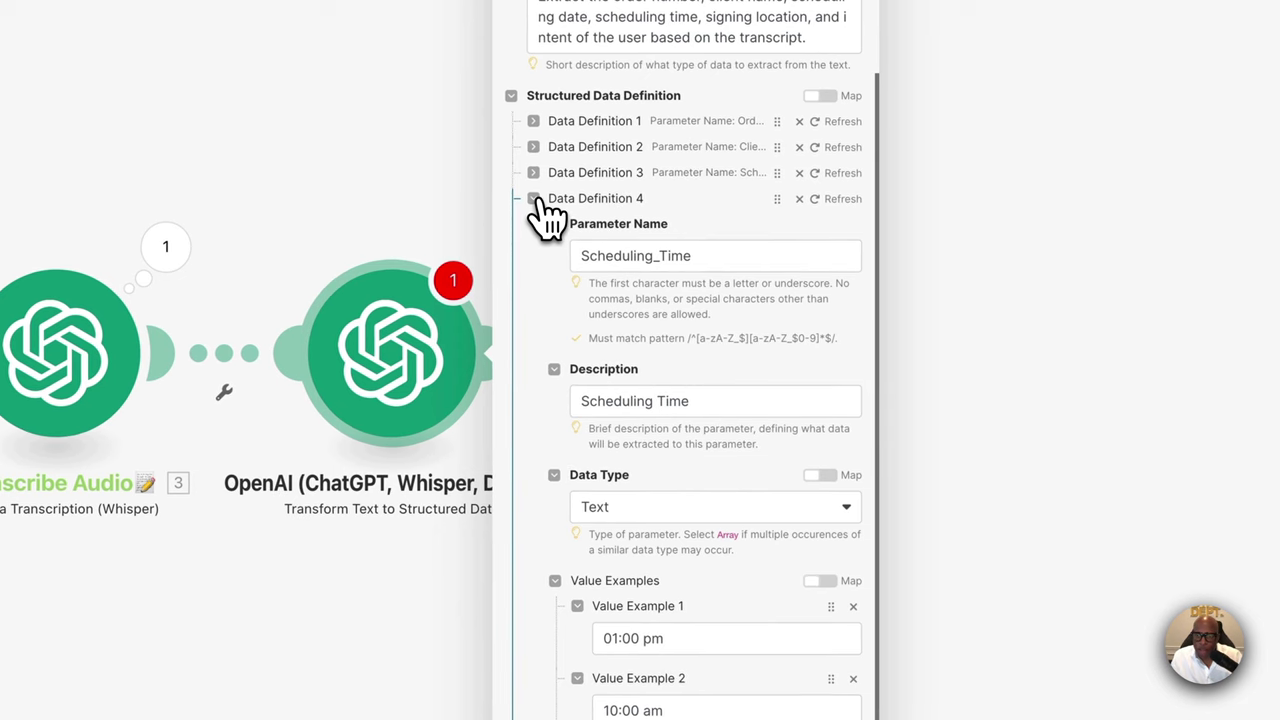
{"action": "left_click", "coordinate": [536, 200]}
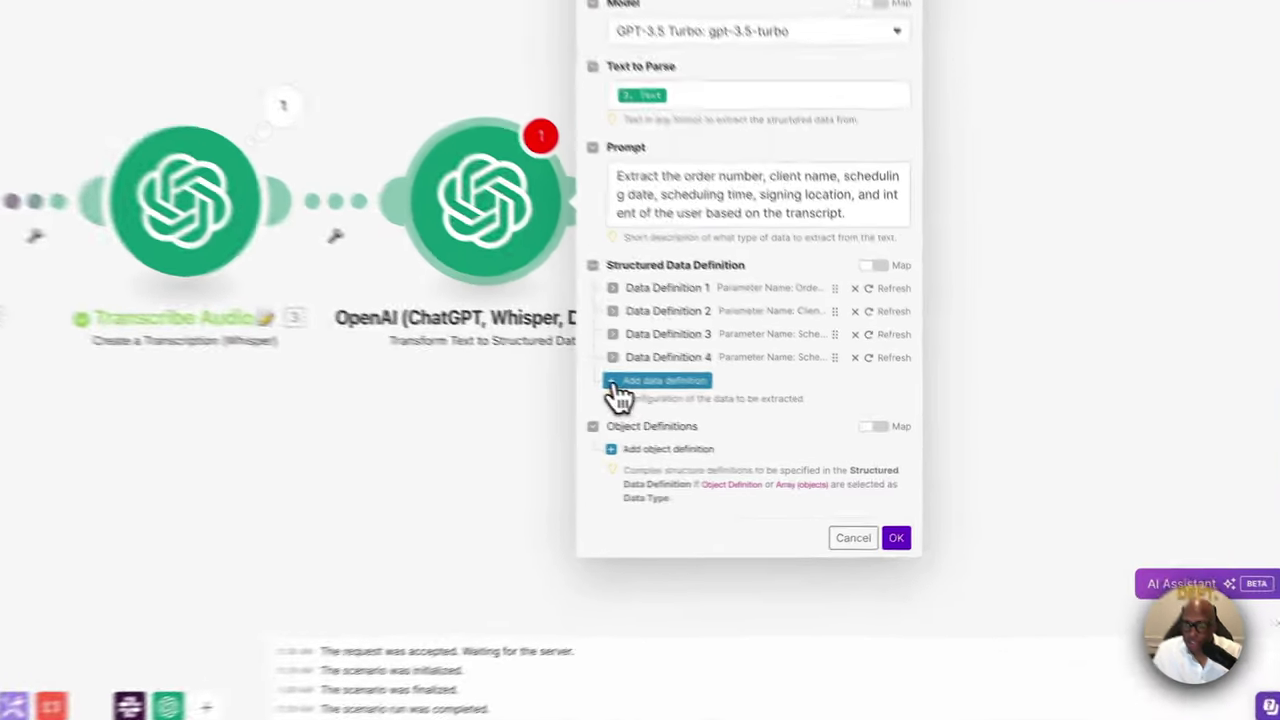
Add a fifth data definition with the parameter name Signing_Location
{"action": "left_click", "coordinate": [812, 430]}
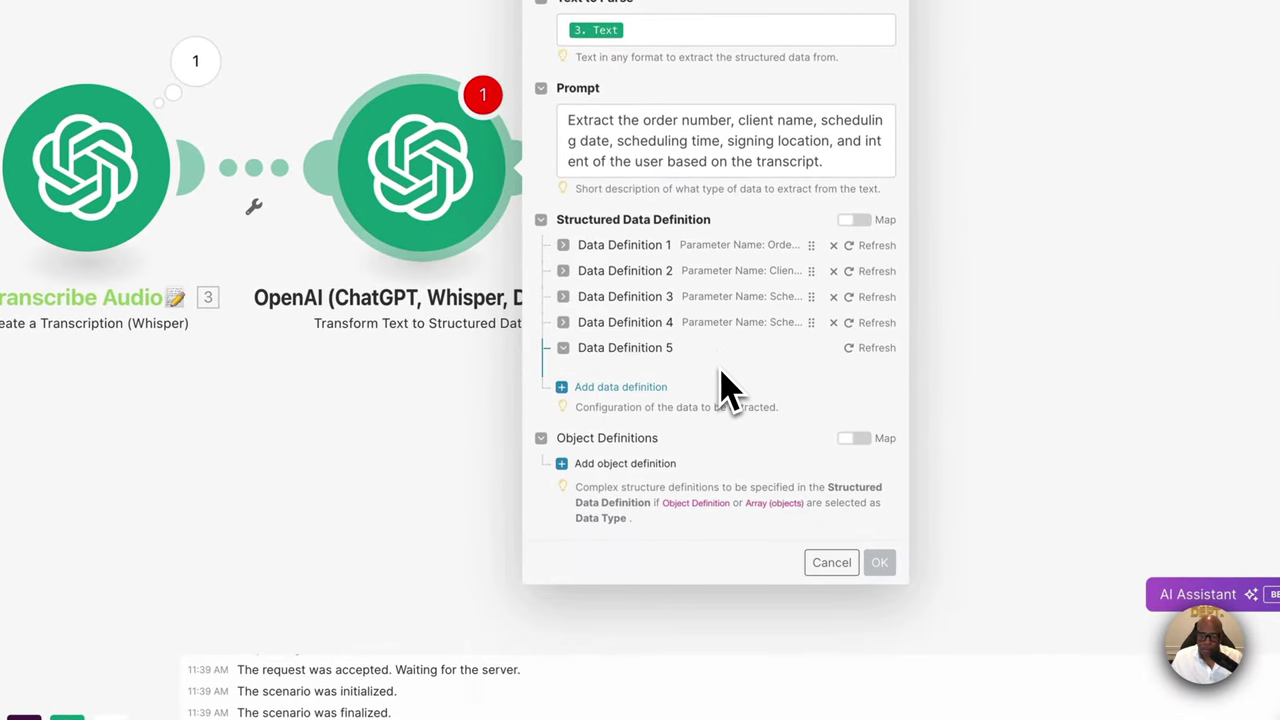
{"action": "left_click", "coordinate": [668, 335]}
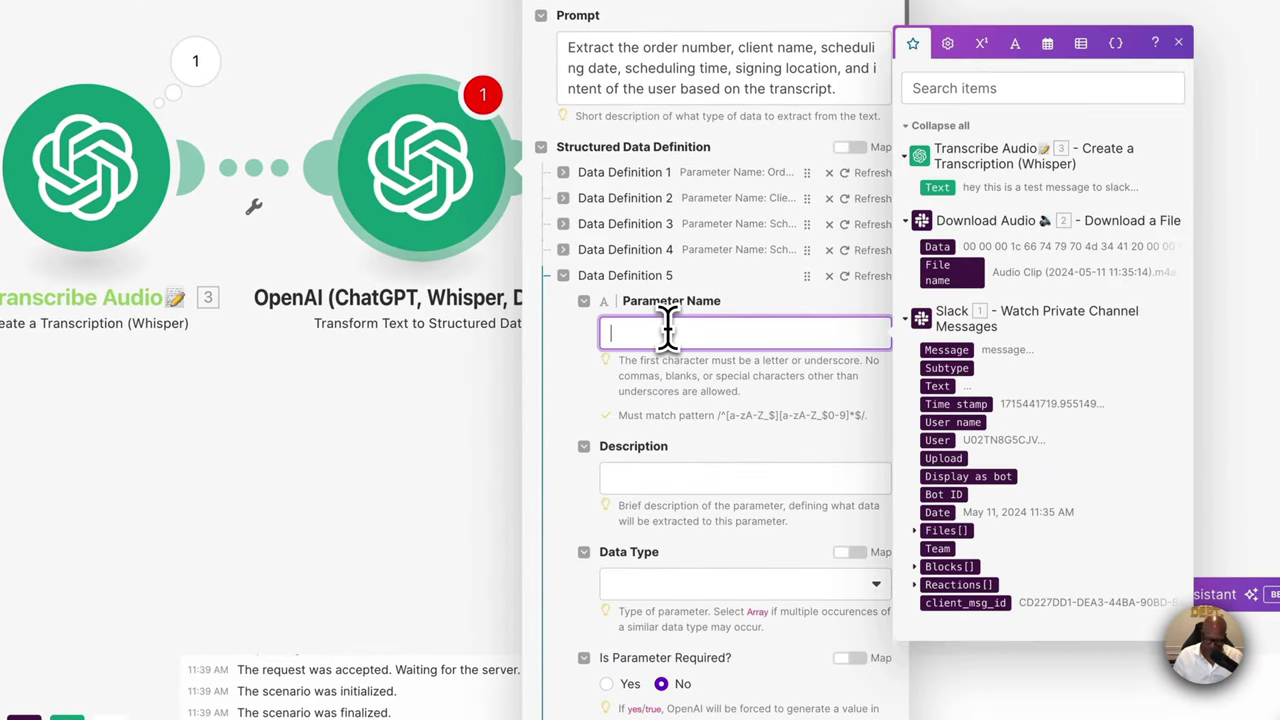
{"action": "type", "text": "Signing_location"}
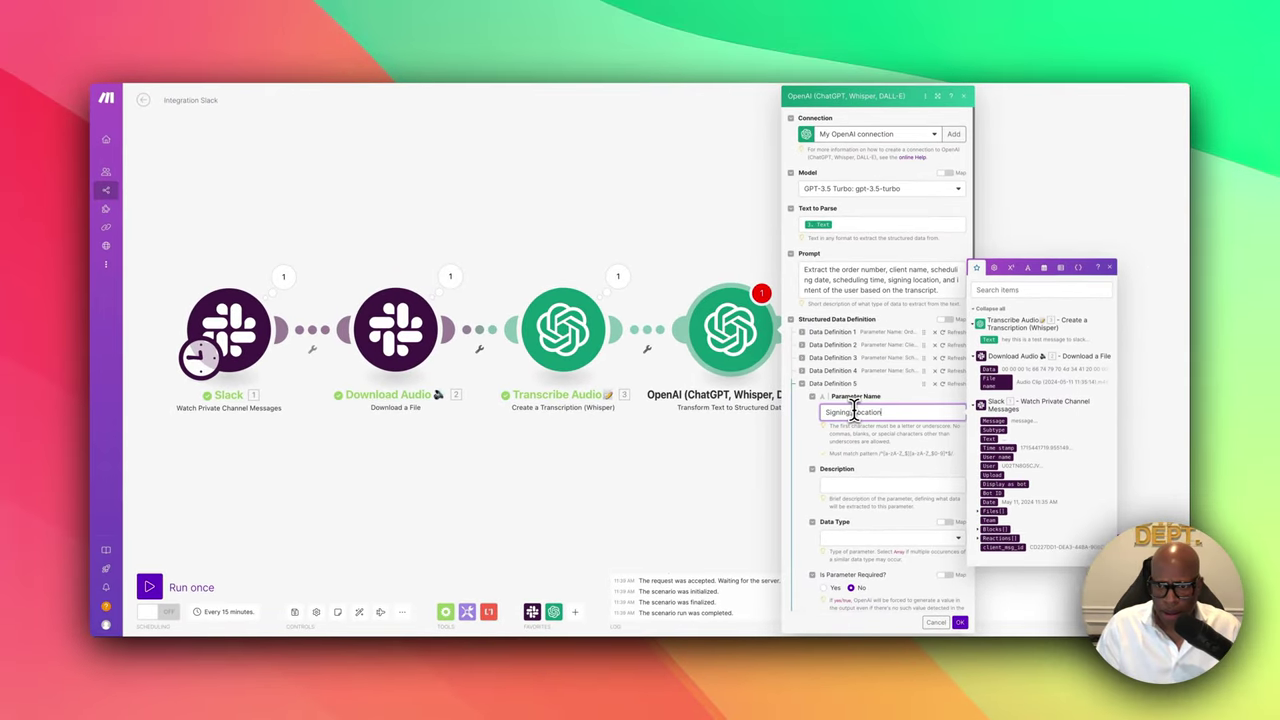
Give Signing_Location the description "Signing location" and set its data type to Text
{"action": "key", "text": "Tab"}
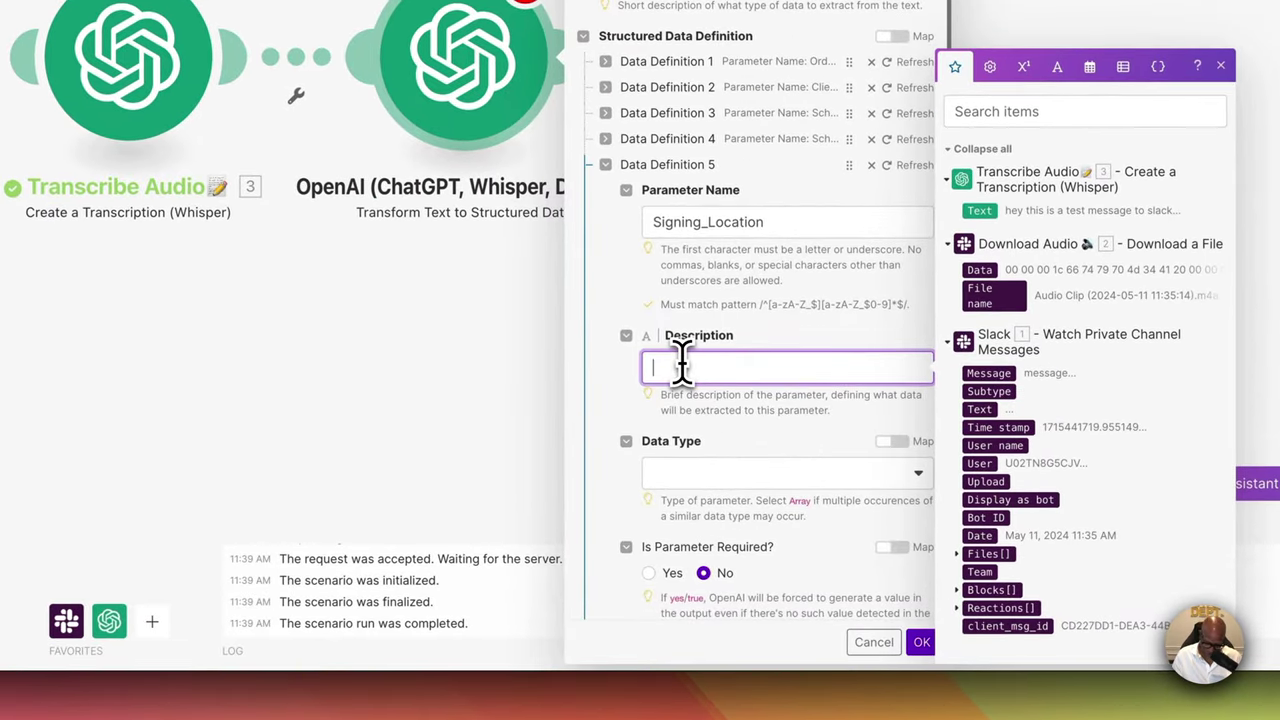
{"action": "type", "text": "igning"}
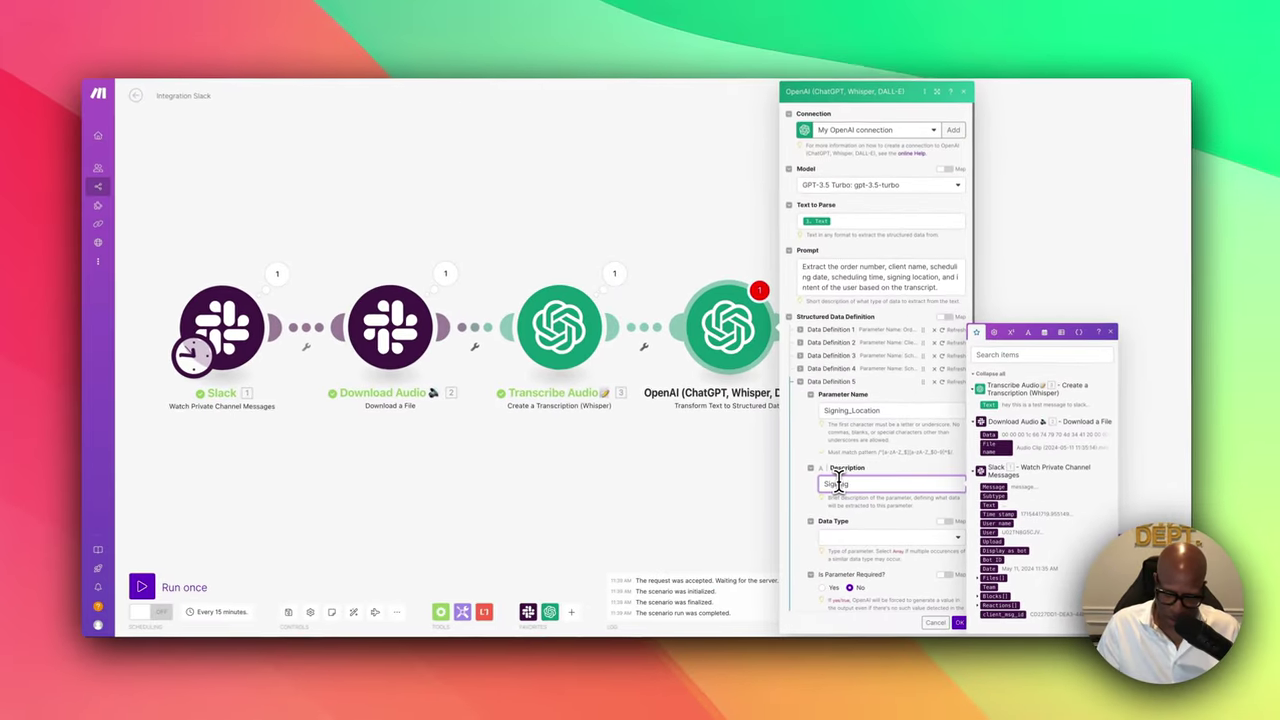
{"action": "type", "text": " locartion"}
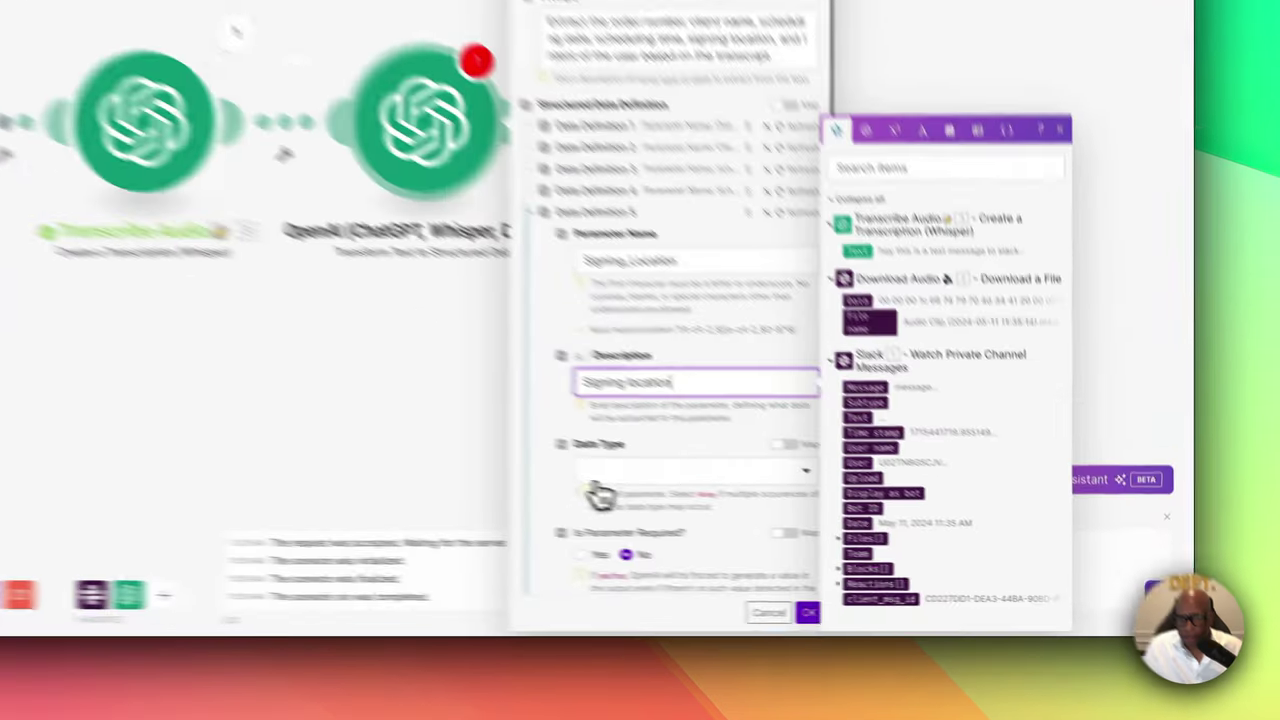
{"action": "left_click", "coordinate": [880, 537]}
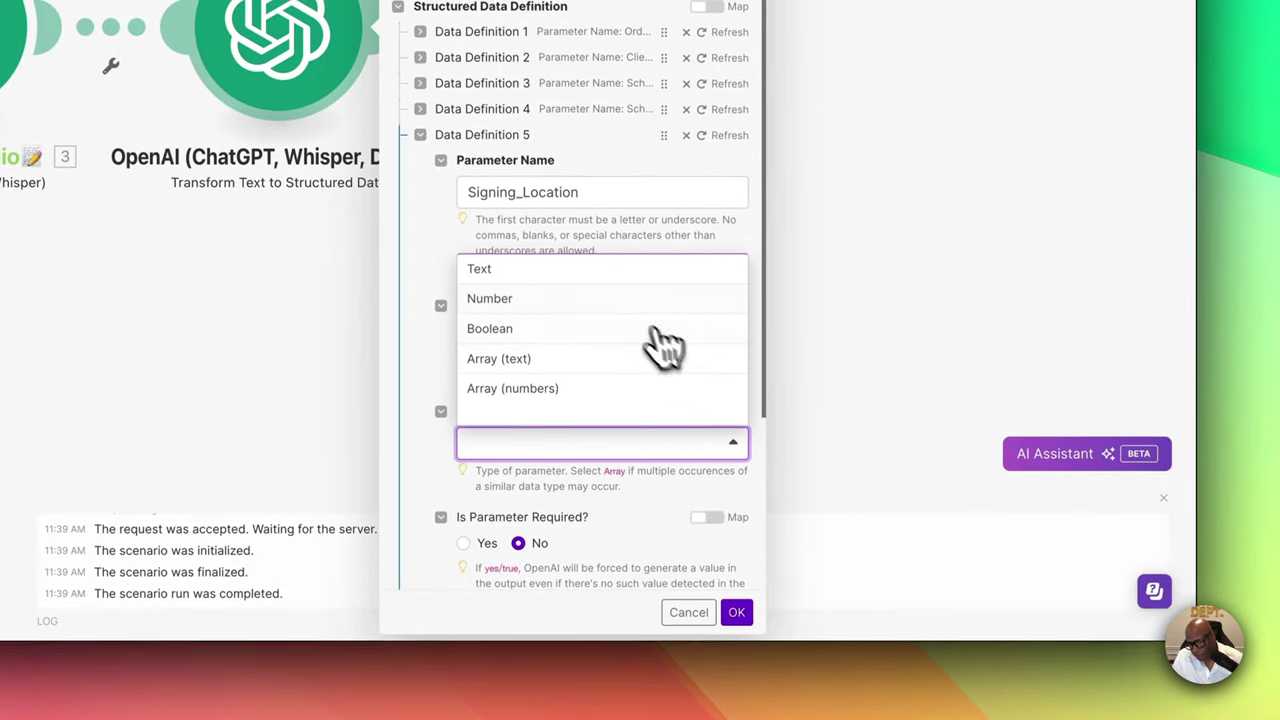
{"action": "left_click", "coordinate": [546, 270]}
Add a full sample street address as a value example for Signing_Location and collapse its definition
{"action": "scroll", "coordinate": [557, 443], "scroll_direction": "down", "scroll_amount": 5}
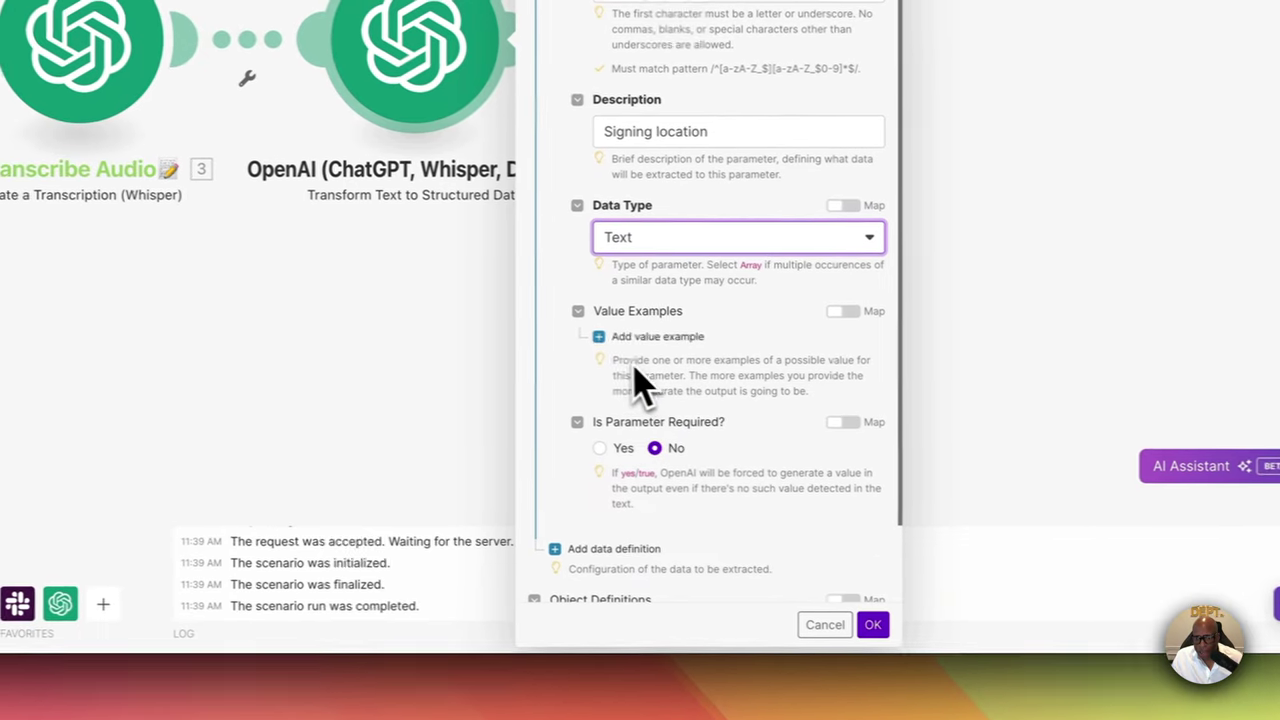
{"action": "left_click", "coordinate": [600, 336]}
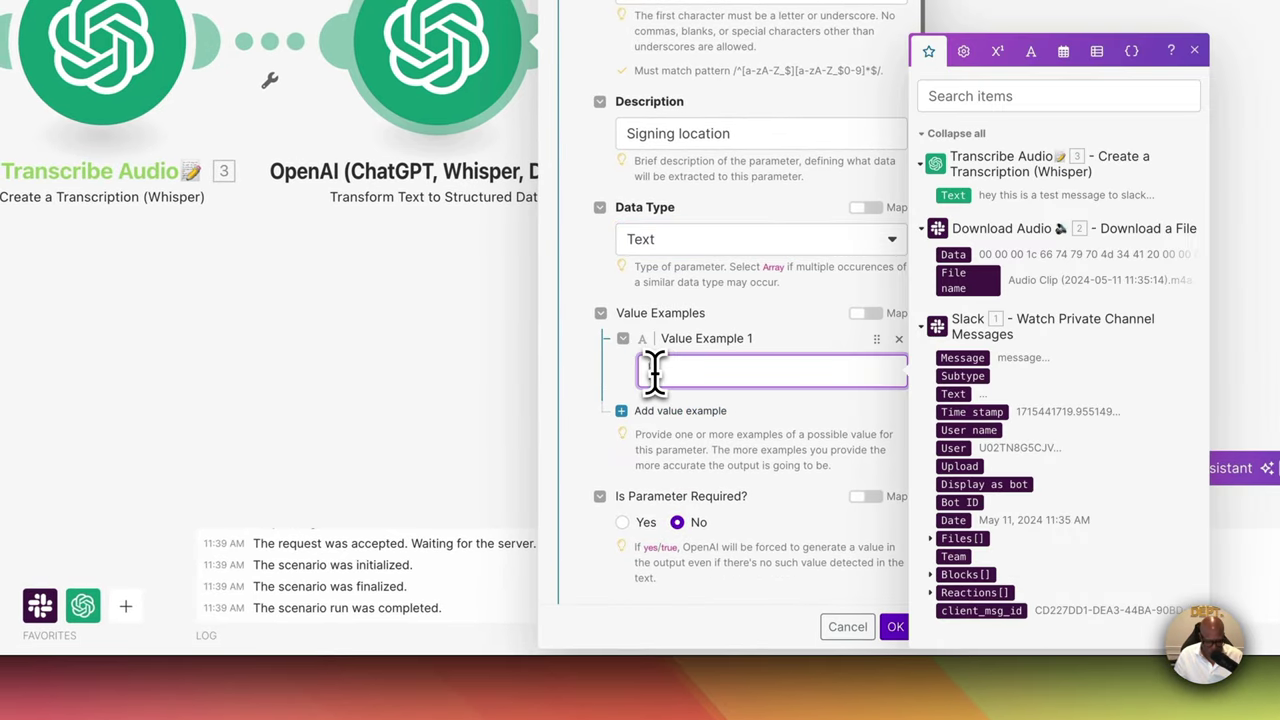
{"action": "type", "text": "123 Main St, Brooklyn, NY 11234"}
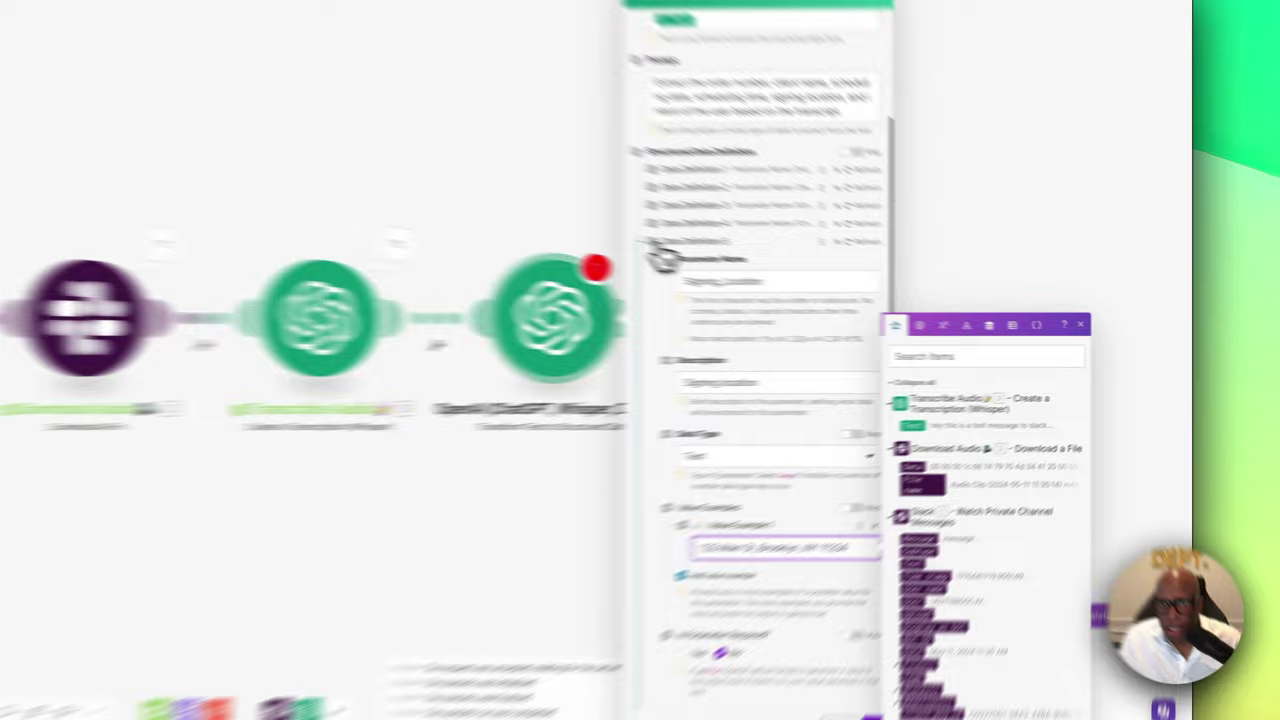
{"action": "left_click", "coordinate": [657, 250]}
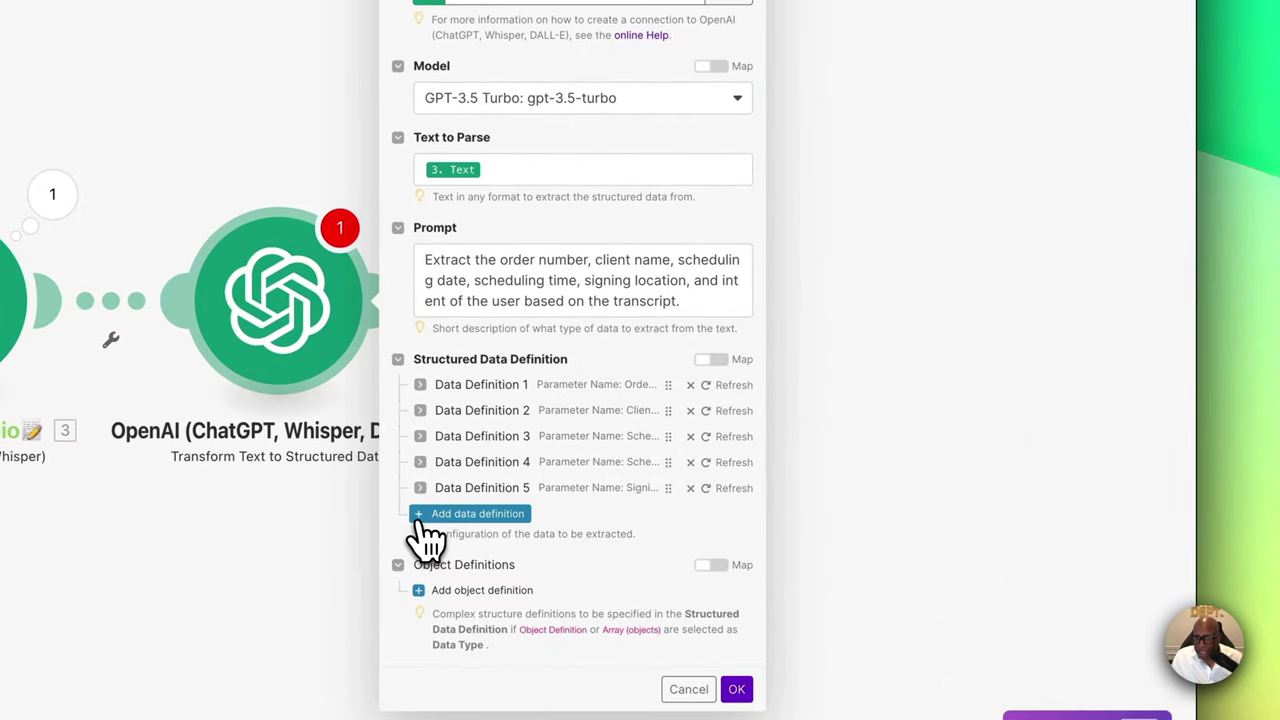
Add a sixth data definition with the parameter name Intent
{"action": "left_click", "coordinate": [421, 520]}
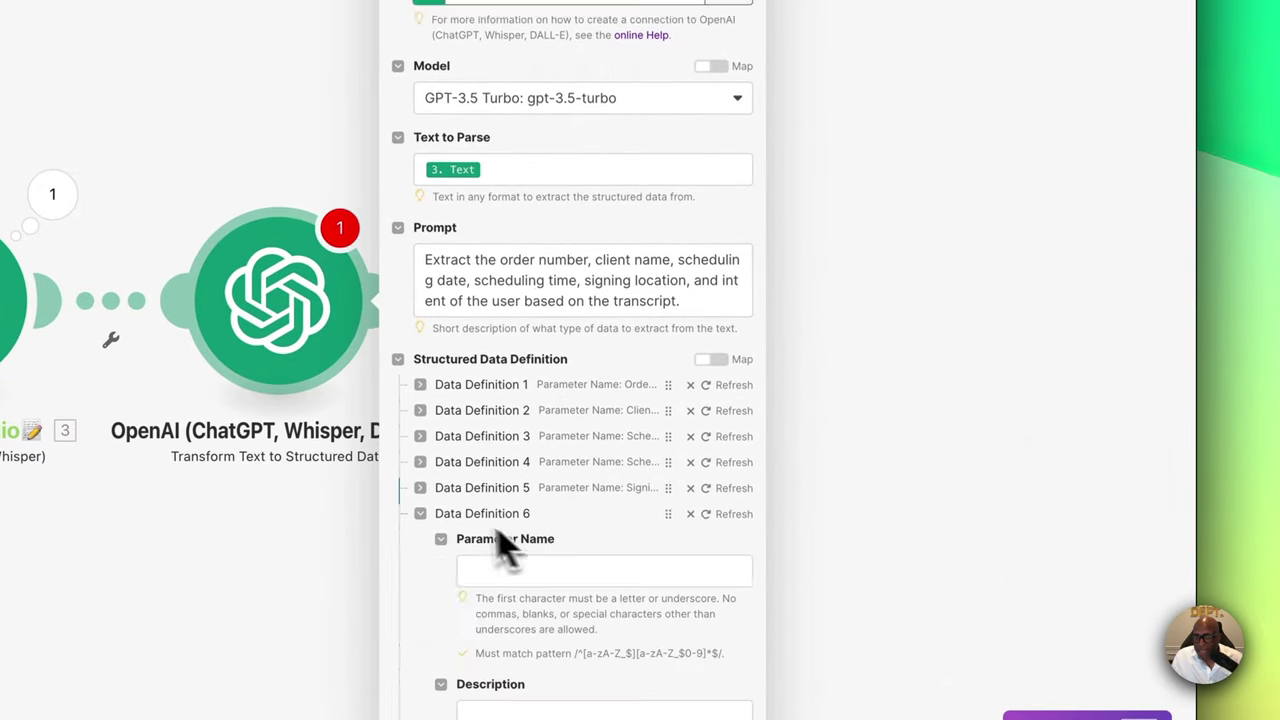
{"action": "scroll", "coordinate": [480, 515], "scroll_direction": "down", "scroll_amount": 2}
{"action": "left_click", "coordinate": [534, 491]}
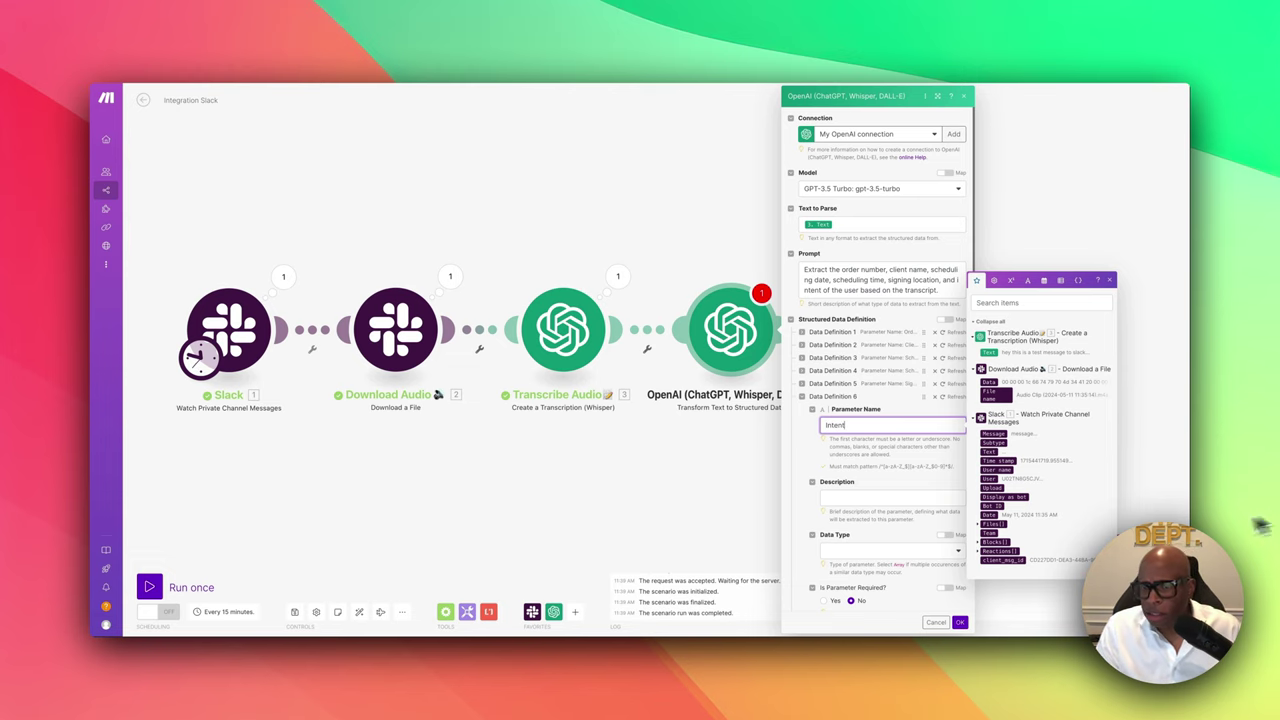
Describe the Intent parameter as "A short summary of the conversation. What was the user looking for?"
{"action": "left_click", "coordinate": [847, 496]}
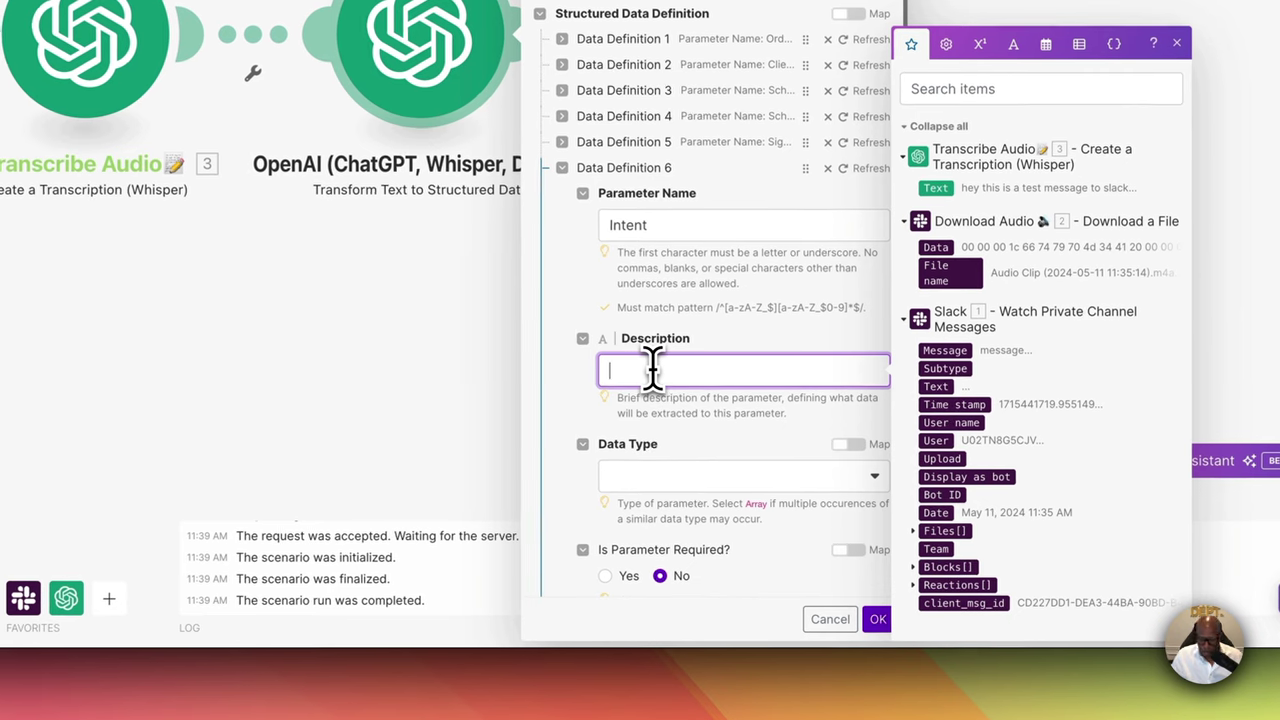
{"action": "type", "text": "A shor"}
{"action": "type", "text": "t summary of"}
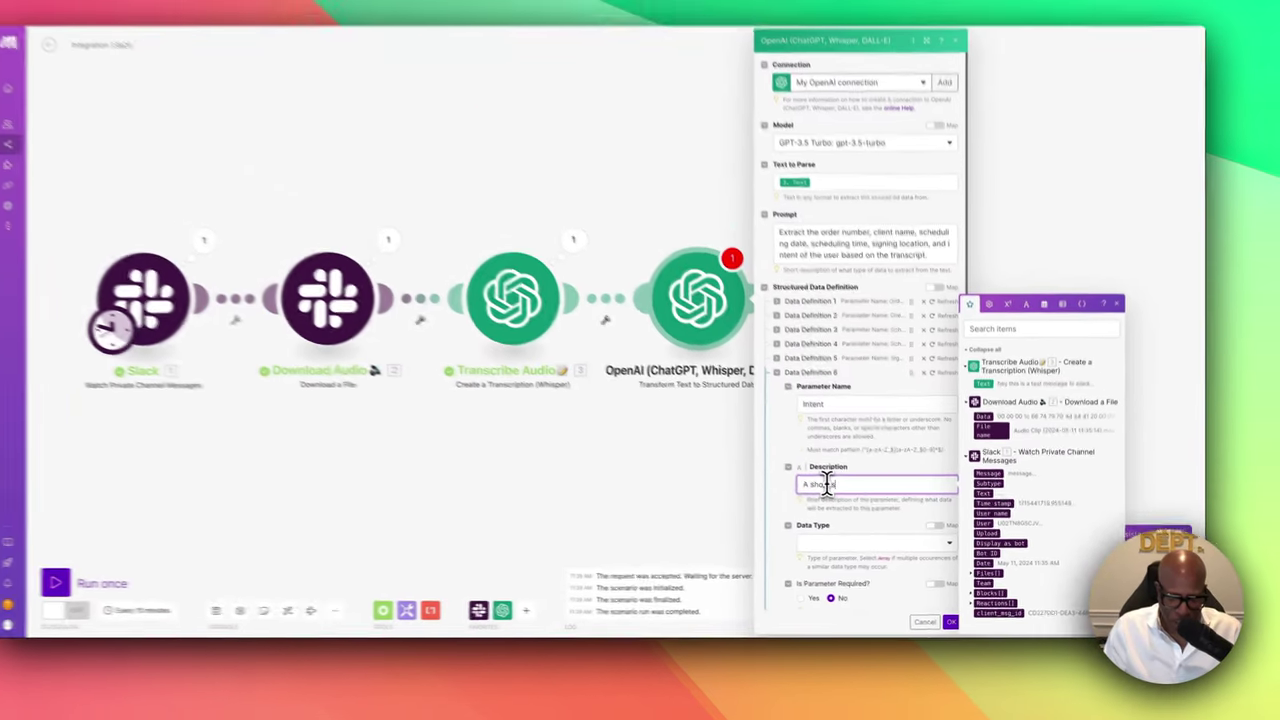
{"action": "type", "text": " the"}
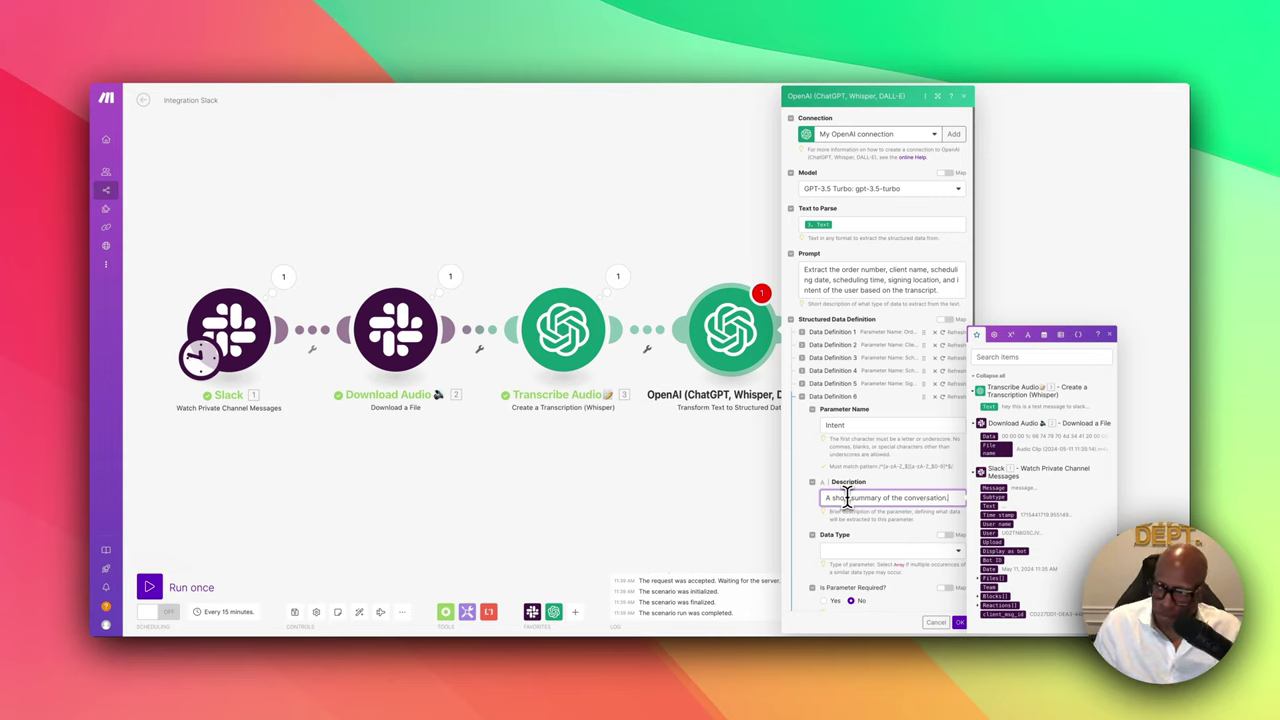
{"action": "type", "text": "conversation. W"}
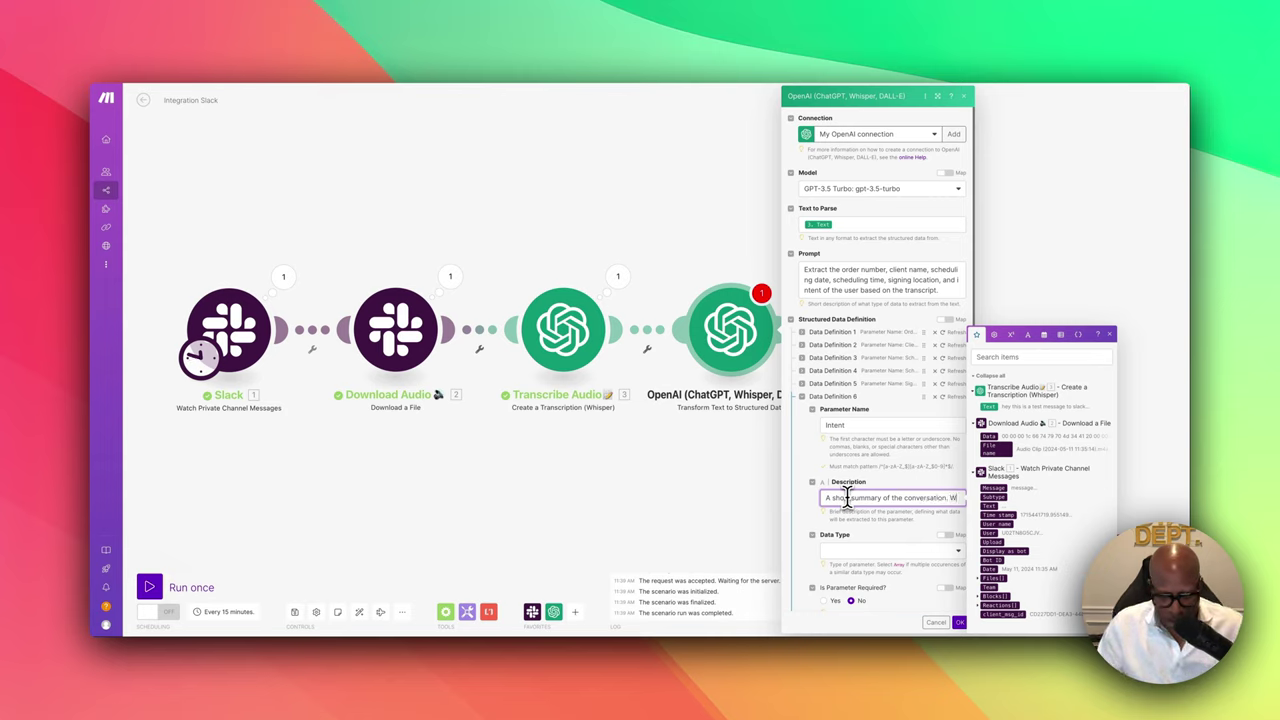
{"action": "type", "text": "ha"}
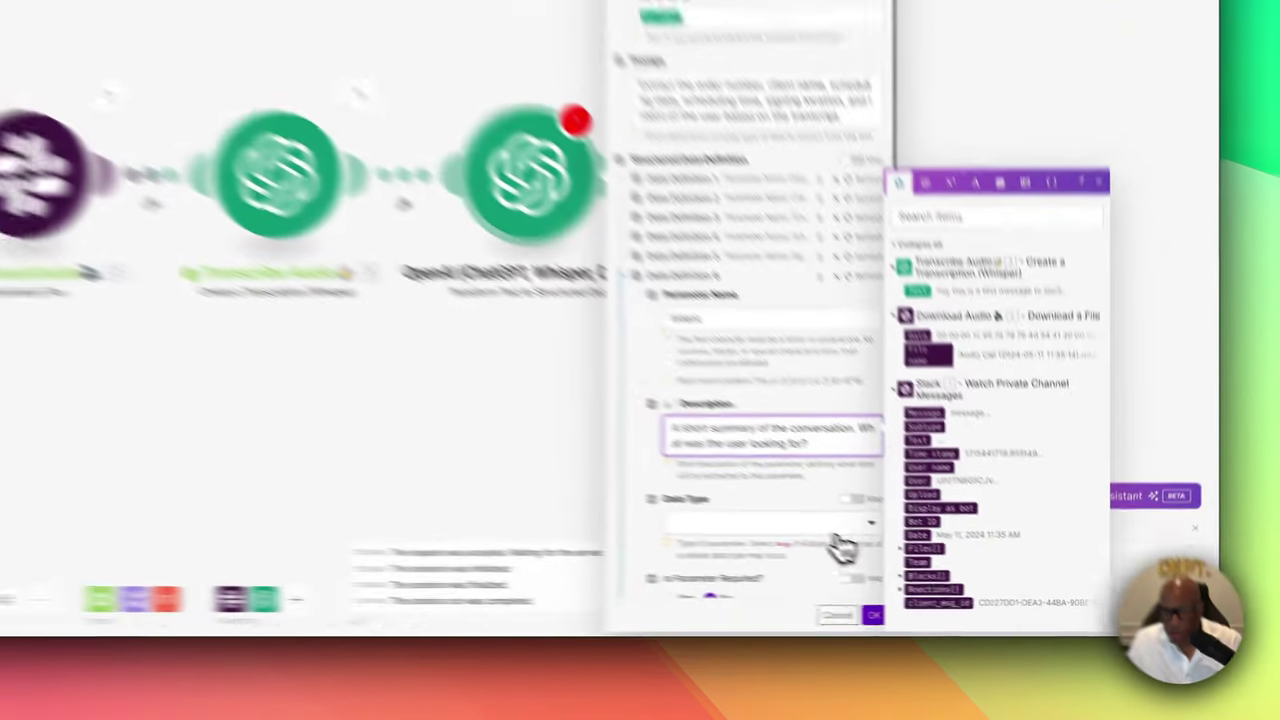
Set the Intent parameter's data type to Text and save the structured data module's settings
{"action": "left_click", "coordinate": [923, 561]}
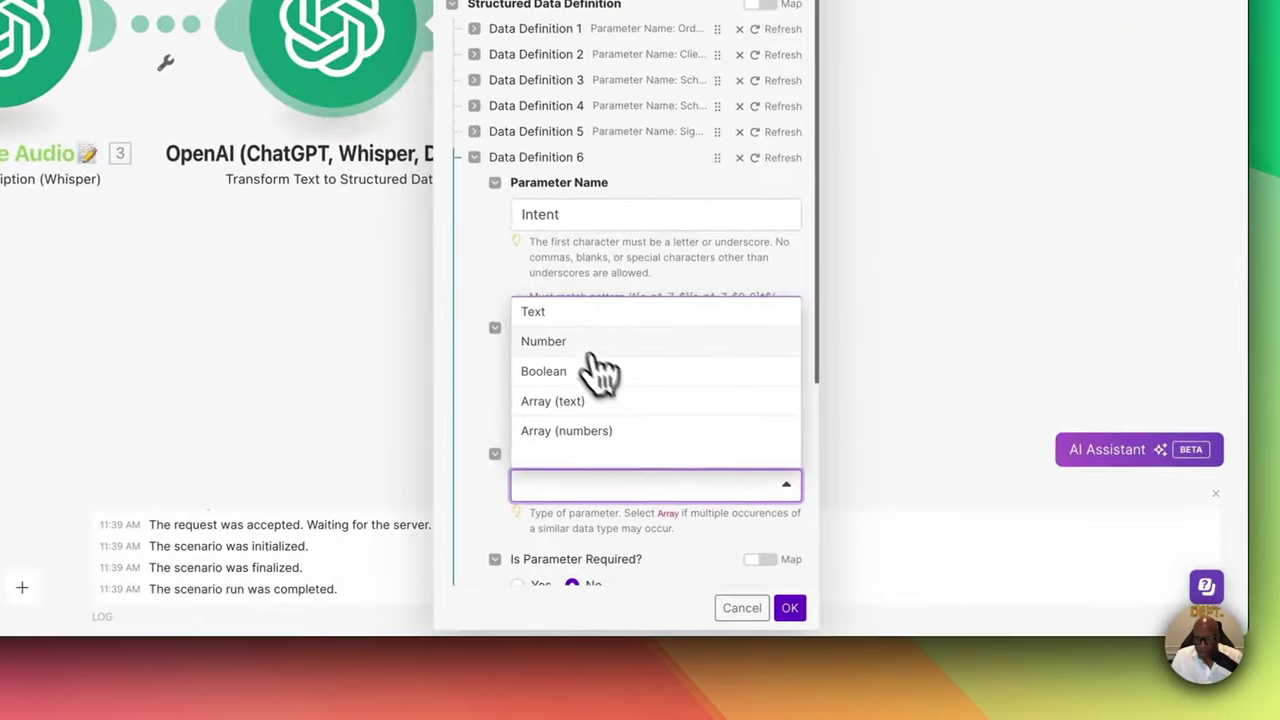
{"action": "left_click", "coordinate": [850, 477]}
{"action": "scroll", "coordinate": [674, 434], "scroll_direction": "down", "scroll_amount": 5}
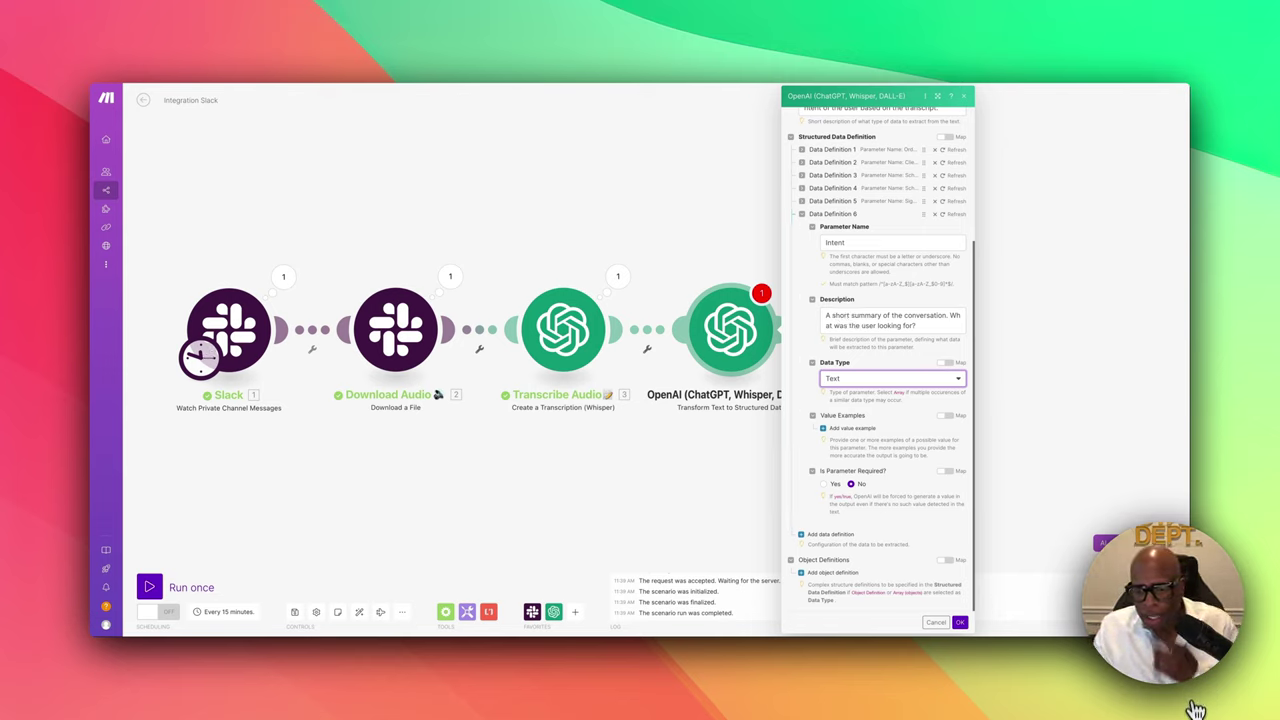
{"action": "left_click", "coordinate": [959, 622]}
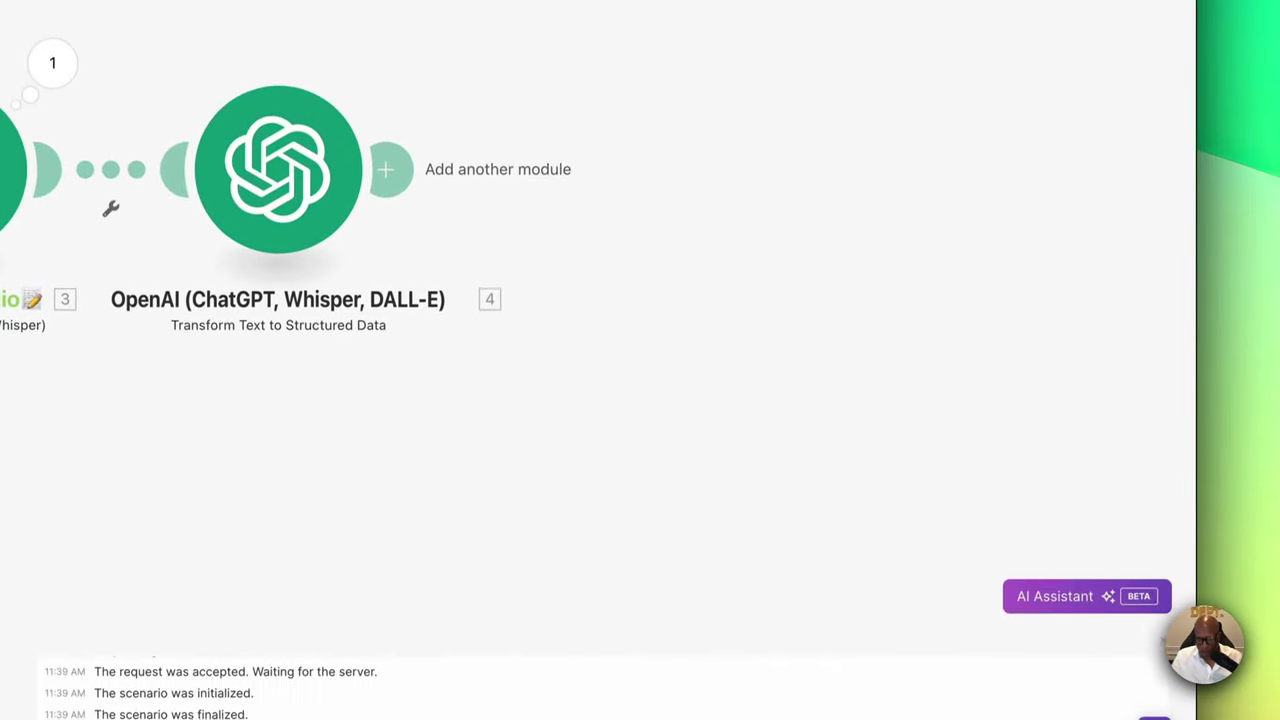
Rename the OpenAI Transform Text to Structured Data module as "Extract Scheduling Data"
{"action": "right_click", "coordinate": [312, 185]}
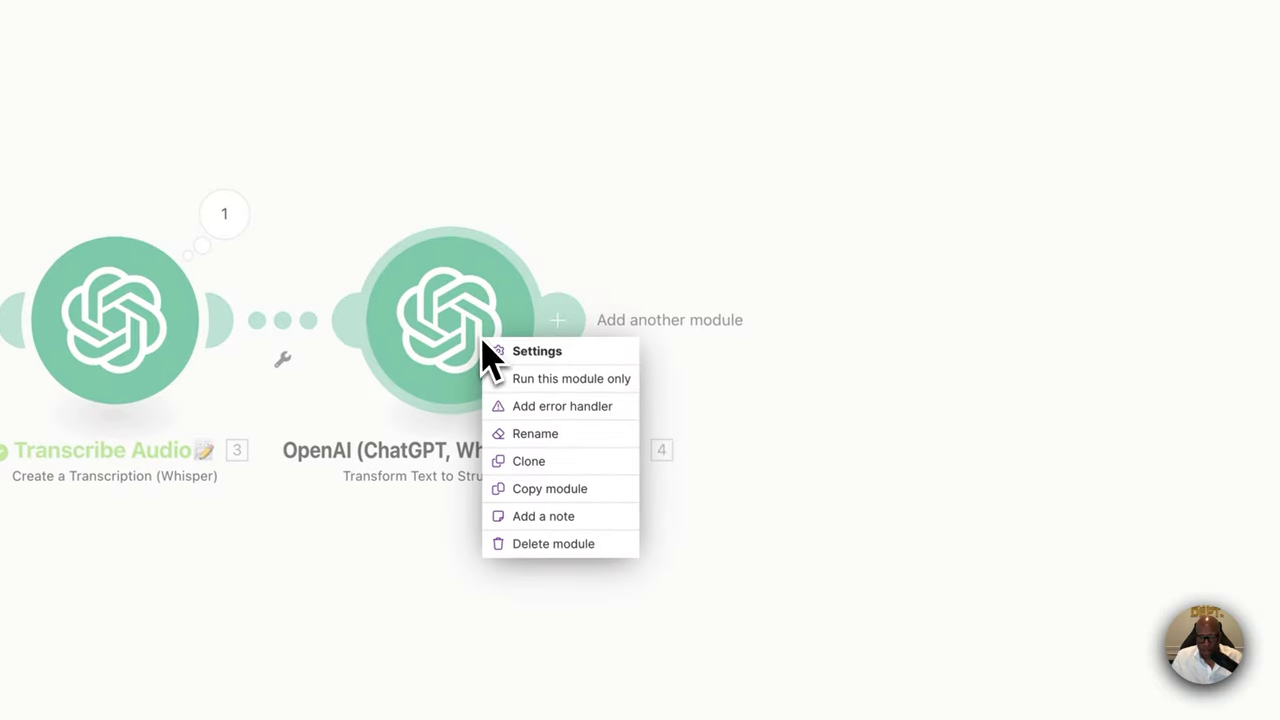
{"action": "left_click", "coordinate": [542, 437]}
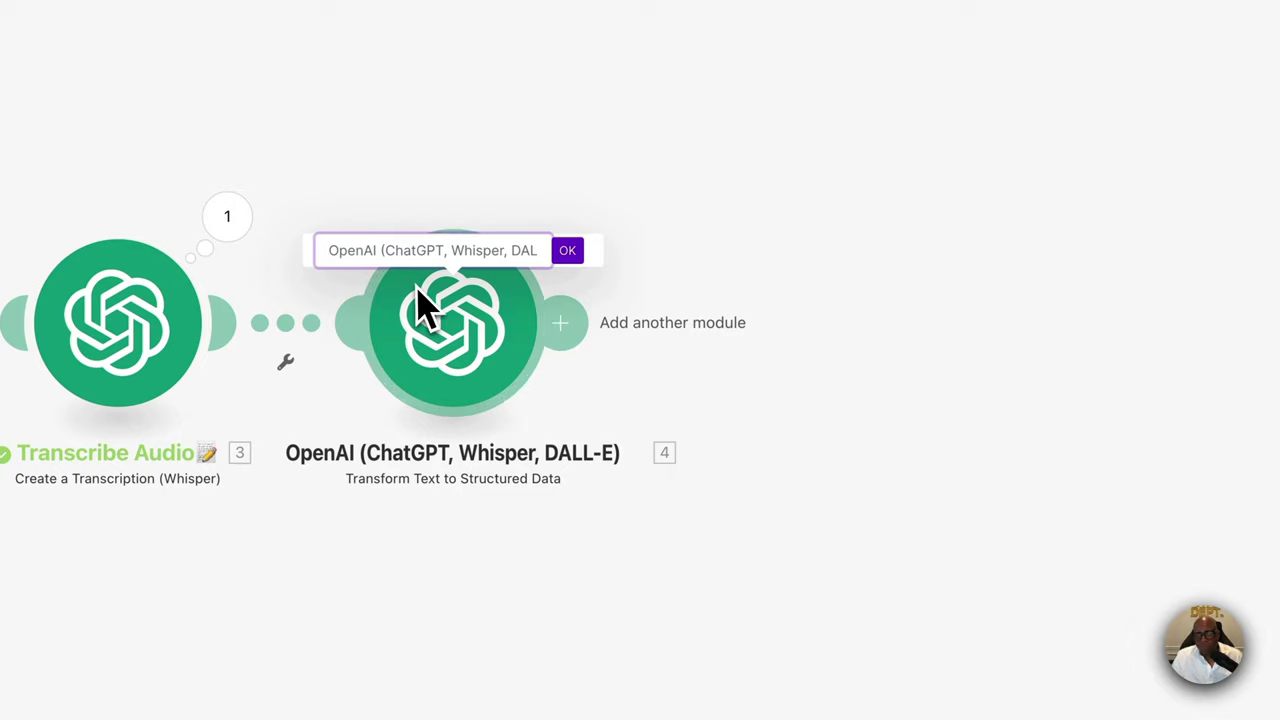
{"action": "key", "text": "ctrl+a"}
{"action": "type", "text": "Extract"}
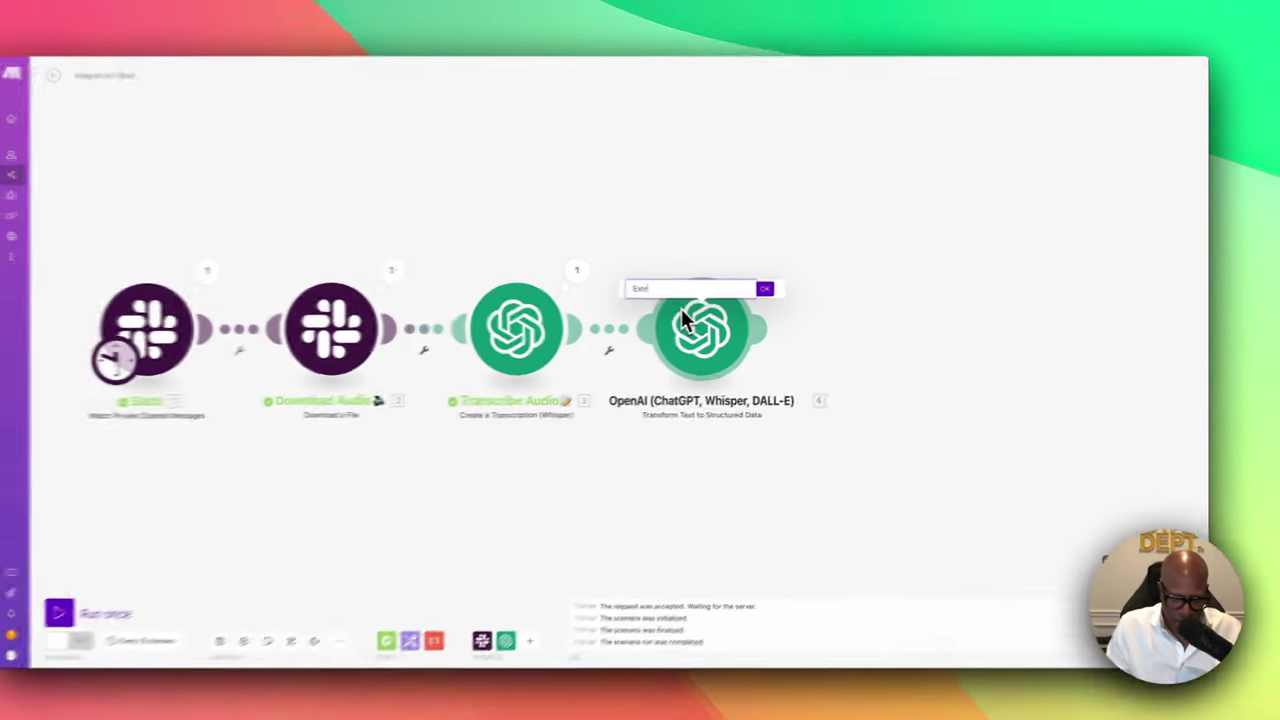
{"action": "type", "text": " Sc"}
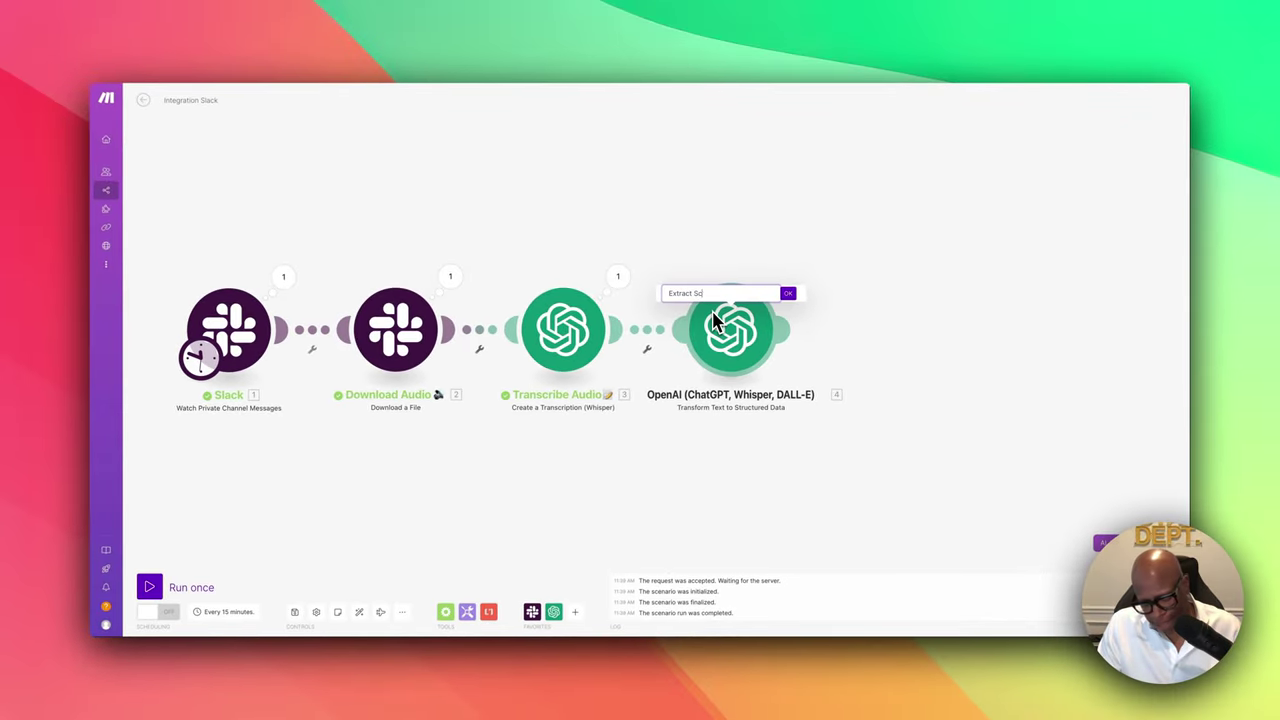
{"action": "type", "text": "he"}
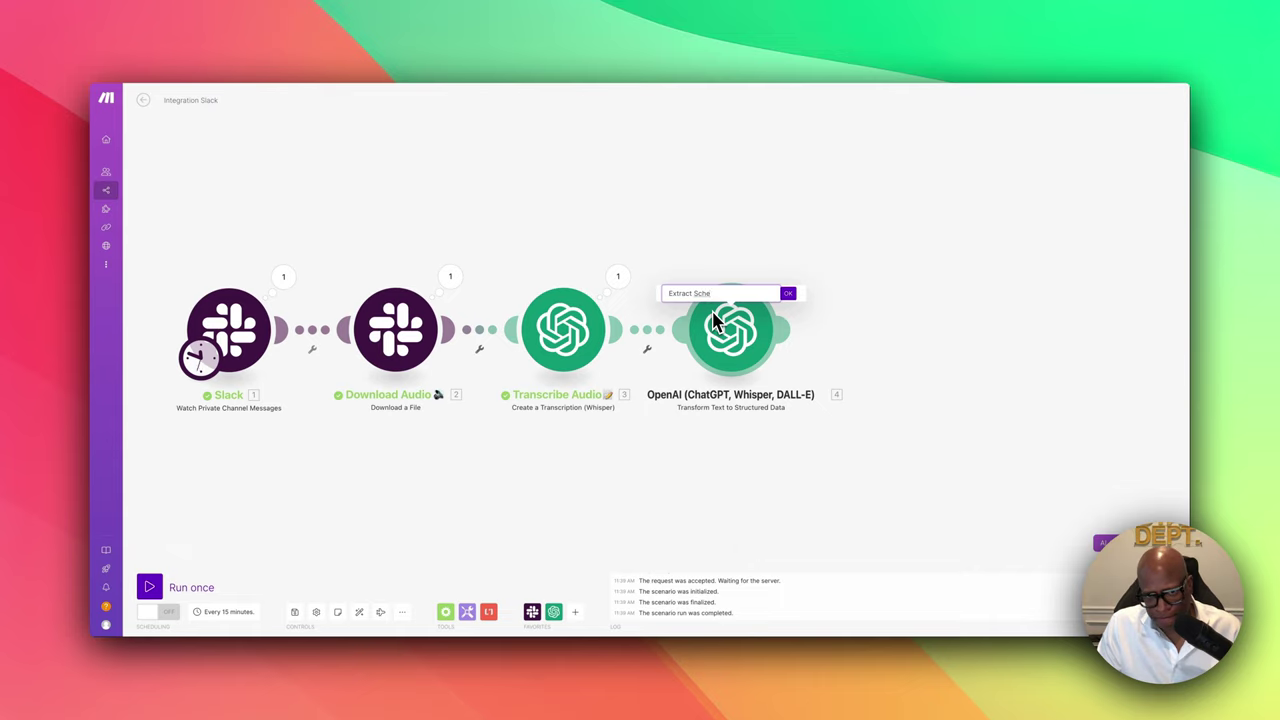
{"action": "type", "text": "duling"}
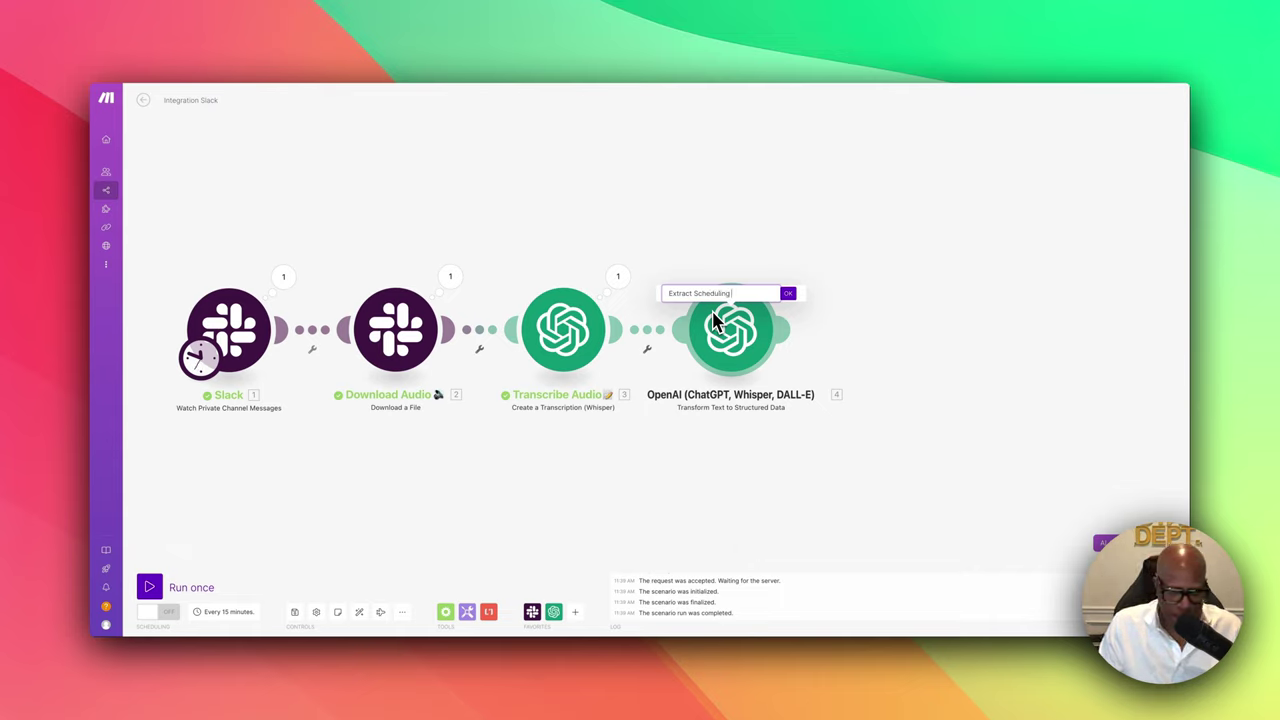
{"action": "type", "text": " Data"}
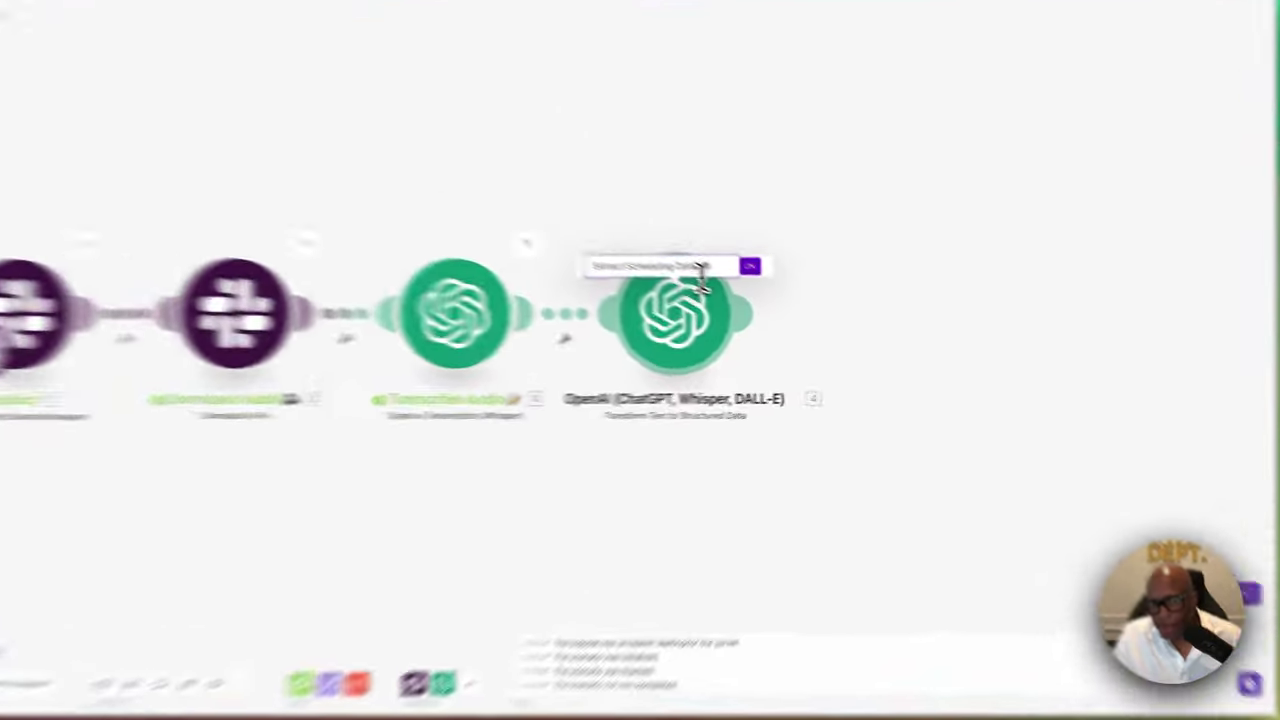
Append a speech balloon emoji to the Extract Scheduling Data name, separated by a space, and confirm the rename
{"action": "right_click", "coordinate": [757, 292]}
{"action": "key", "text": "Escape"}
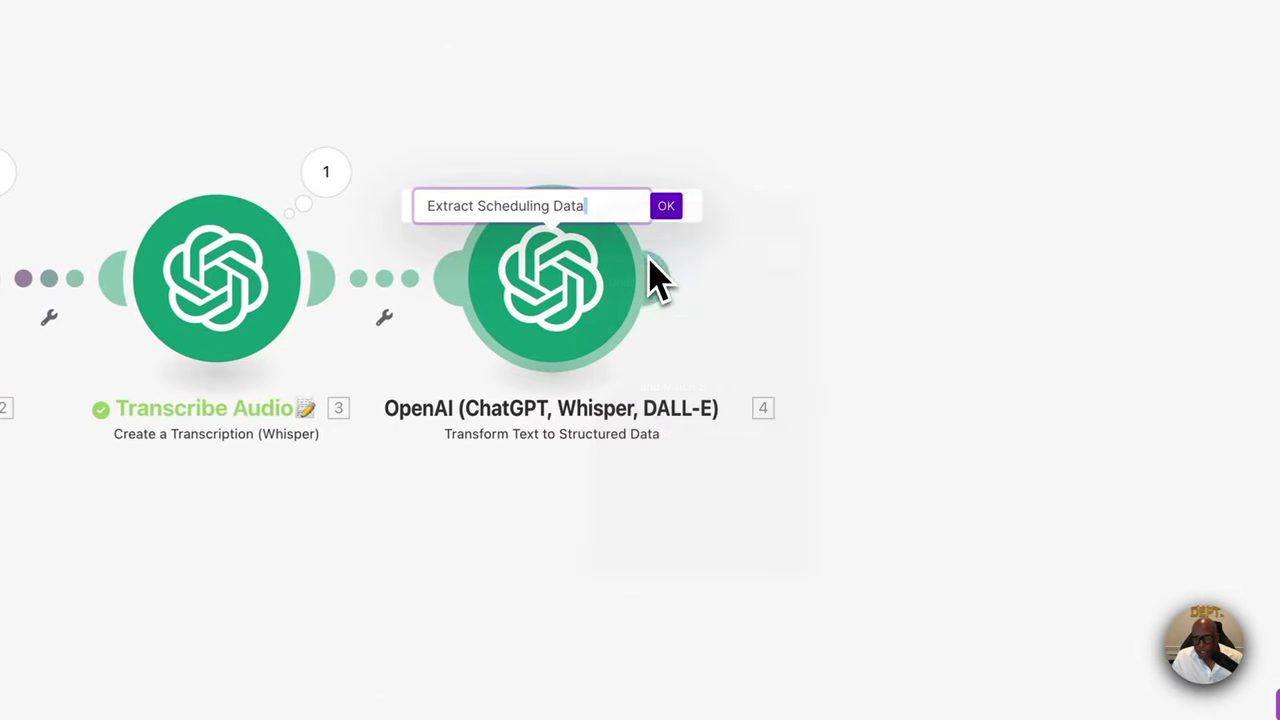
{"action": "key", "text": "ctrl+super+space"}
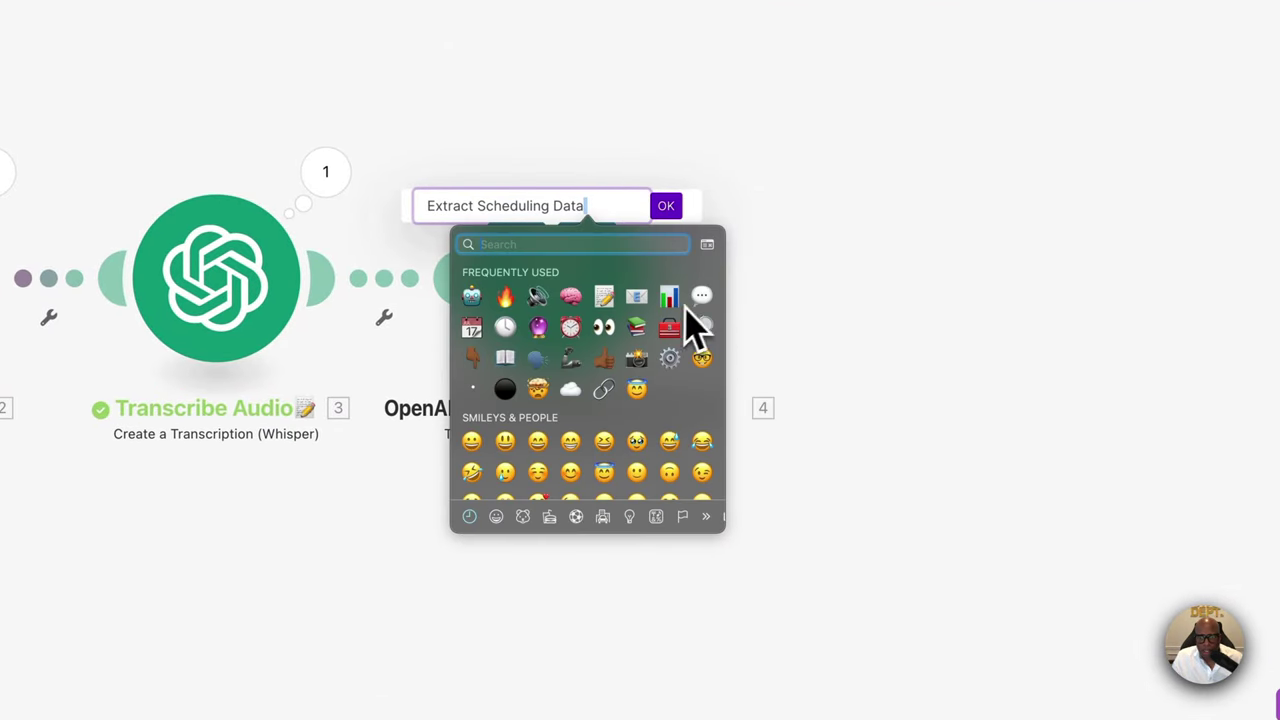
{"action": "left_click", "coordinate": [701, 298]}
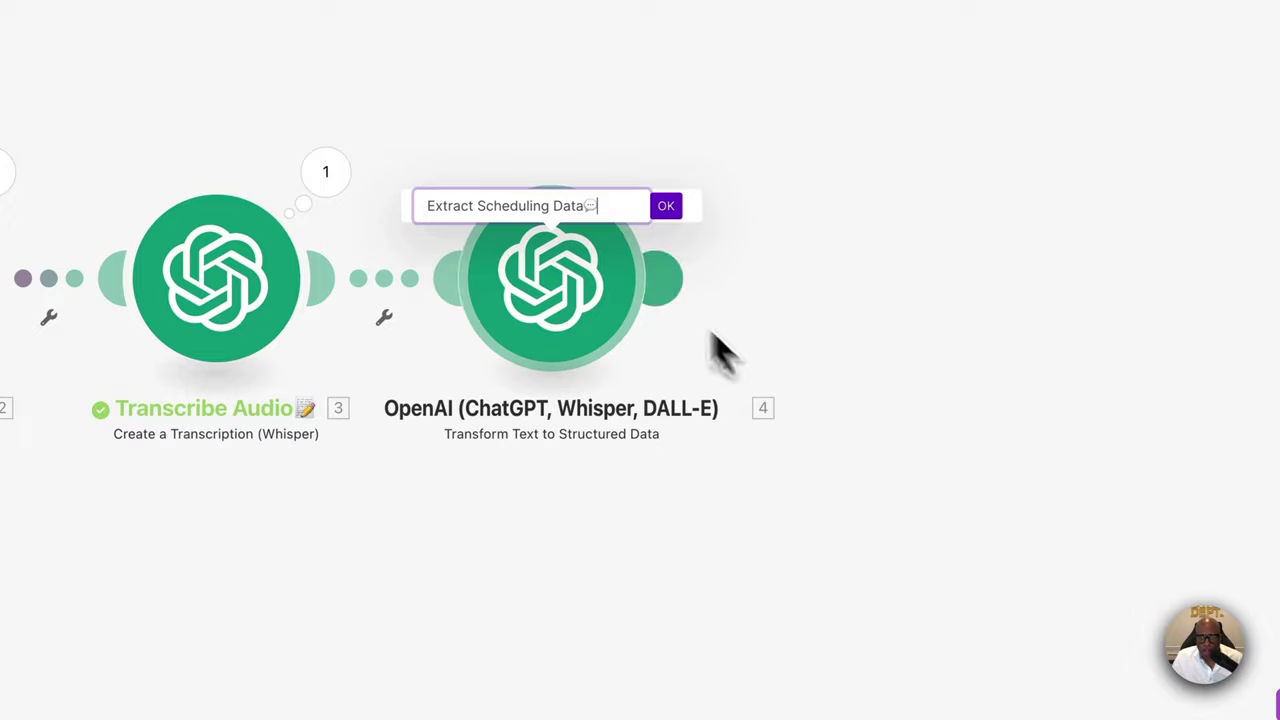
{"action": "left_click", "coordinate": [588, 206]}
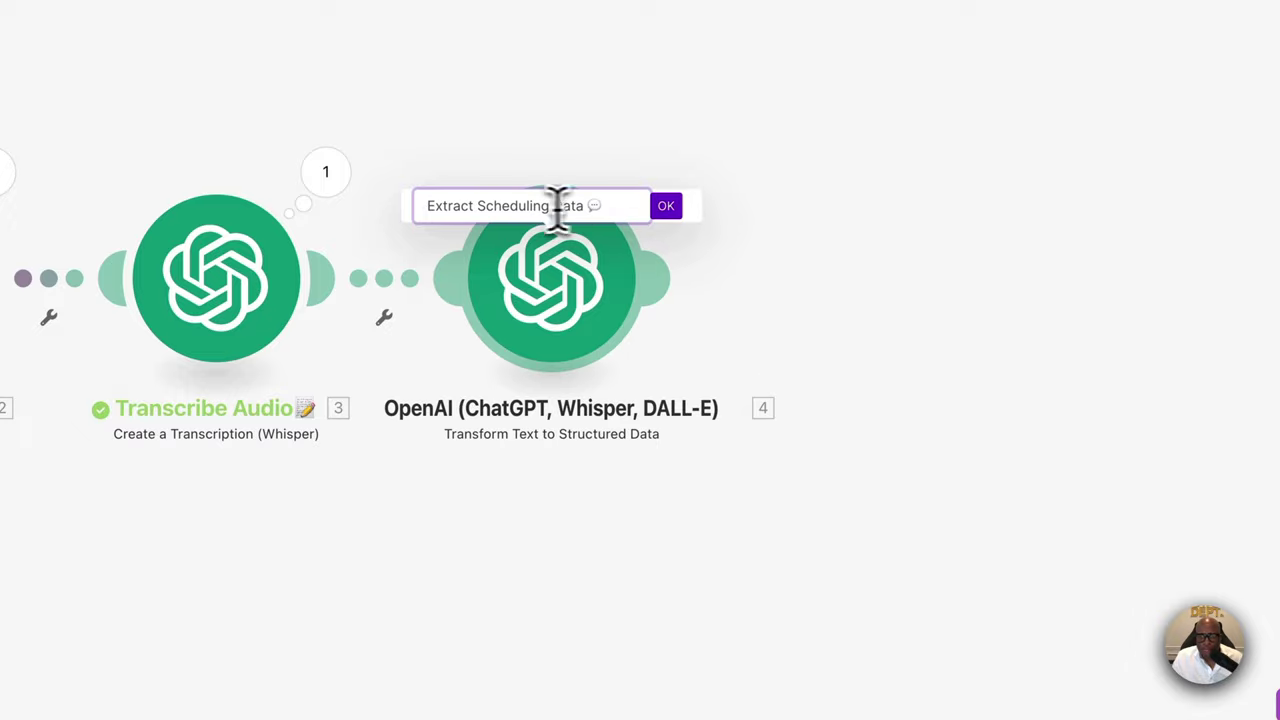
{"action": "left_click", "coordinate": [664, 208]}
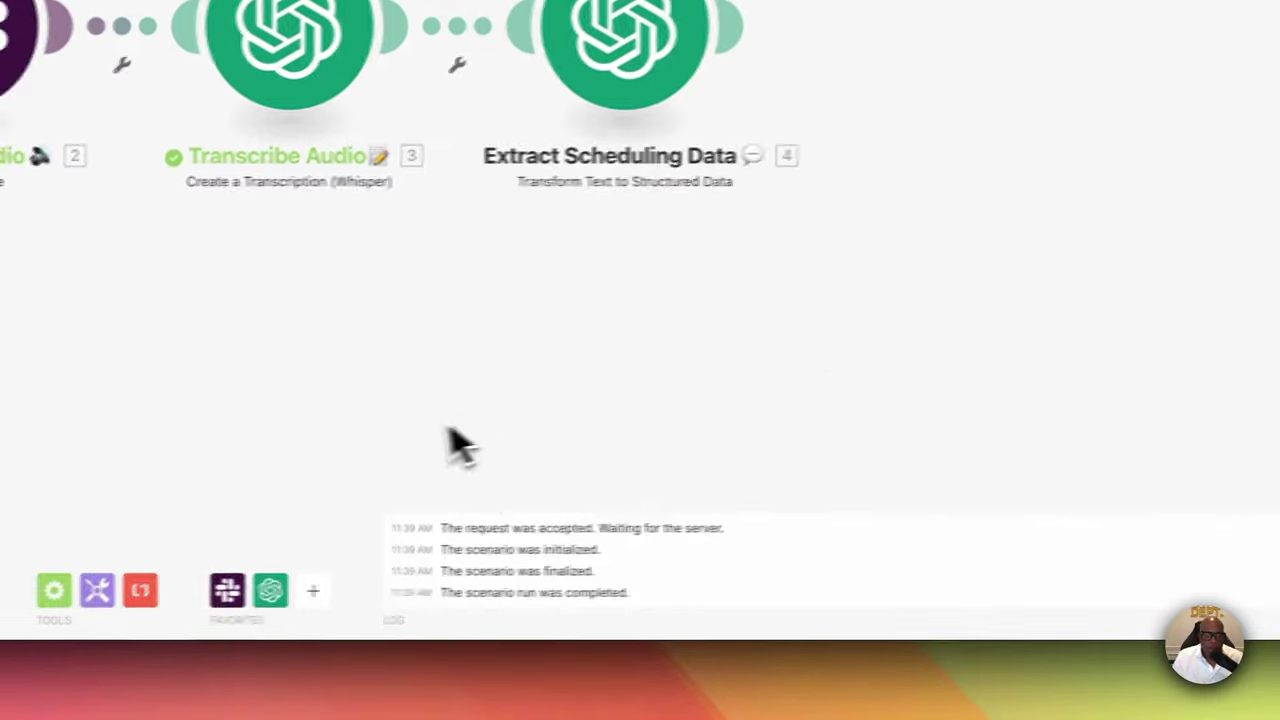
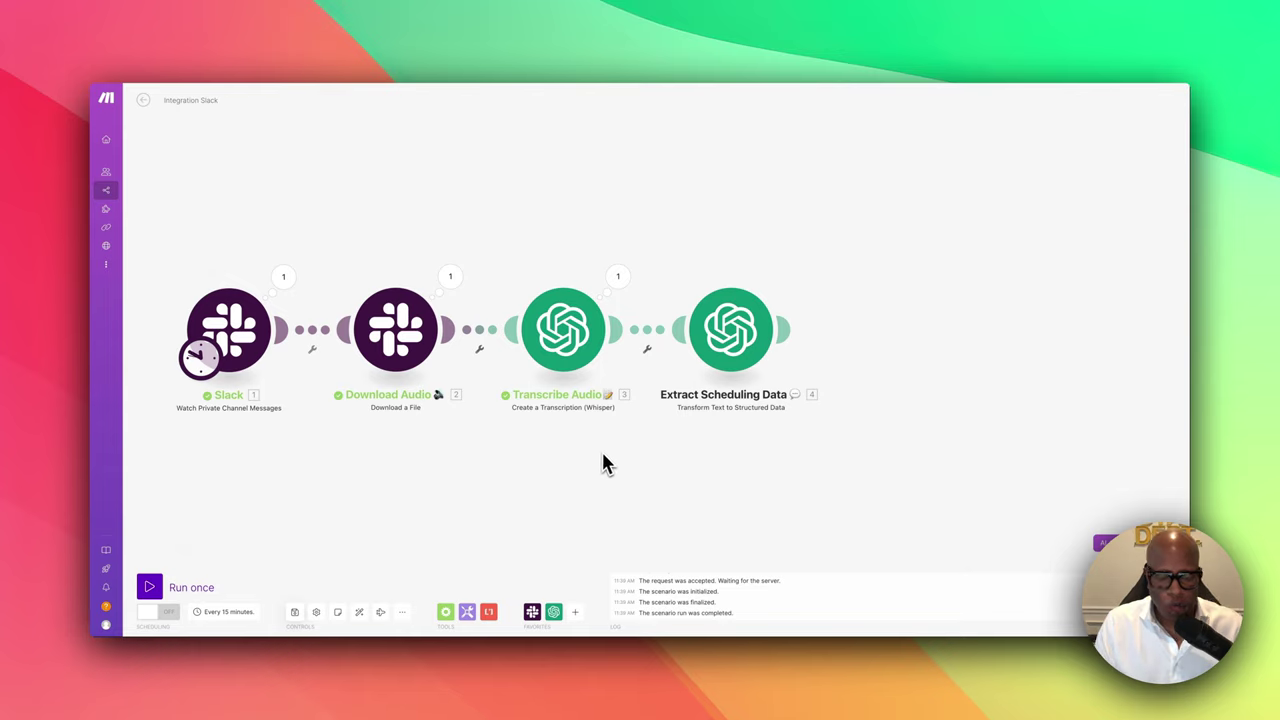
Run the whole scenario once to test the Extract Scheduling Data module
{"action": "left_click_drag", "start_coordinate": [332, 527], "coordinate": [329, 527]}
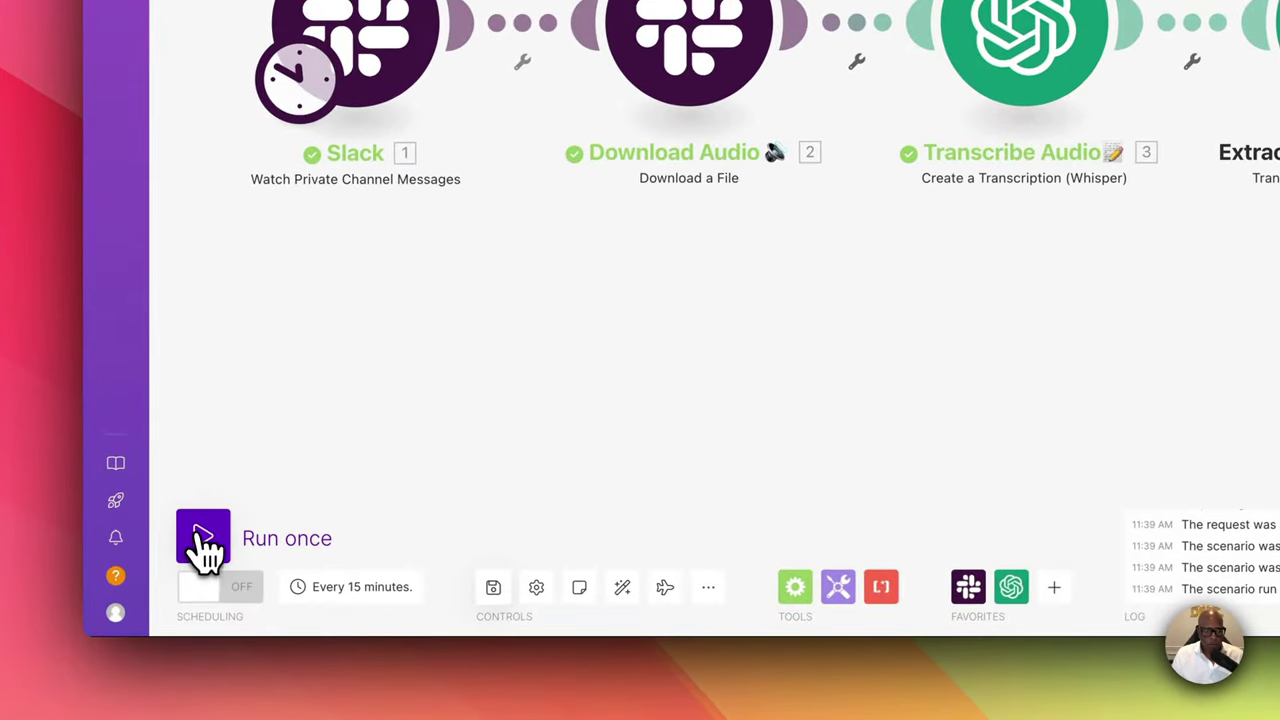
{"action": "left_click", "coordinate": [205, 540]}
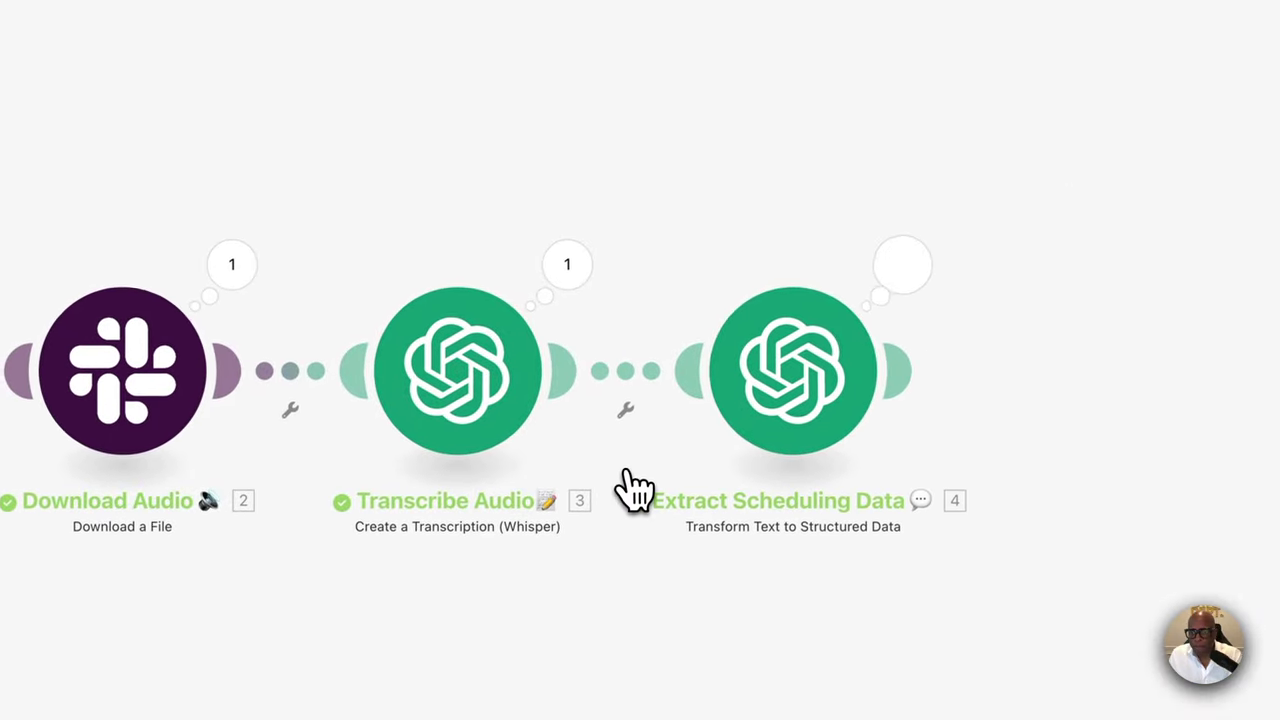
{"action": "left_click", "coordinate": [578, 279]}
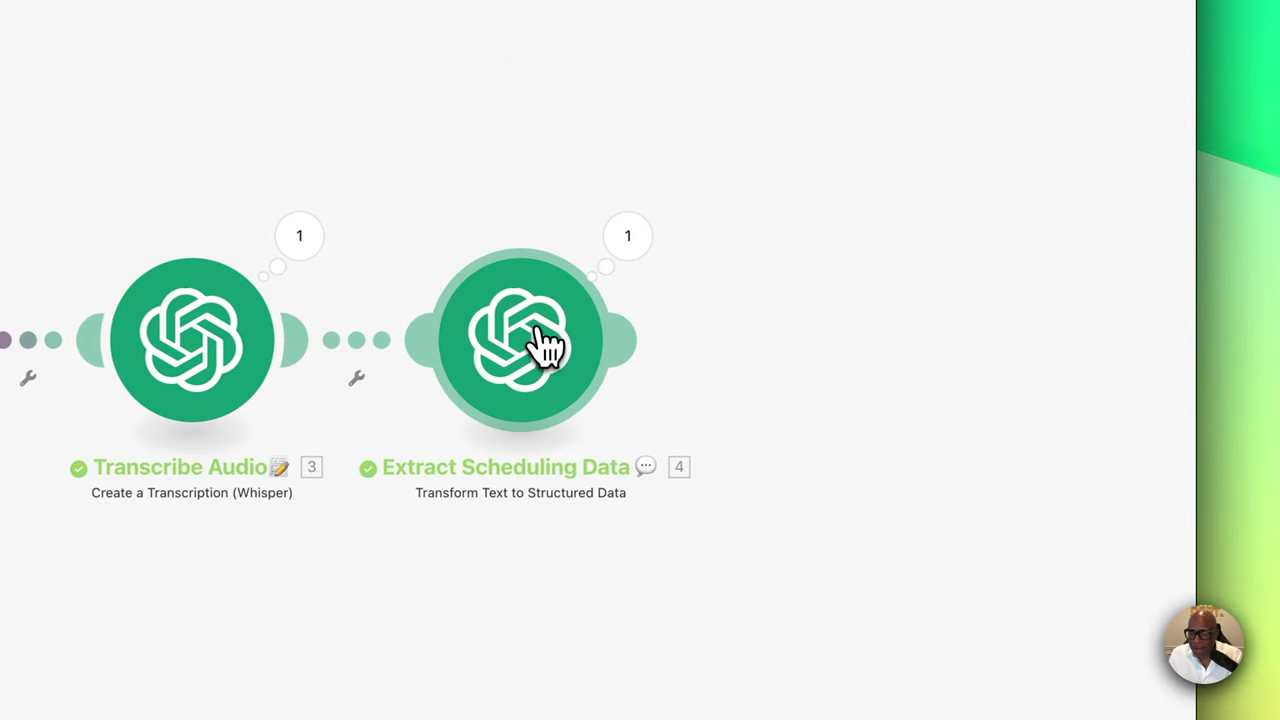
Inspect the Extract Scheduling Data module's run output, including the expanded Order_Number and Client_Name arrays
{"action": "left_click", "coordinate": [660, 340]}
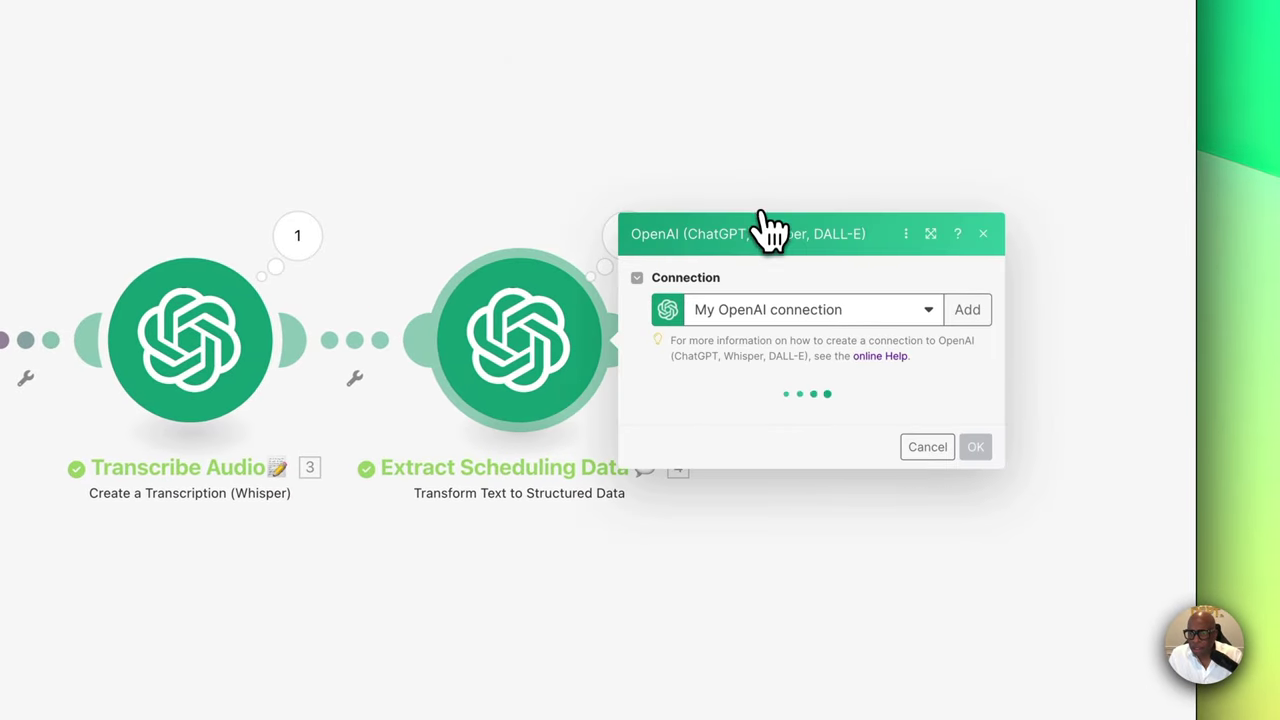
{"action": "left_click", "coordinate": [928, 449]}
{"action": "left_click", "coordinate": [625, 248]}
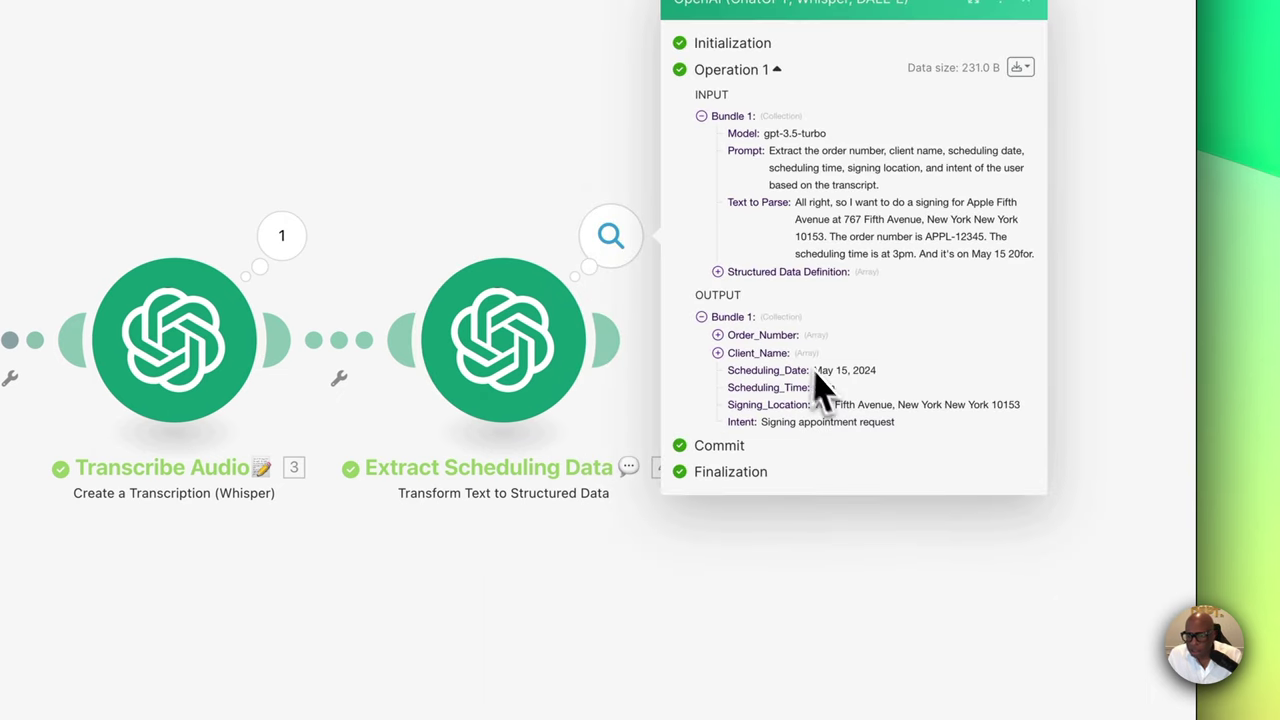
{"action": "left_click", "coordinate": [722, 336]}
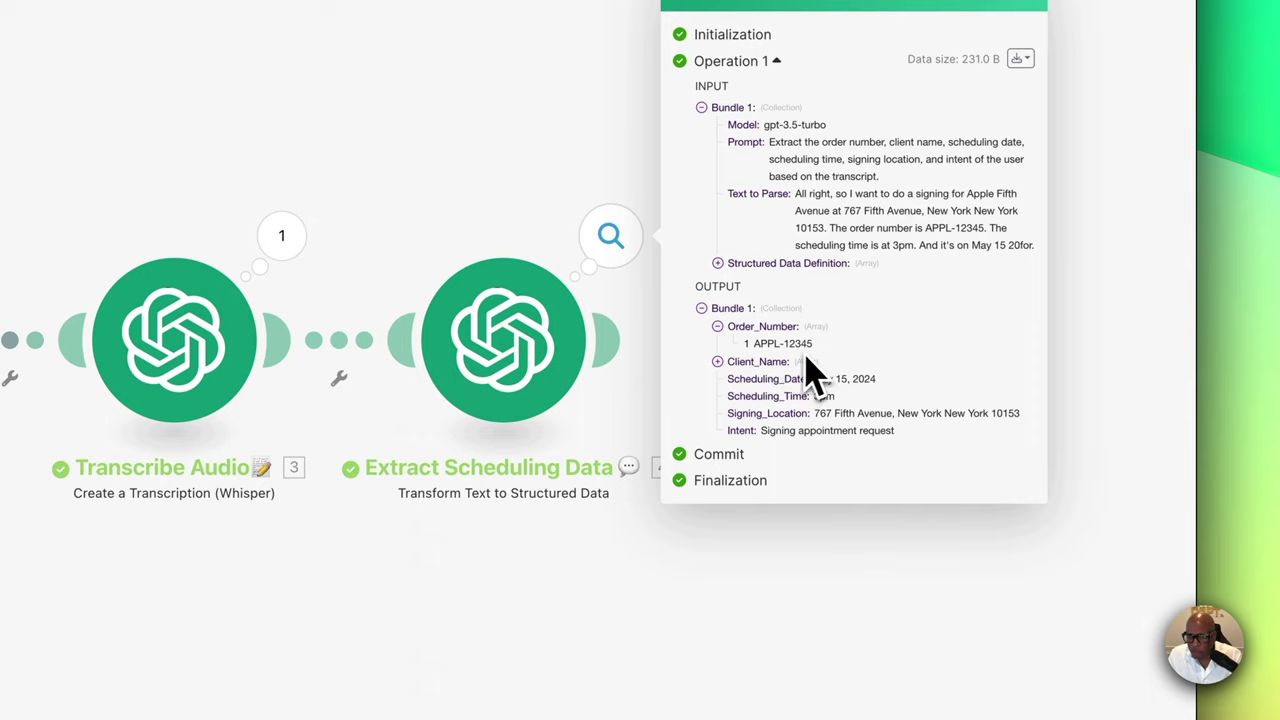
{"action": "left_click", "coordinate": [718, 362]}
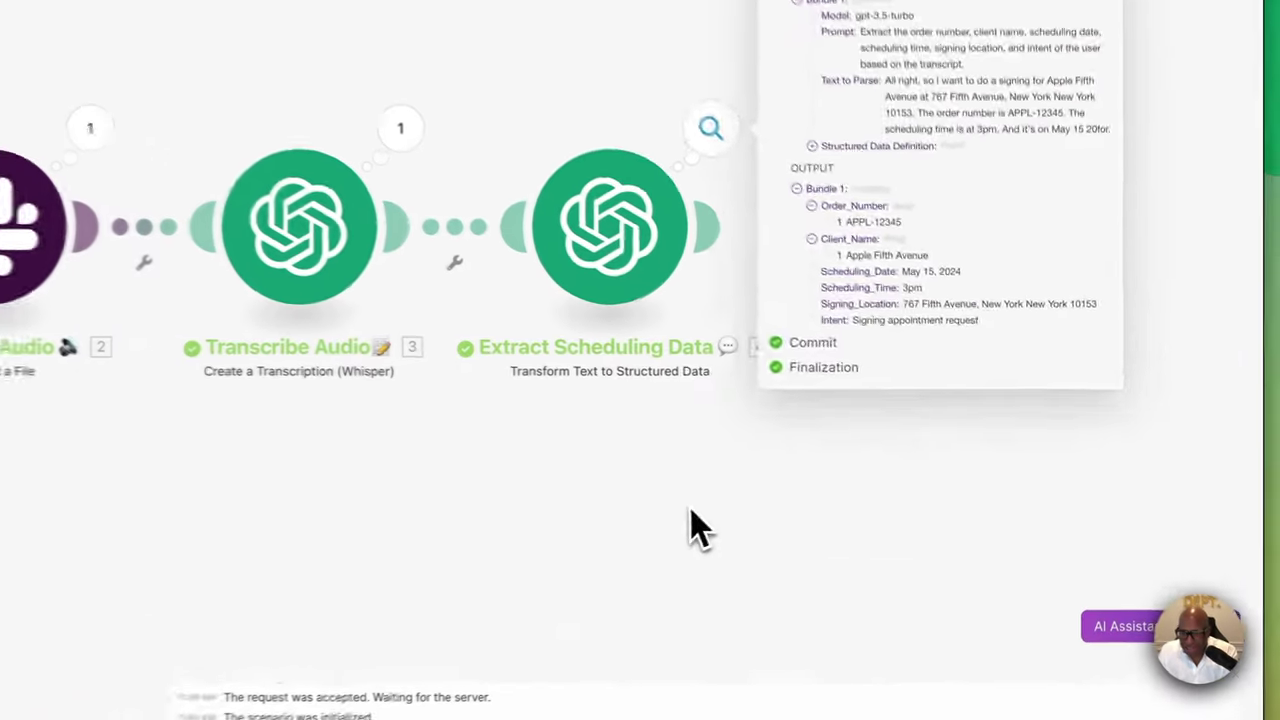
{"action": "left_click", "coordinate": [985, 455]}
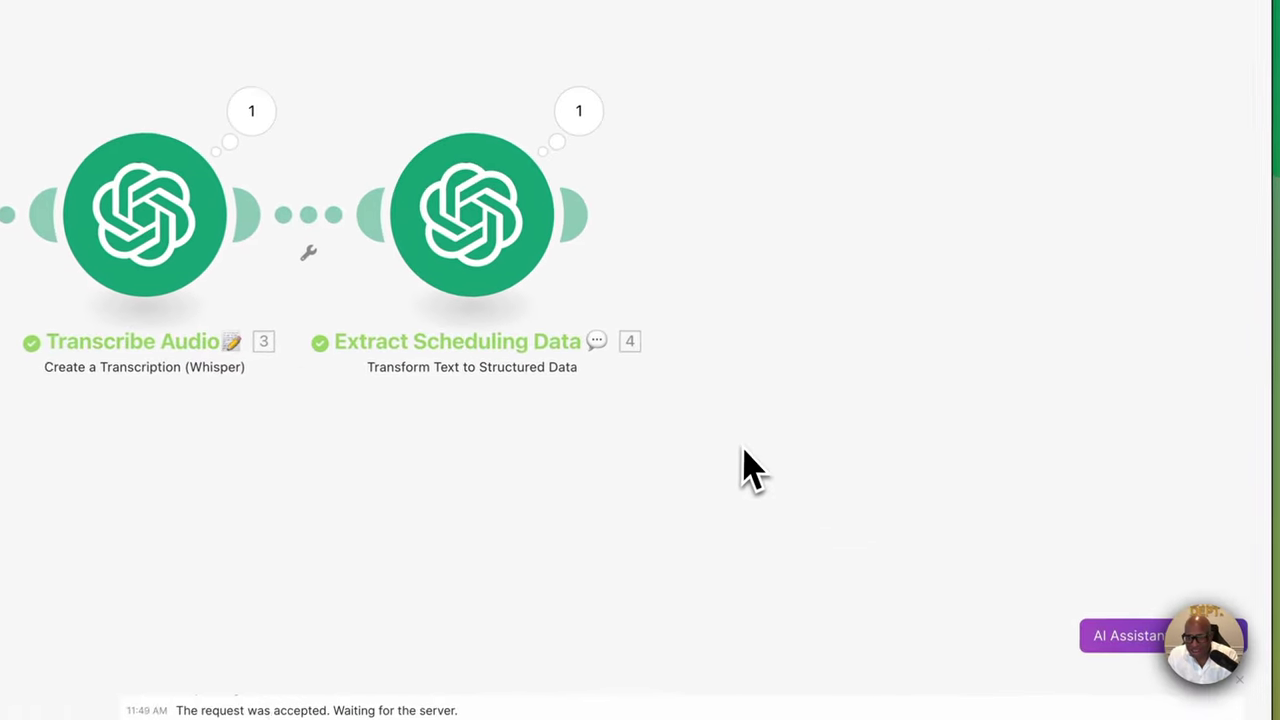
Reopen the Extract Scheduling Data output bundle to review the extracted fields again
{"action": "left_click", "coordinate": [543, 218]}
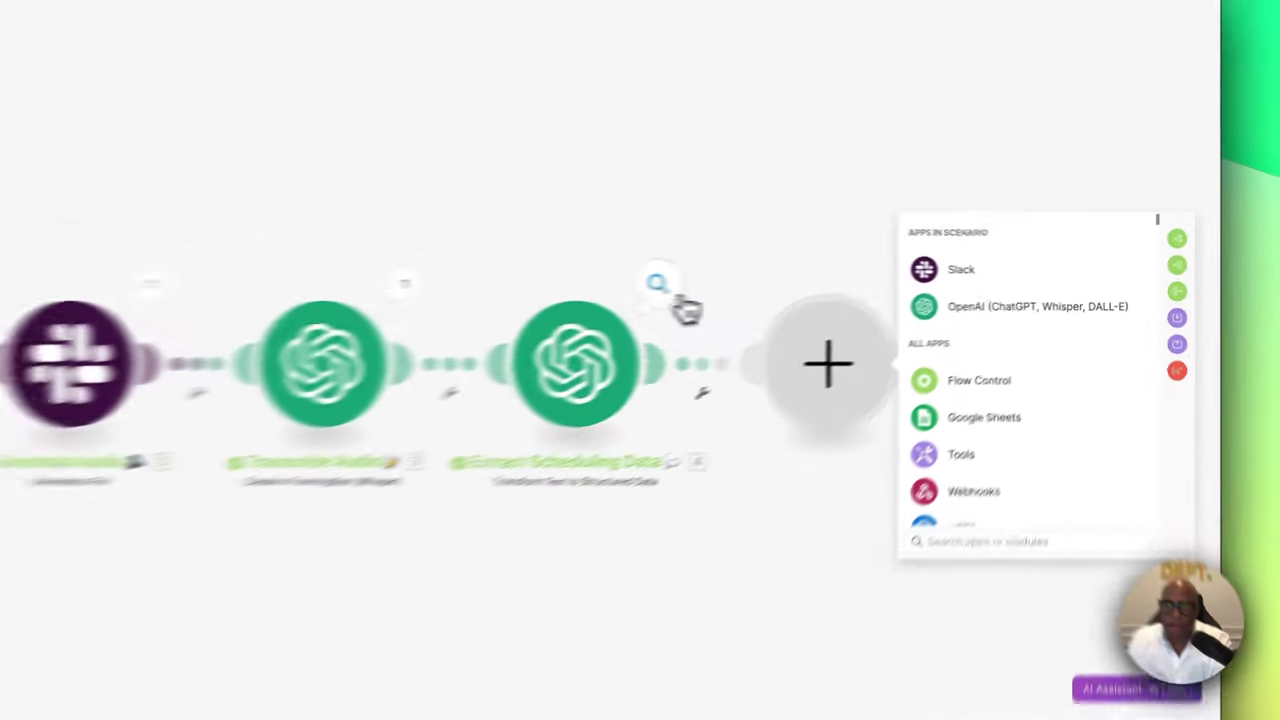
{"action": "left_click", "coordinate": [823, 279]}
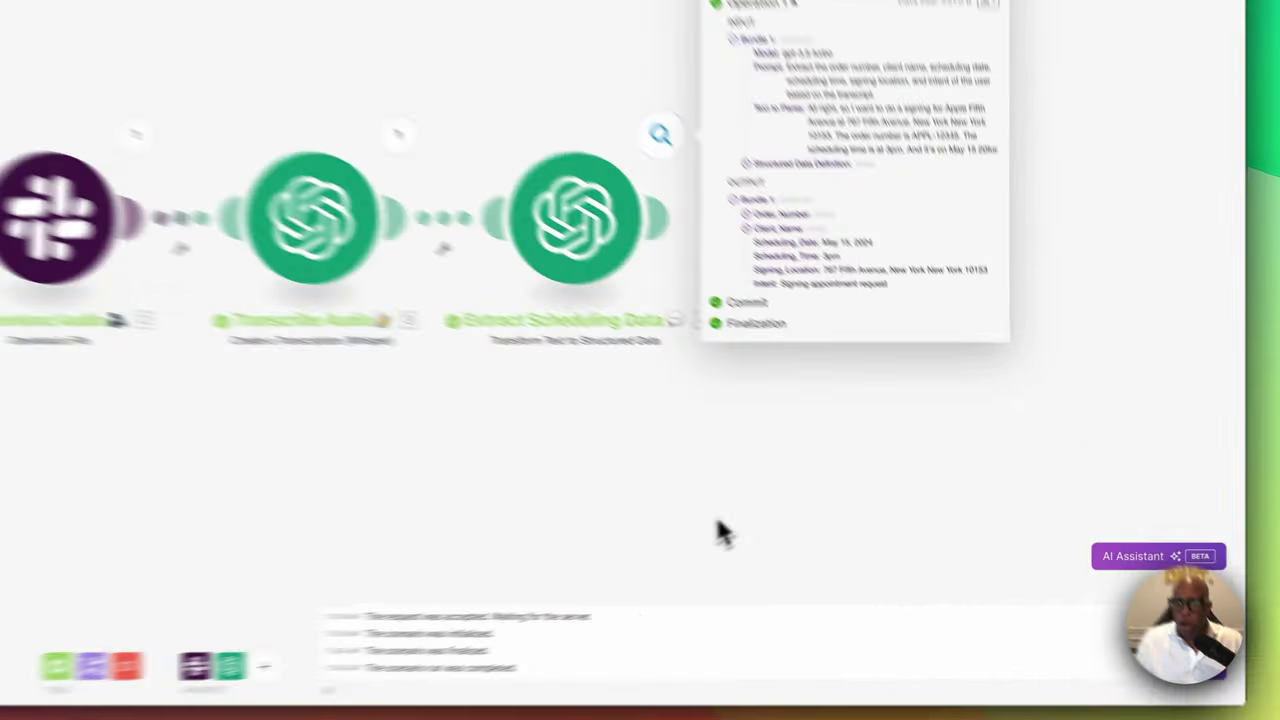
{"action": "left_click", "coordinate": [885, 440]}
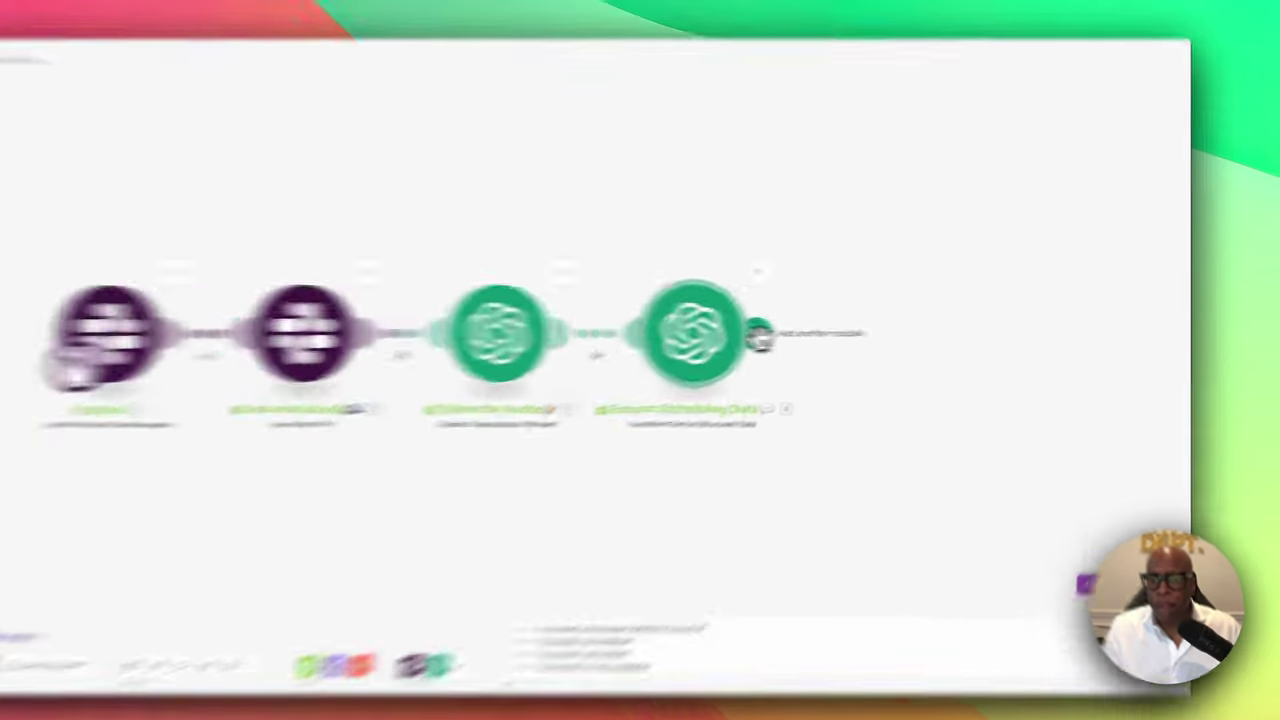
Add an OpenAI Transform Text to Structured Data module after Extract Scheduling Data, using the gpt-4-turbo (system) model
{"action": "left_click", "coordinate": [825, 334]}
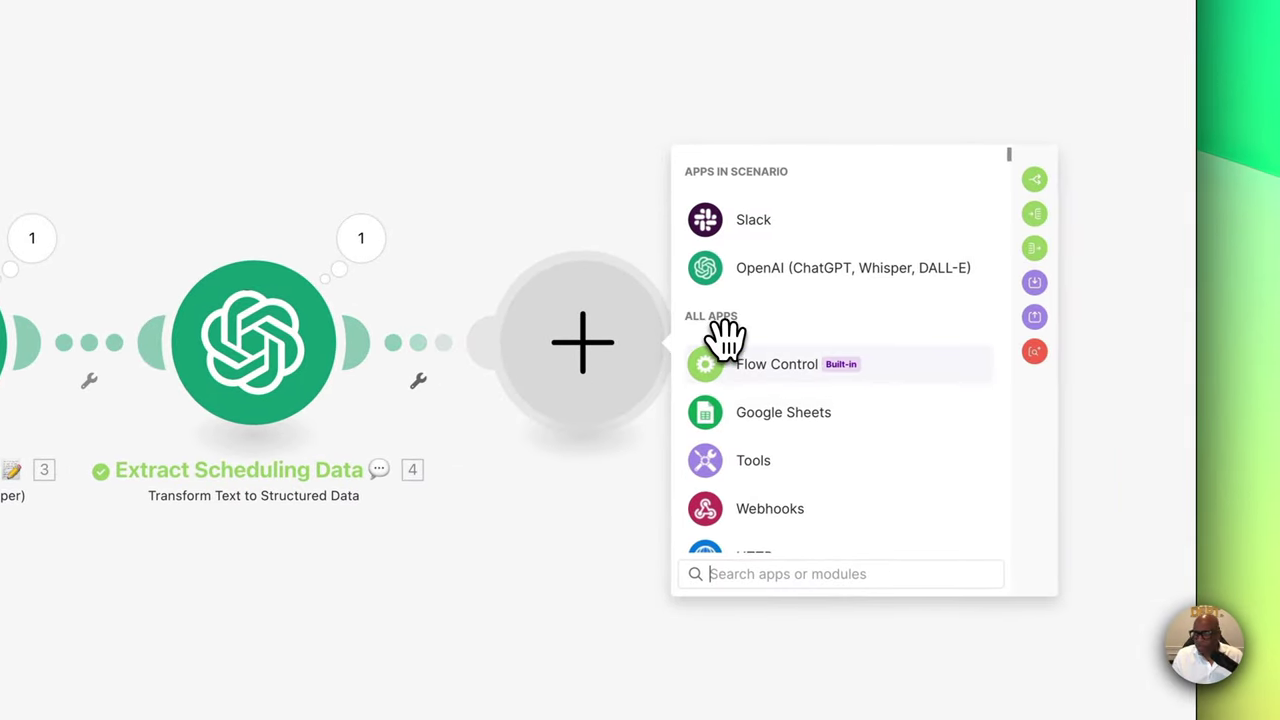
{"action": "left_click", "coordinate": [825, 234]}
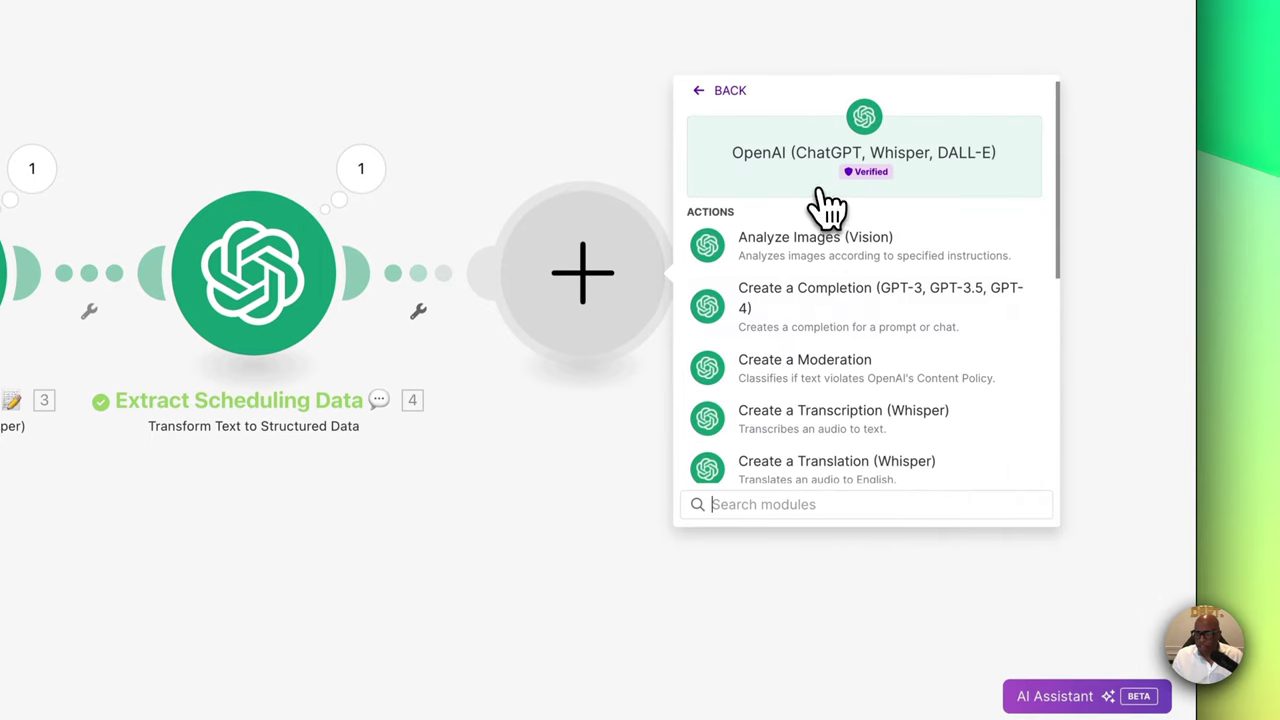
{"action": "left_click", "coordinate": [783, 515]}
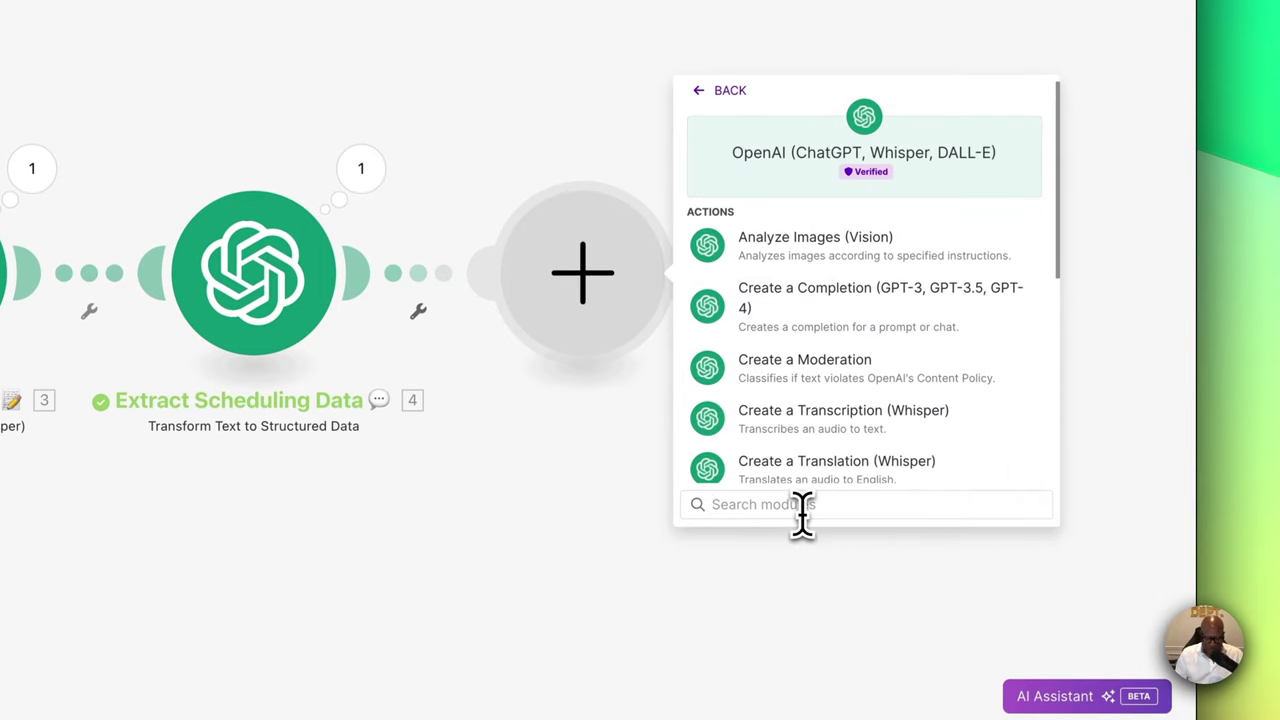
{"action": "type", "text": "data"}
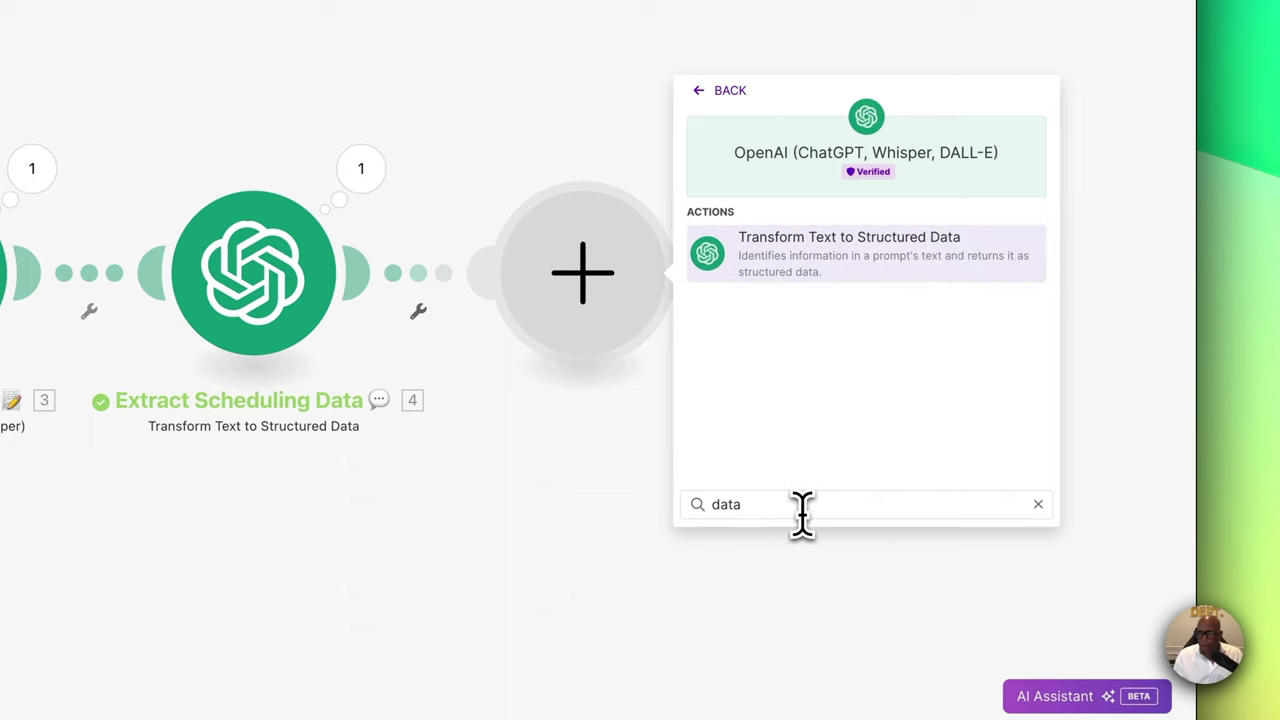
{"action": "left_click", "coordinate": [849, 266]}
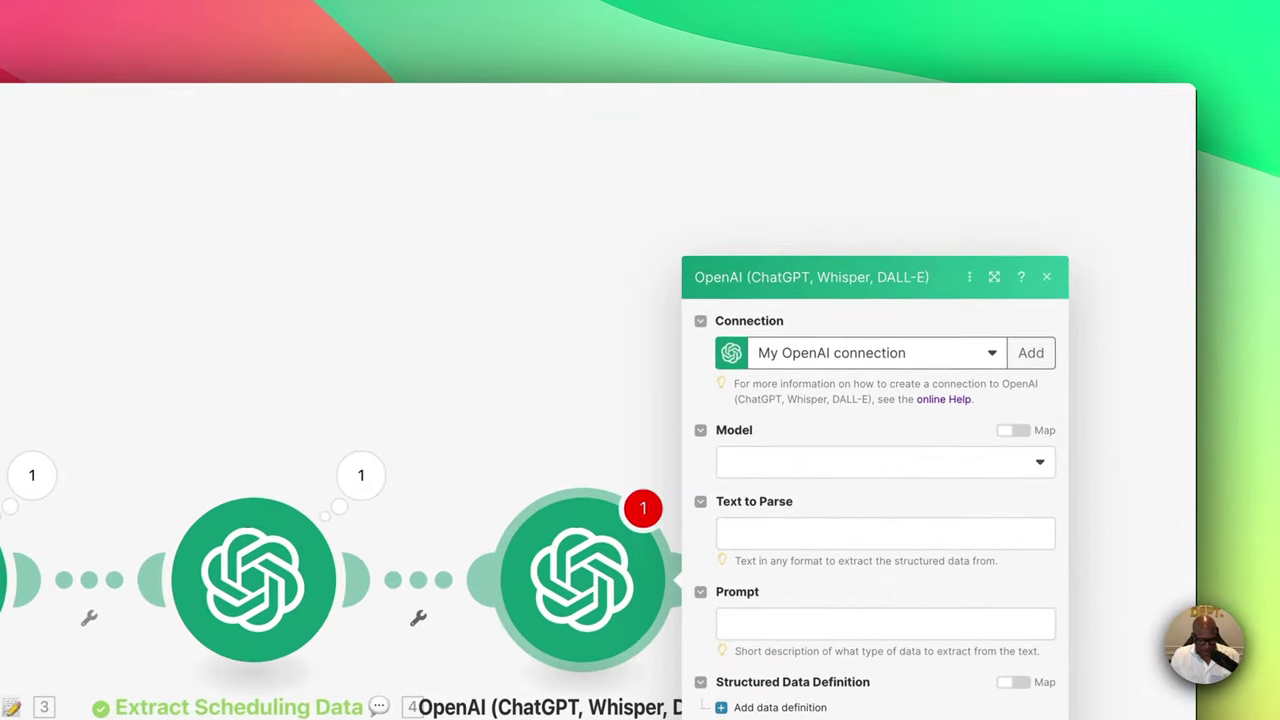
{"action": "left_click", "coordinate": [895, 462]}
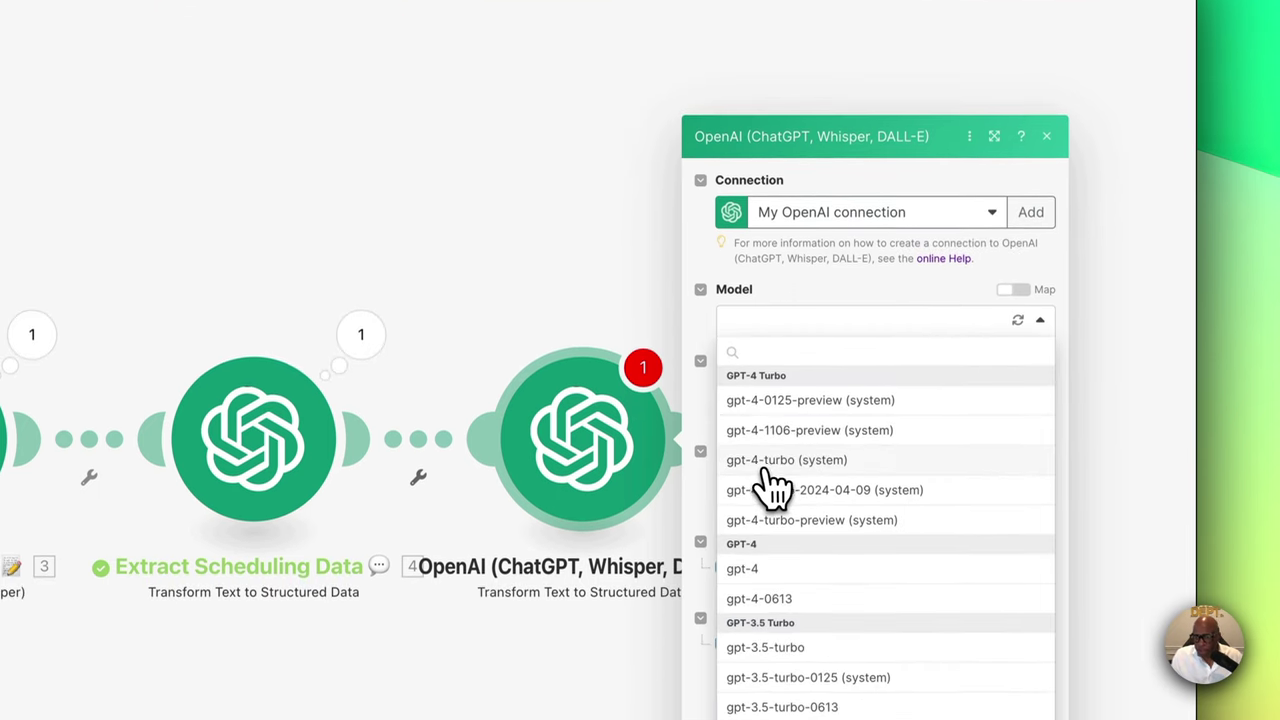
{"action": "left_click", "coordinate": [766, 468]}
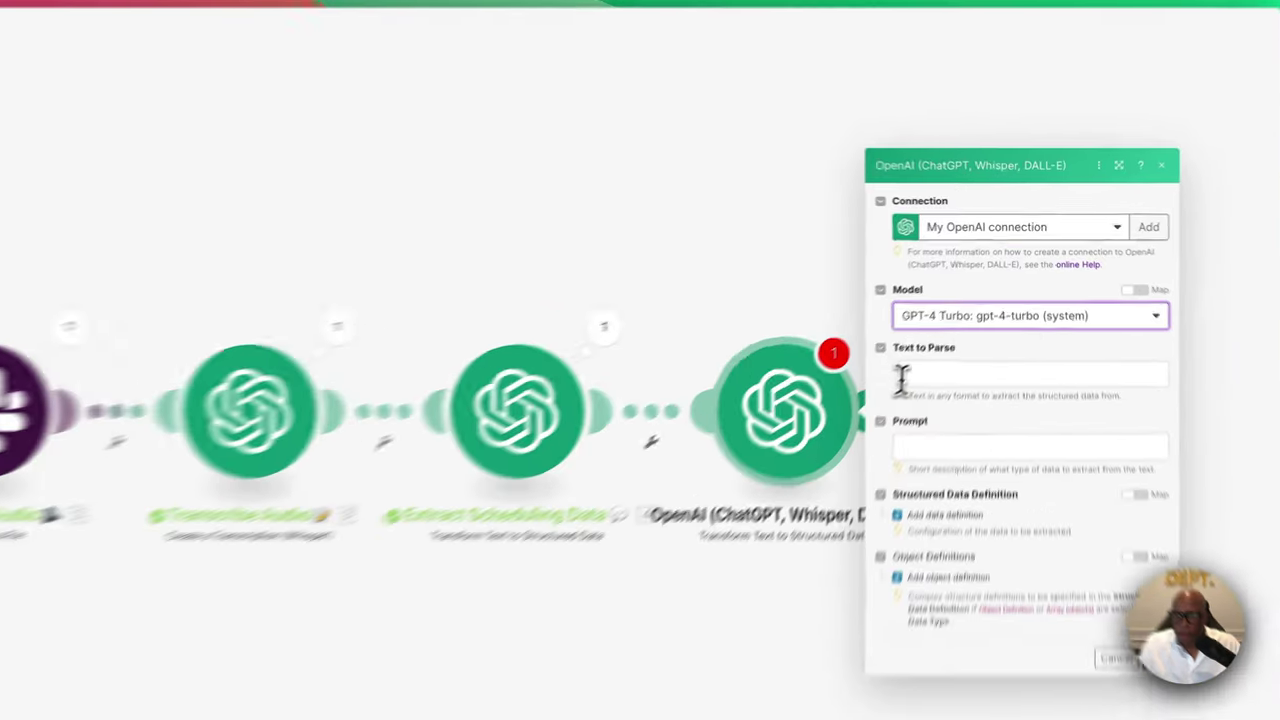
Enter the labels "Scheduling_Date:" and "Scheduling_Time:" on separate lines in Text to Parse, removing the pasted module 10 mappings
{"action": "left_click", "coordinate": [966, 312]}
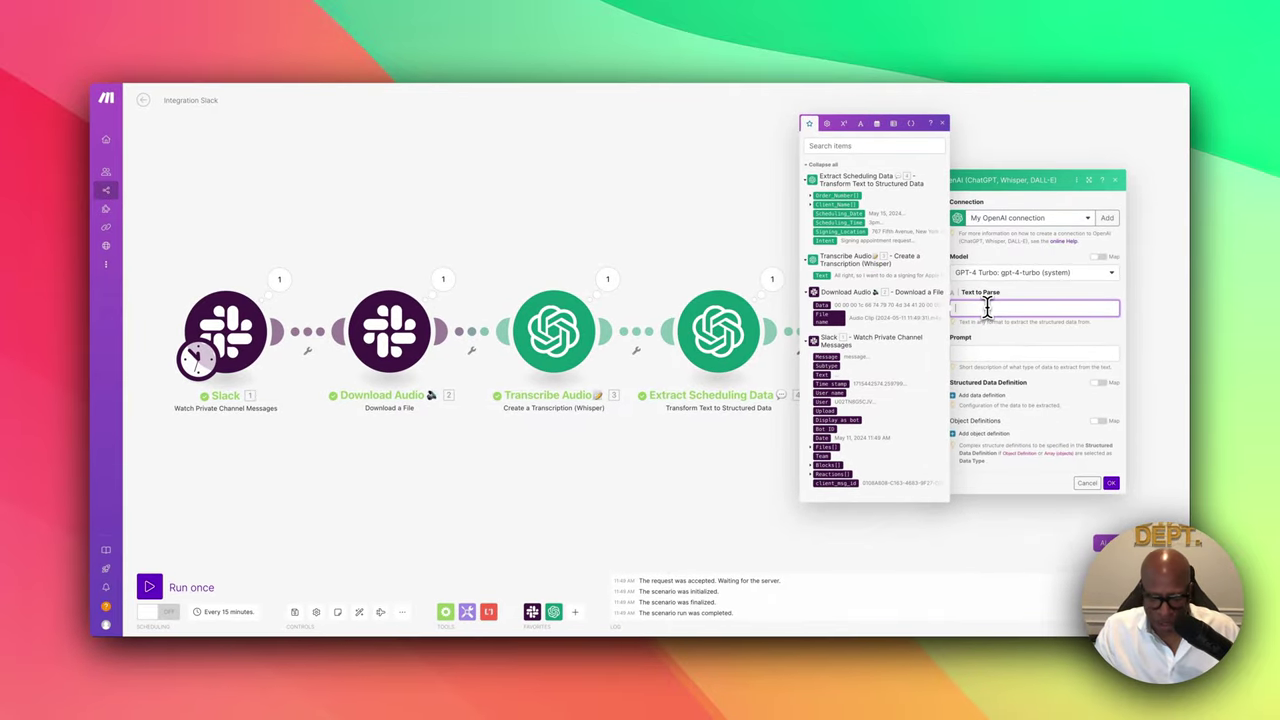
{"action": "type", "text": "Scheduling_Date: 10.Scheduling_Date Scheduling_Time: 10.Scheduling_Time"}
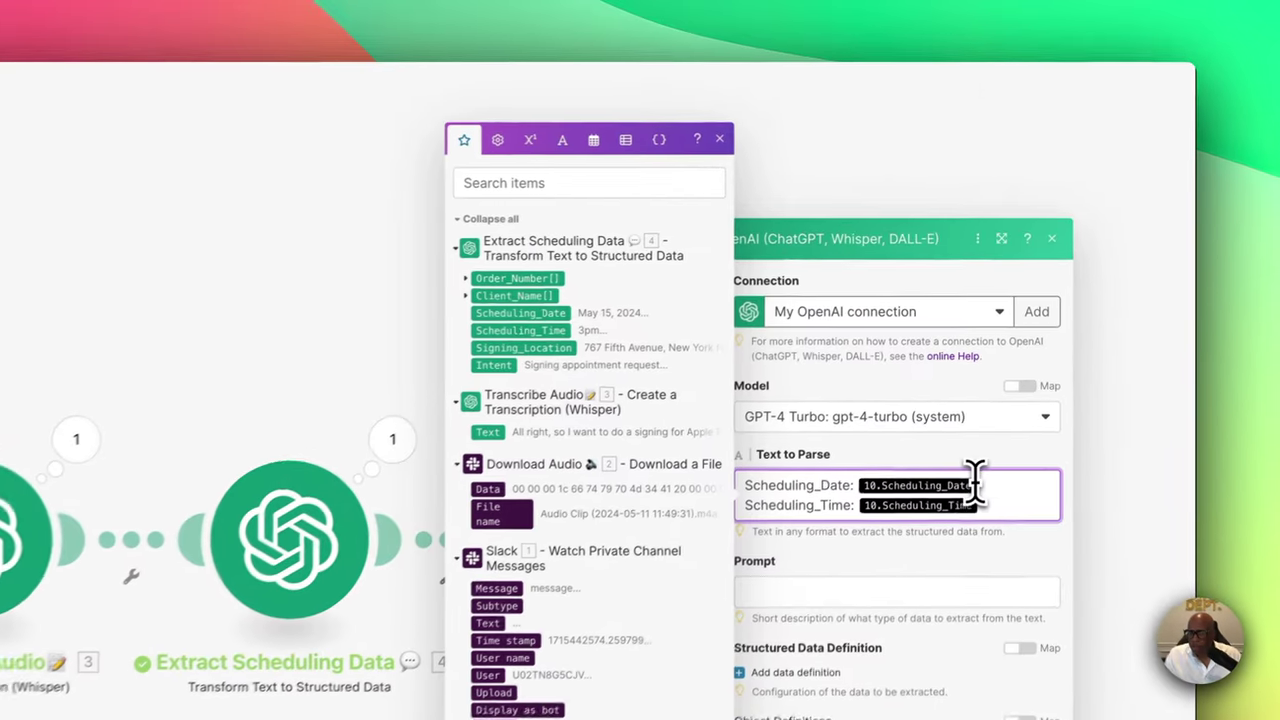
{"action": "left_click", "coordinate": [982, 502]}
{"action": "key", "text": "BackSpace"}
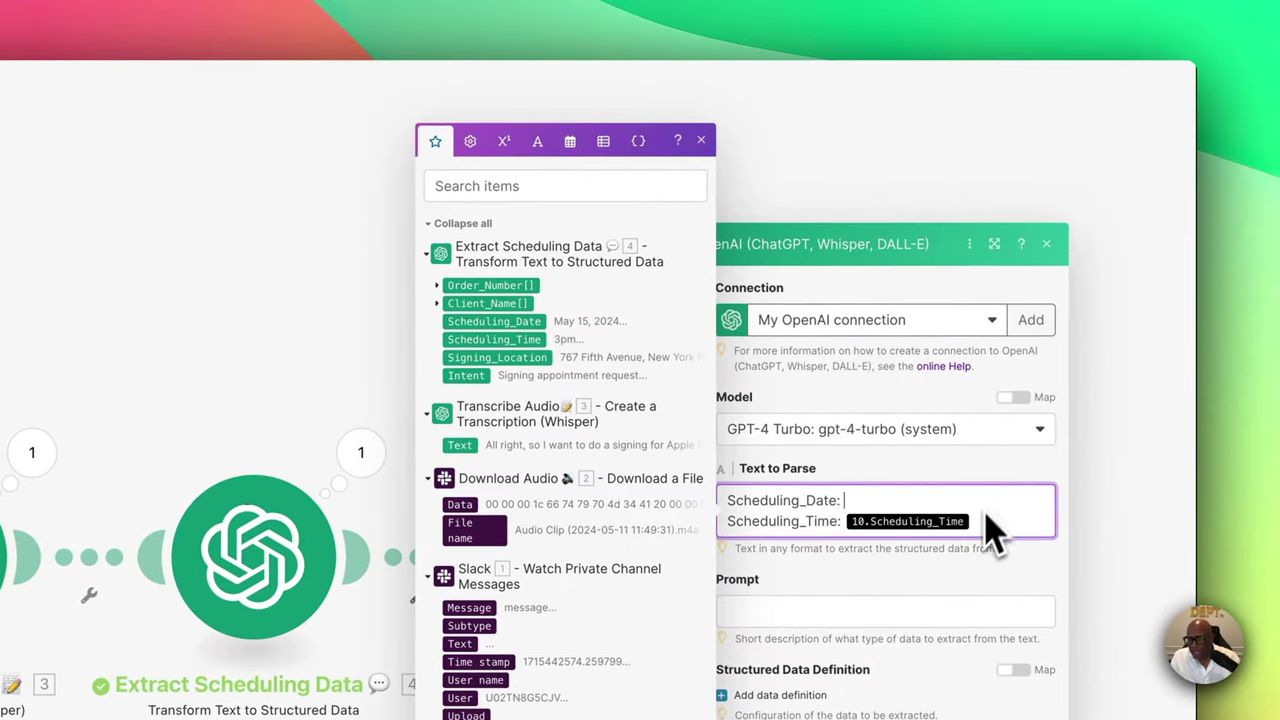
{"action": "left_click", "coordinate": [982, 515]}
{"action": "key", "text": "BackSpace"}
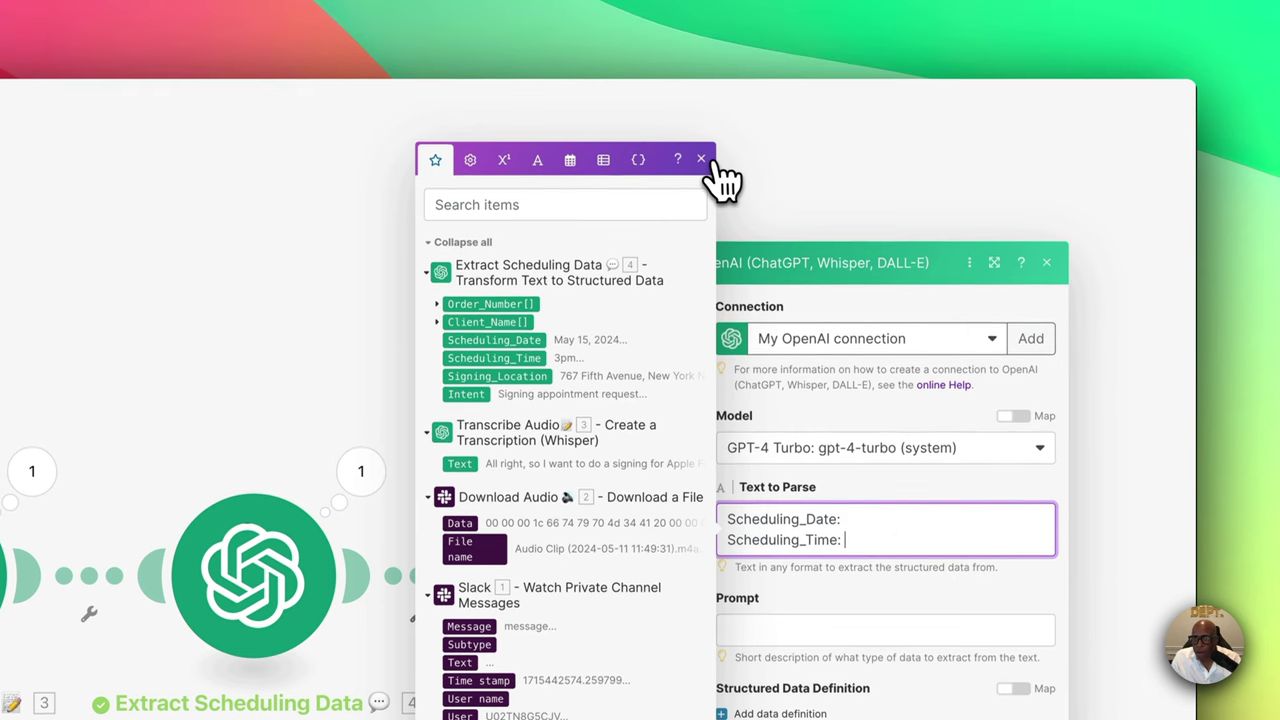
Map the Extract Scheduling Data fields Scheduling_Date and Scheduling_Time after their matching labels in Text to Parse
{"action": "left_click", "coordinate": [701, 140]}
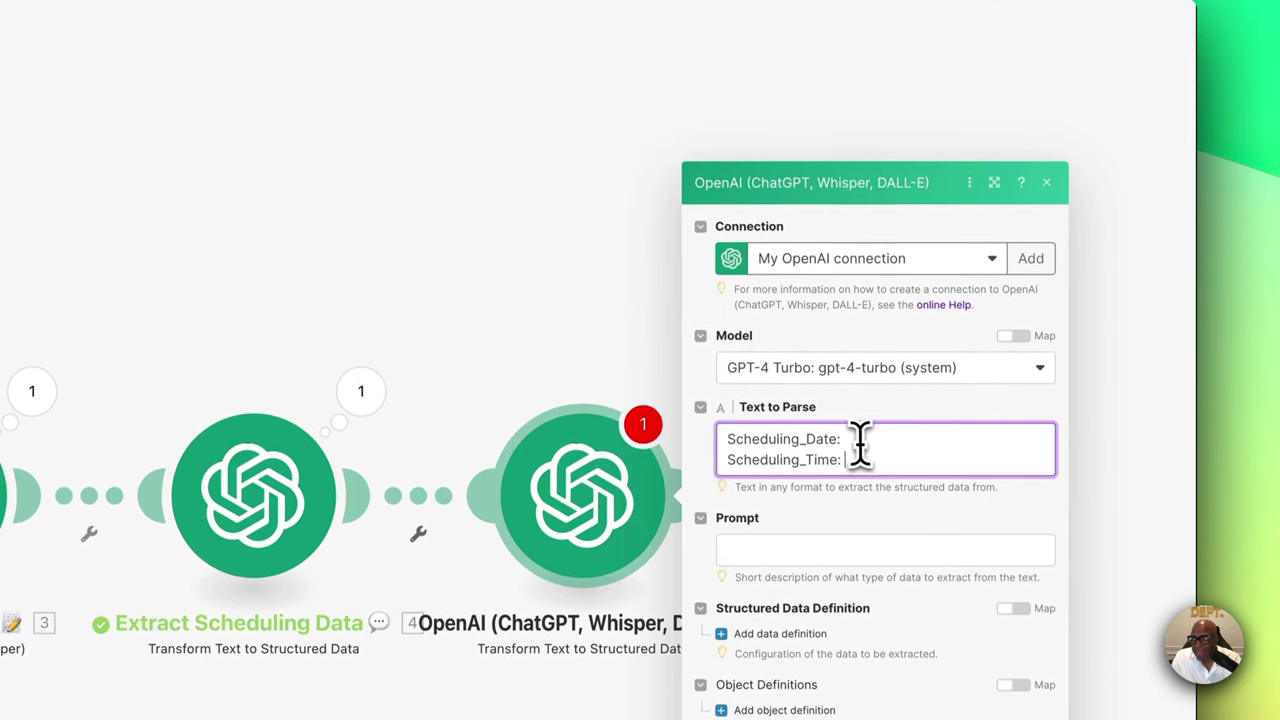
{"action": "left_click", "coordinate": [861, 440]}
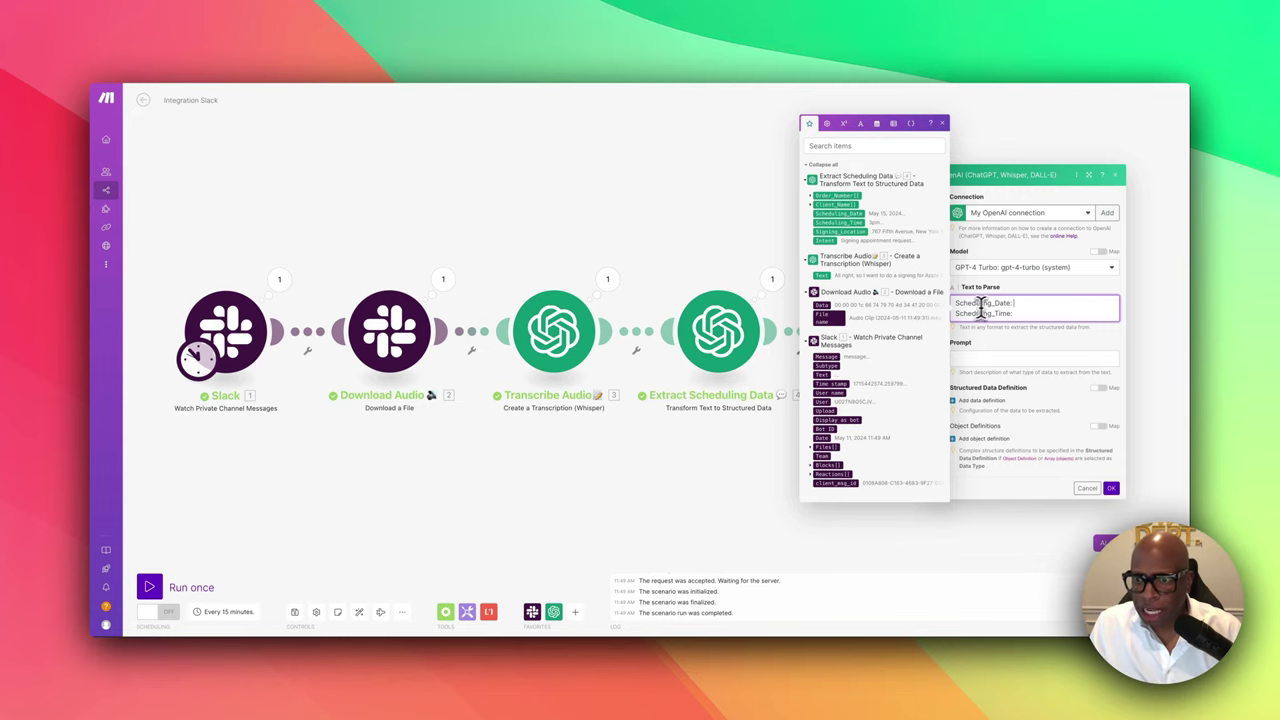
{"action": "left_click", "coordinate": [840, 214]}
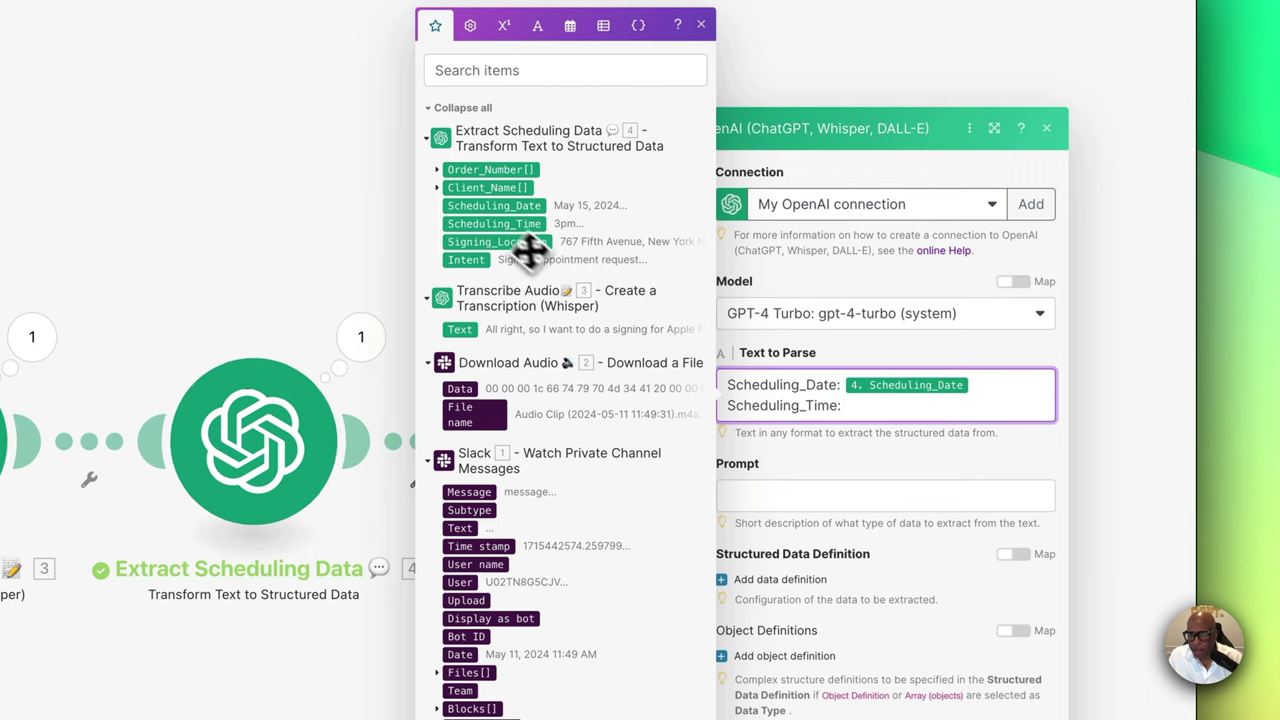
{"action": "left_click", "coordinate": [503, 224]}
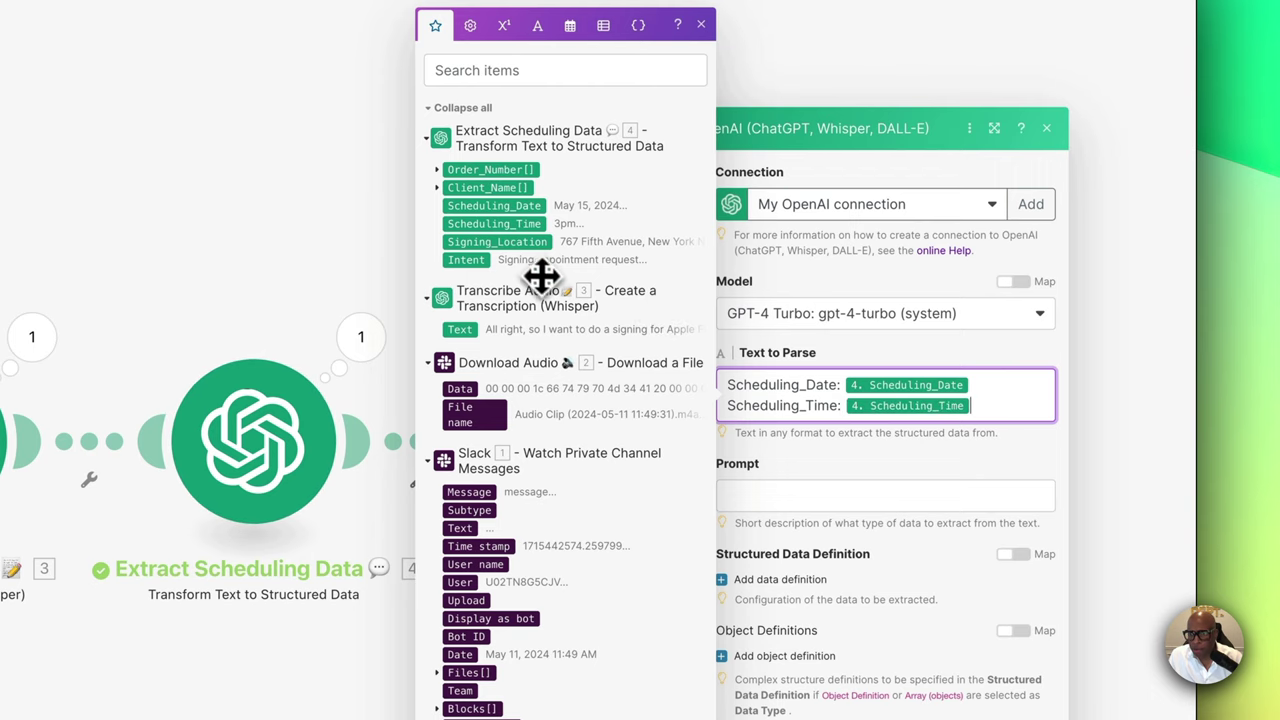
Enter a prompt converting Scheduling_Date to MM/DD/YY without 1st, 2nd, 3rd endings and Scheduling_Time to hh:mm military time without am or pm
{"action": "left_click", "coordinate": [843, 497]}
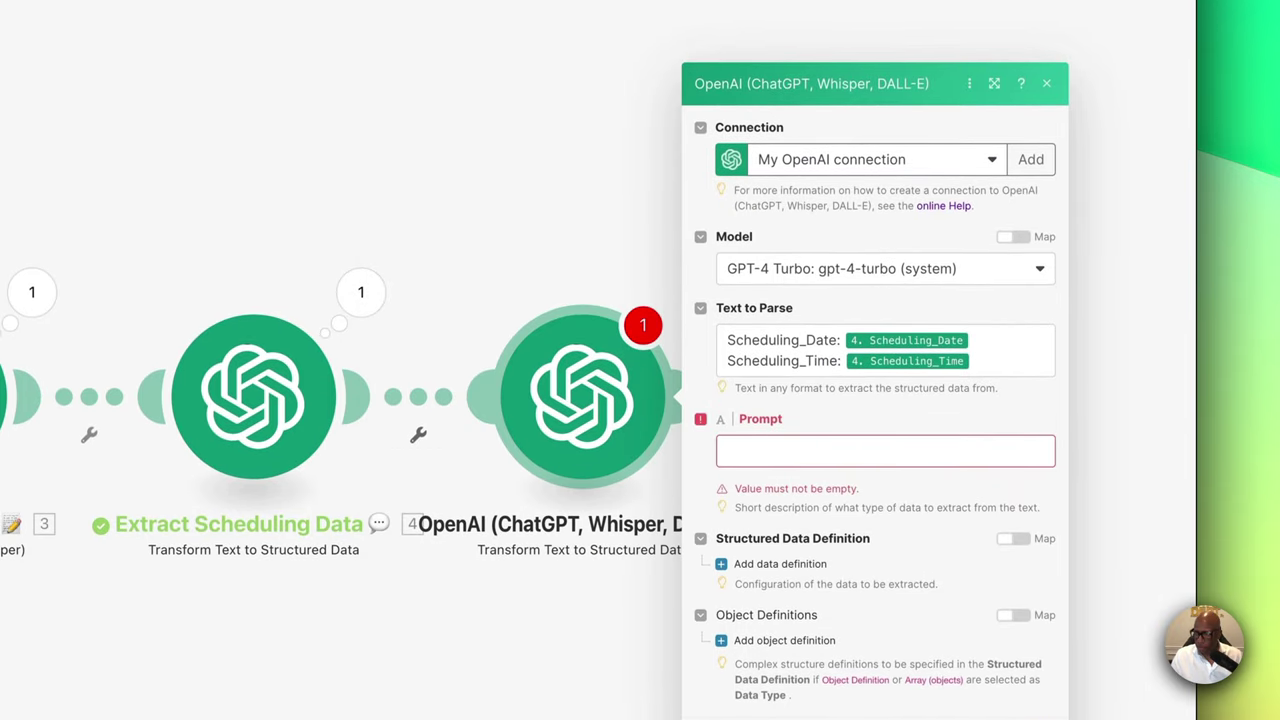
{"action": "left_click", "coordinate": [916, 455]}
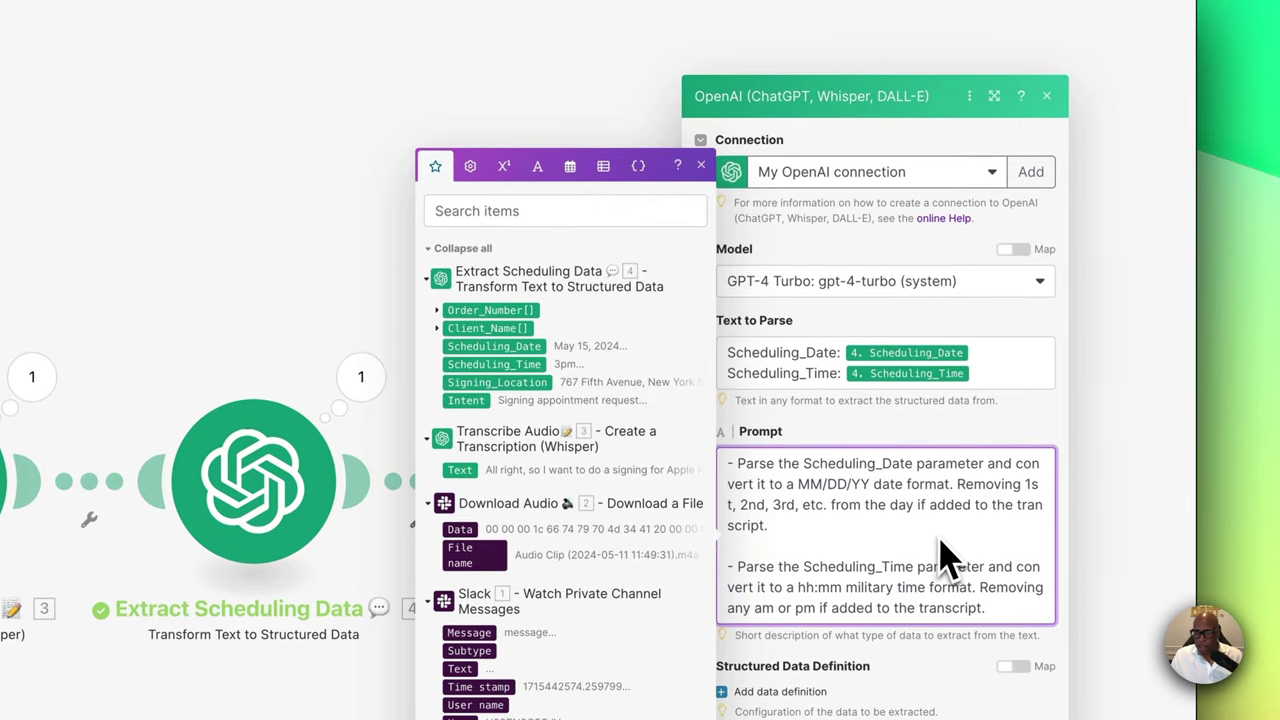
{"action": "left_click", "coordinate": [702, 233]}
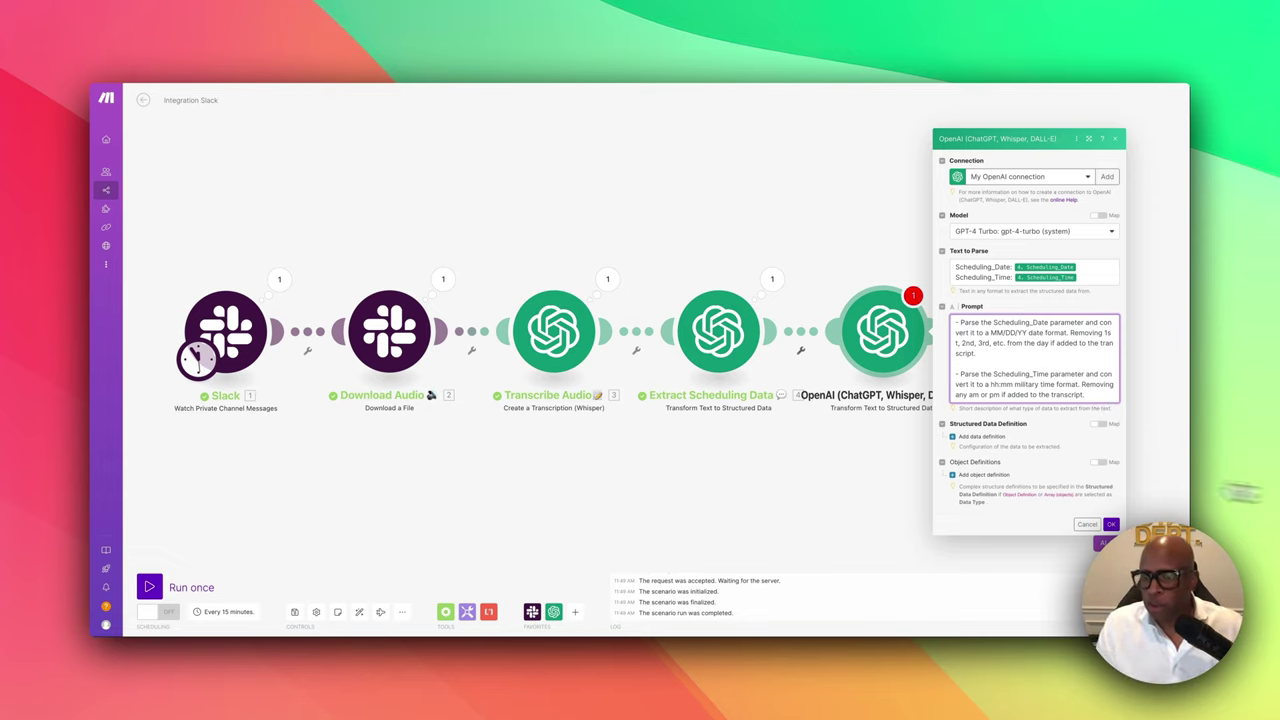
Add a data definition with the parameter name Formatted_Scheduling_Date and the description "Scheduling Date Formattedf"
{"action": "left_click", "coordinate": [965, 437]}
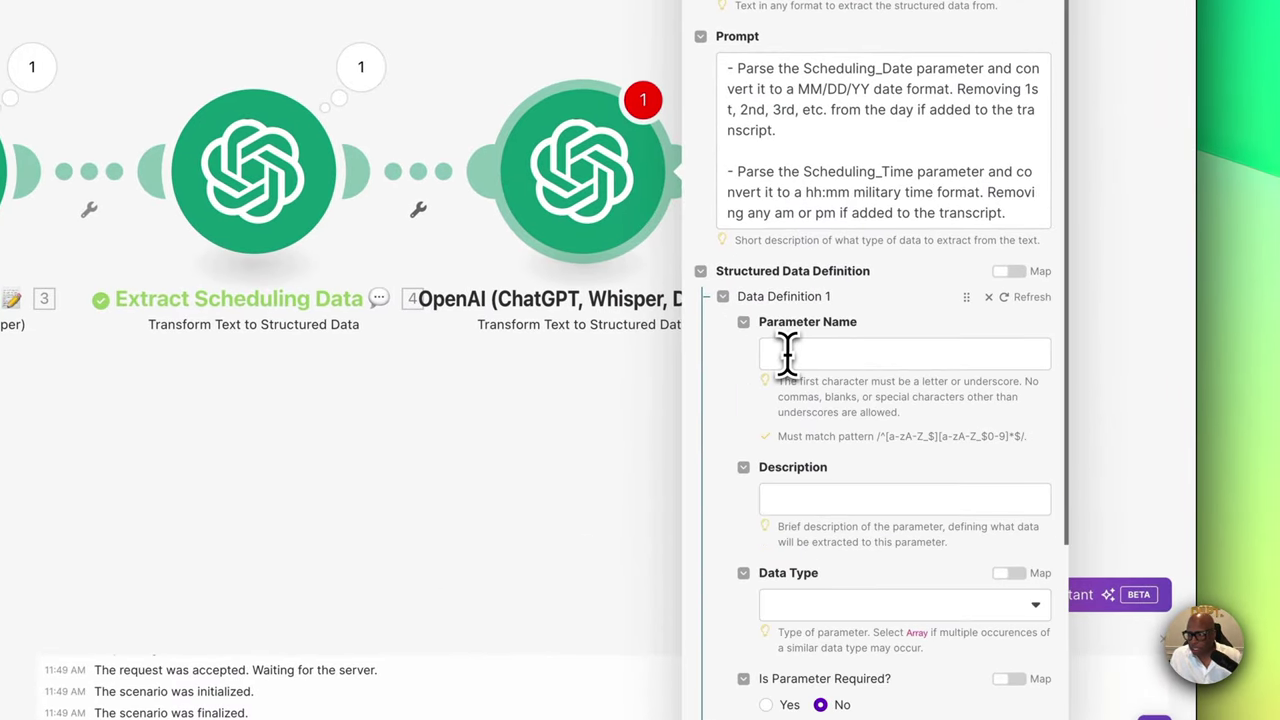
{"action": "left_click", "coordinate": [786, 354]}
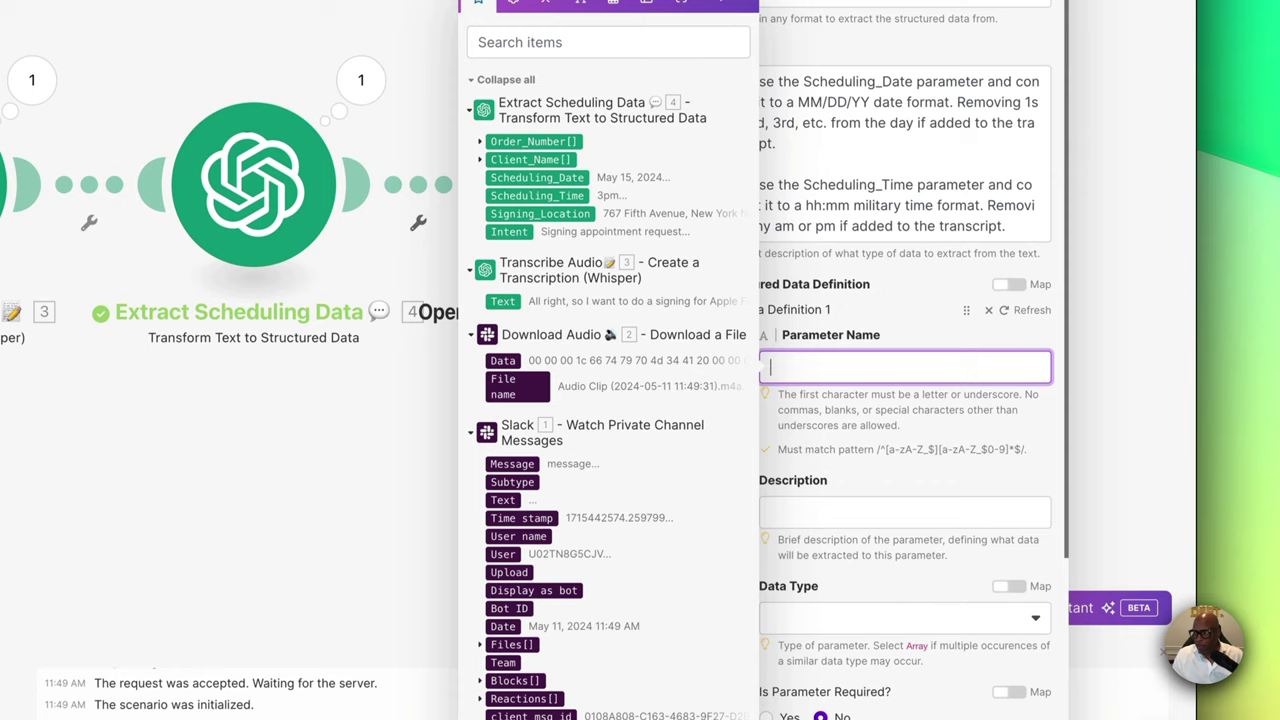
{"action": "key", "text": "Escape"}
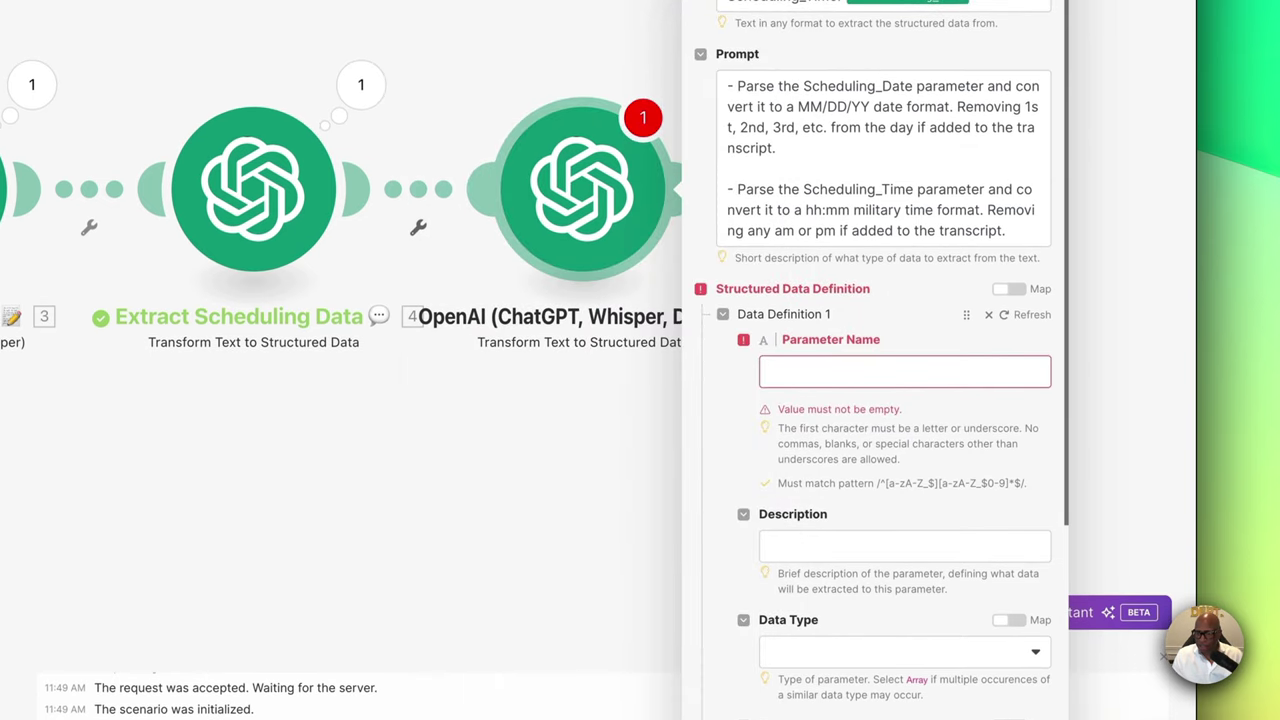
{"action": "left_click", "coordinate": [900, 372]}
{"action": "type", "text": "Formatted_Scheduling_Date"}
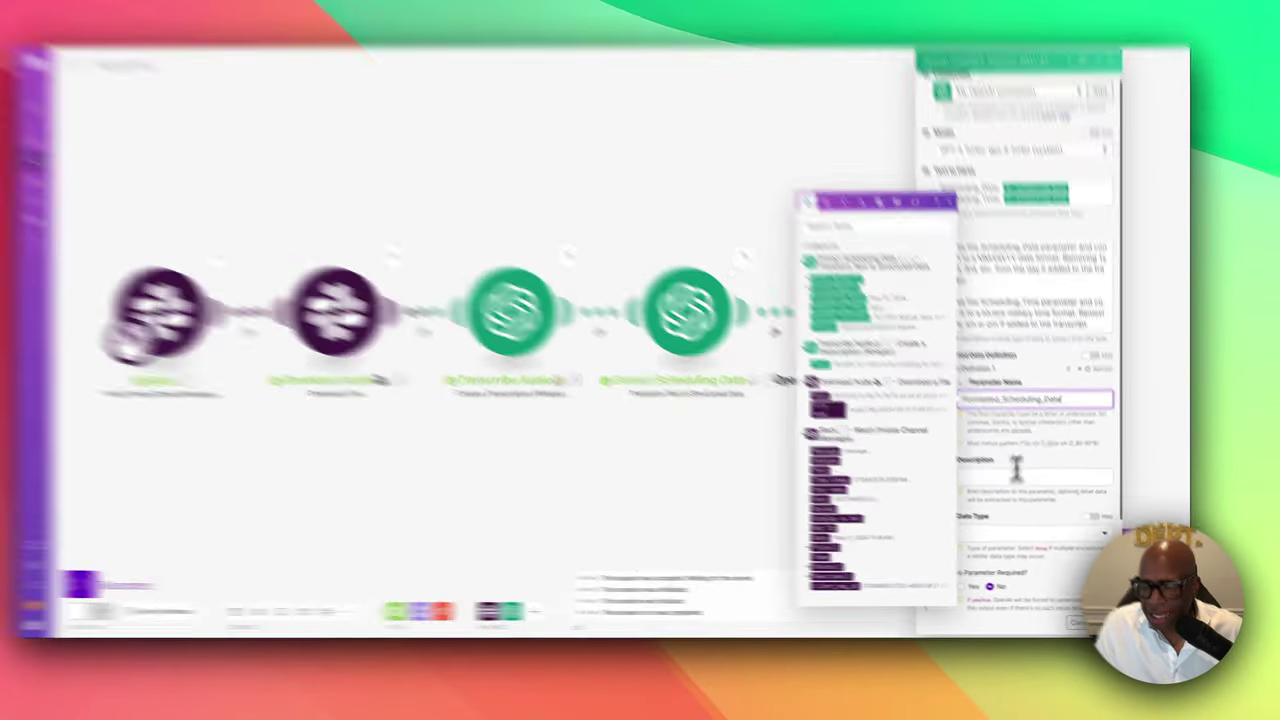
{"action": "left_click", "coordinate": [1010, 486]}
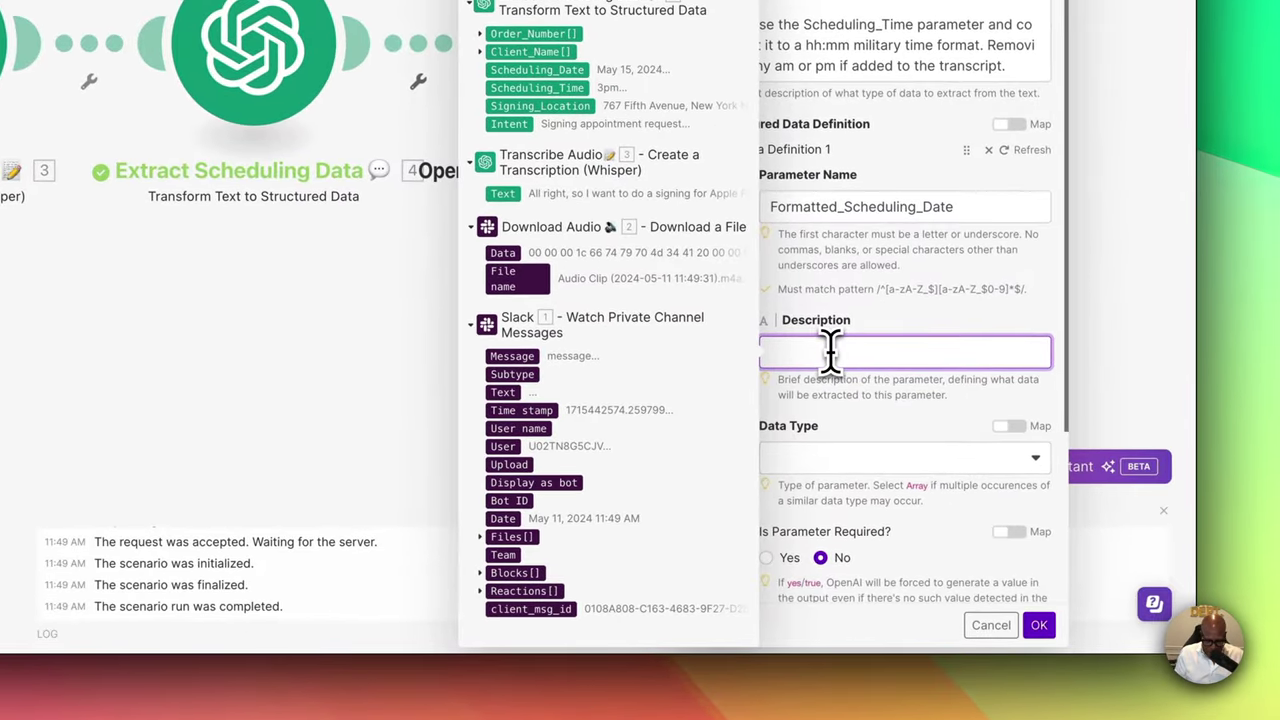
{"action": "type", "text": "Schedul"}
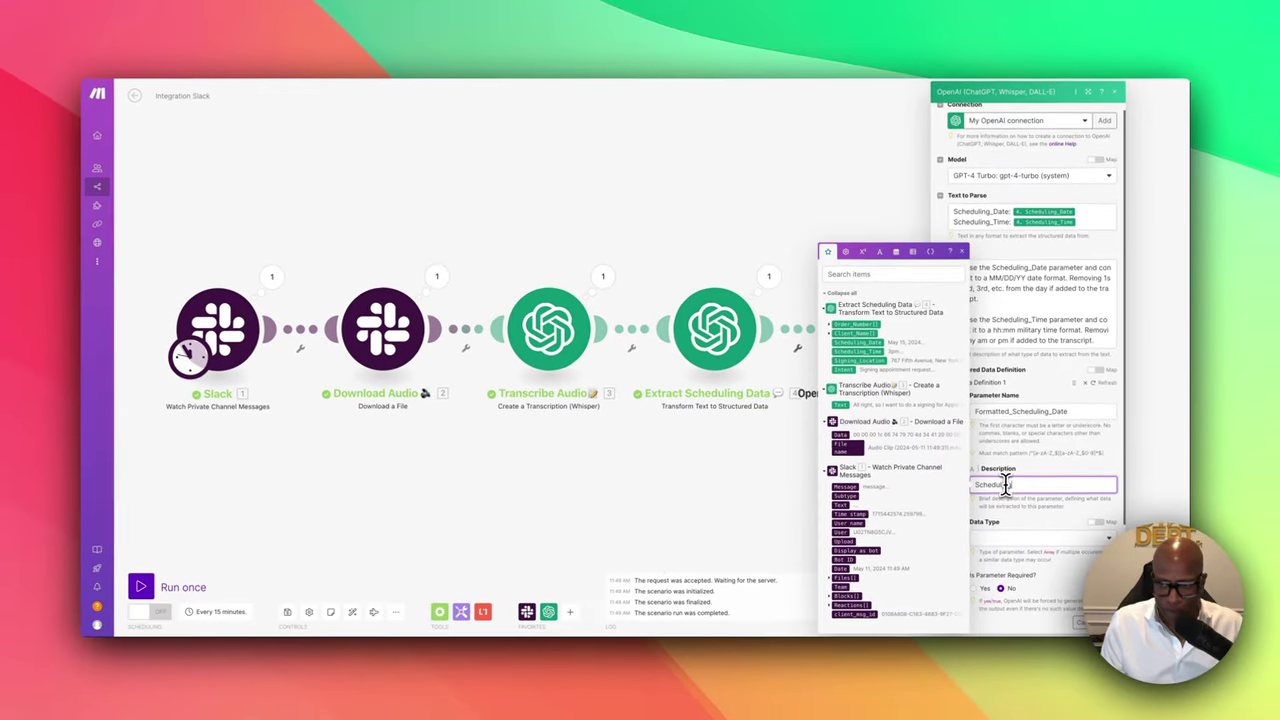
{"action": "type", "text": "ing Date Formatted"}
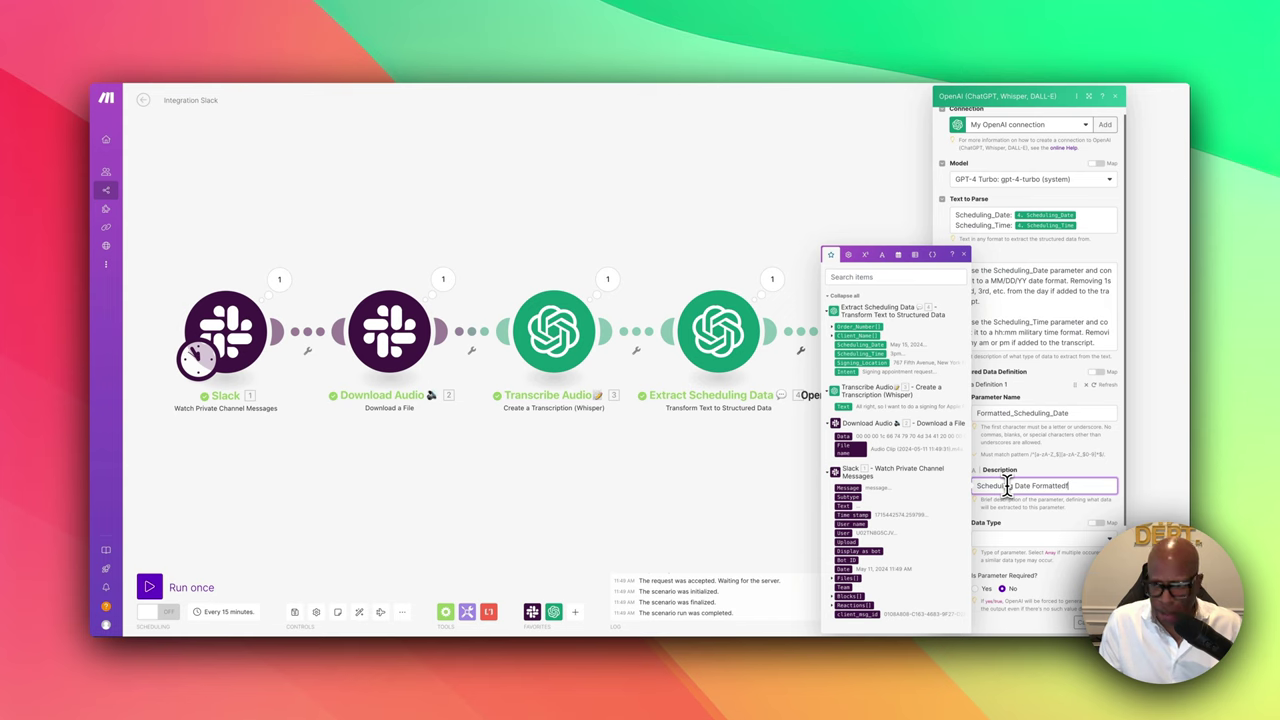
Set the Formatted_Scheduling_Date data type to Text, add the value example 01/01/2024, and collapse the definition
{"action": "scroll", "coordinate": [1007, 490], "scroll_direction": "down", "scroll_amount": 3}
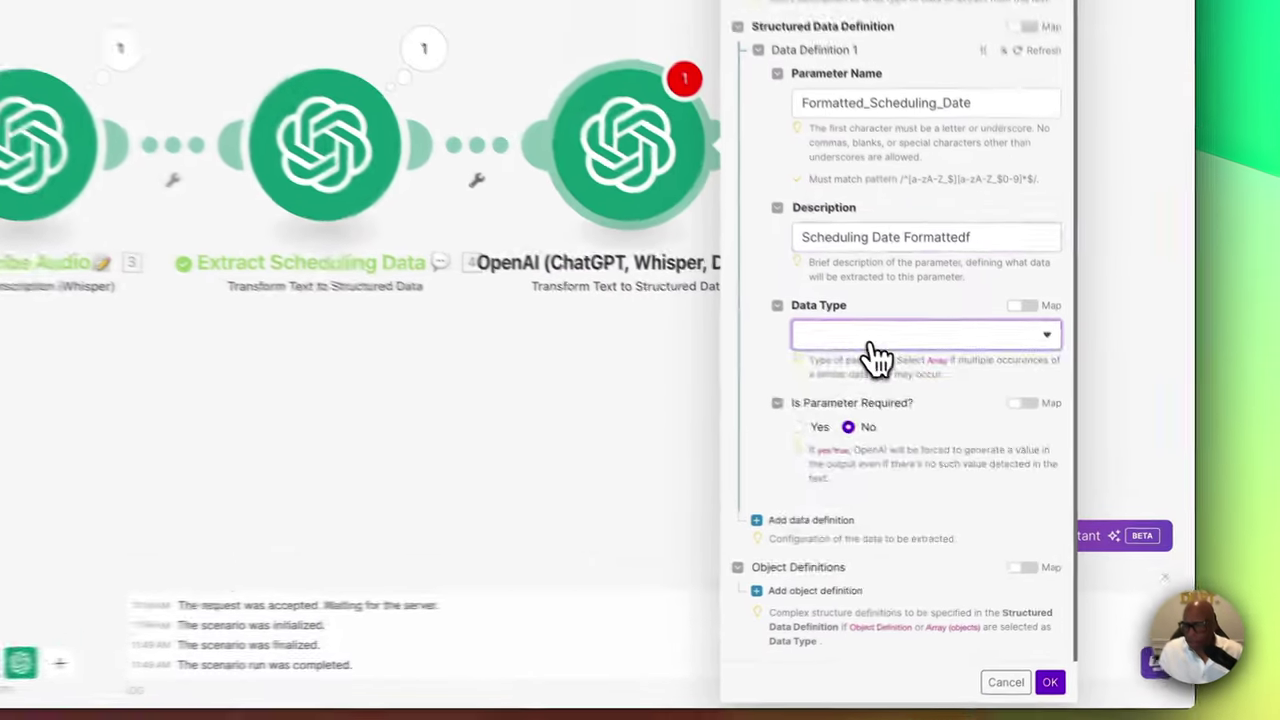
{"action": "left_click", "coordinate": [1015, 437]}
{"action": "left_click", "coordinate": [1012, 446]}
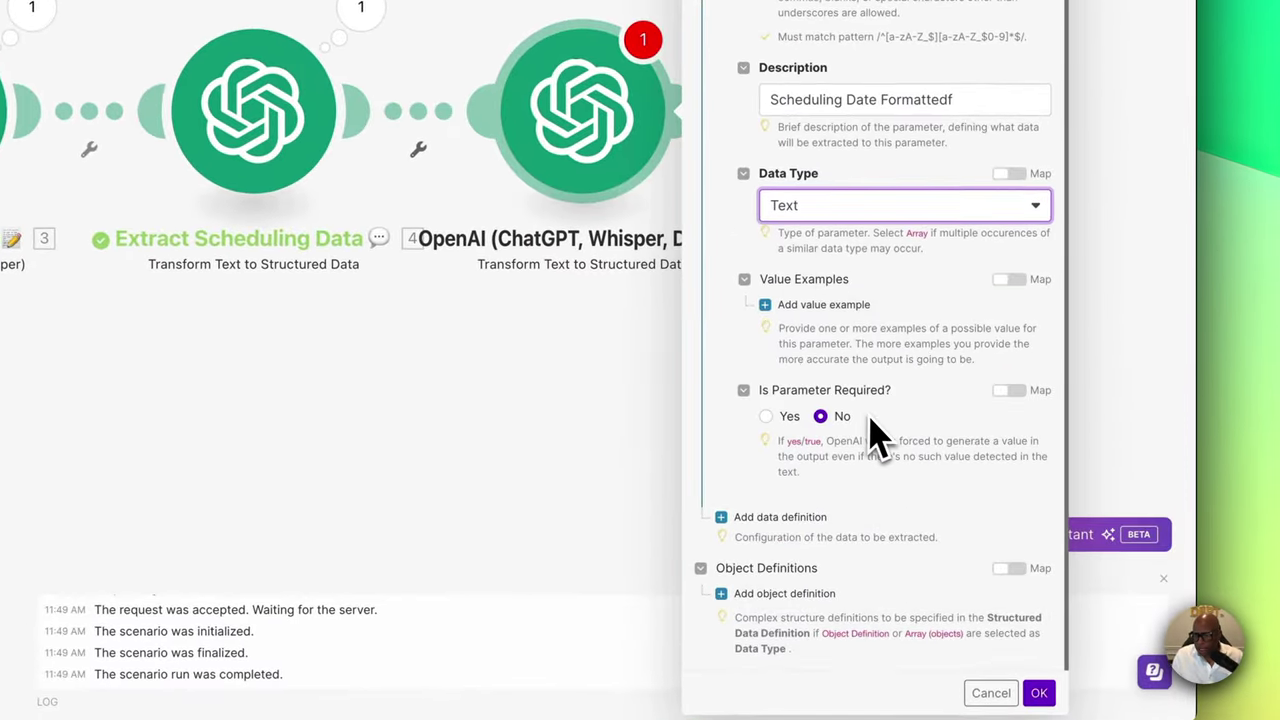
{"action": "left_click", "coordinate": [778, 308]}
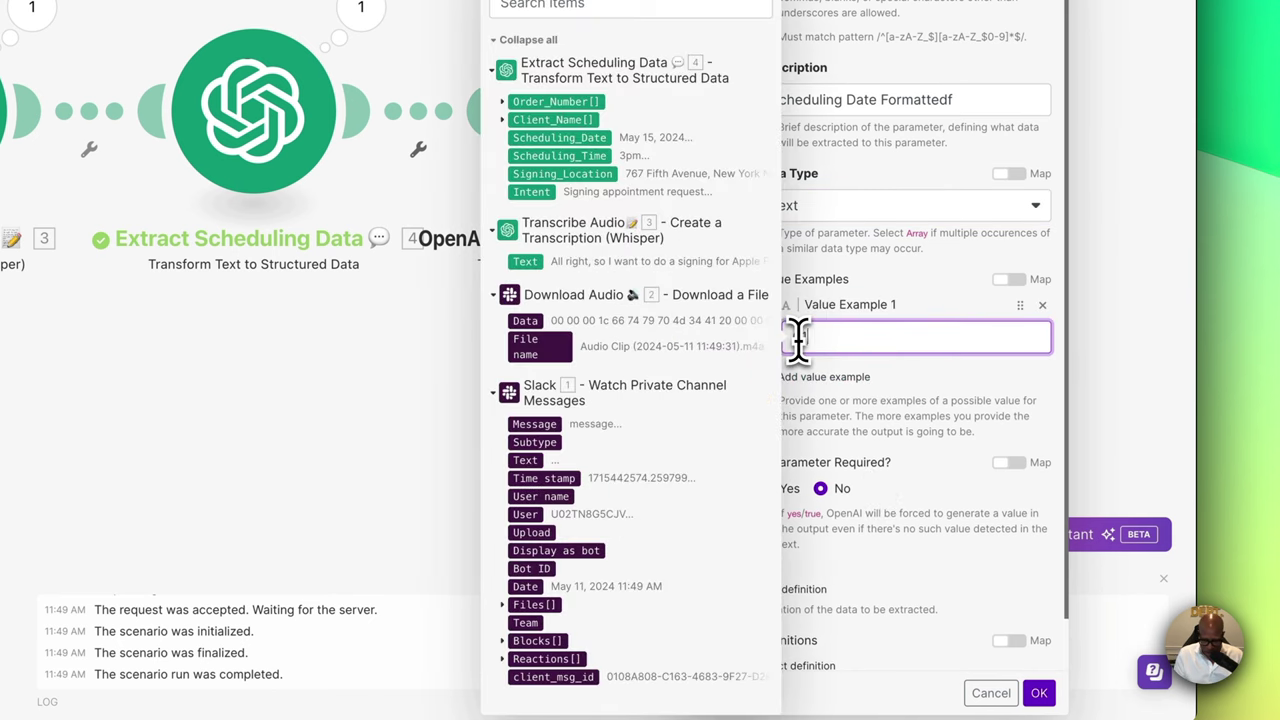
{"action": "type", "text": "05/01/2024"}
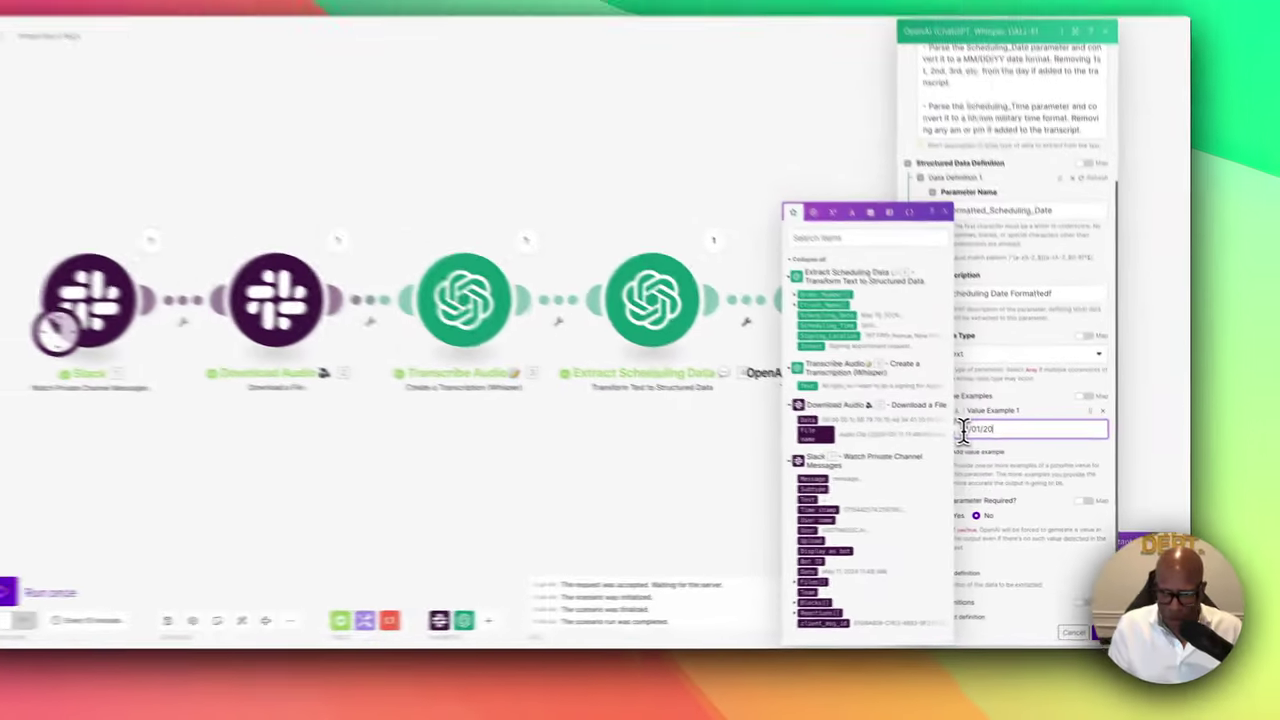
{"action": "scroll", "coordinate": [995, 445], "scroll_direction": "down", "scroll_amount": 2}
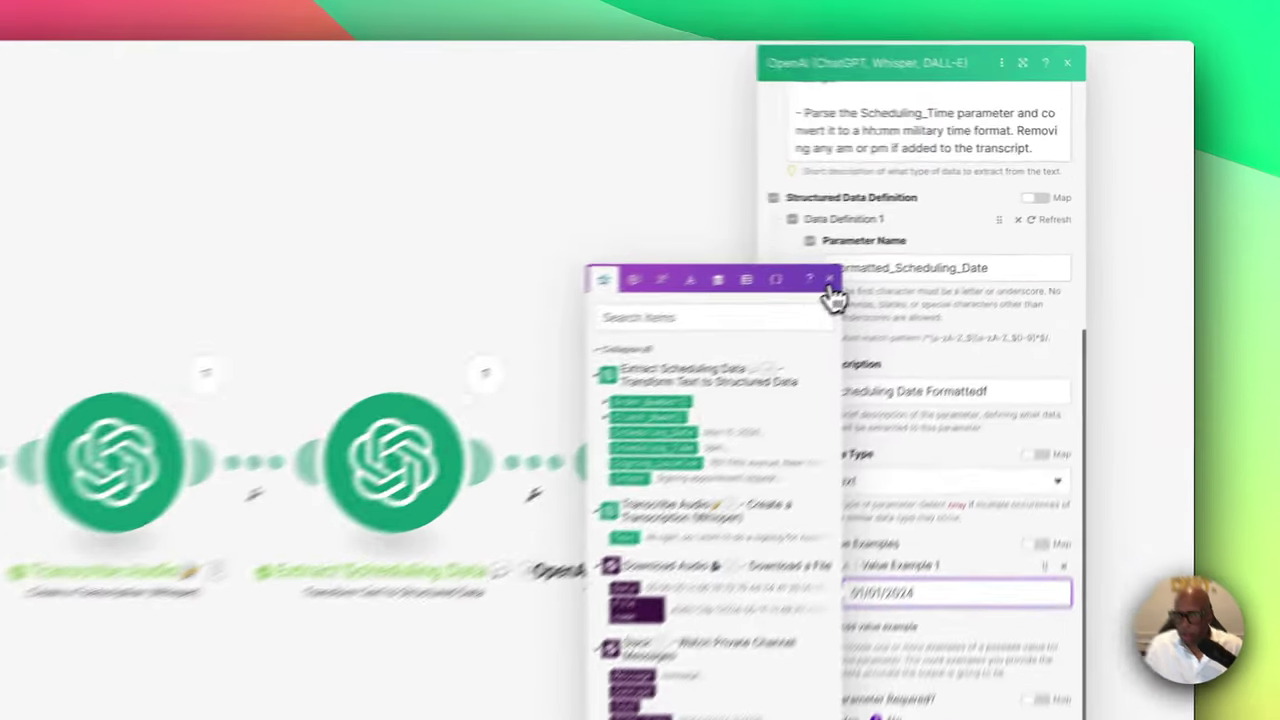
{"action": "left_click", "coordinate": [978, 225]}
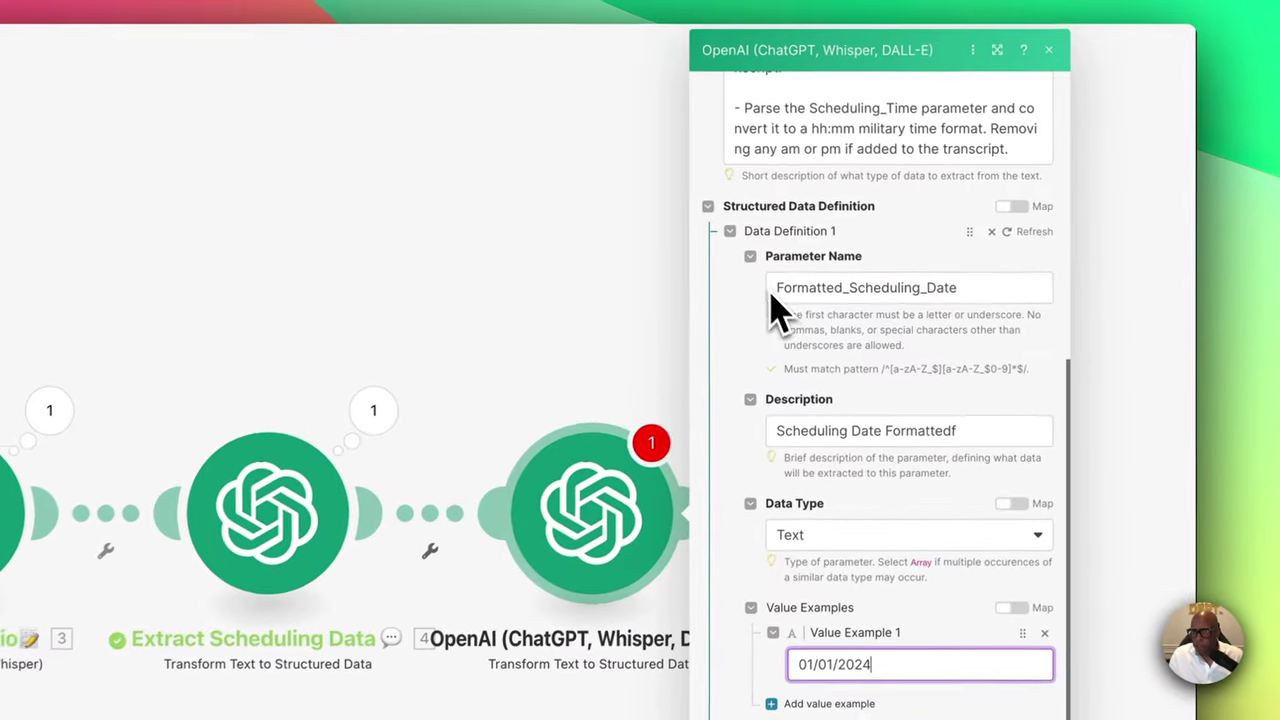
{"action": "left_click", "coordinate": [963, 200]}
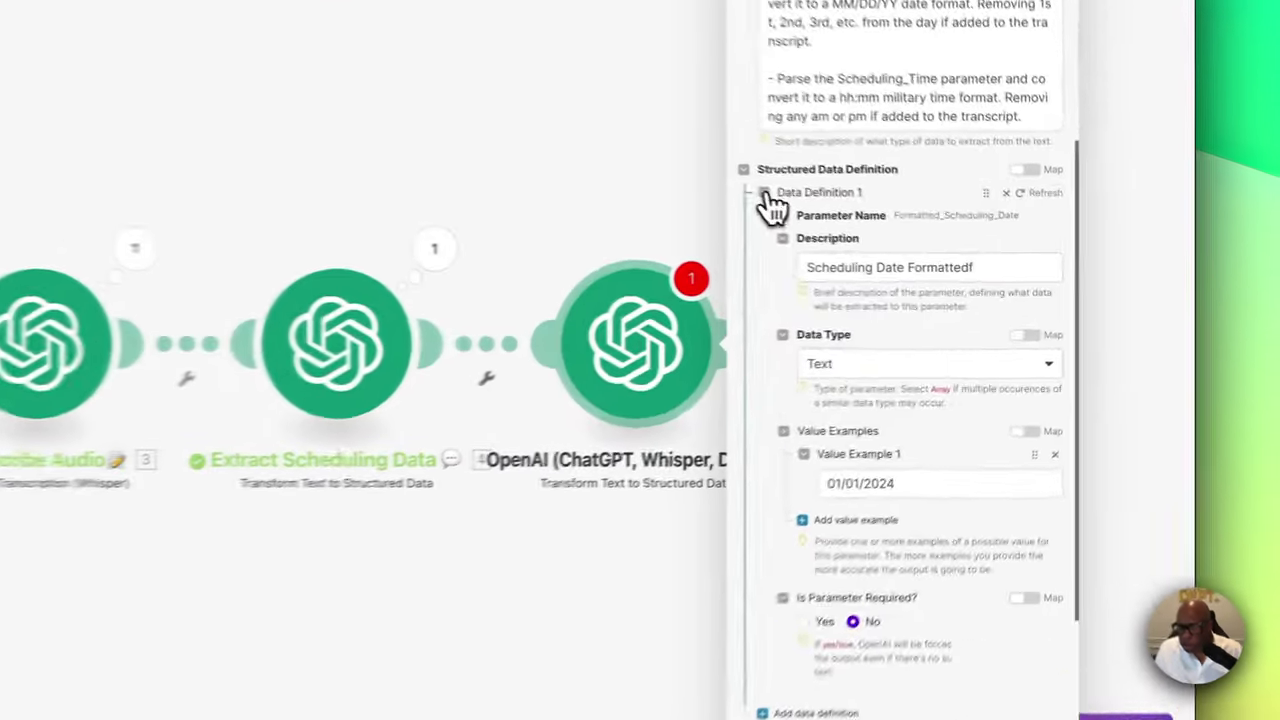
{"action": "left_click", "coordinate": [958, 249]}
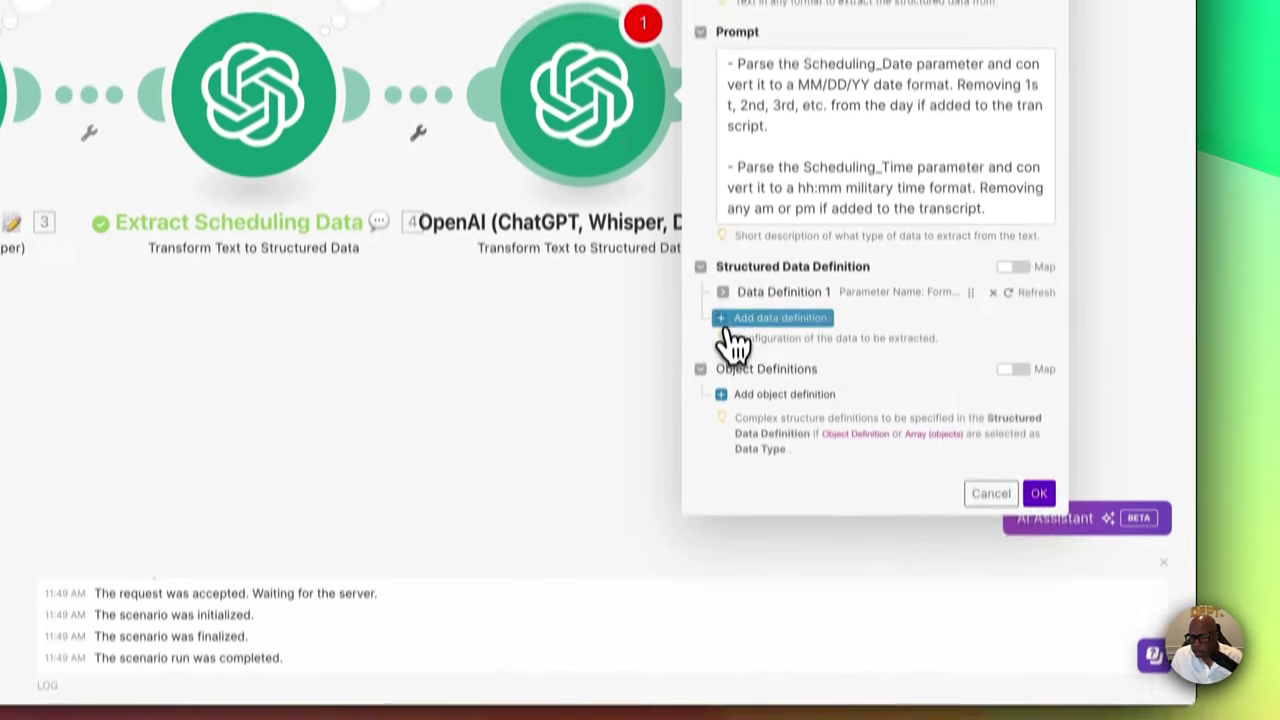
Add a second data definition with the parameter name Formatted_Scheduling_Time and the description "Scheduling Time"
{"action": "left_click", "coordinate": [732, 567]}
{"action": "left_click", "coordinate": [835, 262]}
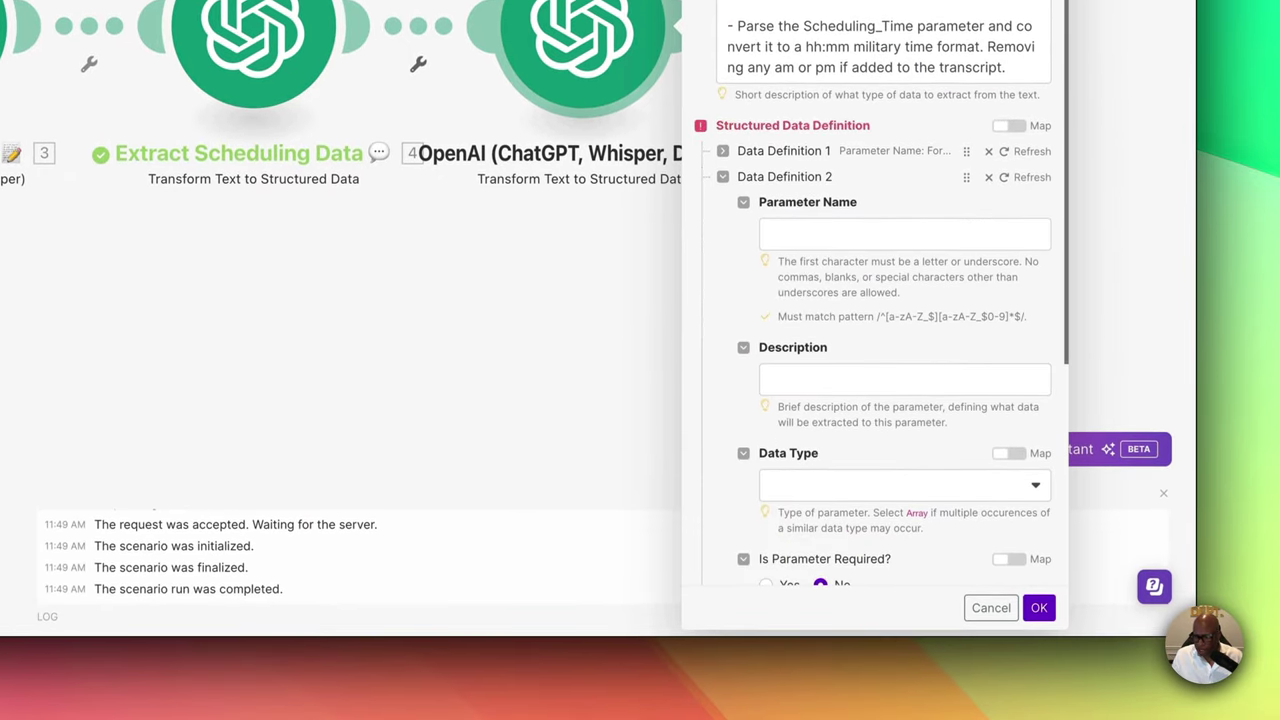
{"action": "left_click", "coordinate": [795, 233]}
{"action": "type", "text": "Formatted_Scheduling_Time"}
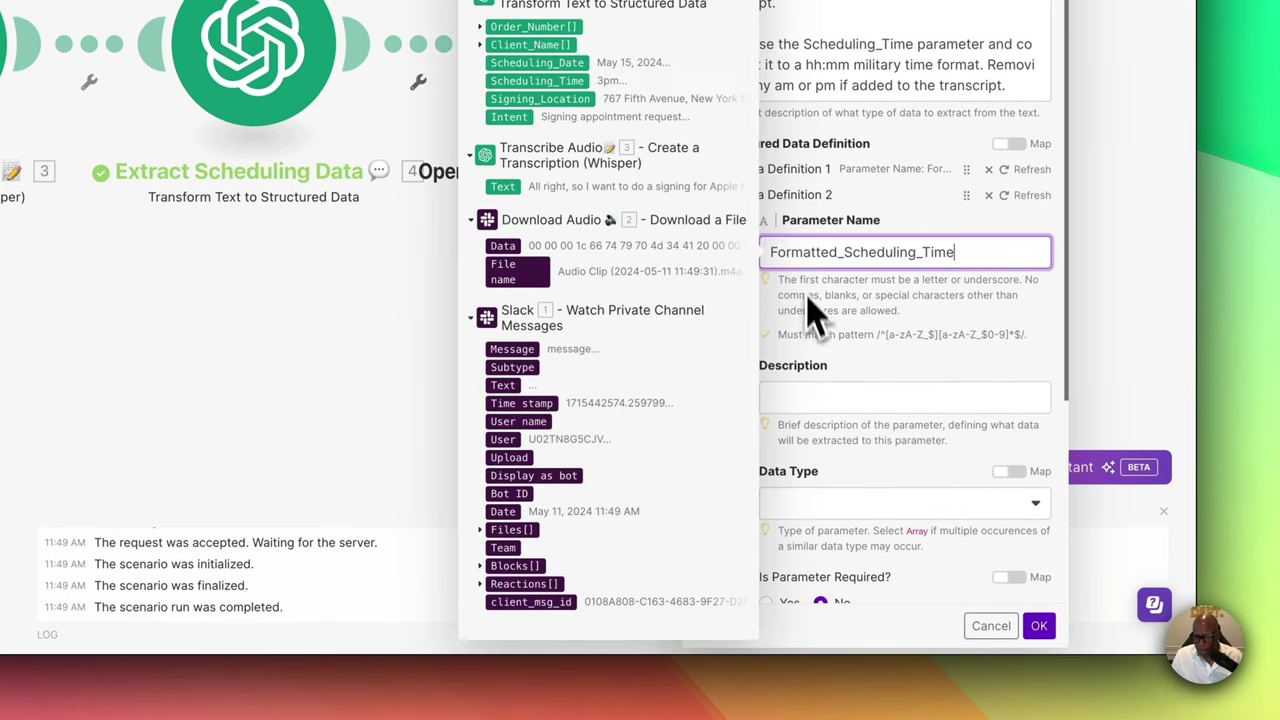
{"action": "left_click", "coordinate": [798, 396]}
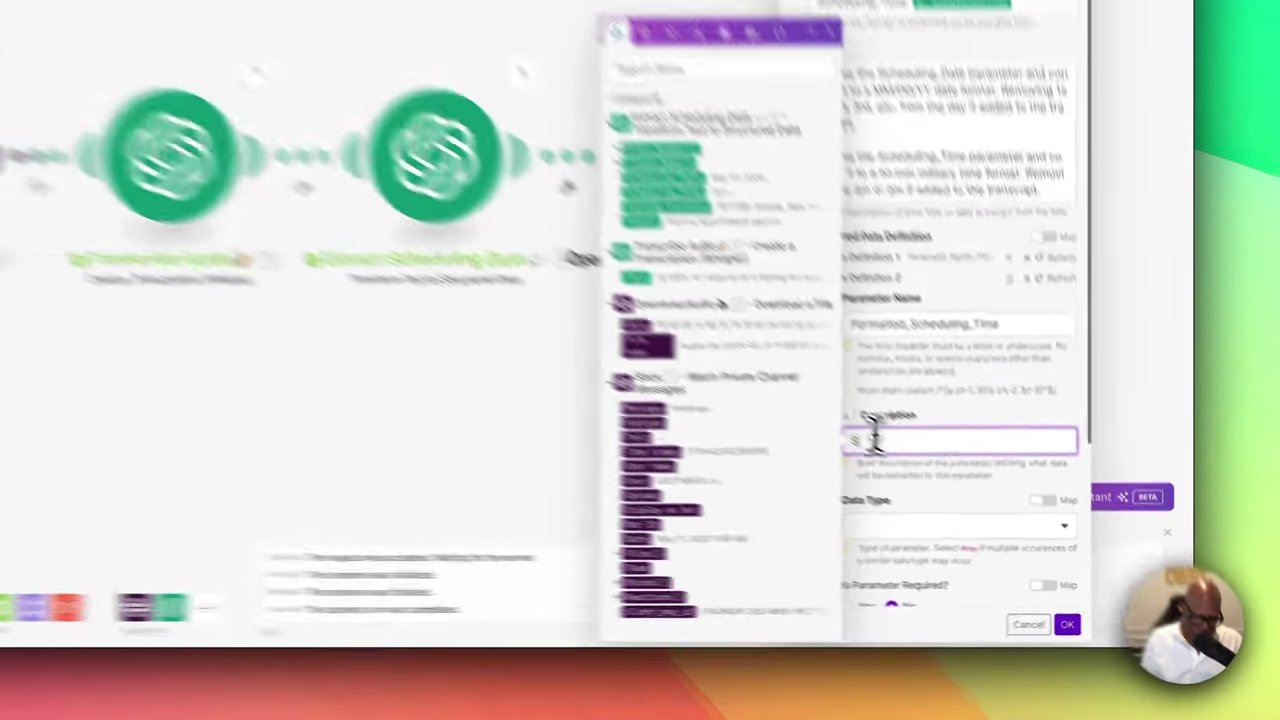
{"action": "type", "text": "Scheduling T"}
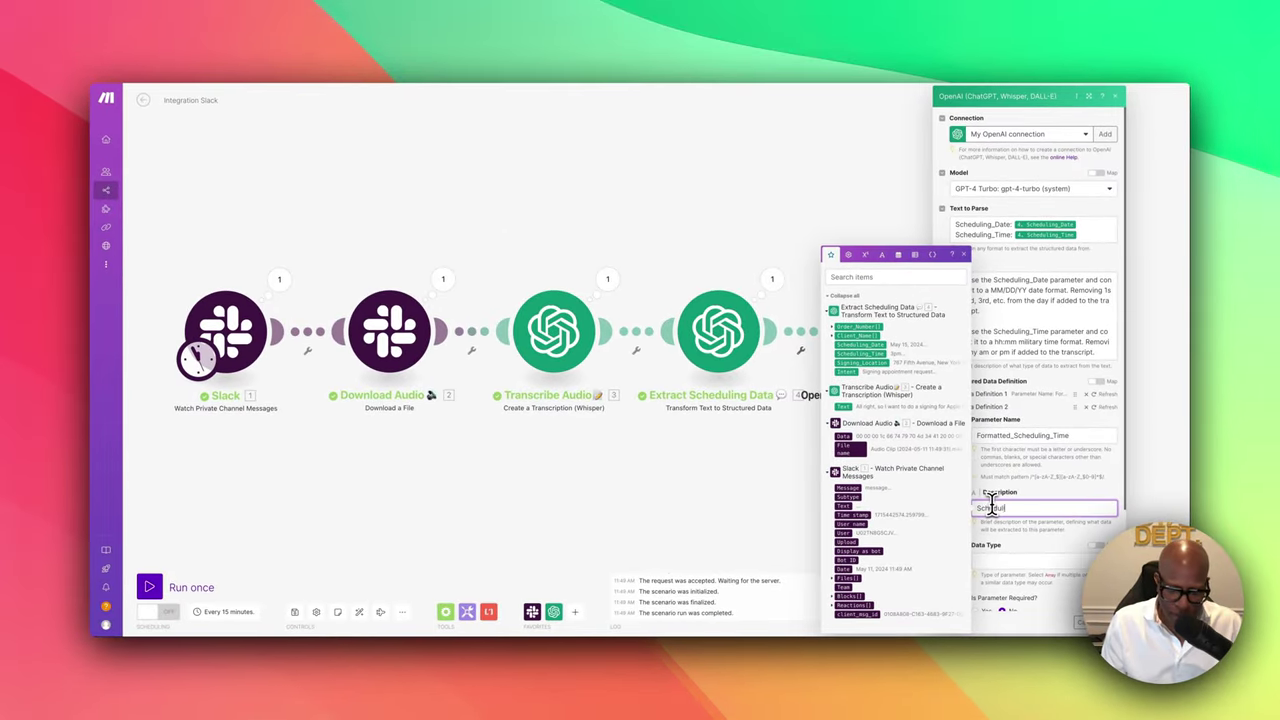
{"action": "type", "text": "ime"}
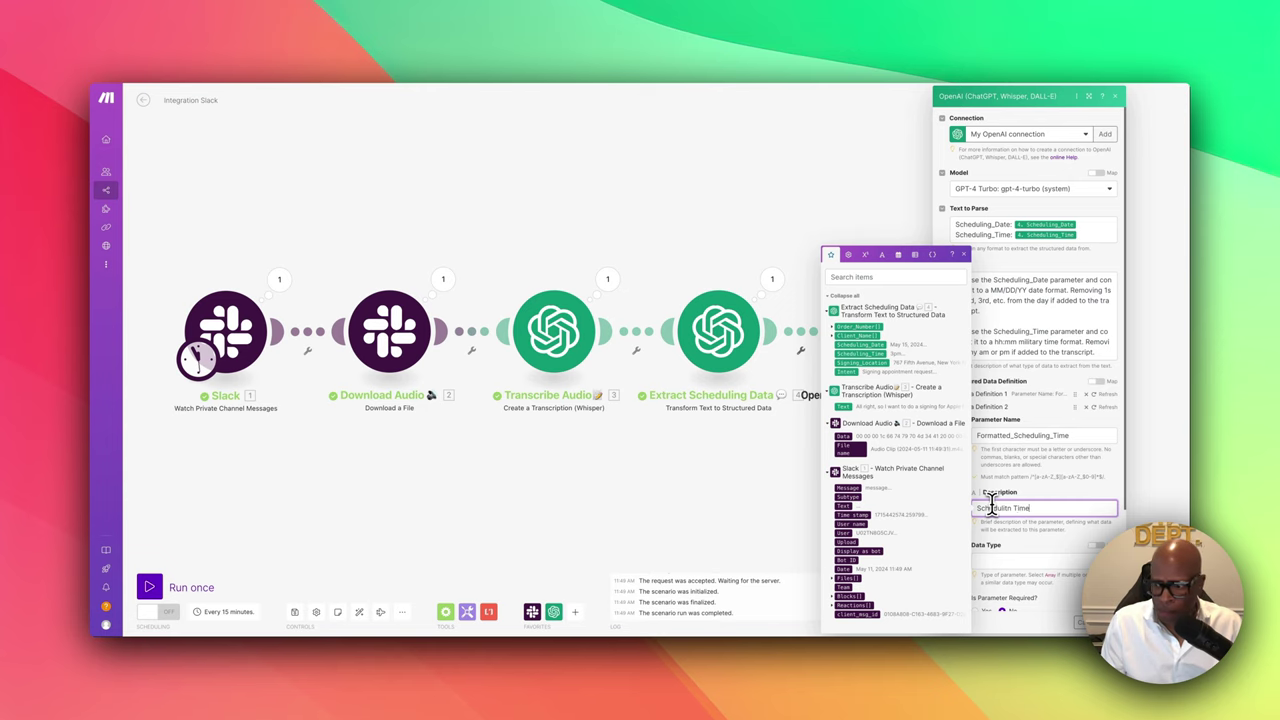
{"action": "scroll", "coordinate": [1008, 500], "scroll_direction": "down", "scroll_amount": 2}
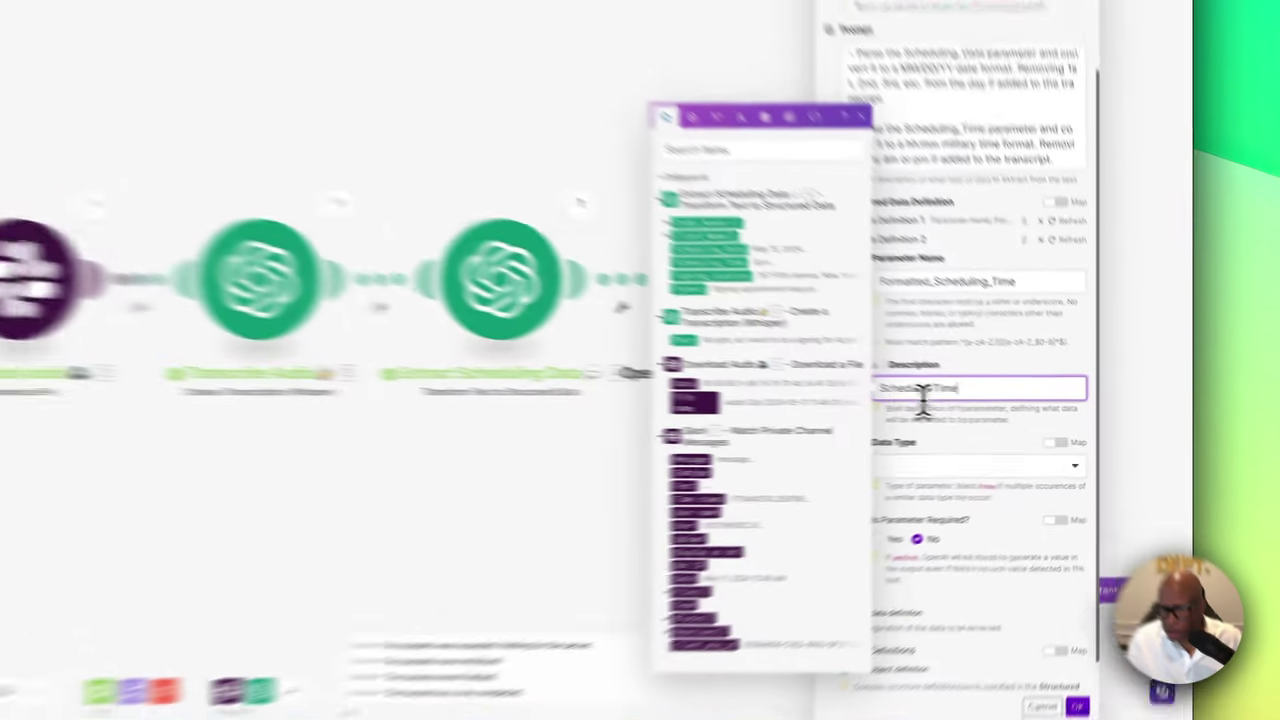
{"action": "double_click", "coordinate": [1004, 405]}
{"action": "type", "text": "Schedul"}
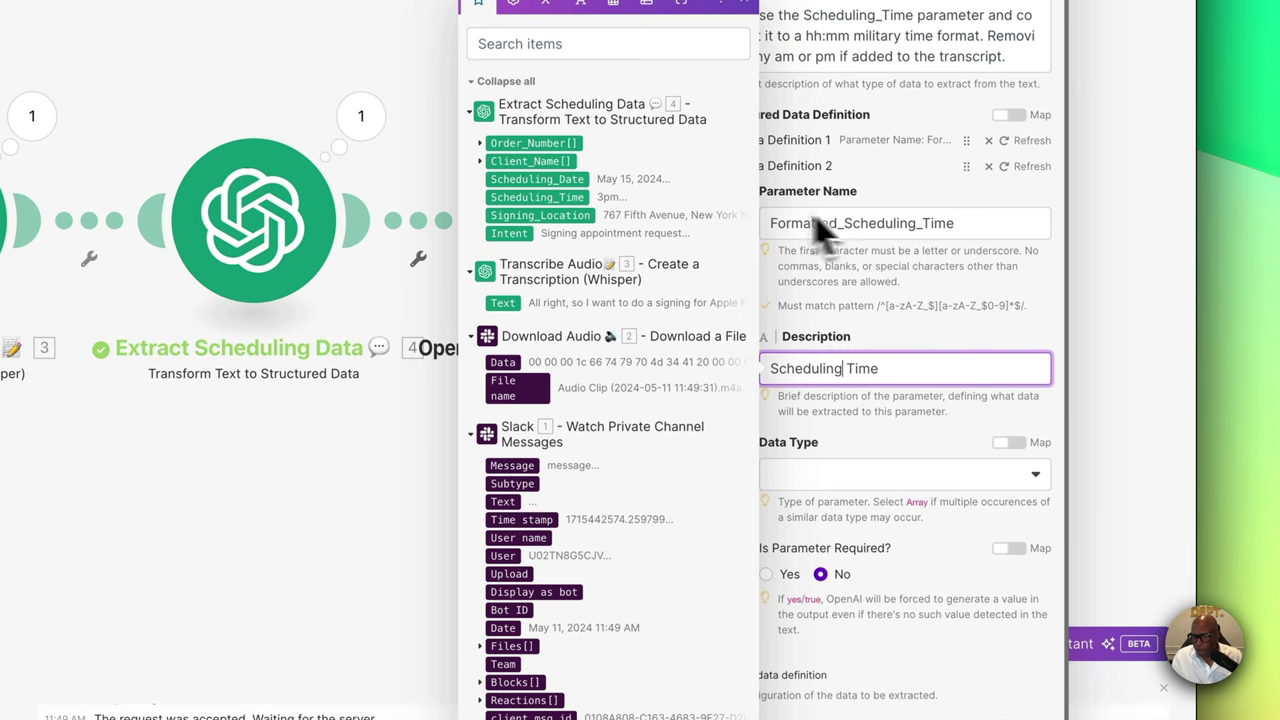
Set the Formatted_Scheduling_Time data type to Text and add the value examples 01:00 and 10:30
{"action": "left_click", "coordinate": [856, 476]}
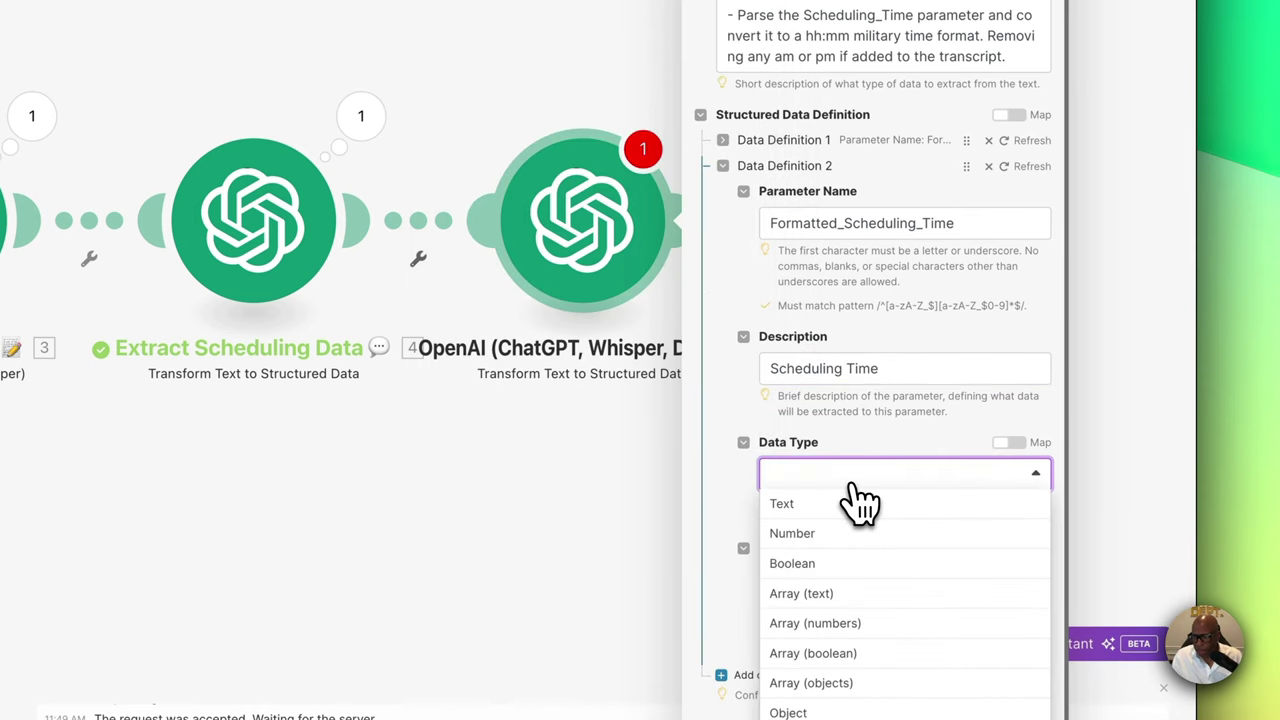
{"action": "left_click", "coordinate": [840, 508]}
{"action": "scroll", "coordinate": [849, 540], "scroll_direction": "down", "scroll_amount": 2}
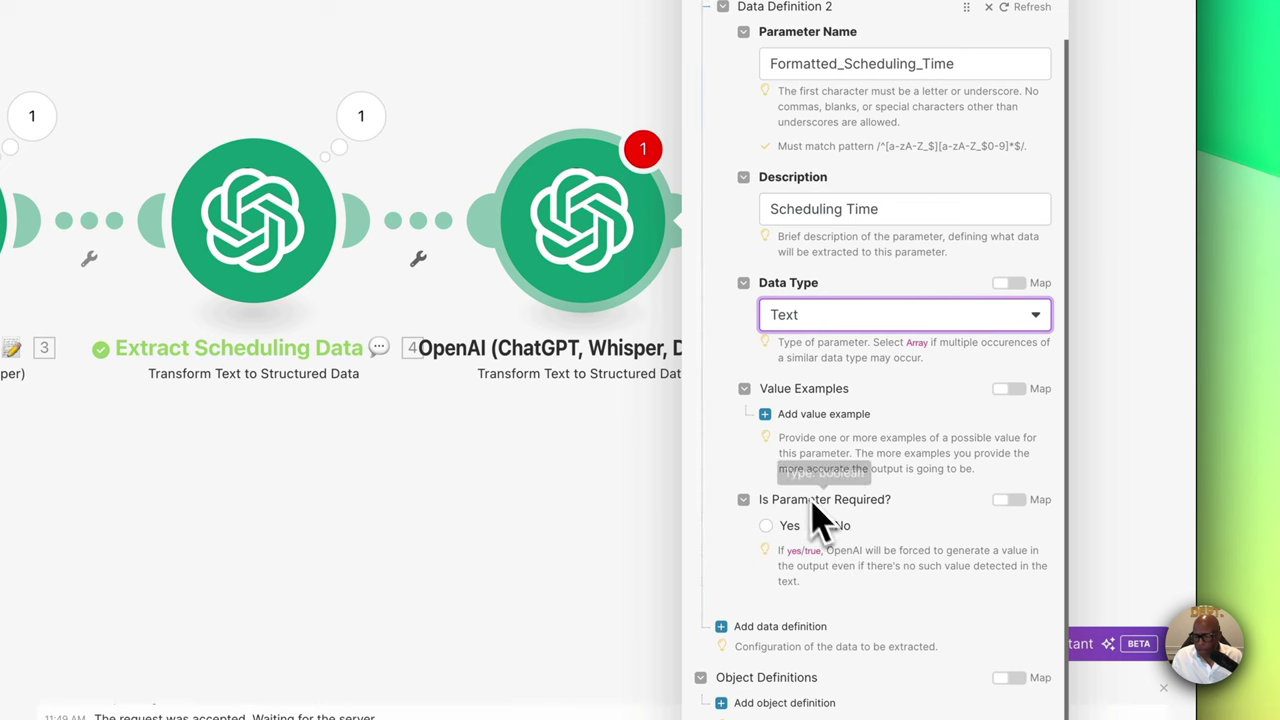
{"action": "left_click", "coordinate": [768, 414]}
{"action": "left_click", "coordinate": [805, 440]}
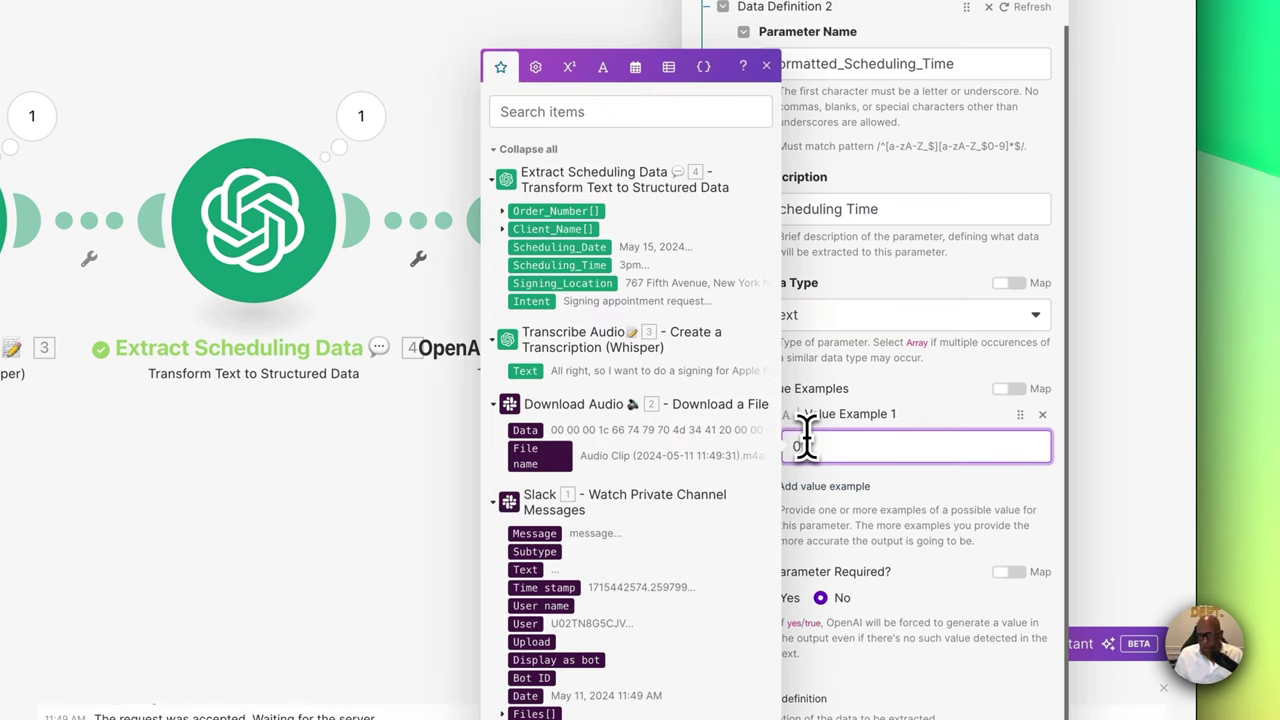
{"action": "type", "text": "09:00"}
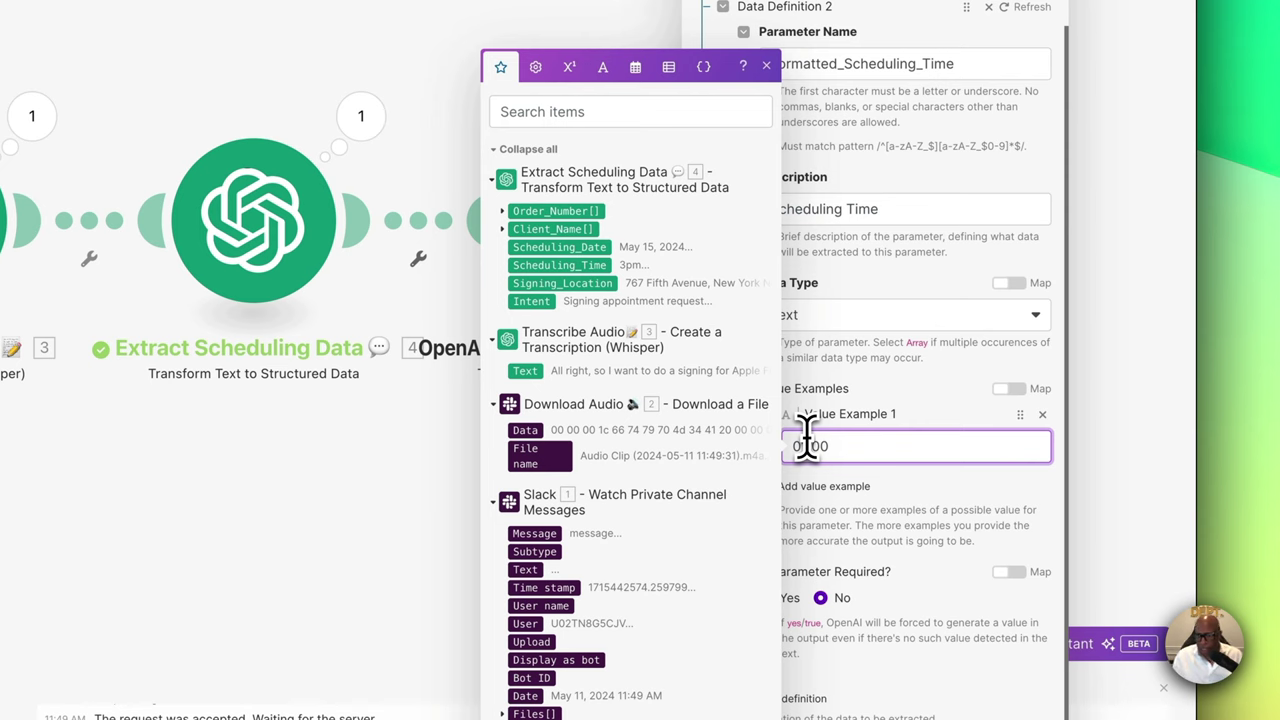
{"action": "left_click", "coordinate": [865, 494]}
{"action": "left_click", "coordinate": [785, 492]}
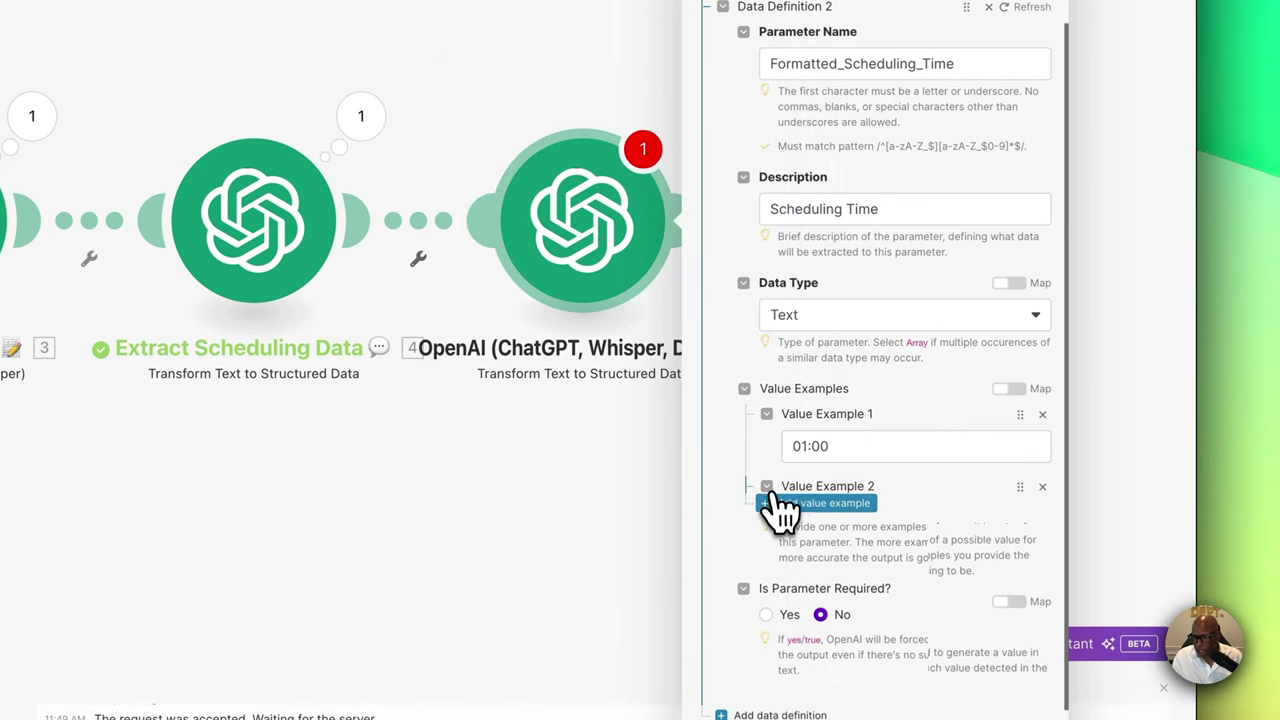
{"action": "left_click", "coordinate": [805, 517]}
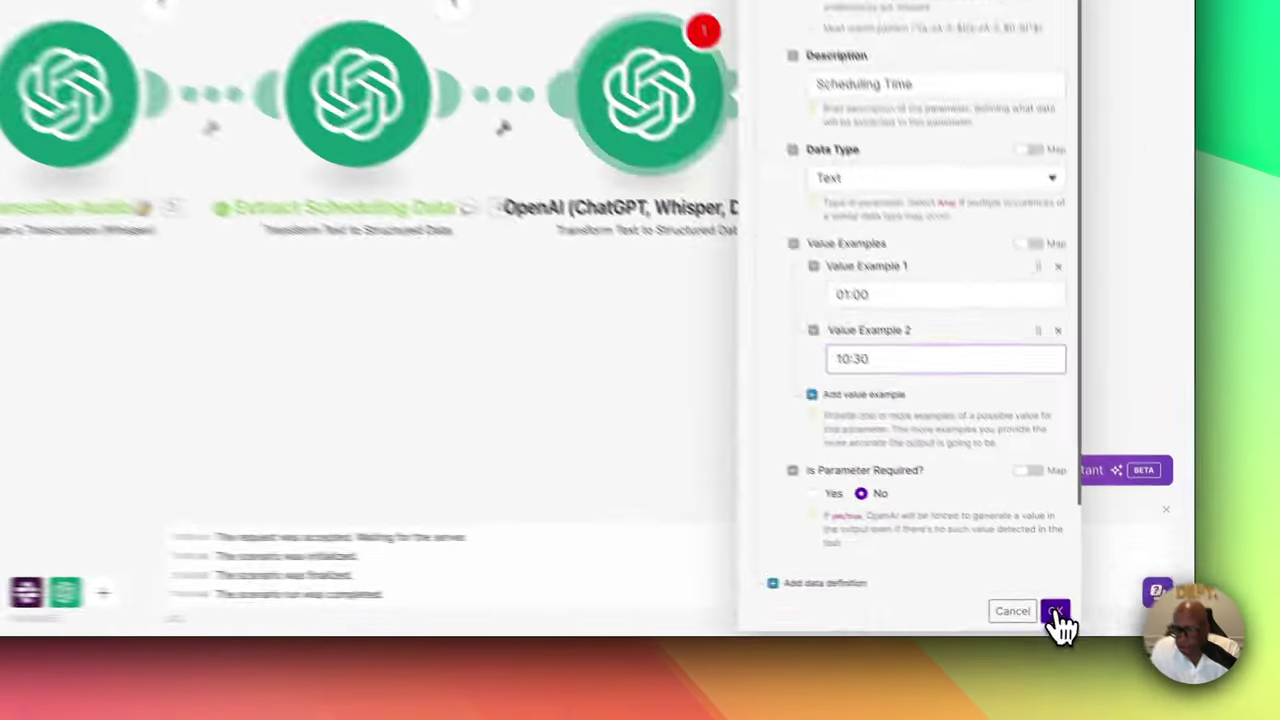
Save the new OpenAI module's data definitions and rename the module as Formatted Date/Time
{"action": "left_click", "coordinate": [1108, 622]}
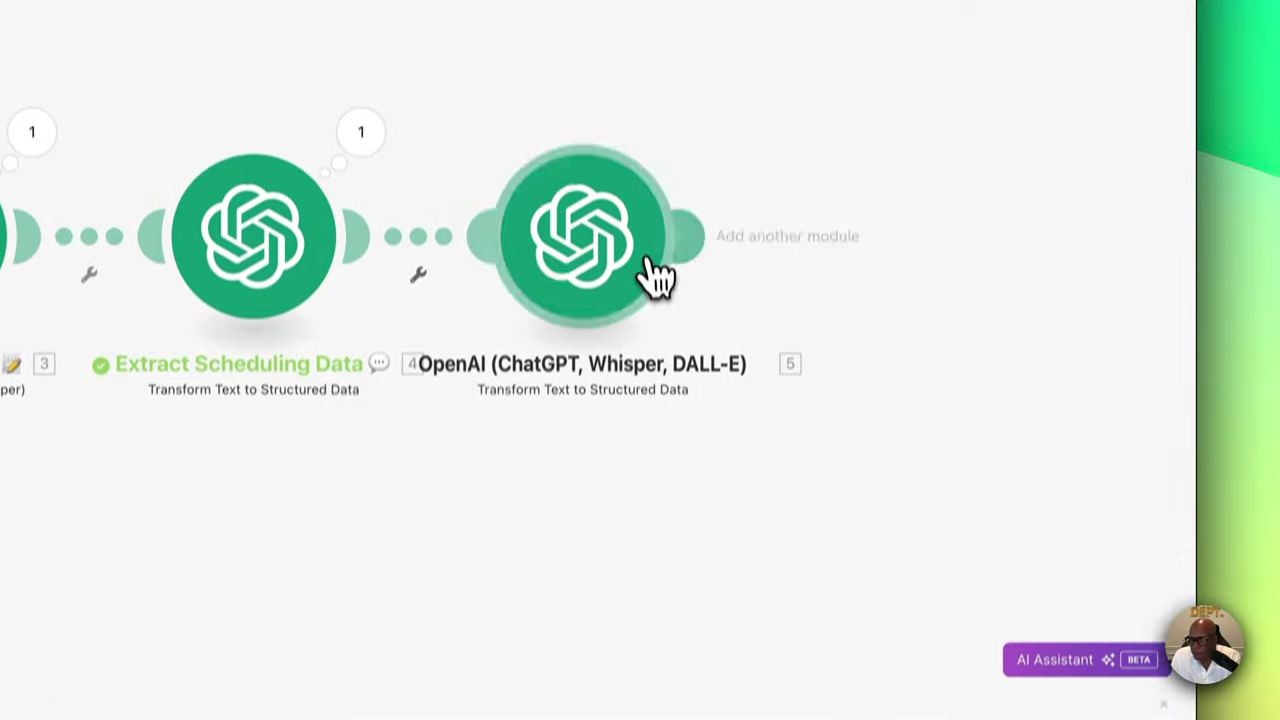
{"action": "right_click", "coordinate": [626, 197]}
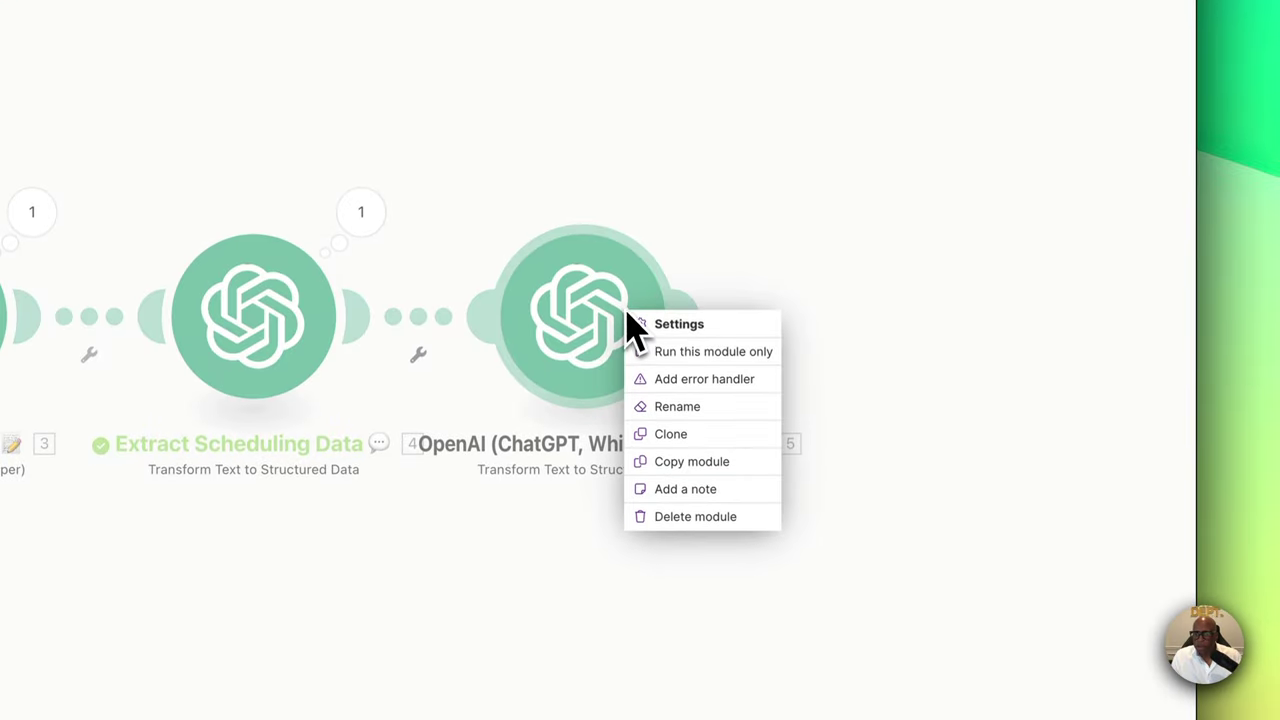
{"action": "left_click", "coordinate": [690, 407]}
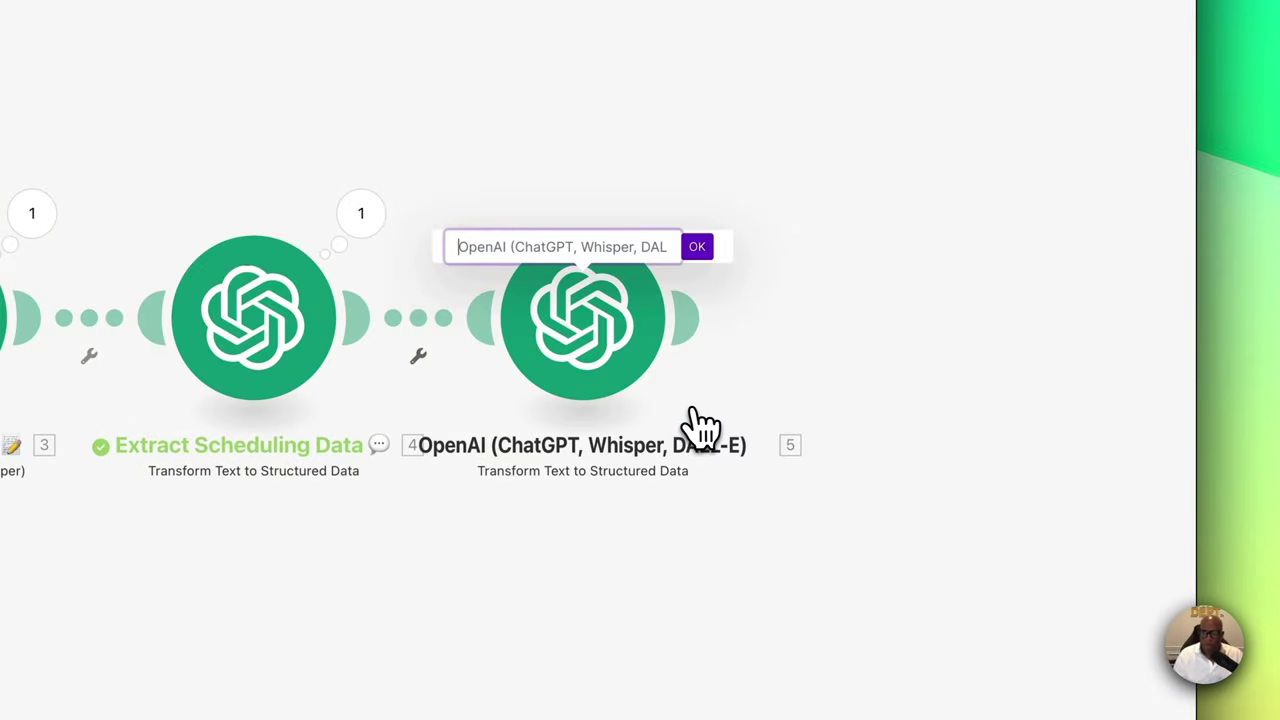
{"action": "key", "text": "ctrl+a"}
{"action": "type", "text": "Formatted"}
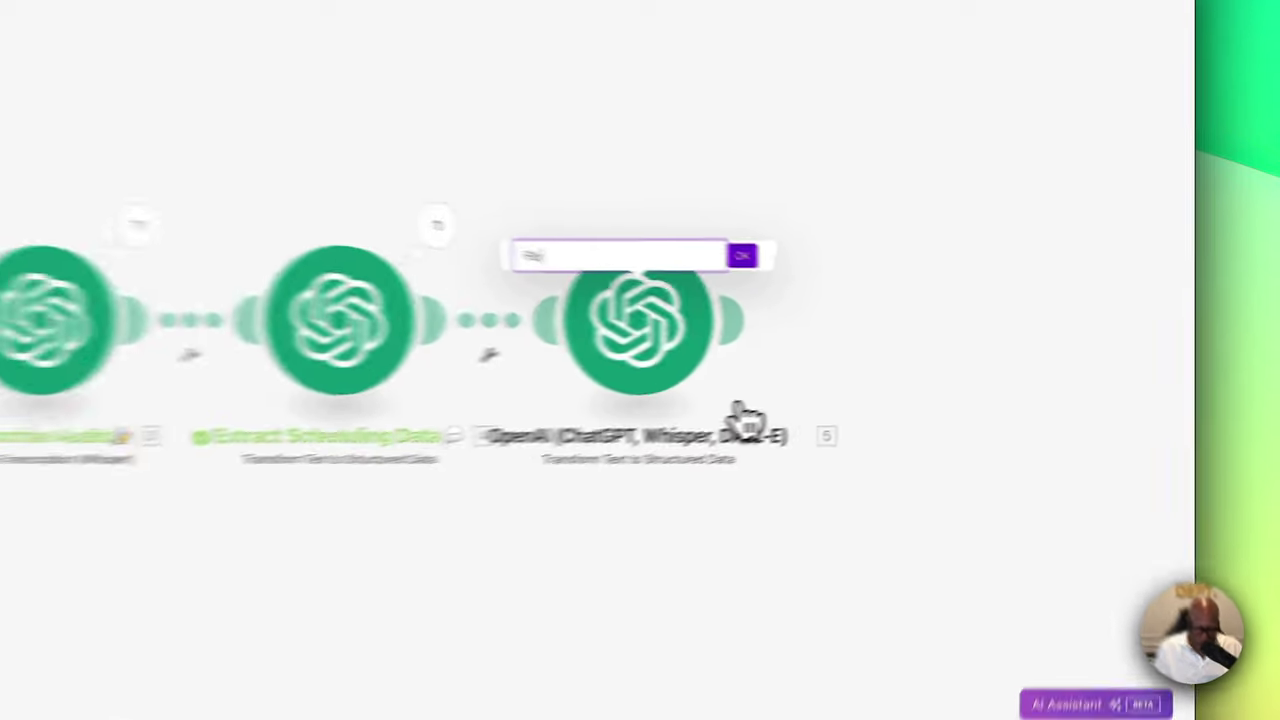
{"action": "type", "text": " D"}
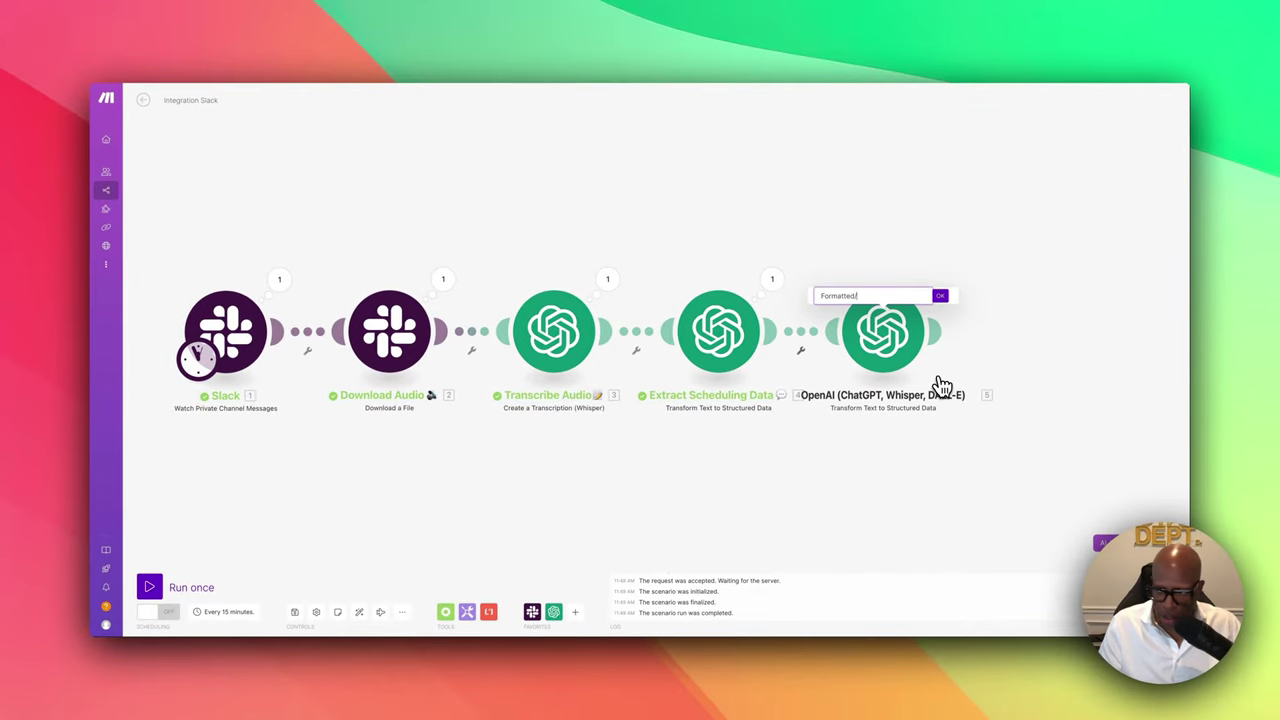
{"action": "type", "text": "ate/Time"}
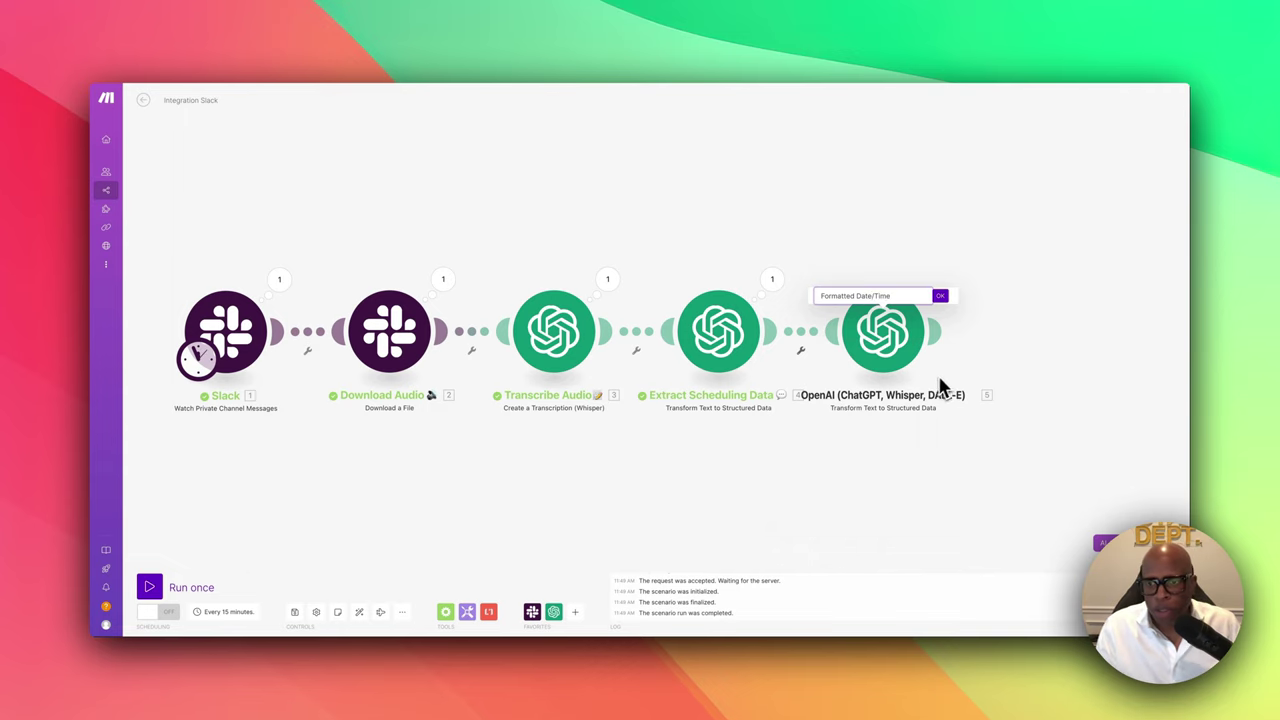
Append a clock emoji to the Formatted Date/Time module name and confirm the name
{"action": "right_click", "coordinate": [902, 302]}
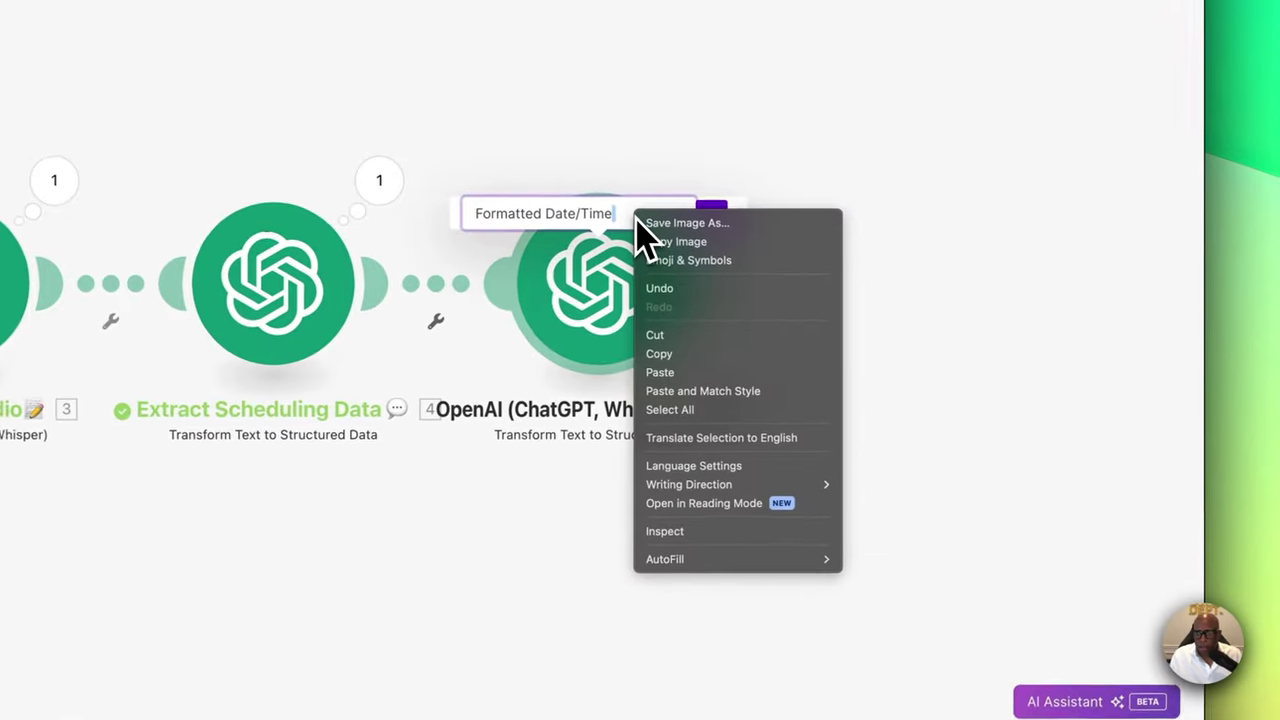
{"action": "left_click", "coordinate": [690, 258]}
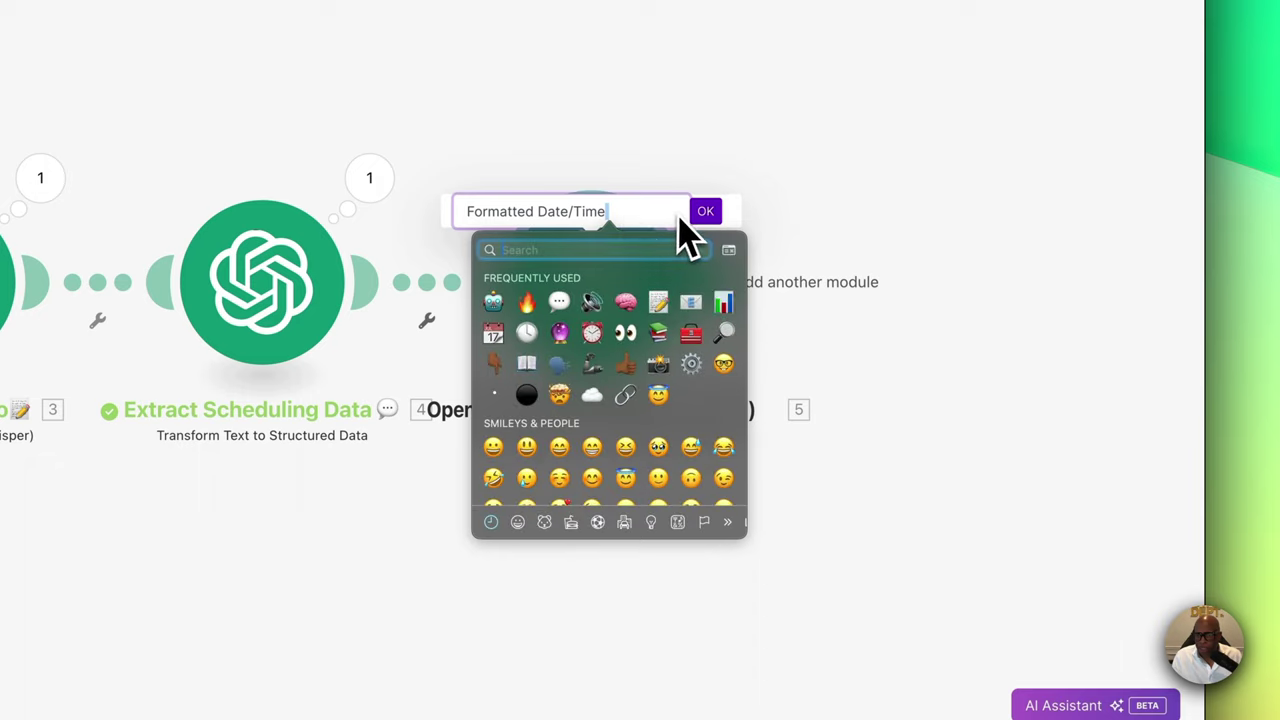
{"action": "key", "text": "Escape"}
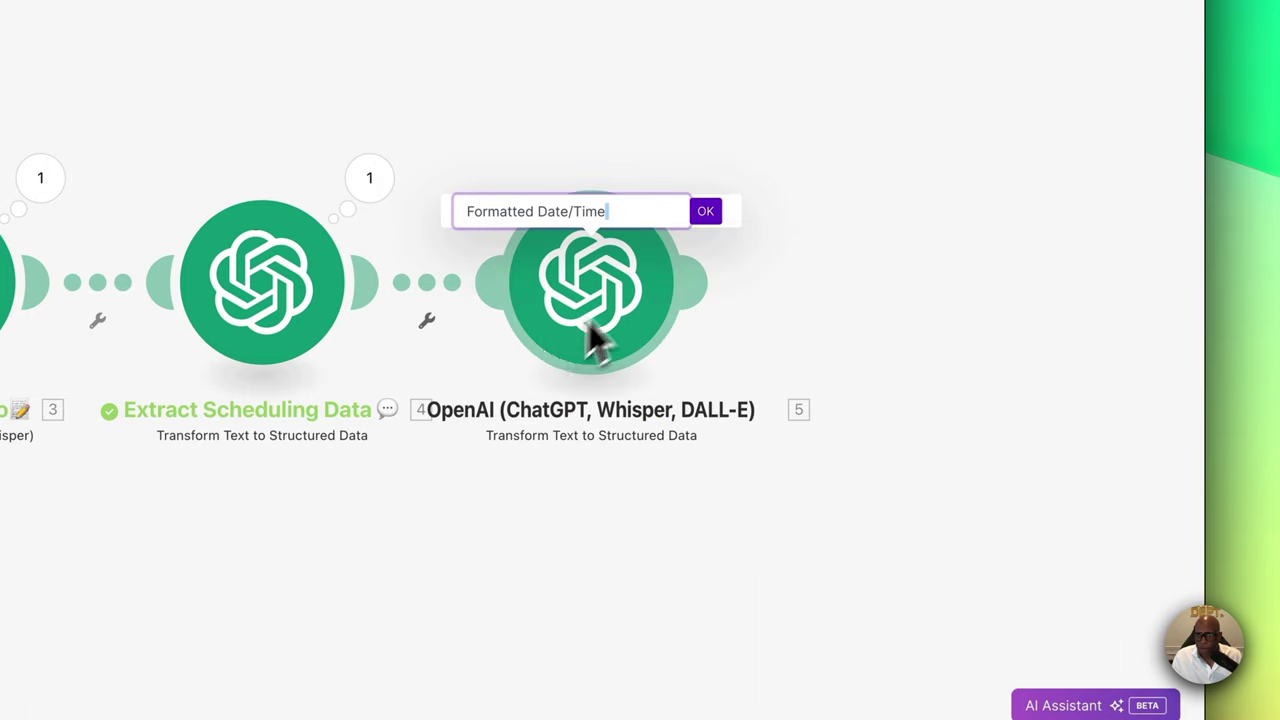
{"action": "right_click", "coordinate": [623, 215]}
{"action": "left_click", "coordinate": [657, 262]}
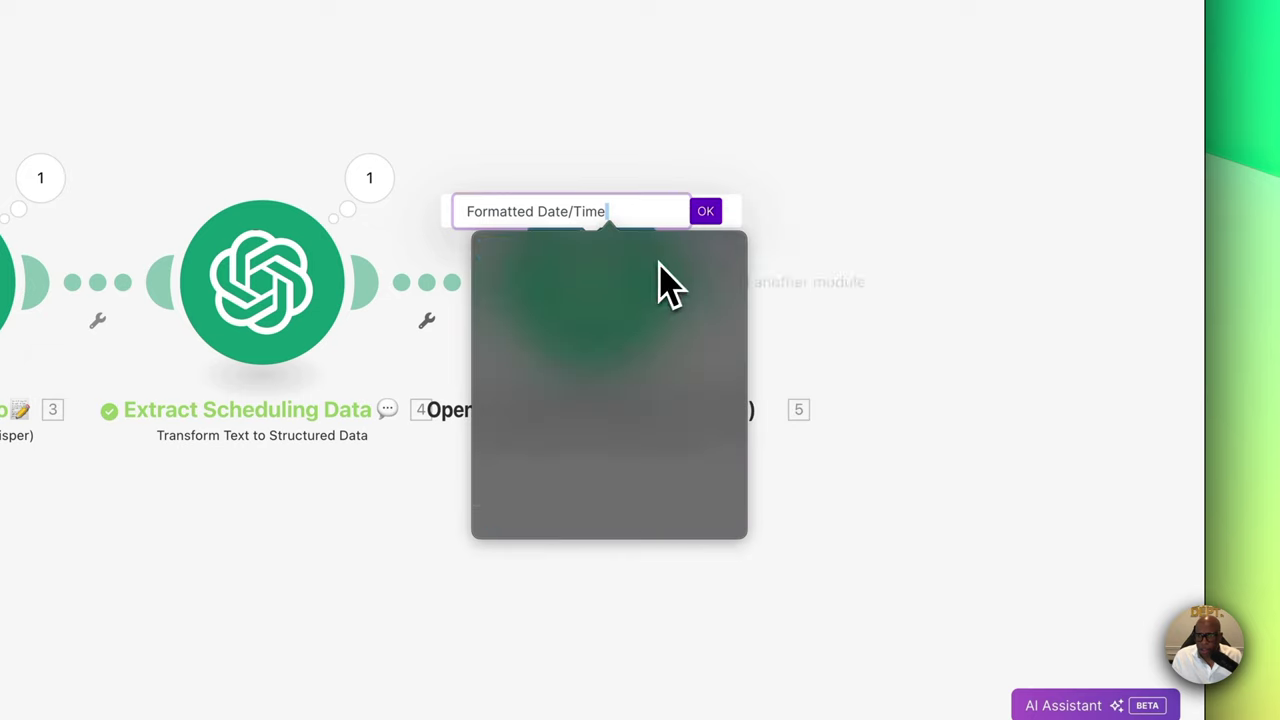
{"action": "left_click", "coordinate": [533, 337]}
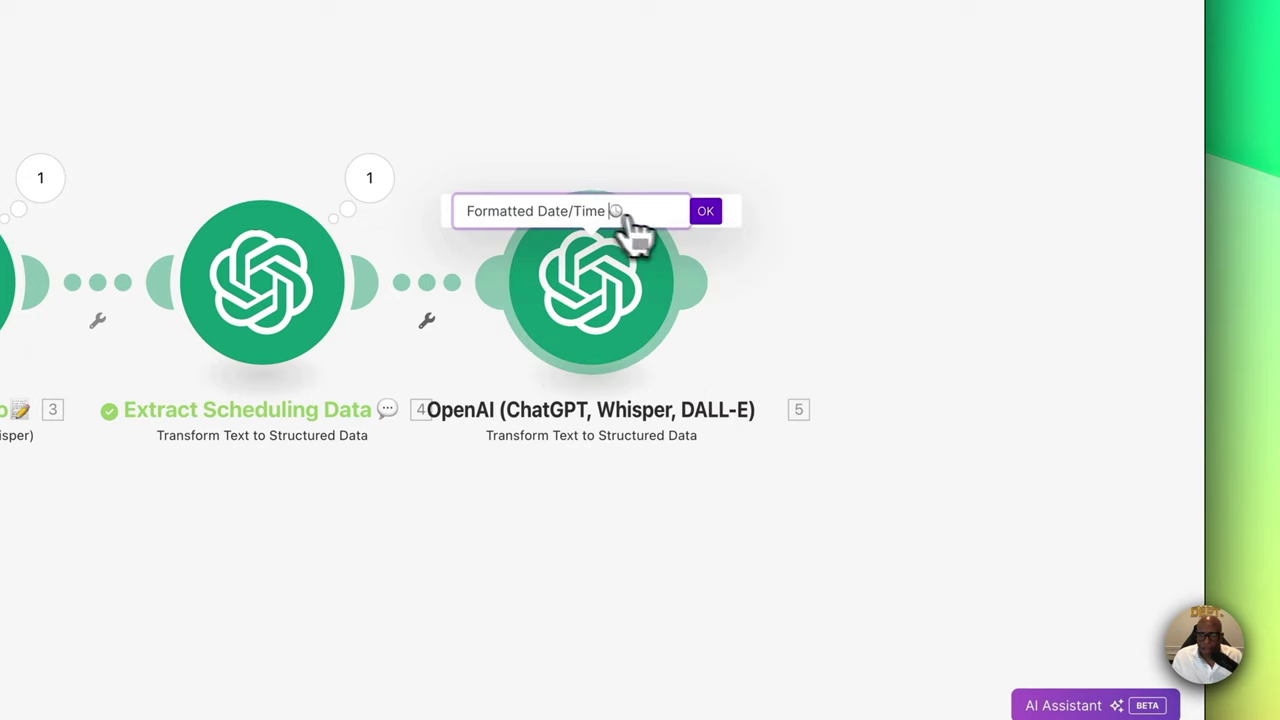
{"action": "left_click", "coordinate": [707, 220]}
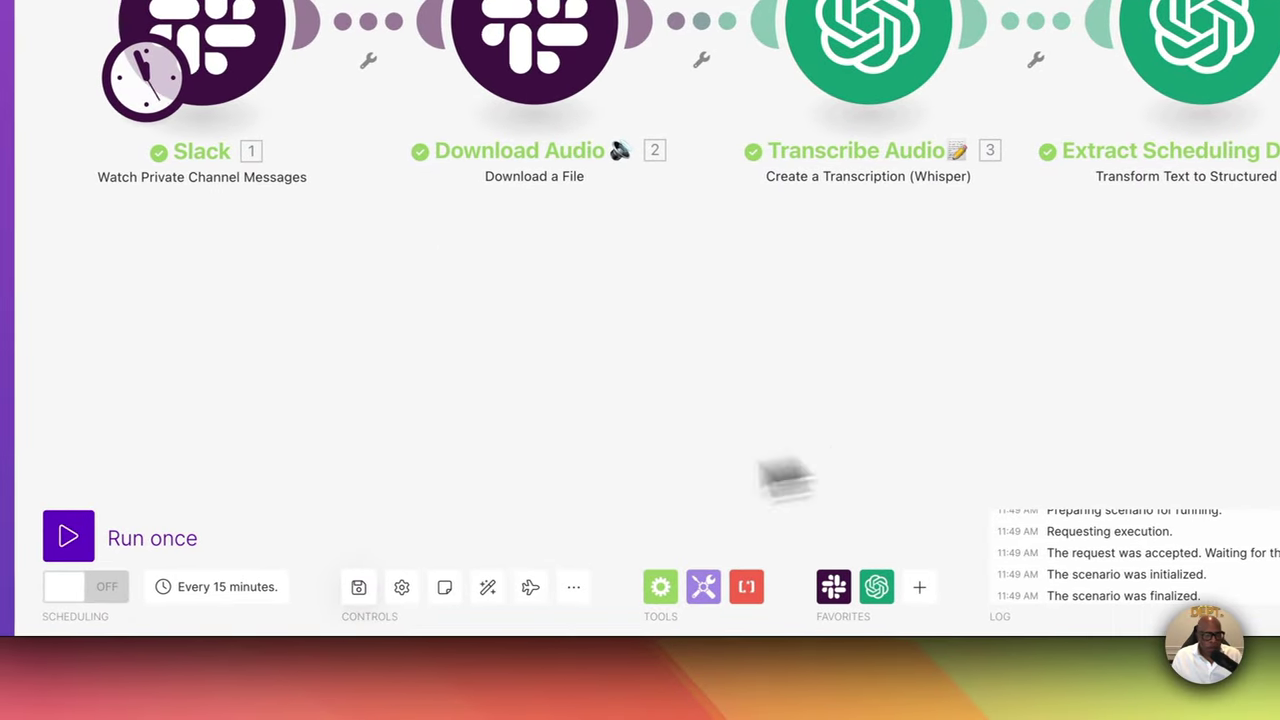
Run the scenario once, and repeat the run to test all five modules from Slack through Formatted Date/Time
{"action": "left_click", "coordinate": [205, 538]}
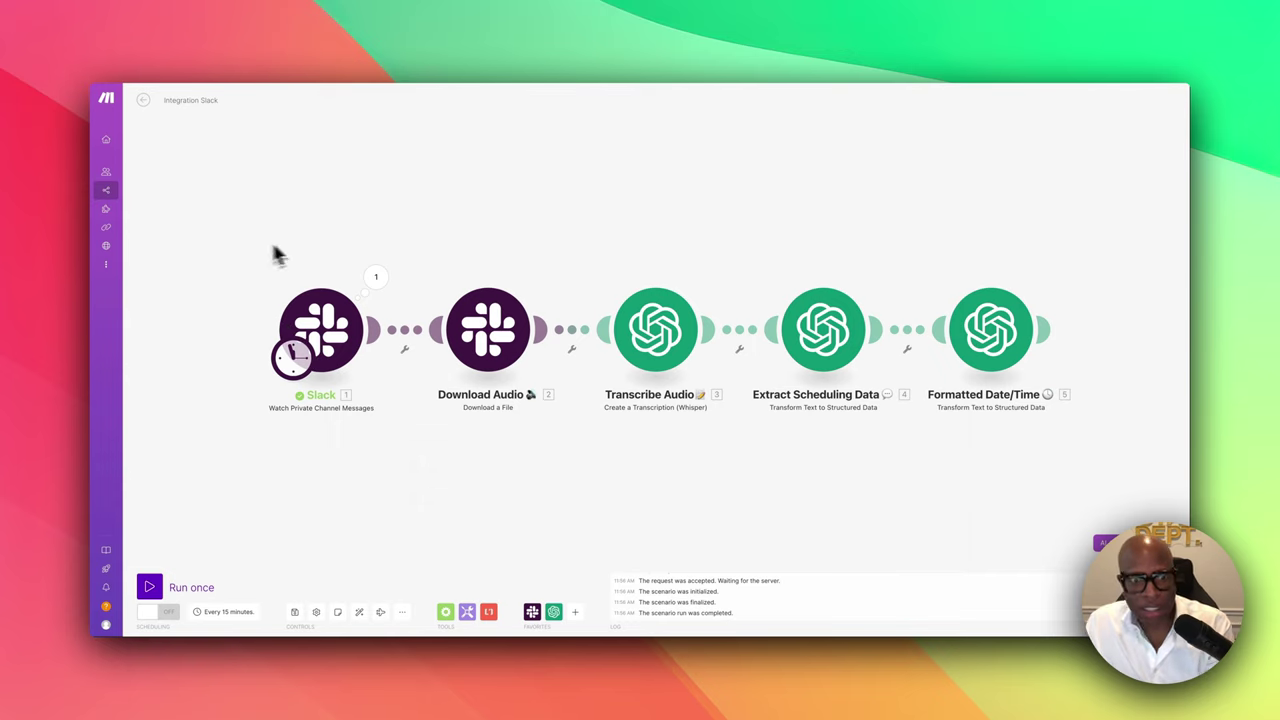
{"action": "scroll", "coordinate": [660, 345], "scroll_direction": "right", "scroll_amount": 2}
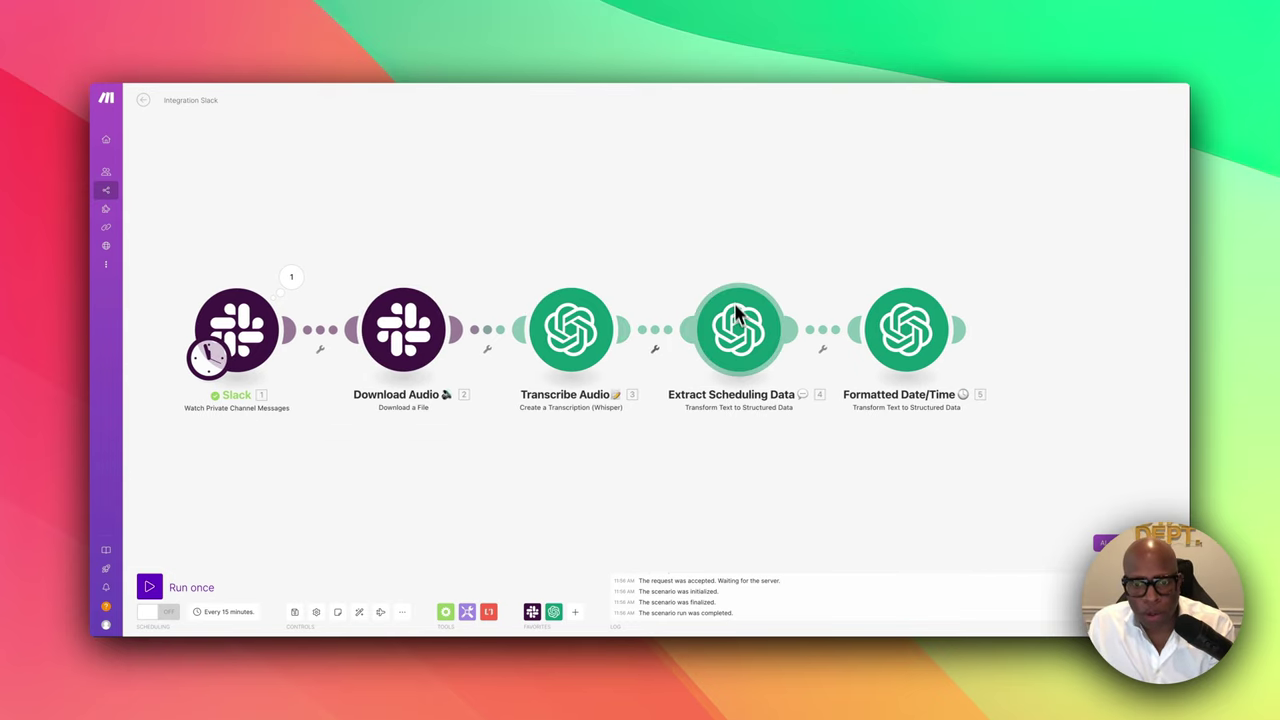
{"action": "scroll", "coordinate": [745, 330], "scroll_direction": "right", "scroll_amount": 2}
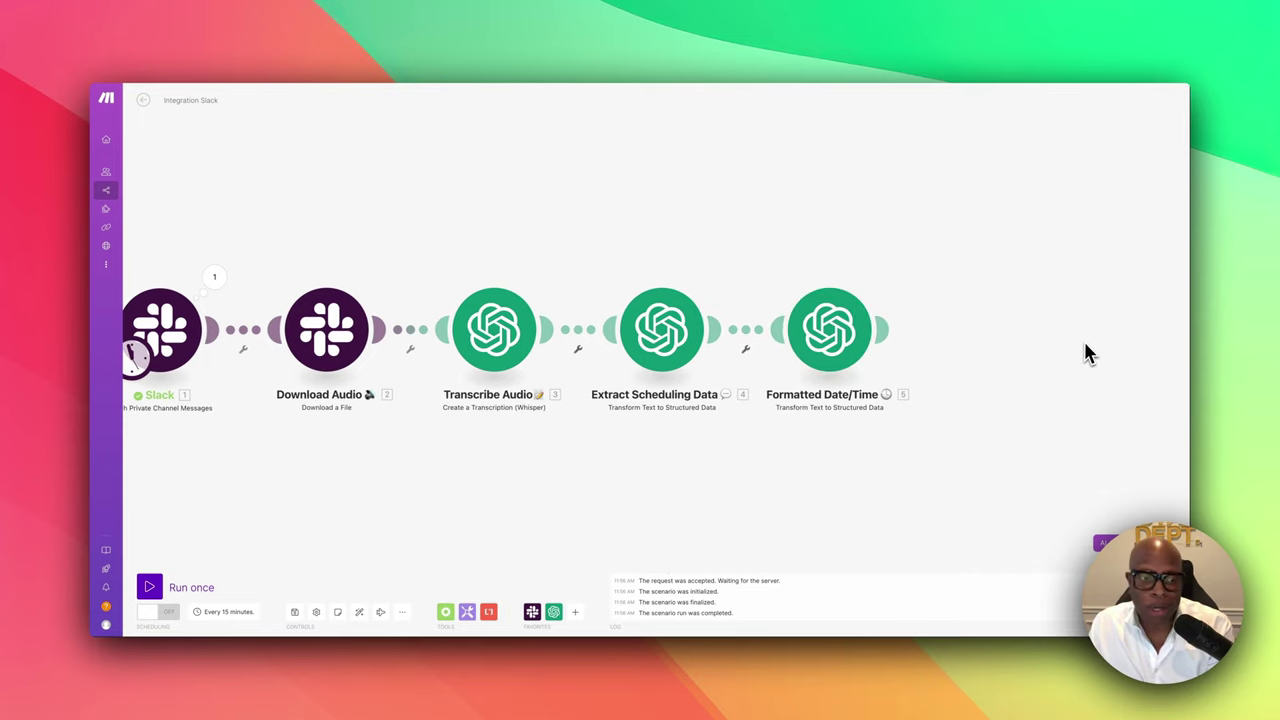
{"action": "scroll", "coordinate": [760, 360], "scroll_direction": "left", "scroll_amount": 3}
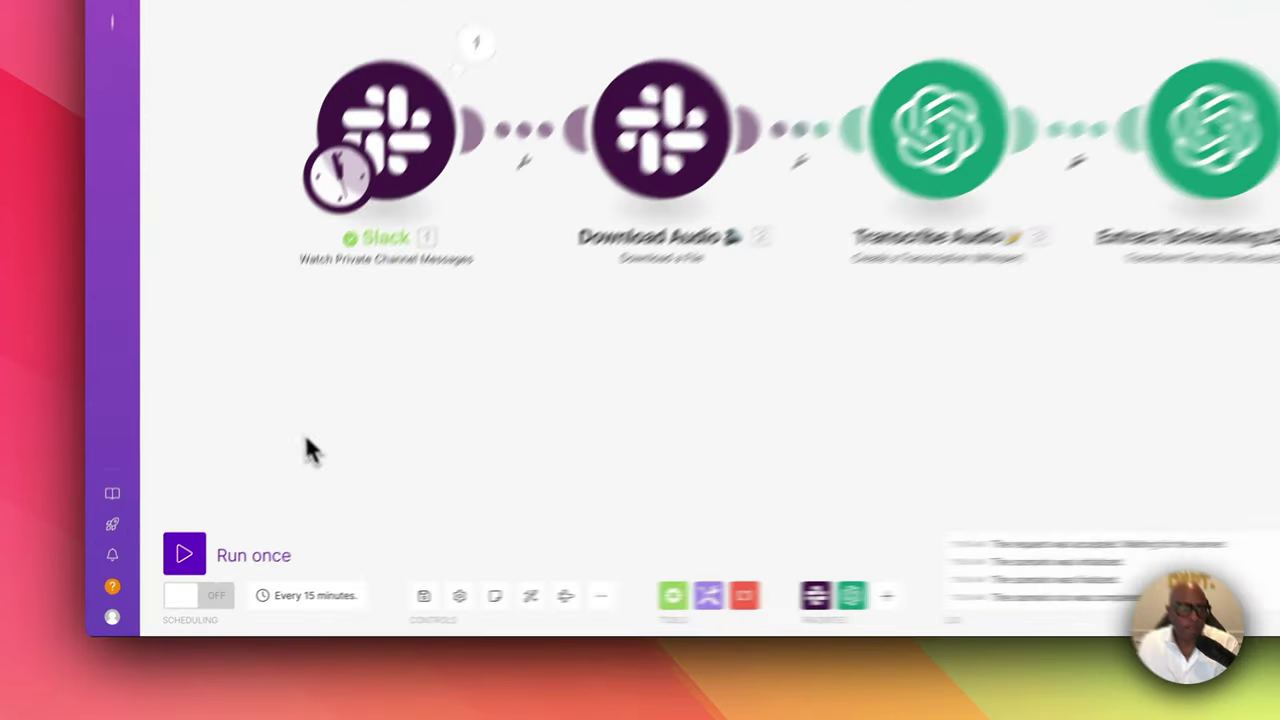
{"action": "left_click", "coordinate": [184, 555]}
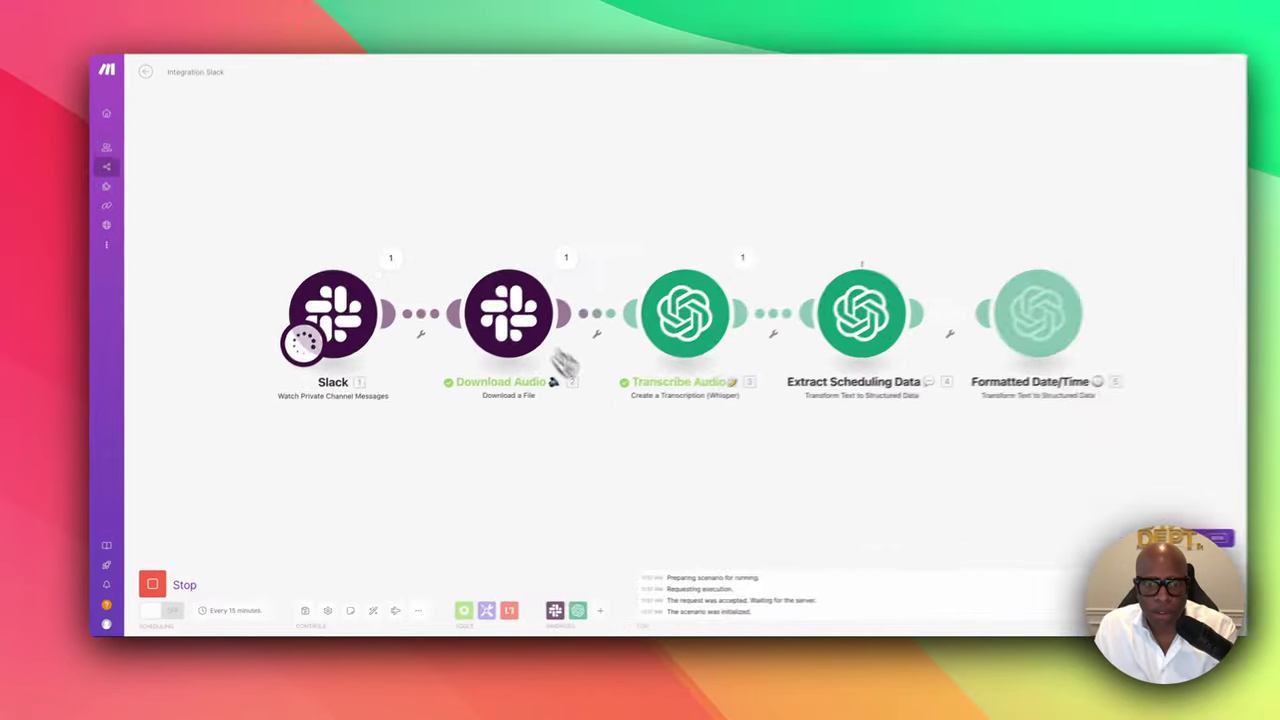
{"action": "scroll", "coordinate": [740, 310], "scroll_direction": "right", "scroll_amount": 3}
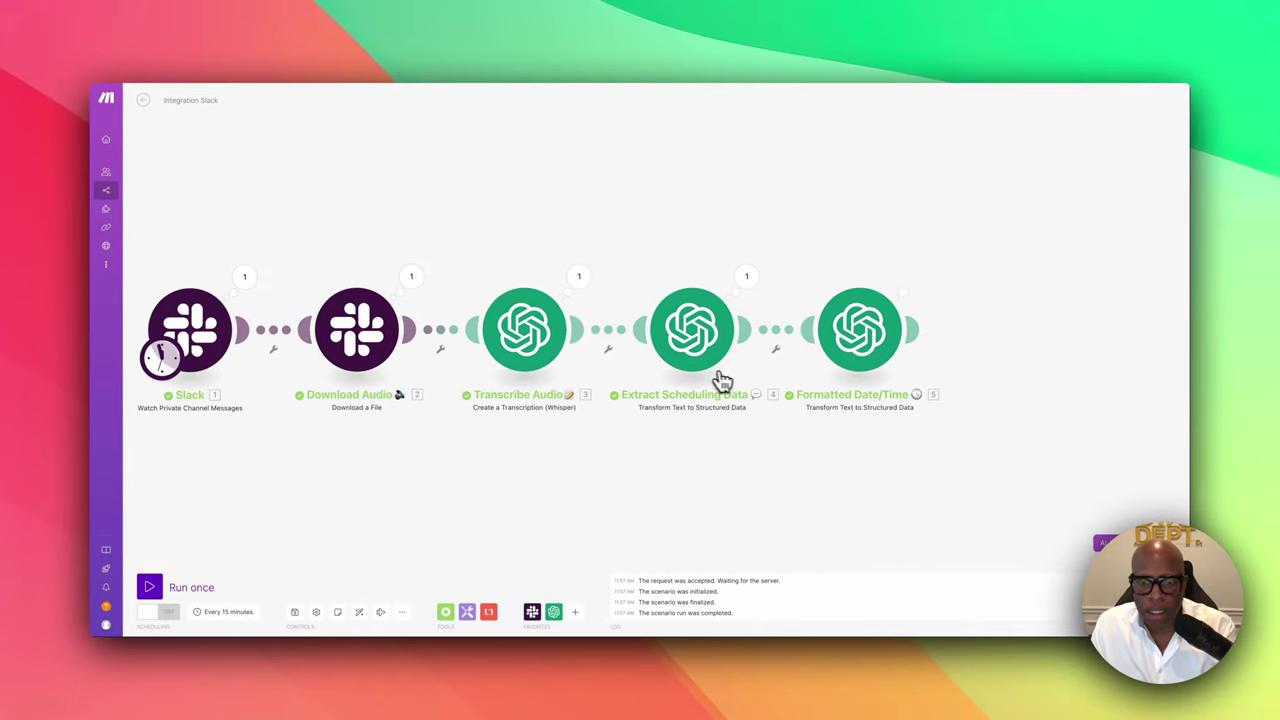
{"action": "scroll", "coordinate": [737, 306], "scroll_direction": "right", "scroll_amount": 3}
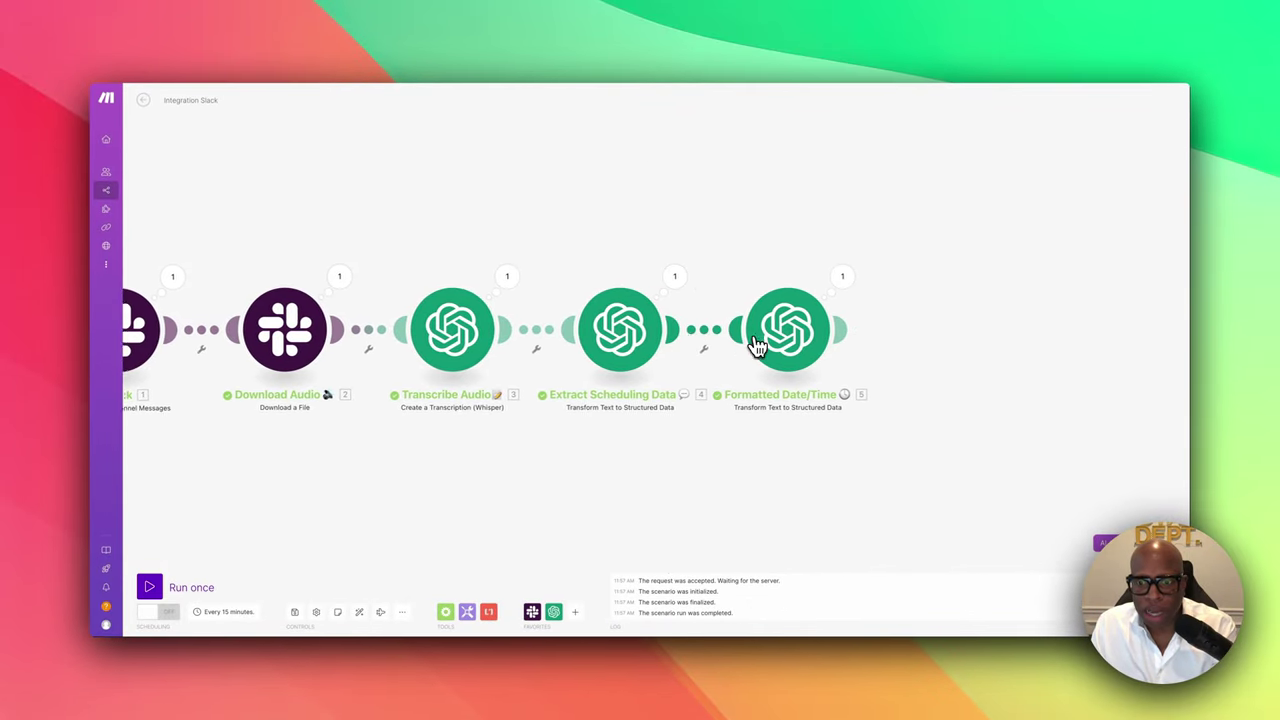
Inspect the Extract Scheduling Data run results, including the expanded Order_Number, and compare them with the Transcribe Audio output and settings
{"action": "scroll", "coordinate": [757, 345], "scroll_direction": "right", "scroll_amount": 1}
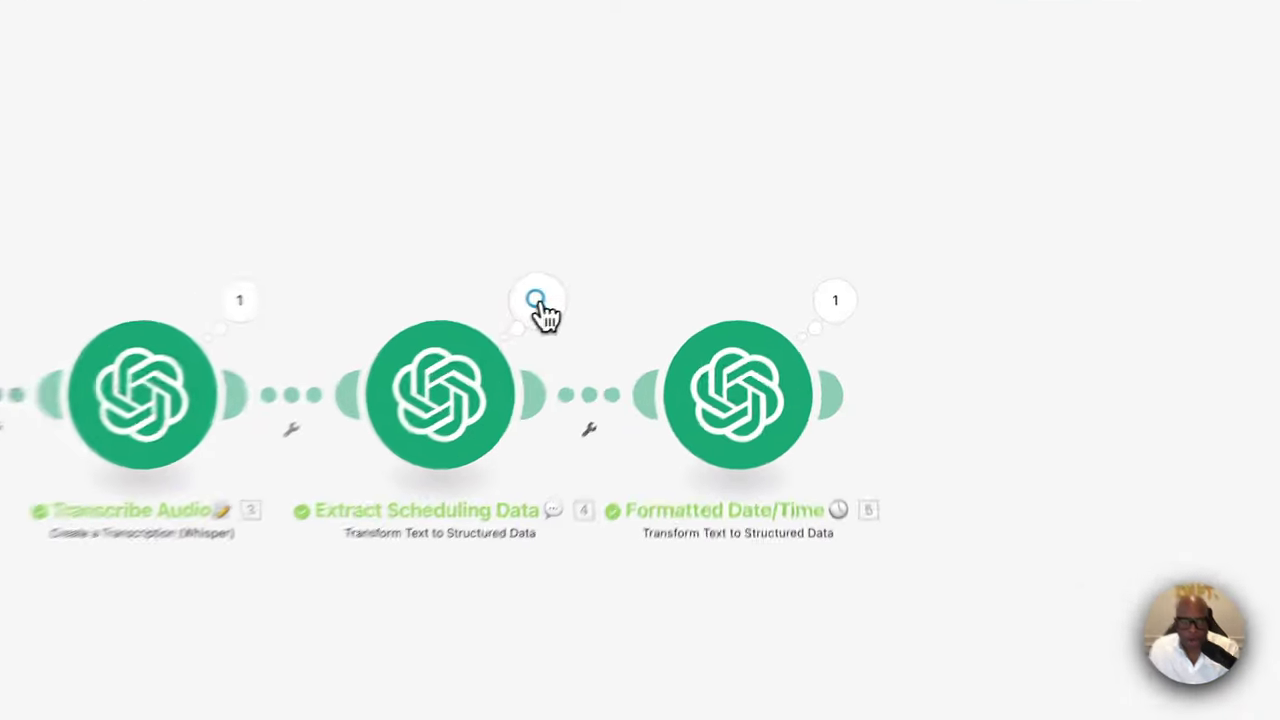
{"action": "left_click", "coordinate": [645, 278]}
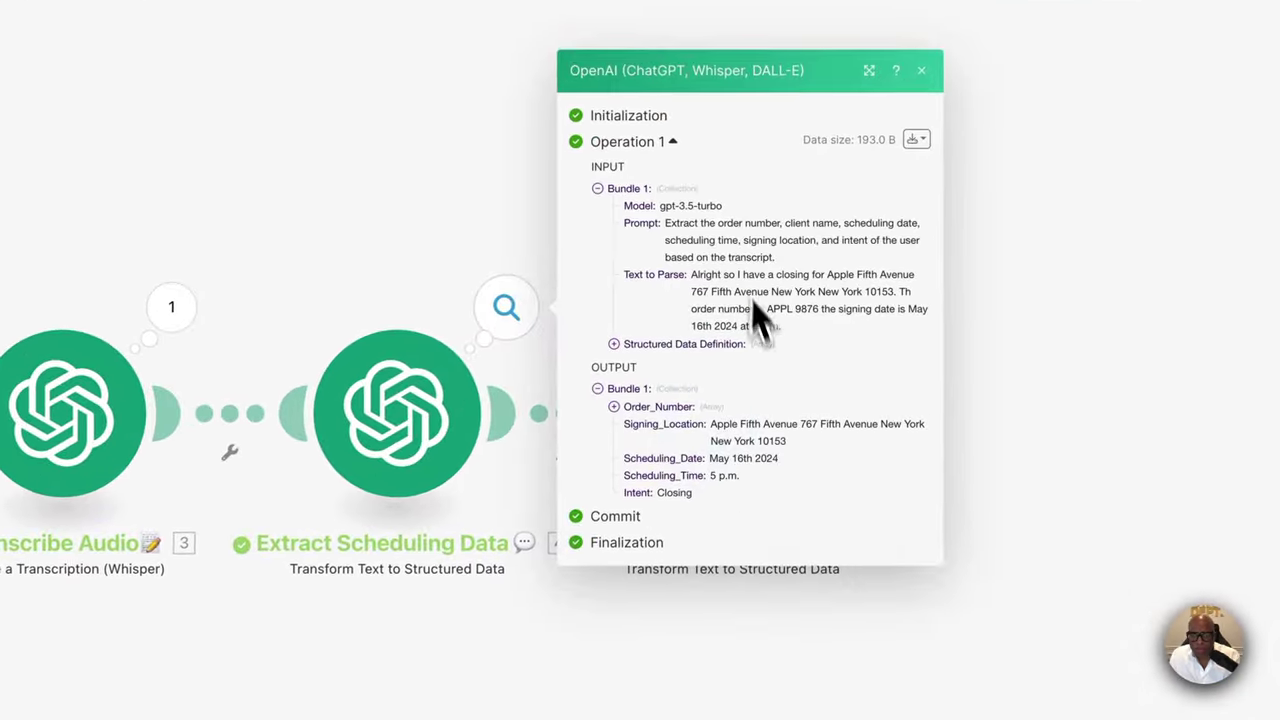
{"action": "left_click", "coordinate": [610, 408]}
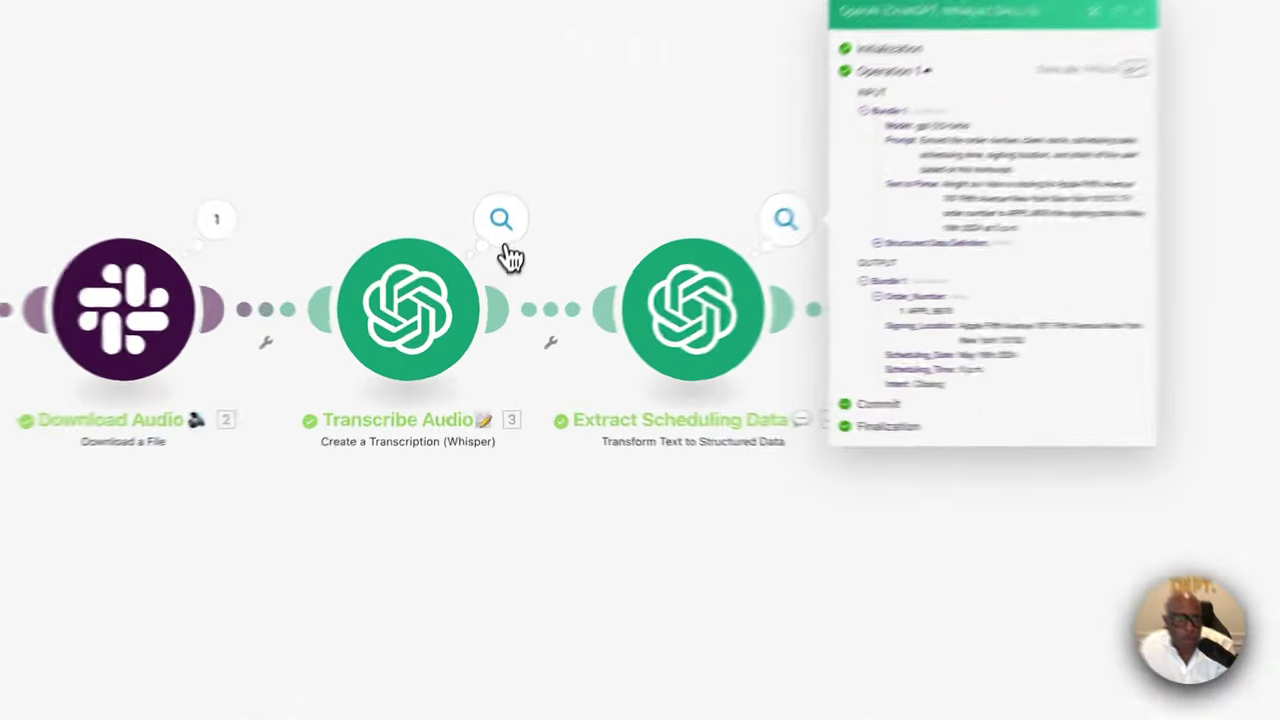
{"action": "left_click", "coordinate": [478, 276]}
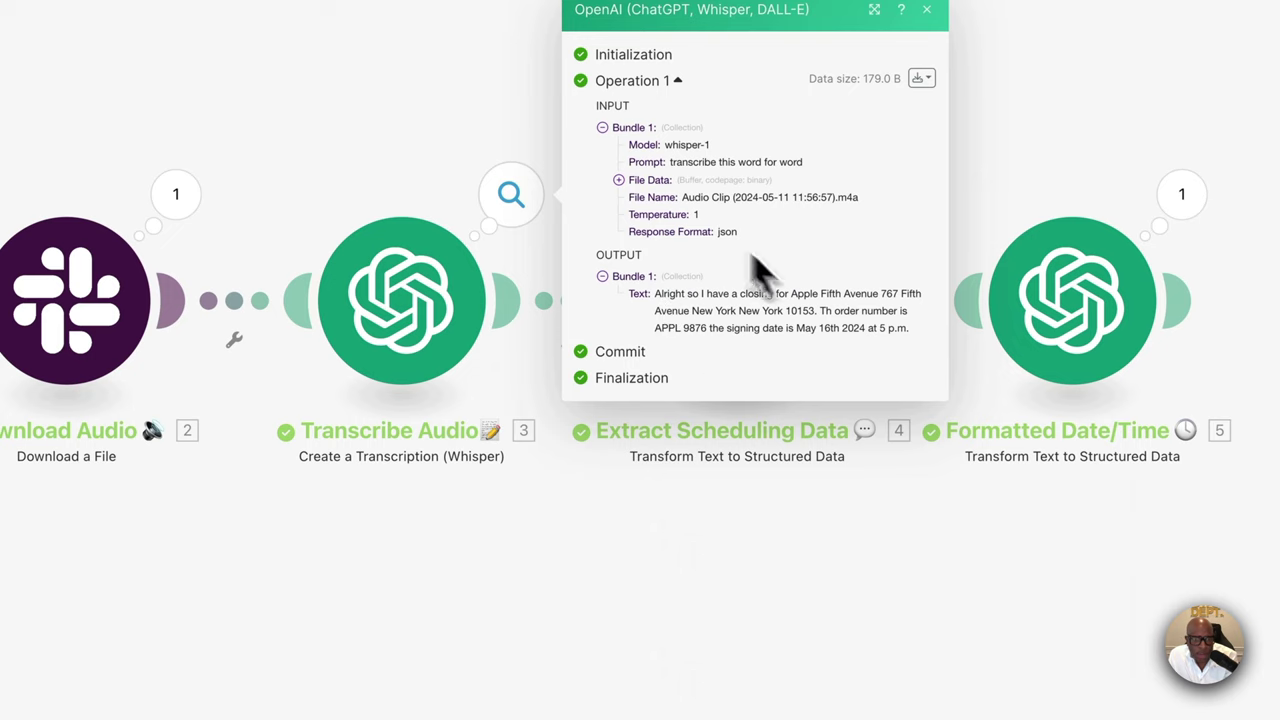
{"action": "left_click", "coordinate": [493, 398]}
{"action": "left_click", "coordinate": [452, 350]}
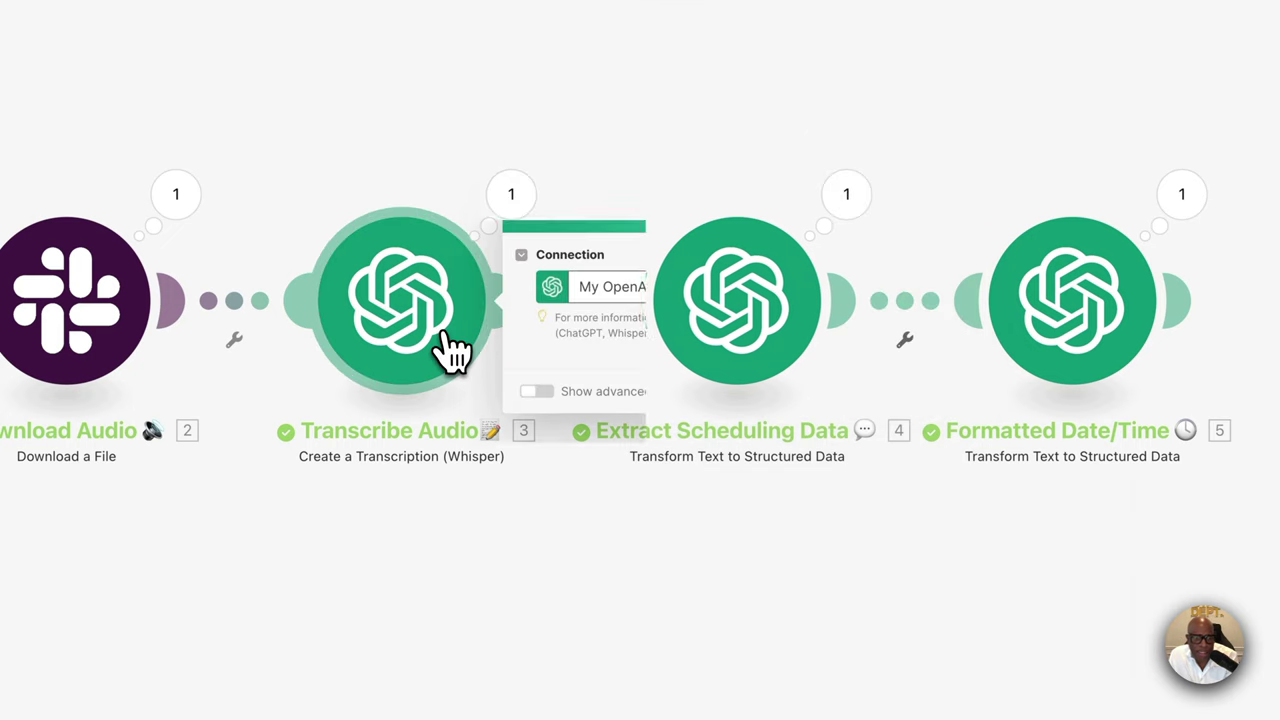
{"action": "left_click", "coordinate": [440, 545]}
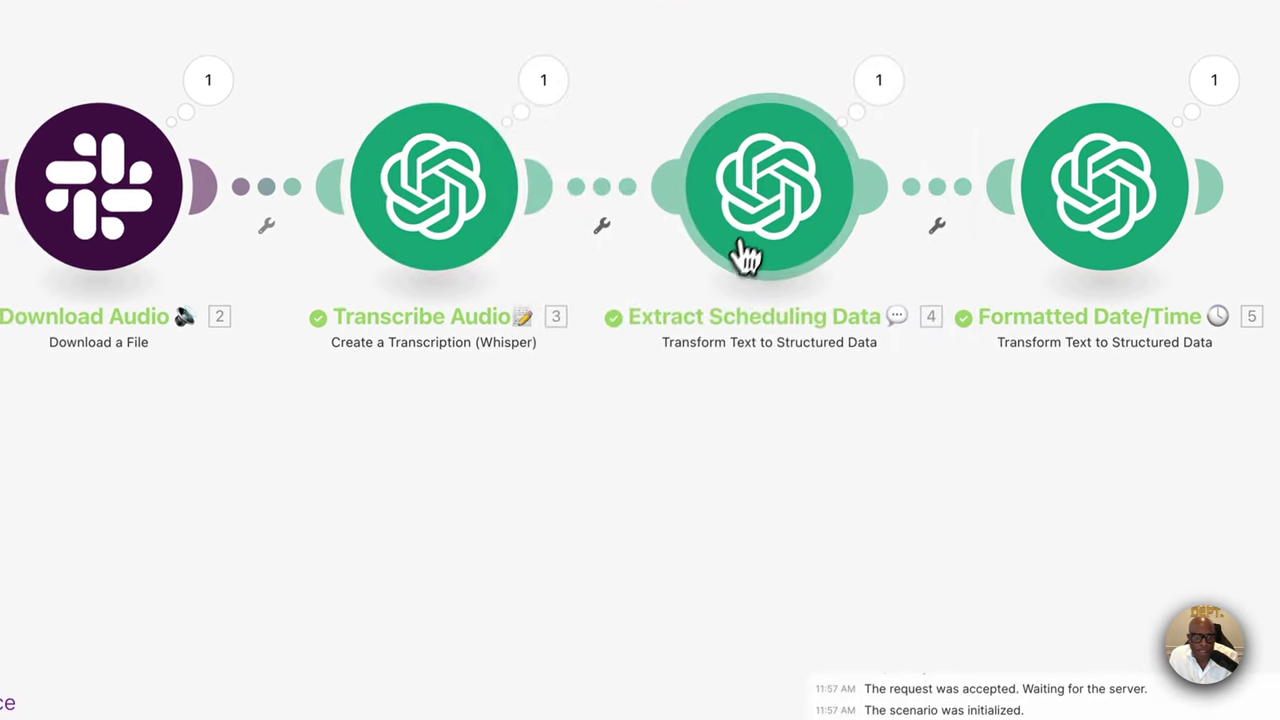
Check the Extract Scheduling Data module and examine the formatted date and time in the Formatted Date/Time run output
{"action": "left_click", "coordinate": [747, 257]}
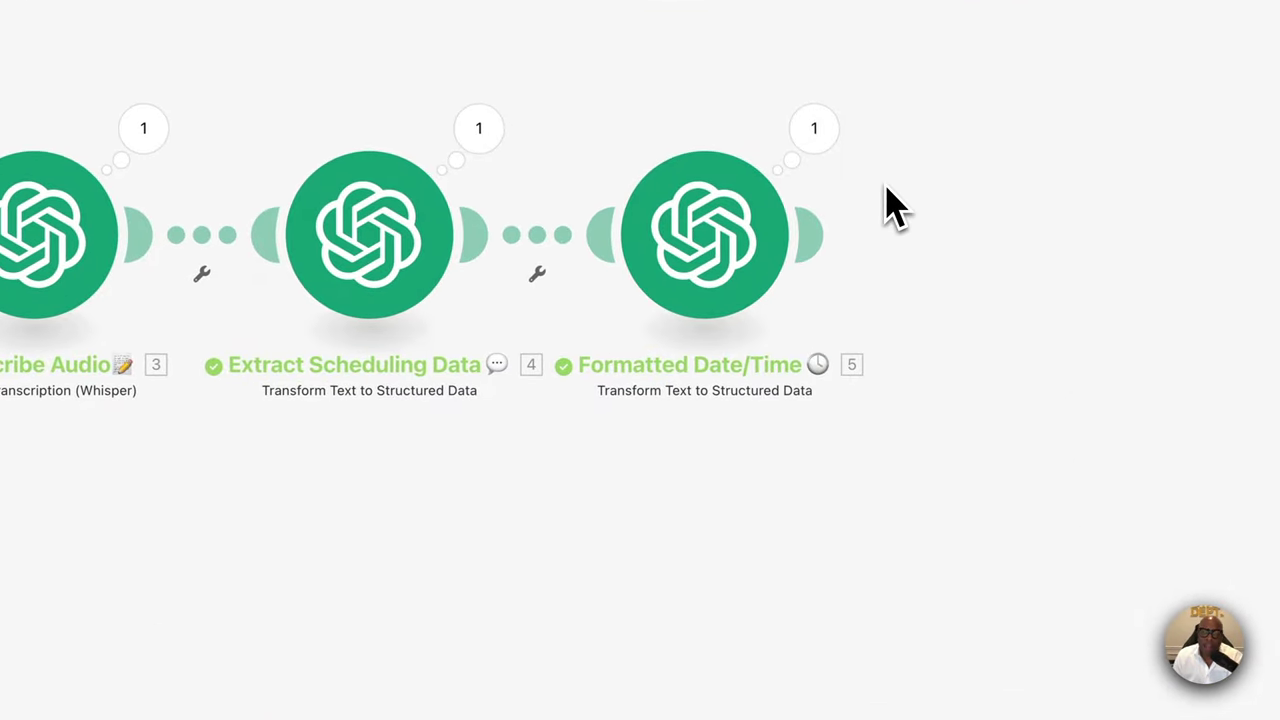
{"action": "left_click", "coordinate": [814, 128]}
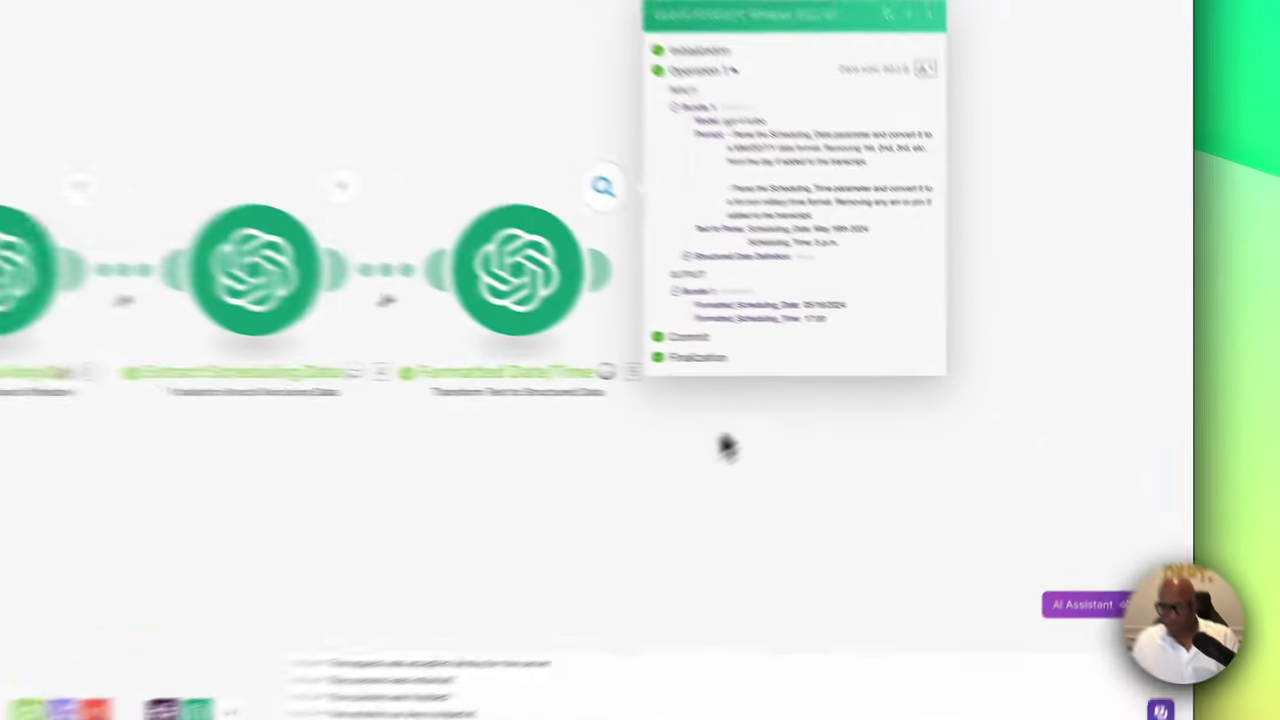
{"action": "left_click", "coordinate": [890, 441]}
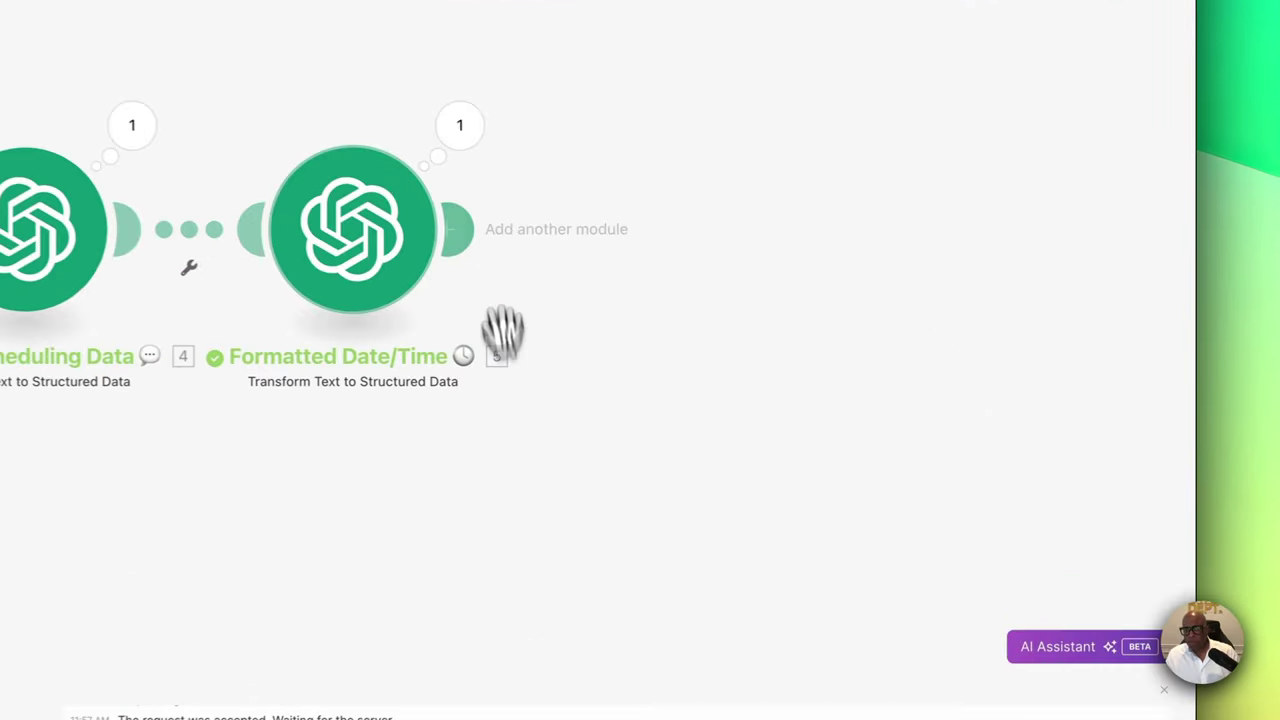
Add a Google Calendar module with the Create an Event action after Formatted Date/Time
{"action": "left_click", "coordinate": [447, 218]}
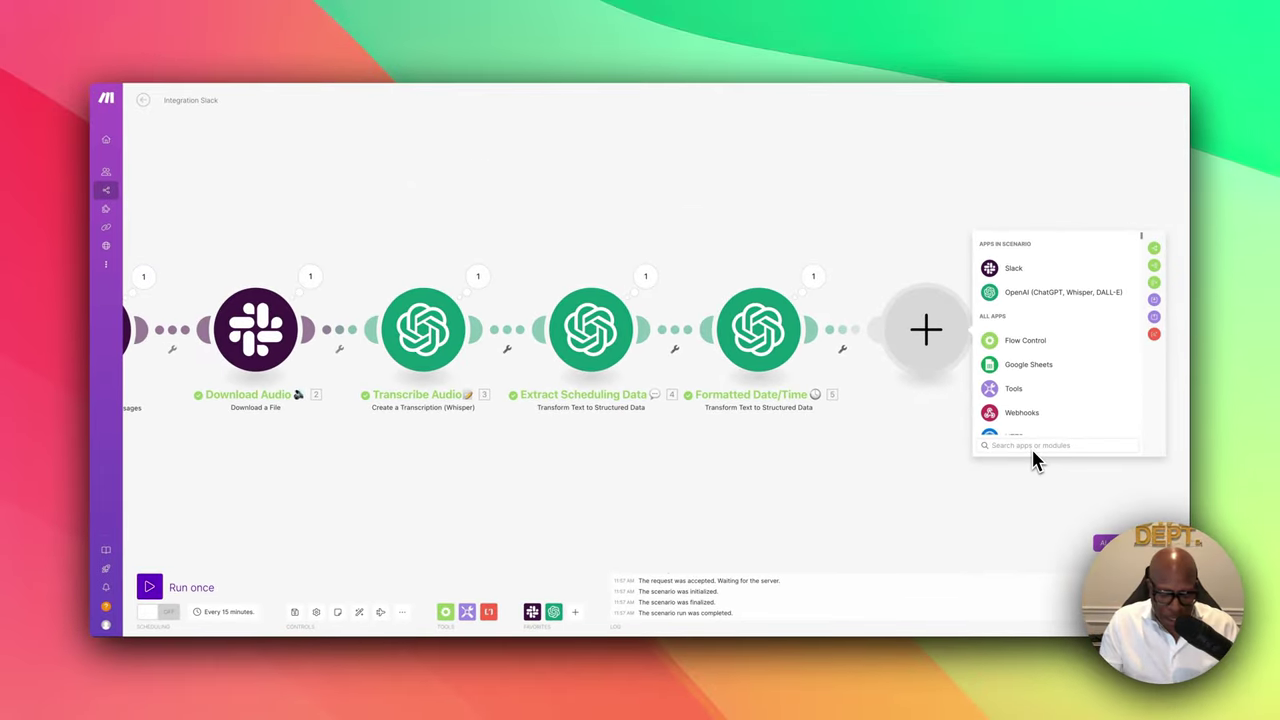
{"action": "type", "text": "google"}
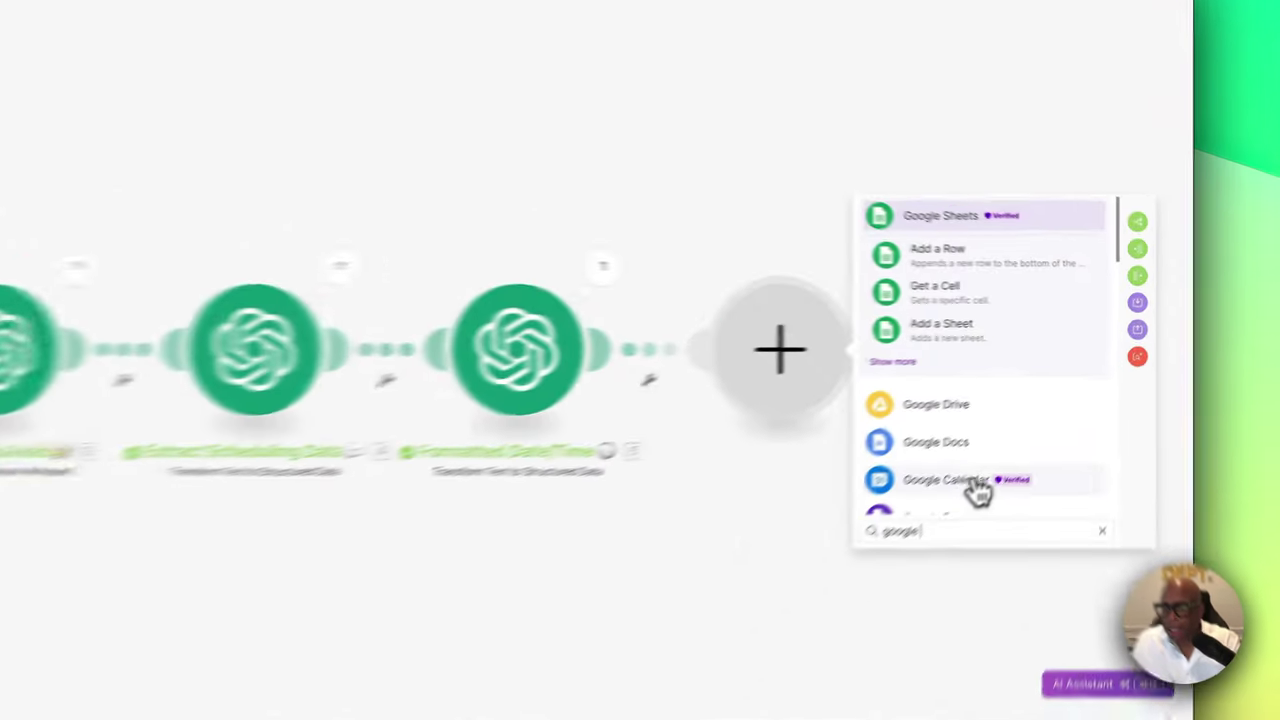
{"action": "left_click", "coordinate": [1040, 414]}
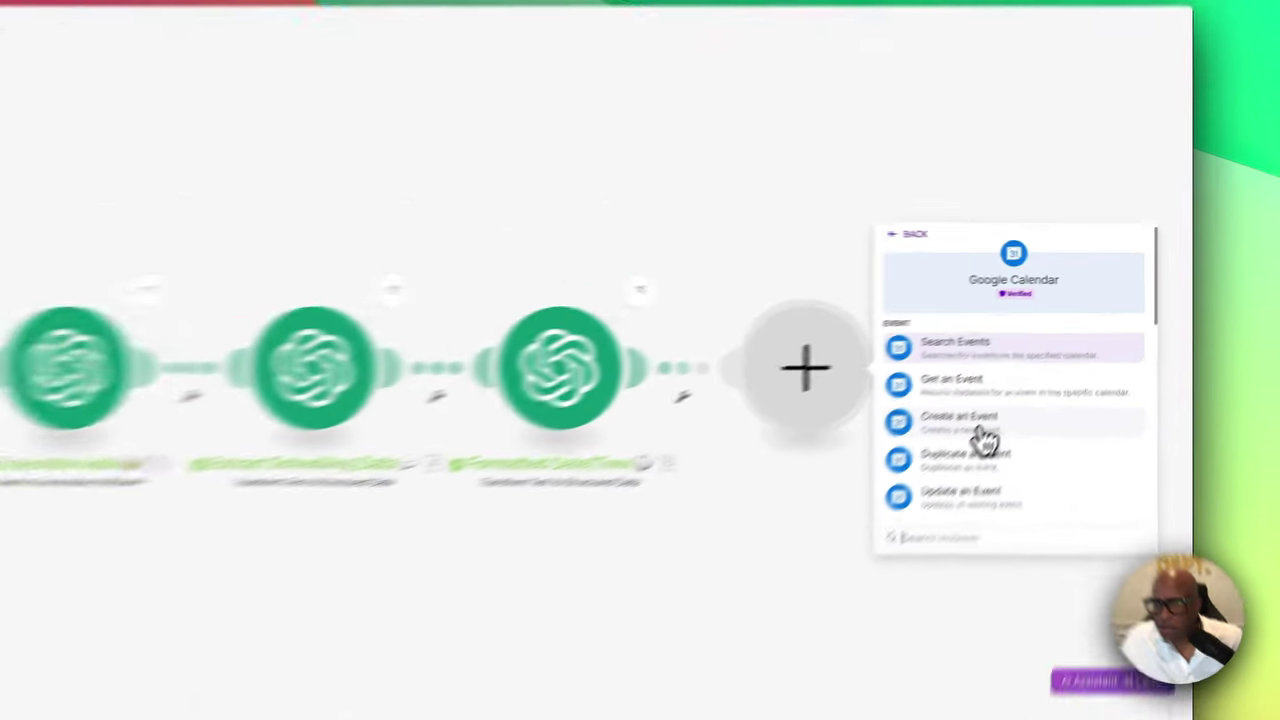
{"action": "left_click", "coordinate": [1045, 370]}
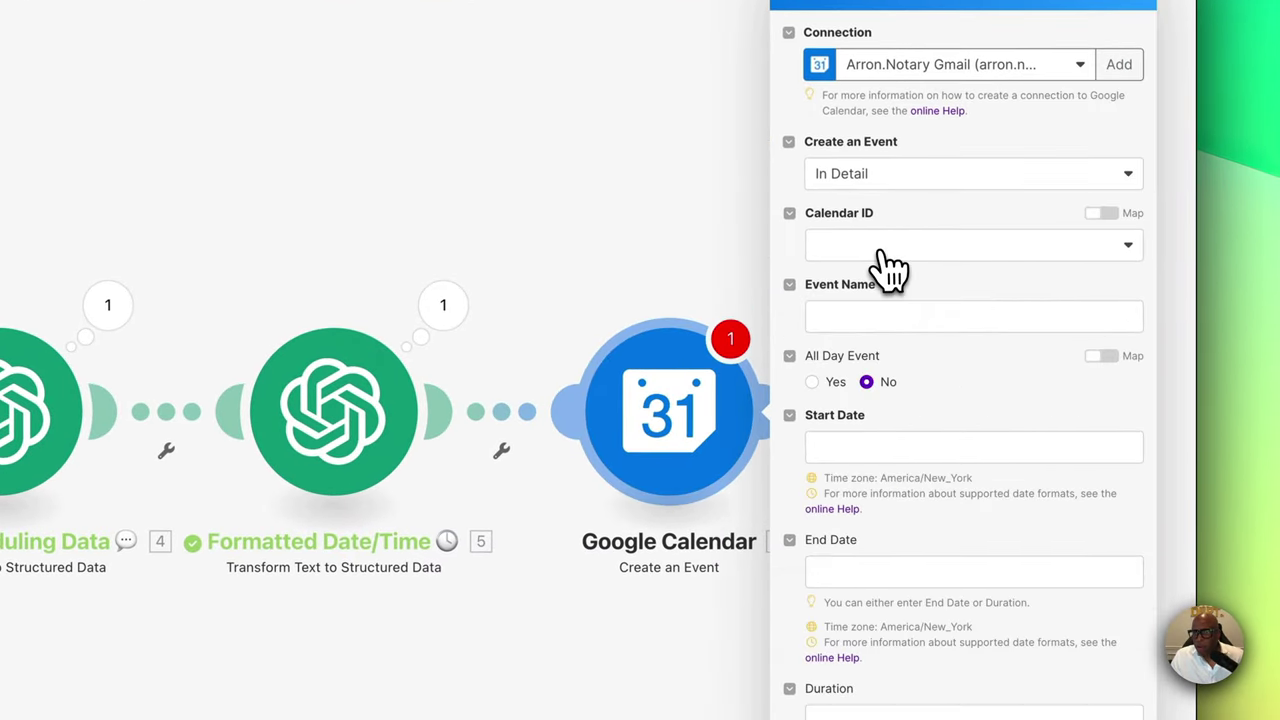
Choose the primary calendar as the Calendar ID and paste the event name template "Signing for 10.Client_Name Order # 10.Order_Number"
{"action": "left_click", "coordinate": [880, 248]}
{"action": "left_click", "coordinate": [884, 276]}
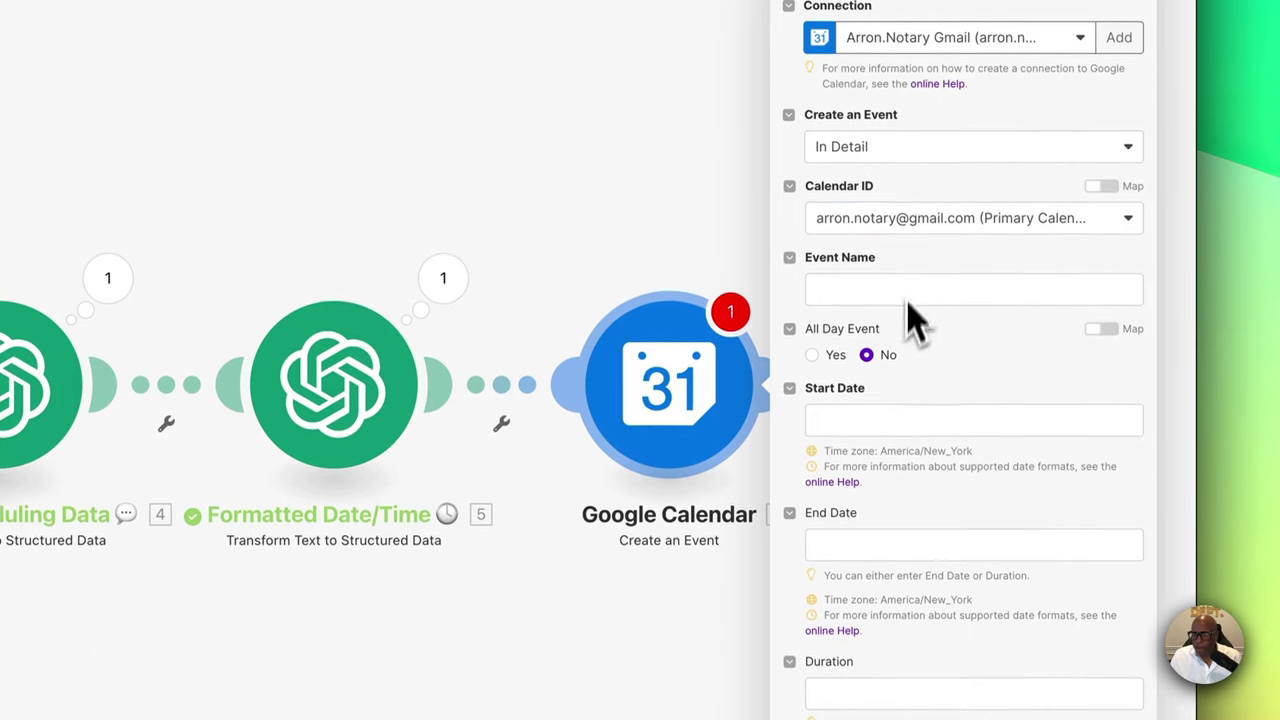
{"action": "left_click", "coordinate": [893, 289]}
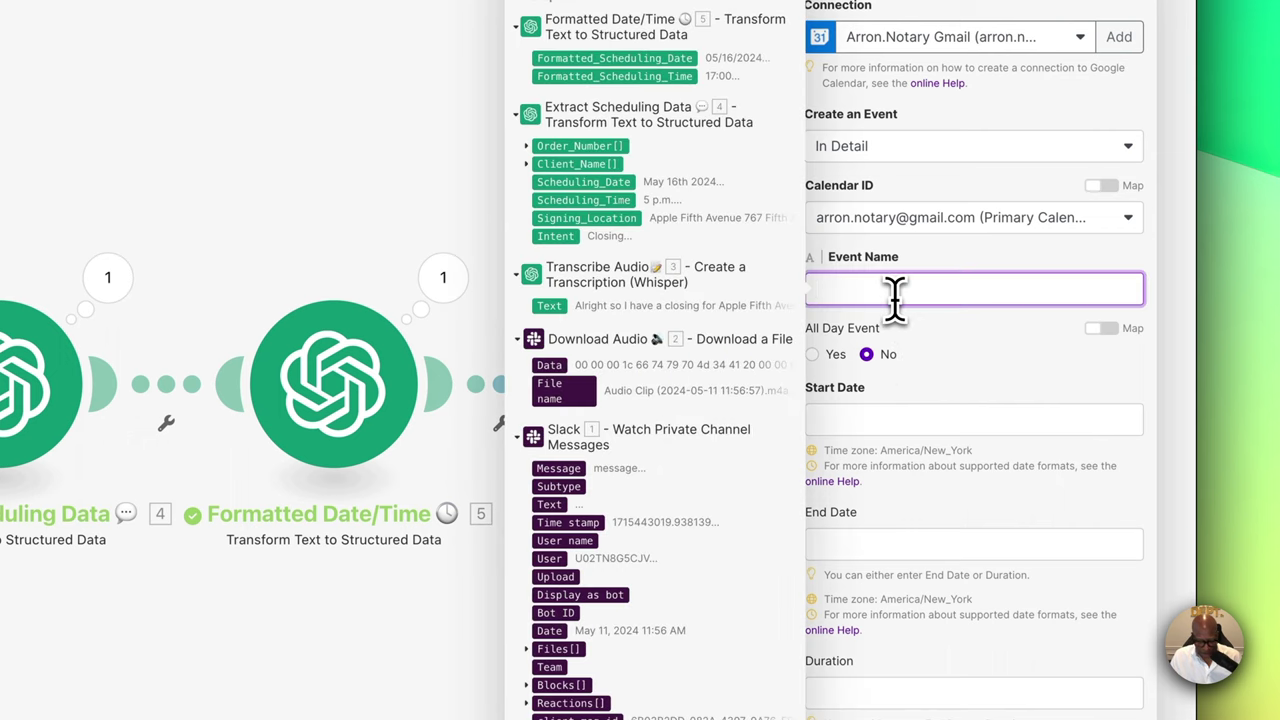
{"action": "key", "text": "super+v"}
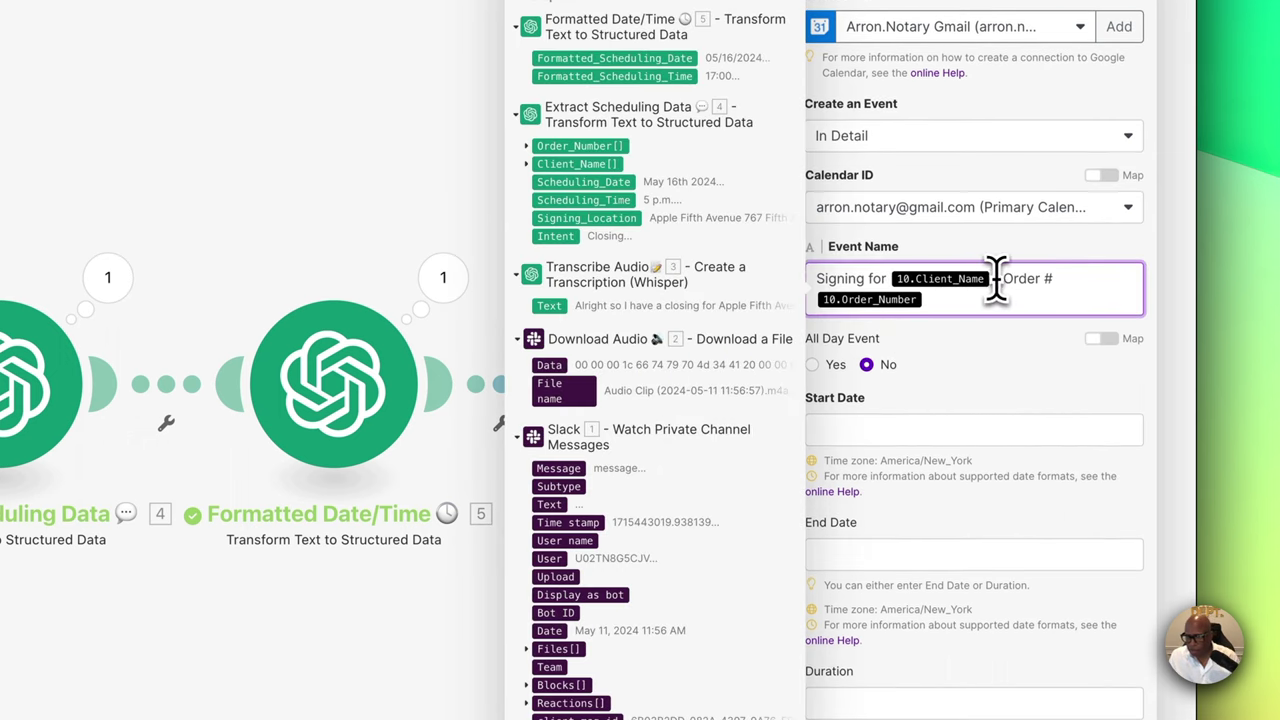
Replace the module 10 placeholders in the event name with Client_Name[] and Order_Number[] from Extract Scheduling Data
{"action": "key", "text": "BackSpace"}
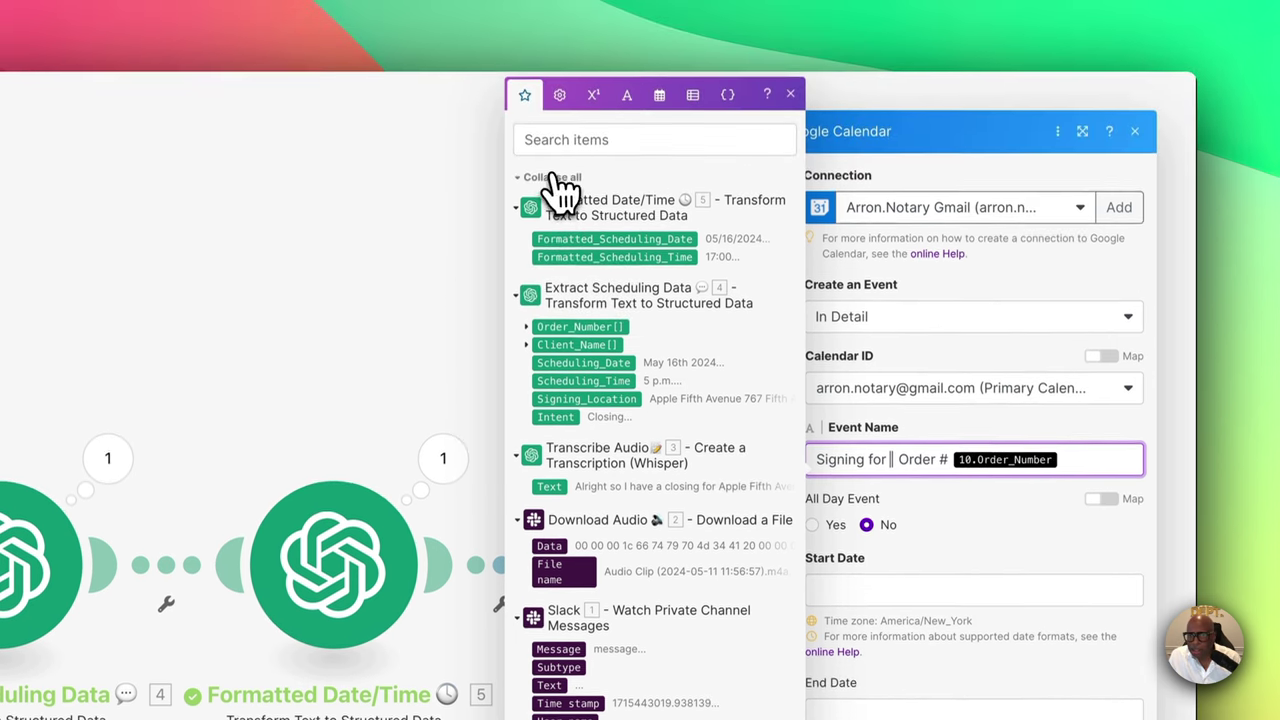
{"action": "left_click", "coordinate": [556, 188]}
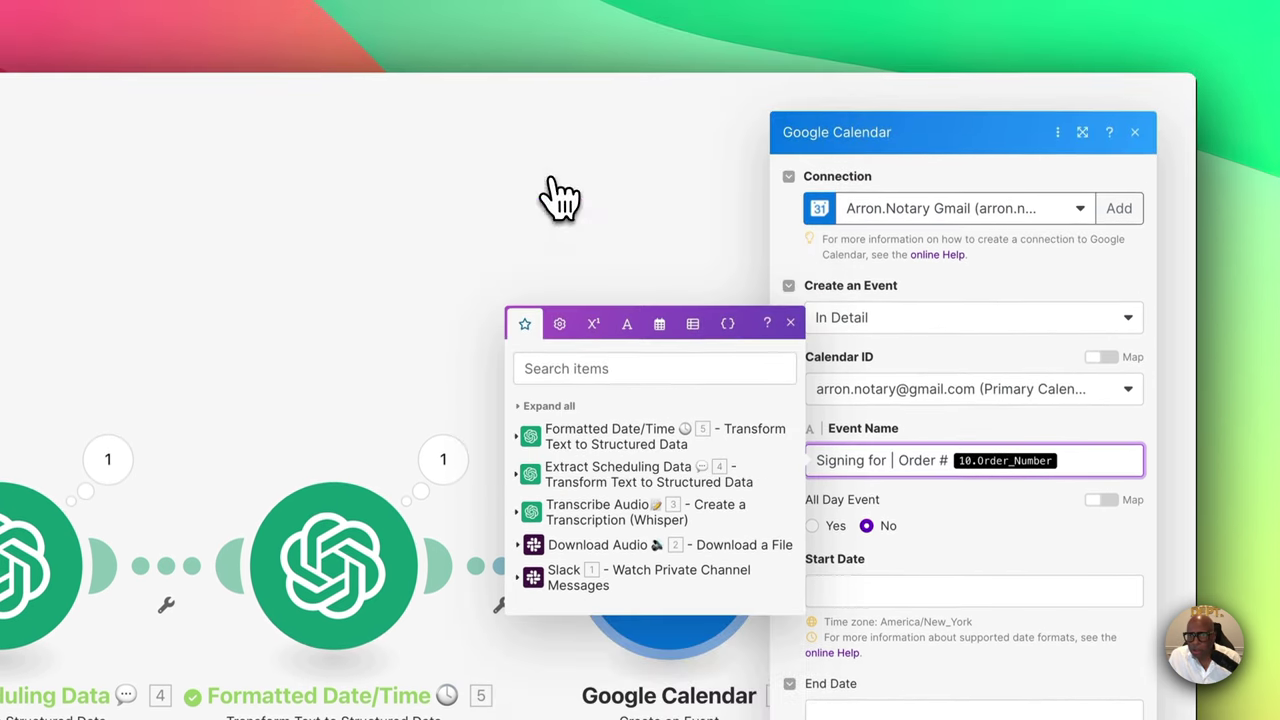
{"action": "left_click", "coordinate": [520, 438]}
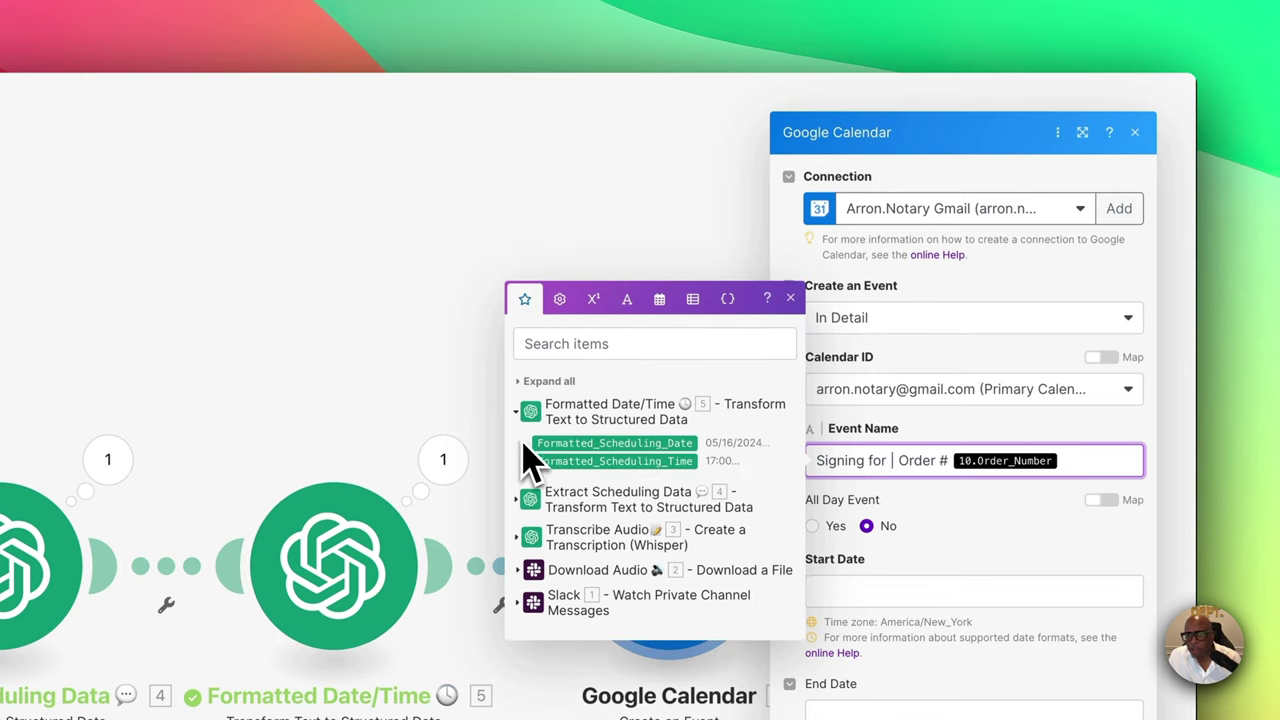
{"action": "left_click", "coordinate": [518, 498]}
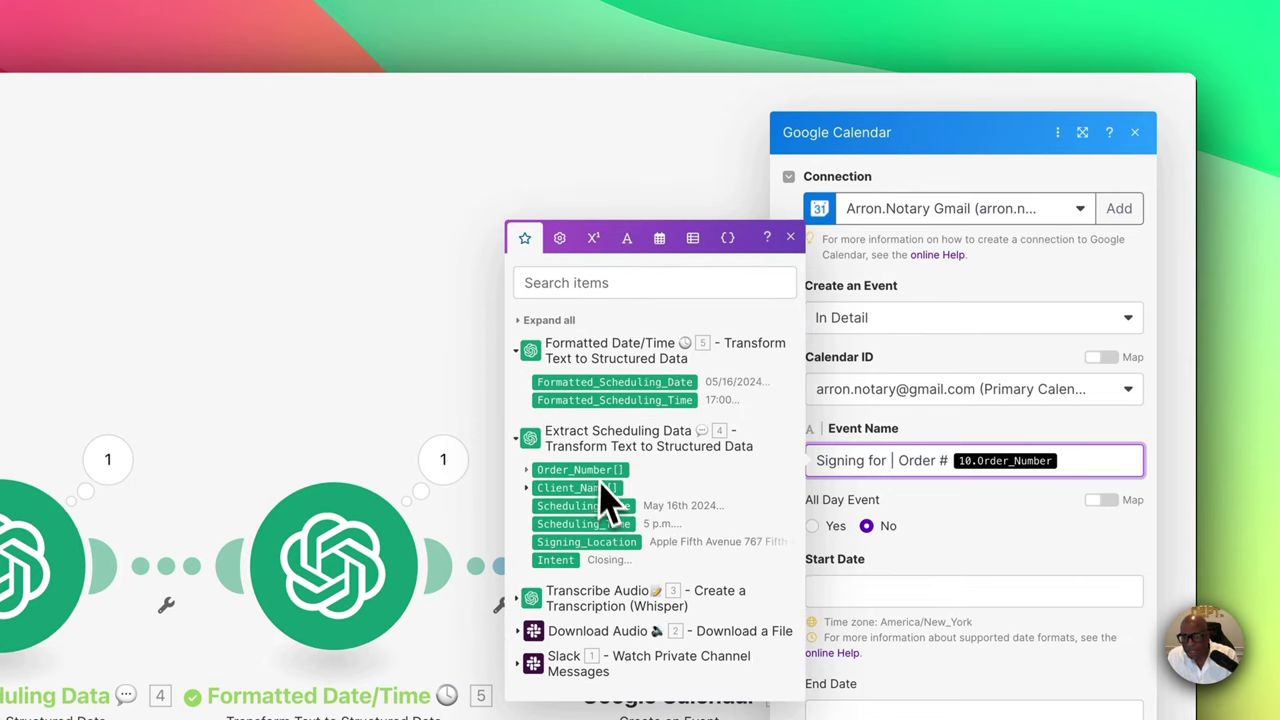
{"action": "left_click", "coordinate": [566, 490]}
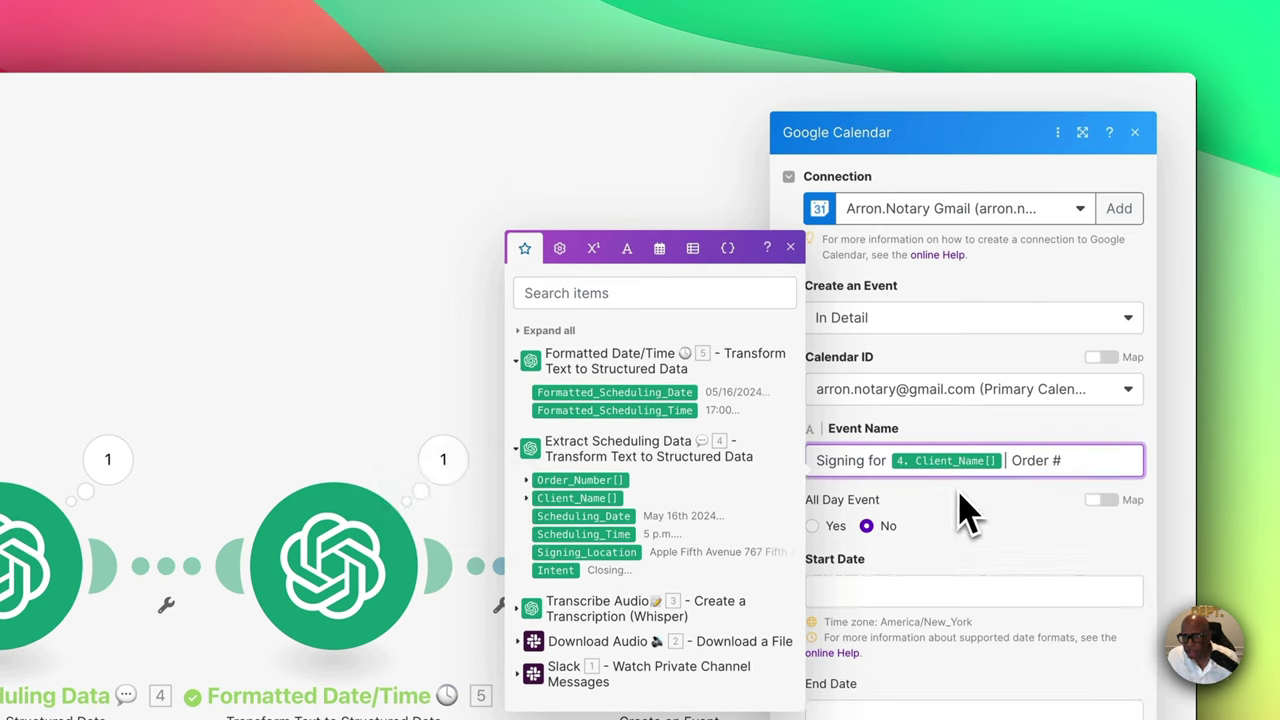
{"action": "left_click", "coordinate": [540, 480]}
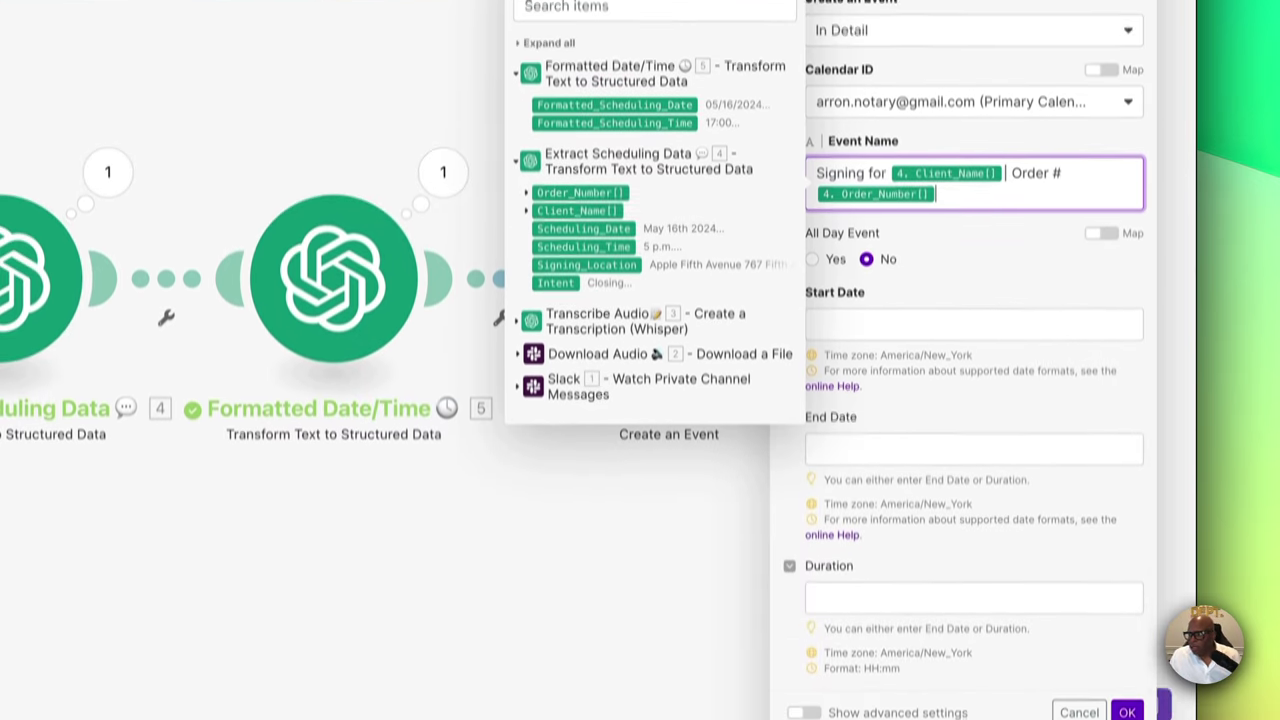
{"action": "key", "text": "Escape"}
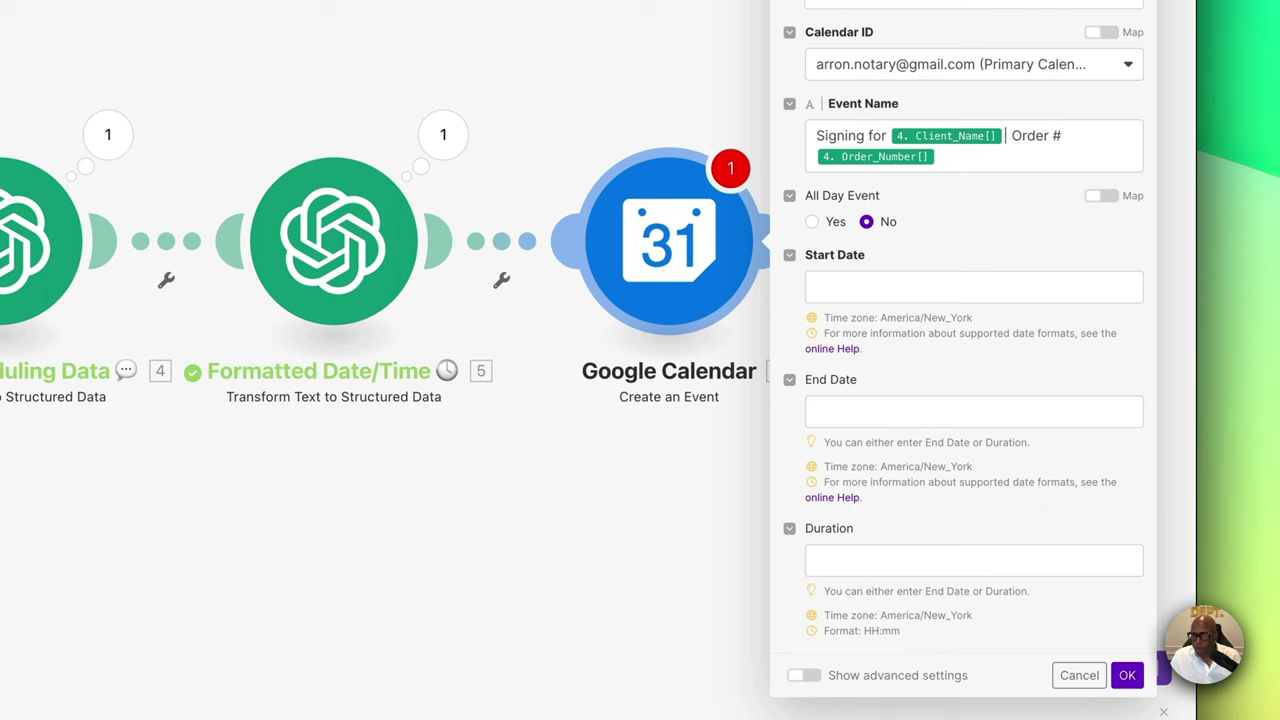
Paste a parseDate formula into Start Date combining 13.Formatted_Scheduling_Date, a space and 13.Formatted_Scheduling_Time in the format MM/DD/YYYY hh:mm
{"action": "left_click", "coordinate": [976, 290]}
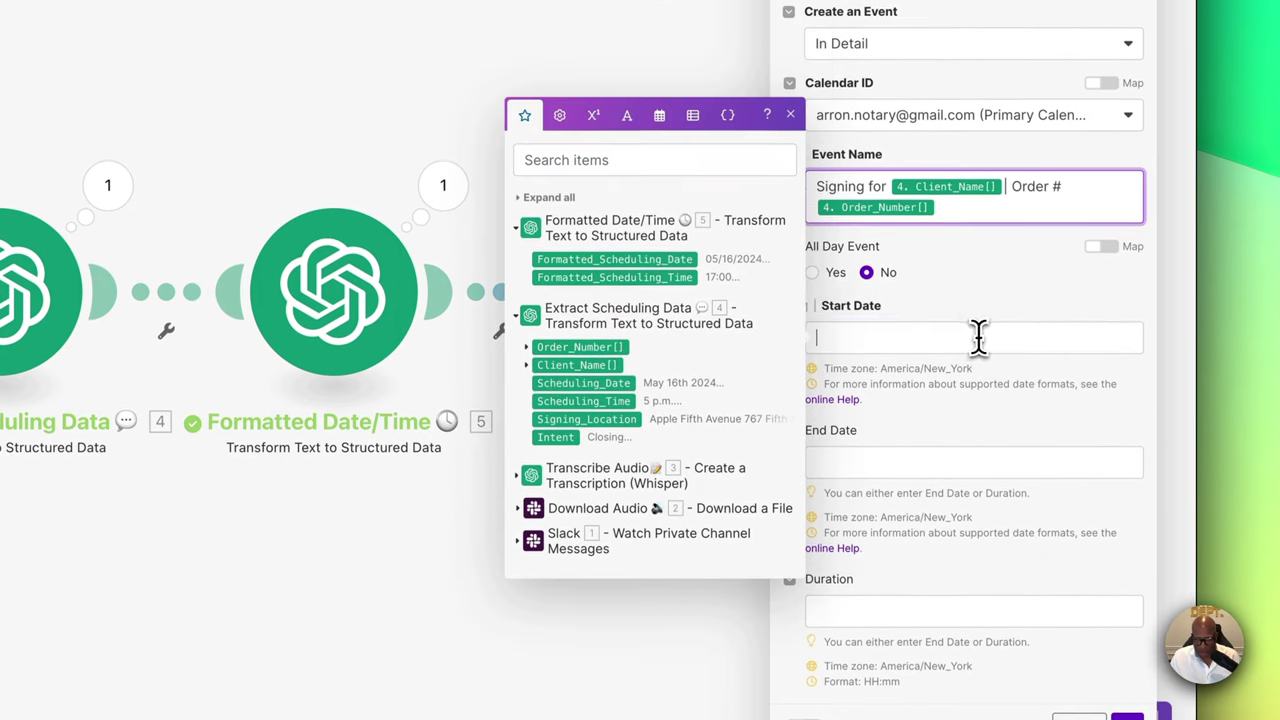
{"action": "type", "text": "parseDate(13.Formatted_Scheduling_Date + space + 13.Formatted_Scheduling_Time; MM/DD/YYYY hh:mm)"}
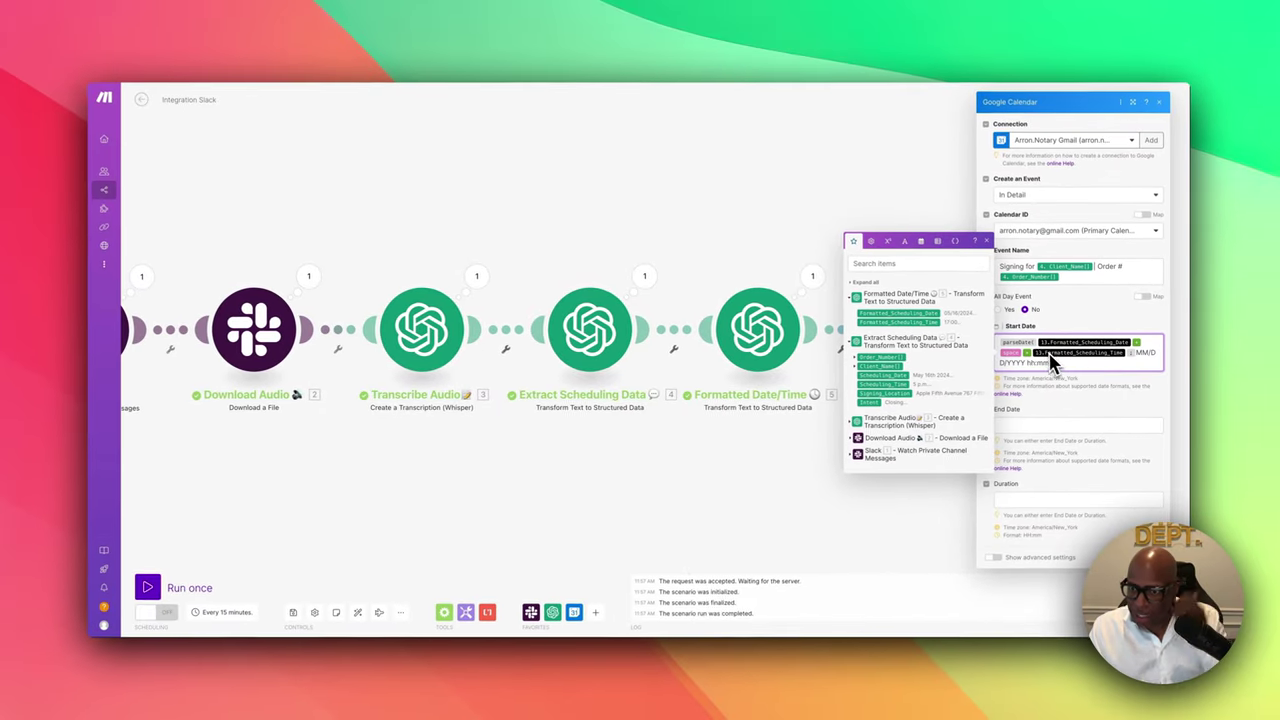
{"action": "mouse_move", "coordinate": [1033, 350]}
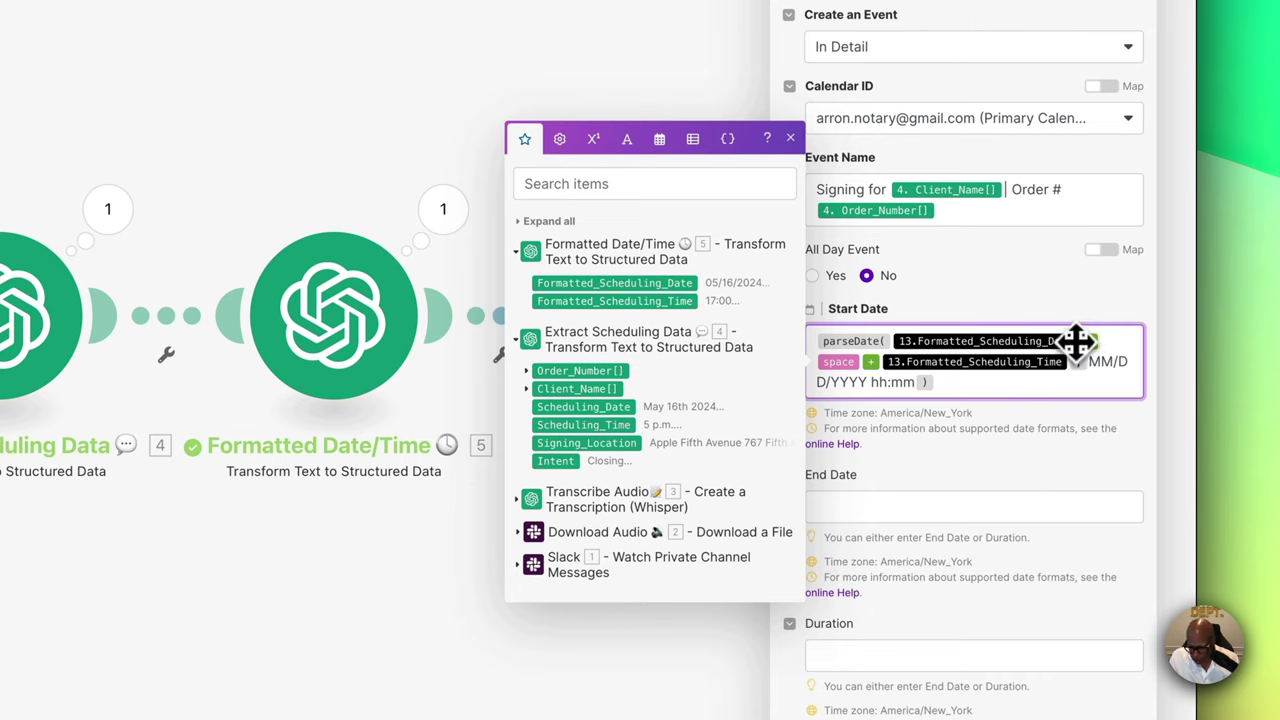
{"action": "left_click", "coordinate": [1120, 375]}
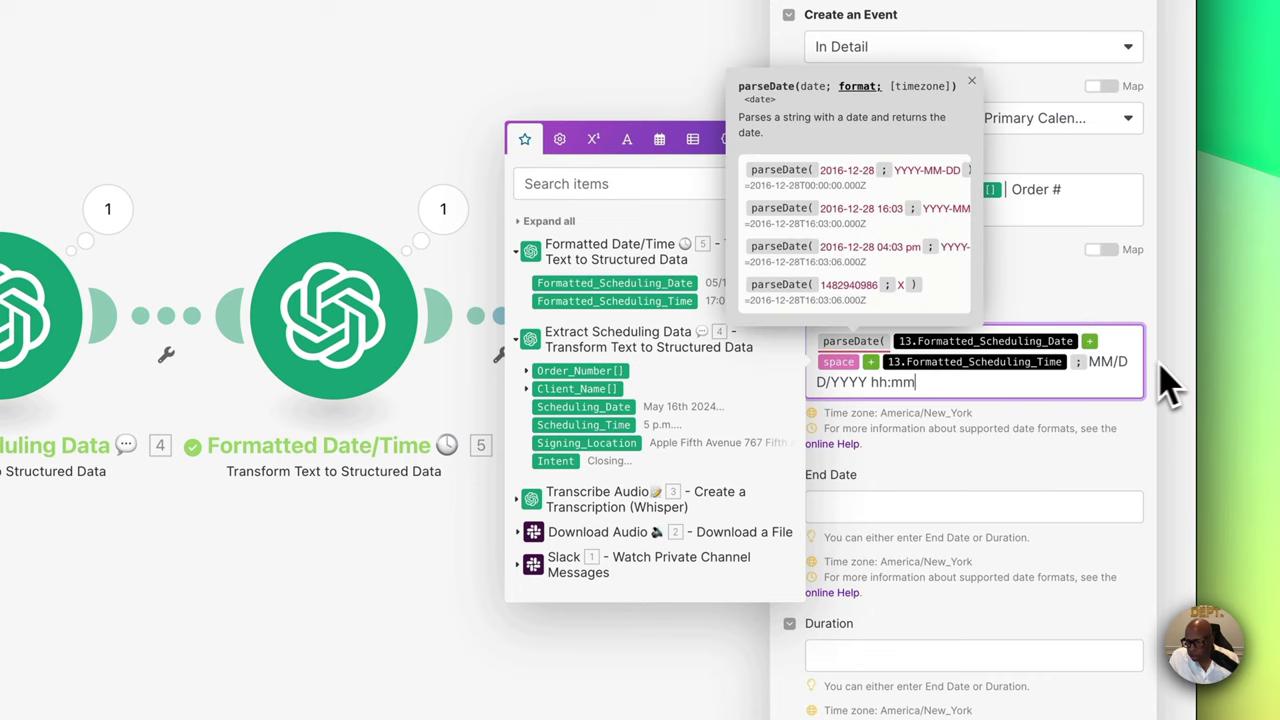
Replace the module 13 references in the Start Date formula with Formatted_Scheduling_Date and Formatted_Scheduling_Time from the Formatted Date/Time module
{"action": "left_click", "coordinate": [985, 388]}
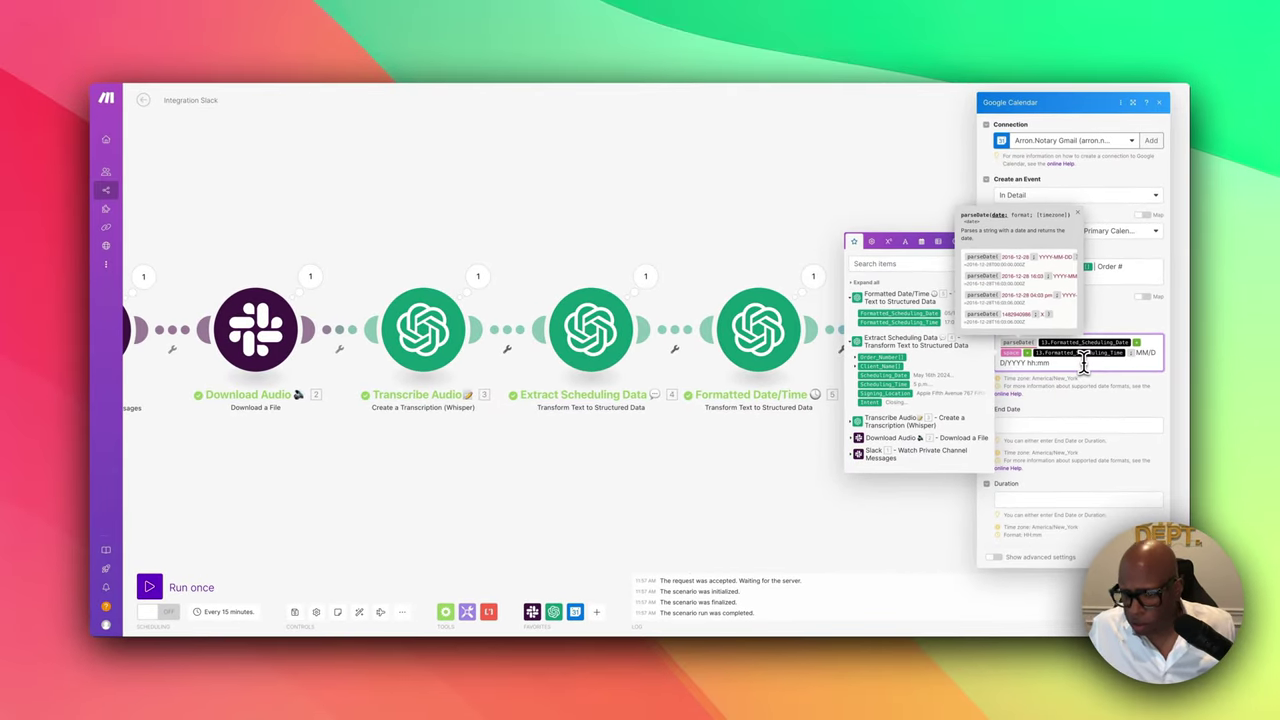
{"action": "key", "text": "BackSpace"}
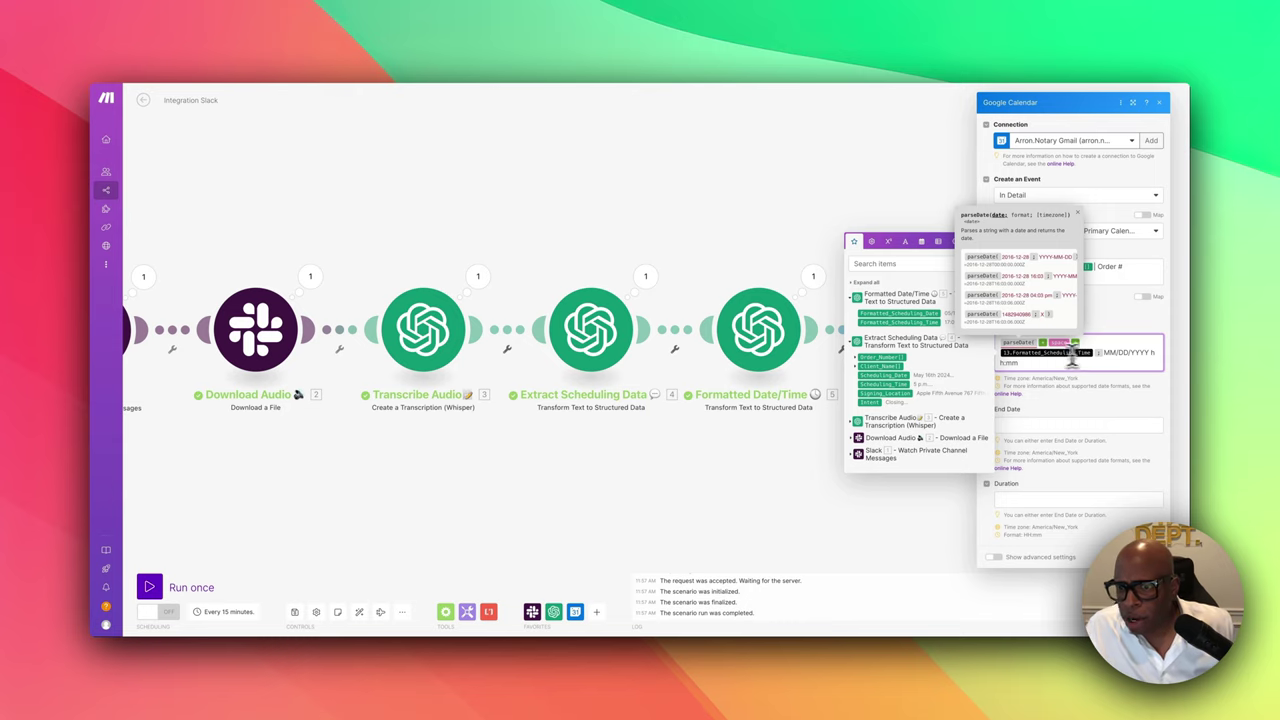
{"action": "left_click", "coordinate": [900, 313]}
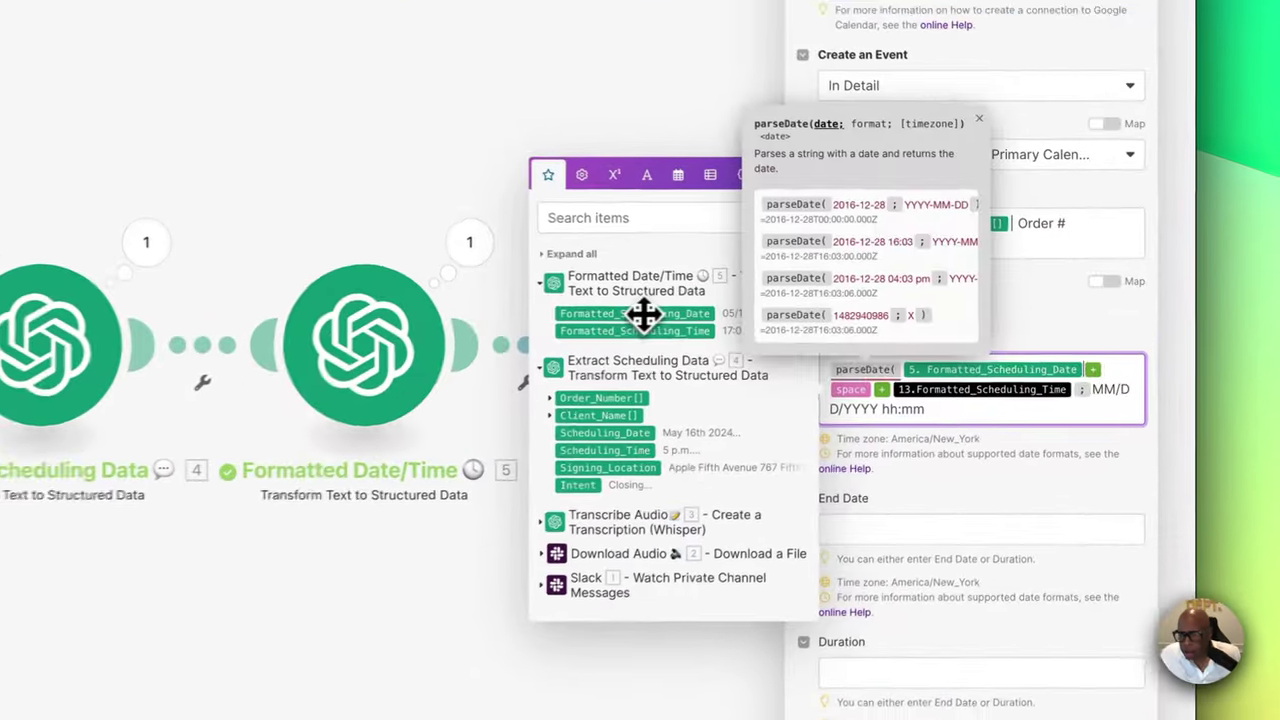
{"action": "left_click", "coordinate": [1058, 390]}
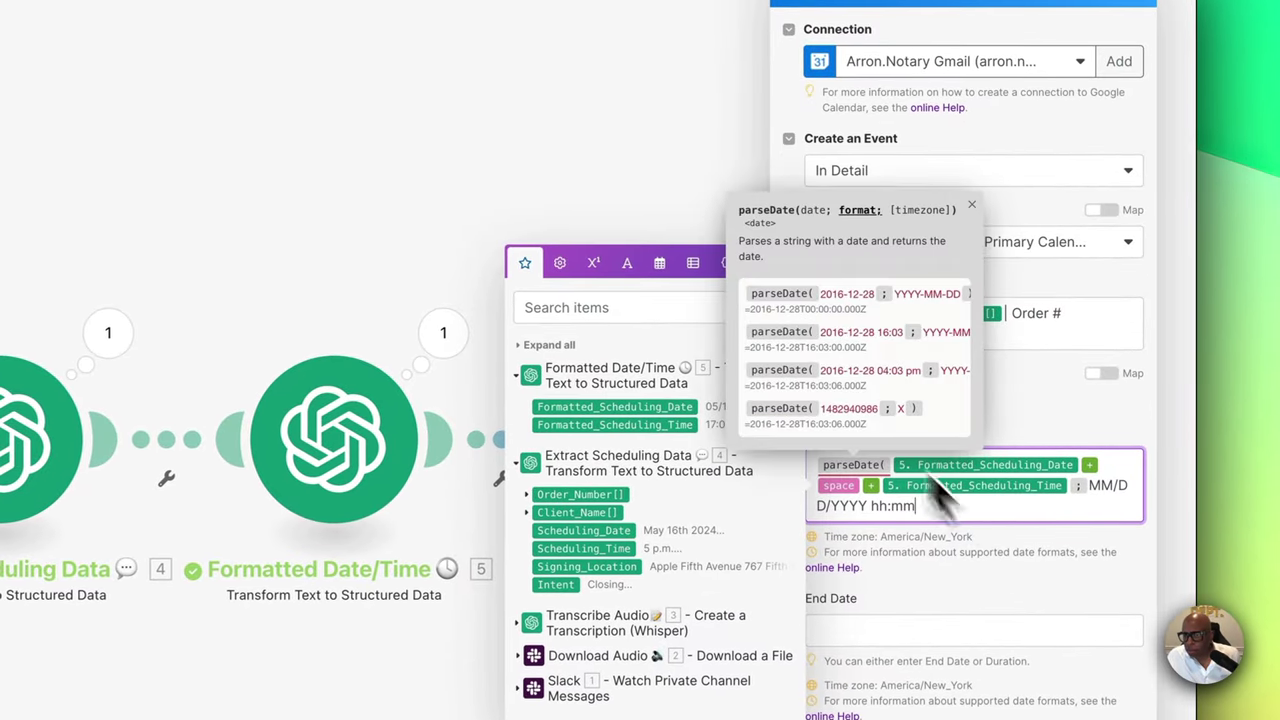
{"action": "left_click", "coordinate": [790, 262]}
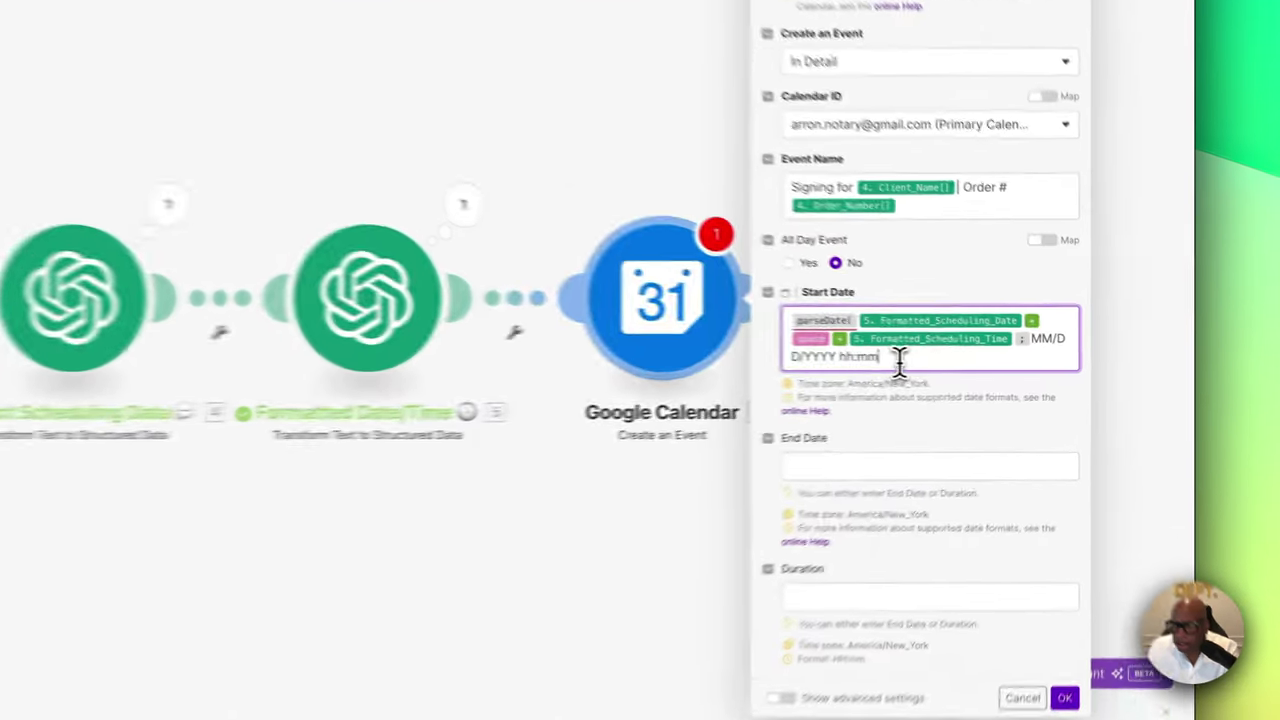
{"action": "left_click", "coordinate": [1017, 366]}
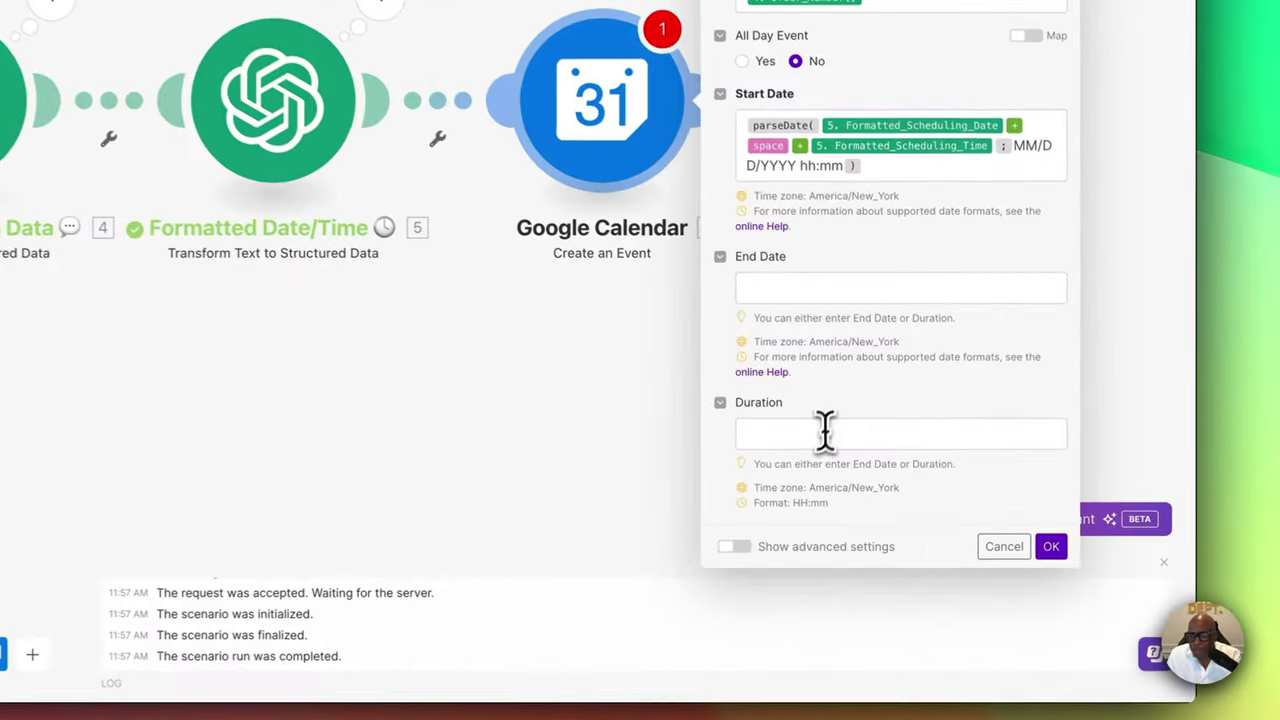
Set the calendar event's duration to 01:00
{"action": "left_click", "coordinate": [1015, 498]}
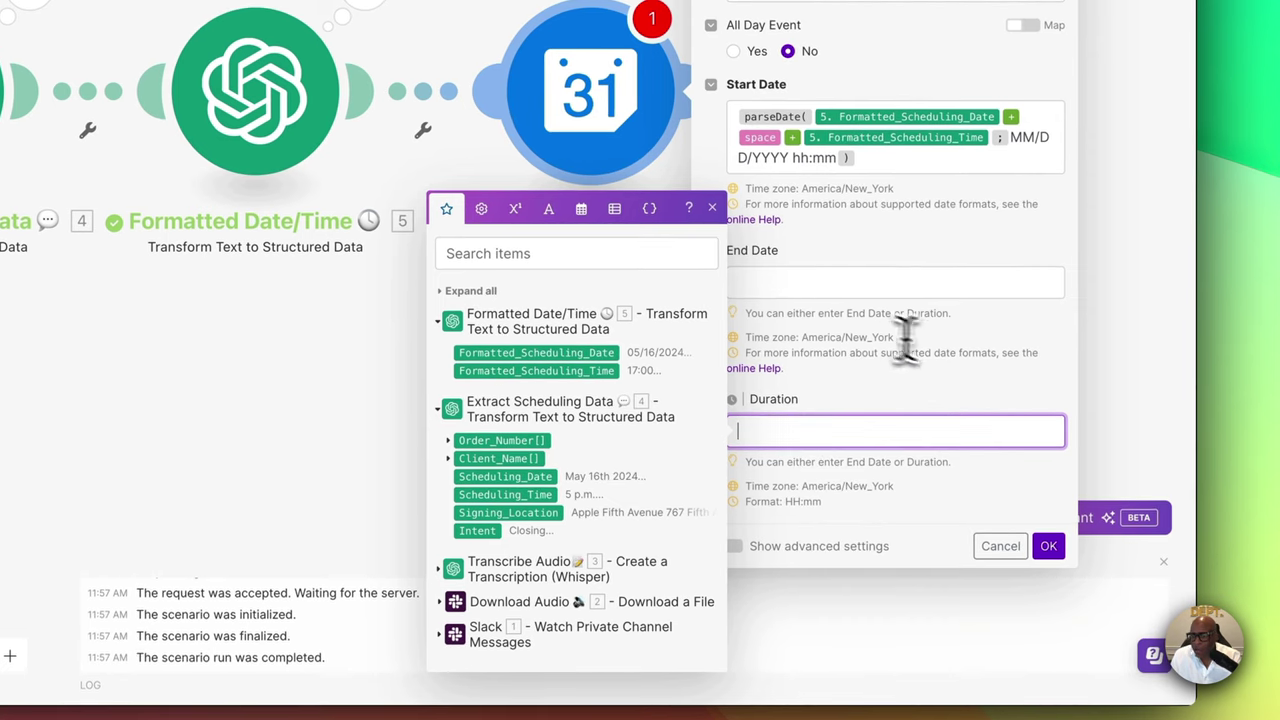
{"action": "left_click", "coordinate": [1098, 303]}
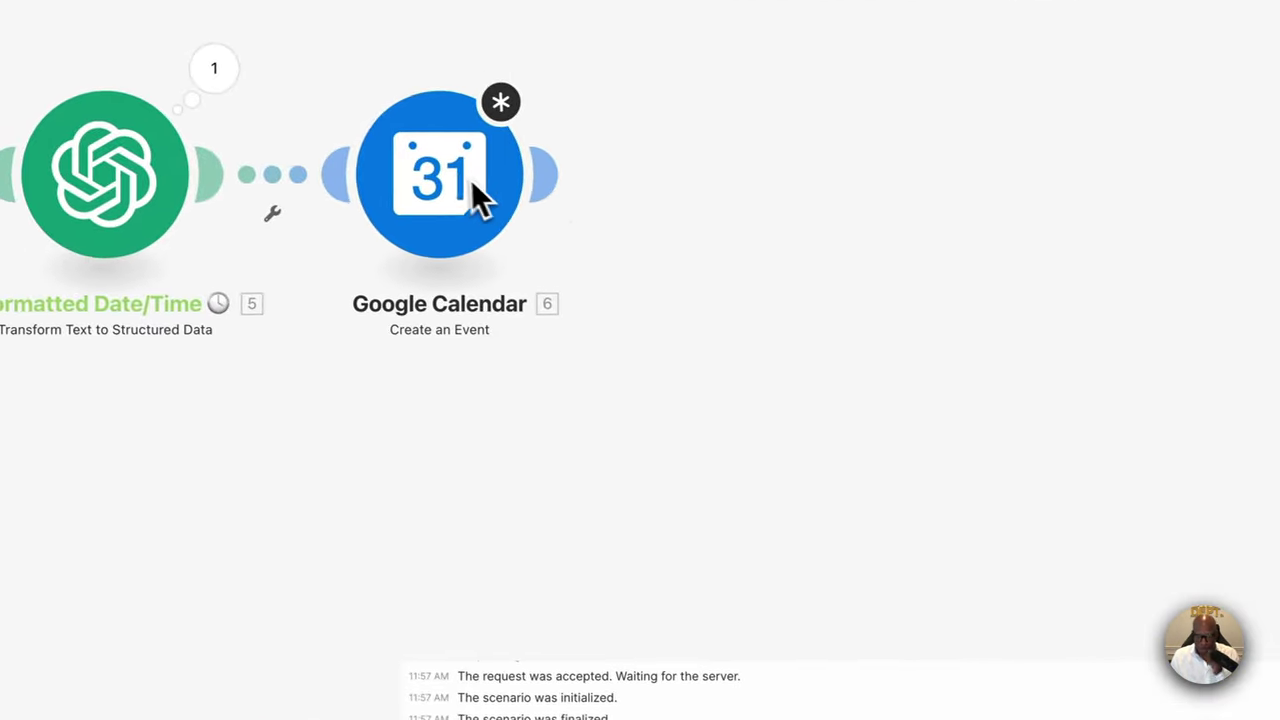
{"action": "left_click", "coordinate": [411, 178]}
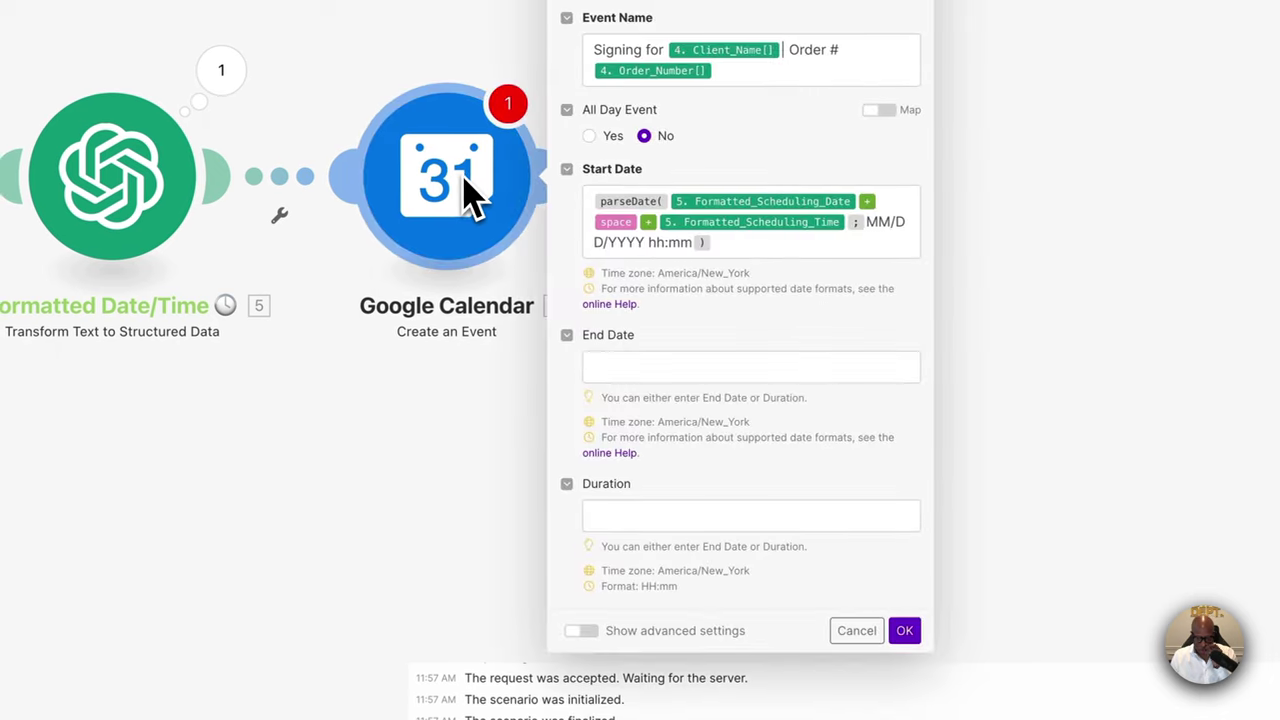
{"action": "left_click", "coordinate": [663, 516]}
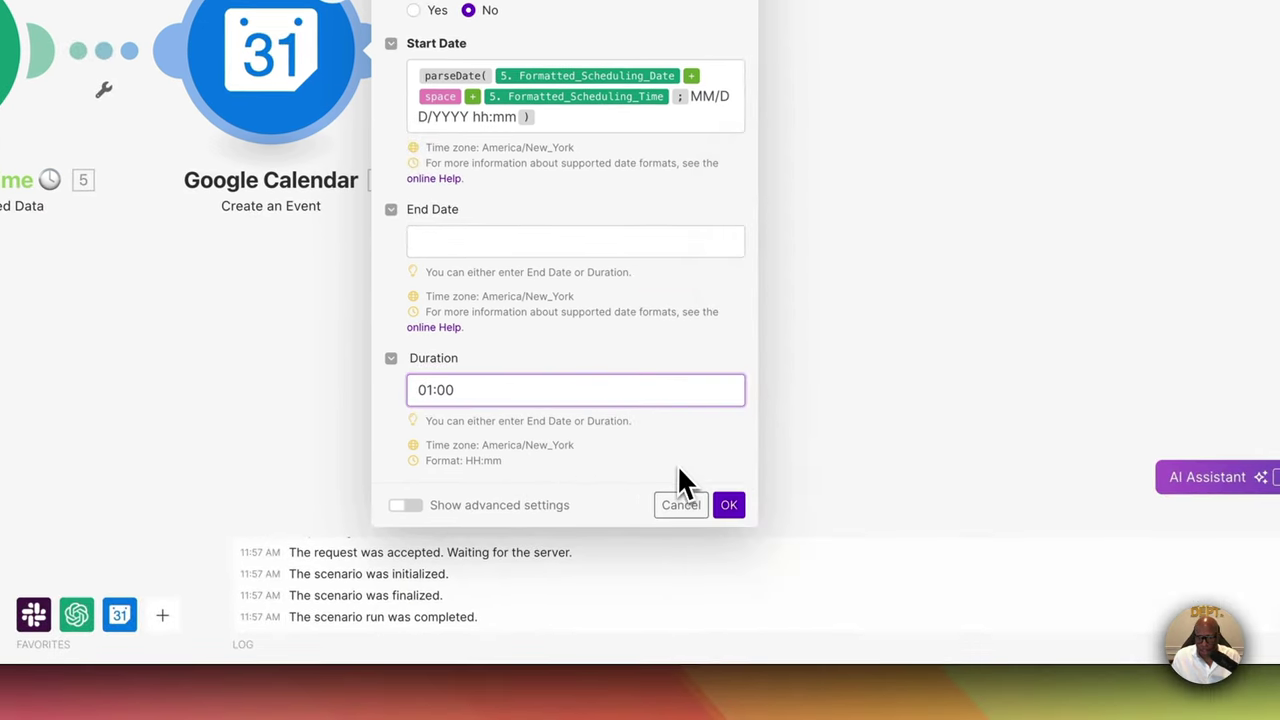
{"action": "left_click", "coordinate": [679, 470]}
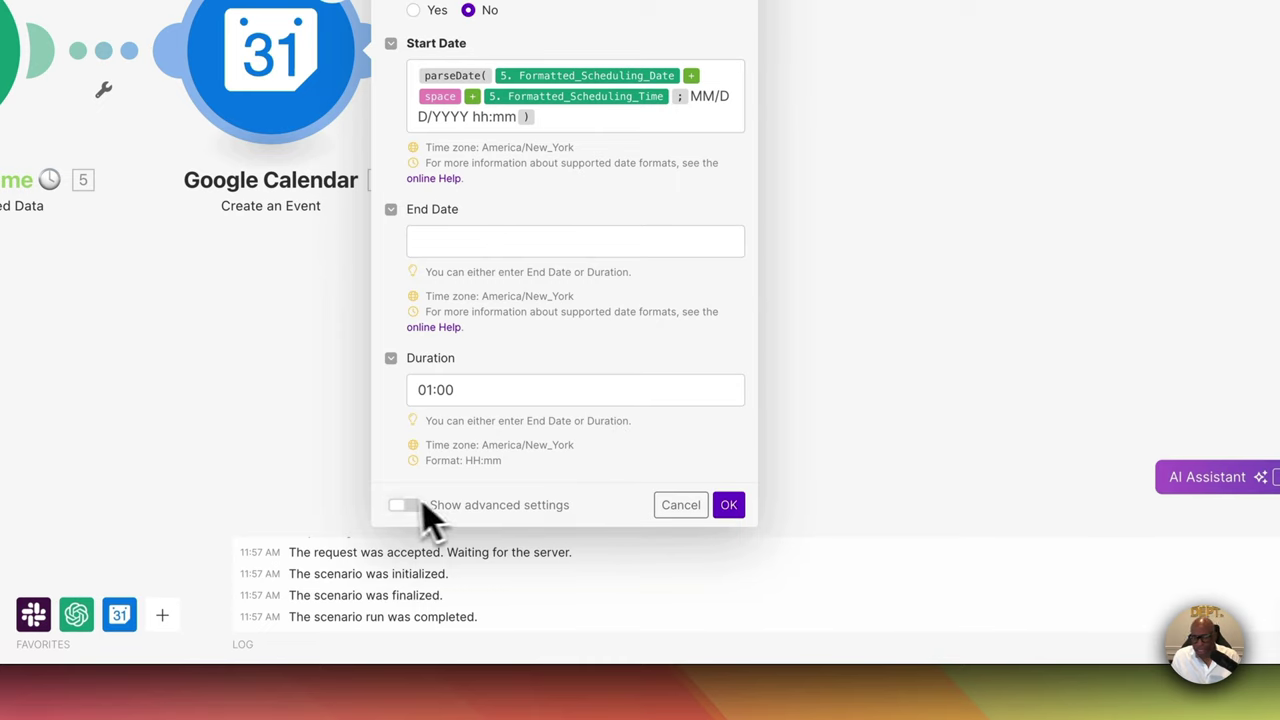
Show the advanced settings and paste the Description template covering client name, order number, signing location, date, time and intent
{"action": "left_click", "coordinate": [403, 507]}
{"action": "scroll", "coordinate": [543, 500], "scroll_direction": "down", "scroll_amount": 4}
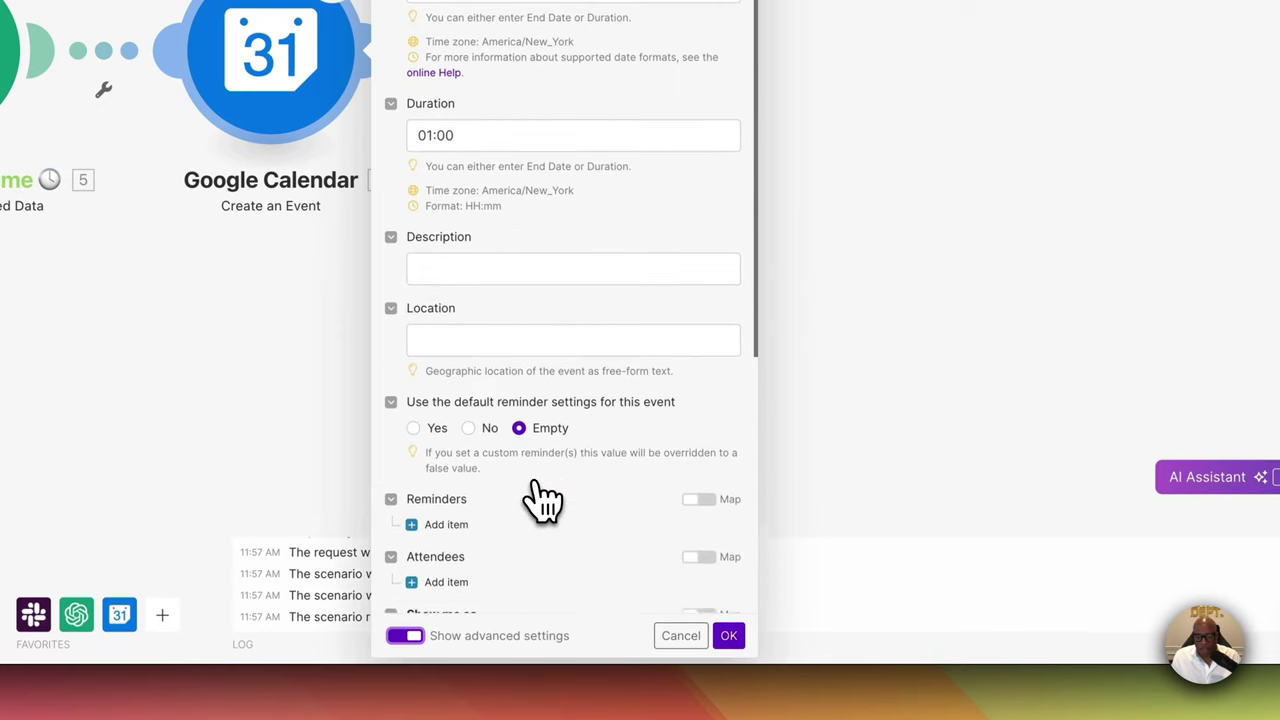
{"action": "scroll", "coordinate": [543, 500], "scroll_direction": "down", "scroll_amount": 2}
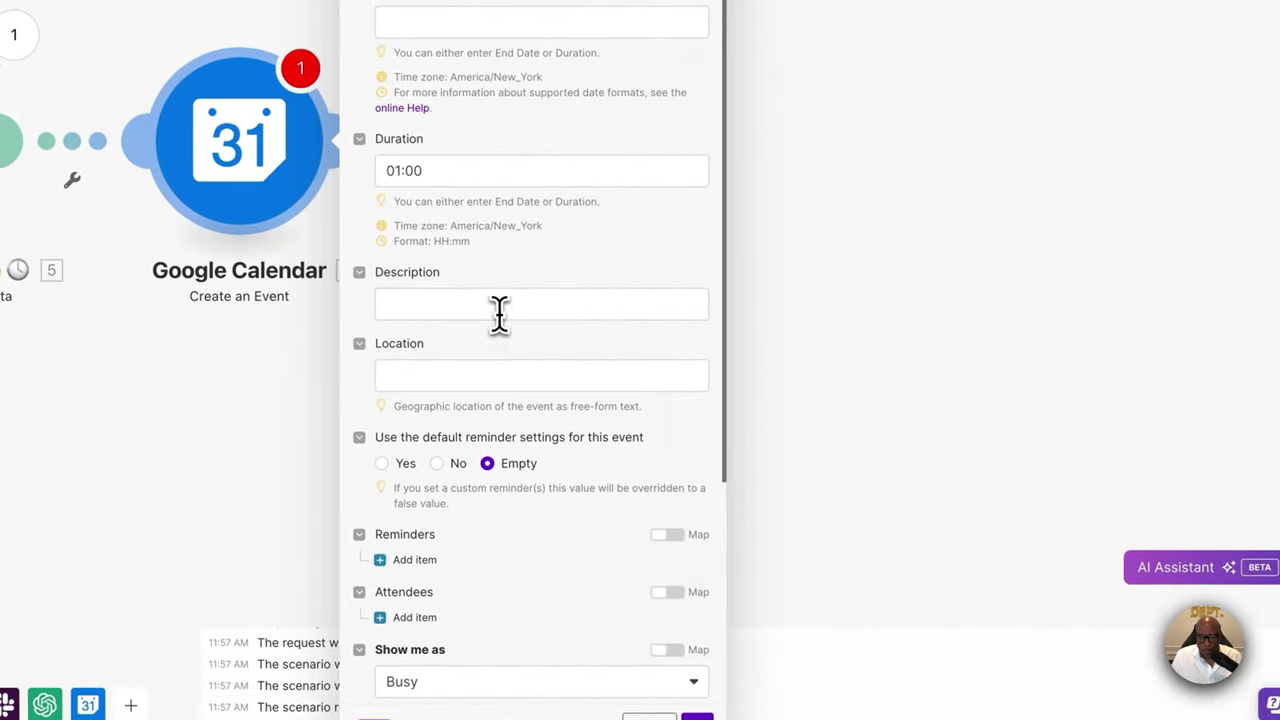
{"action": "left_click", "coordinate": [499, 313]}
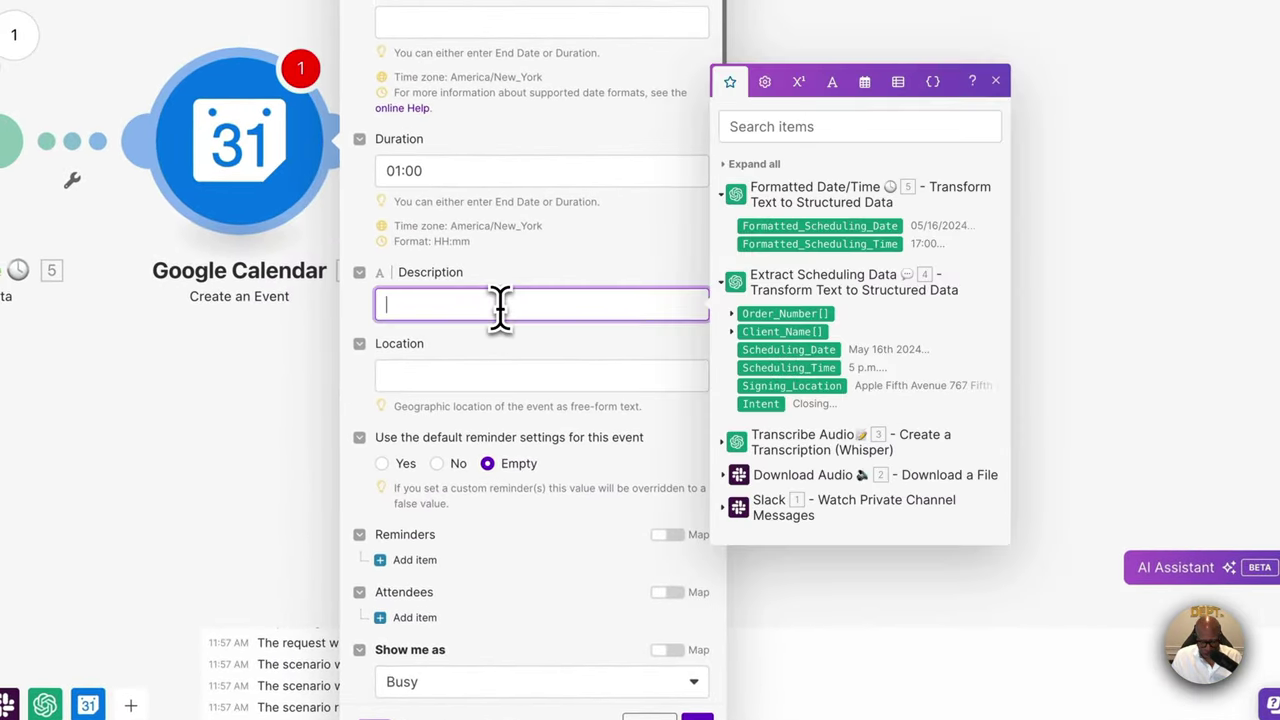
{"action": "type", "text": "Signing for 10.Client_Name Order # 10.Order_Number Signing Location: 10.Signing_Location Signing Date: 10.Scheduling_Date Signing Time: 10.Scheduling_Time Intent: 10.Intent"}
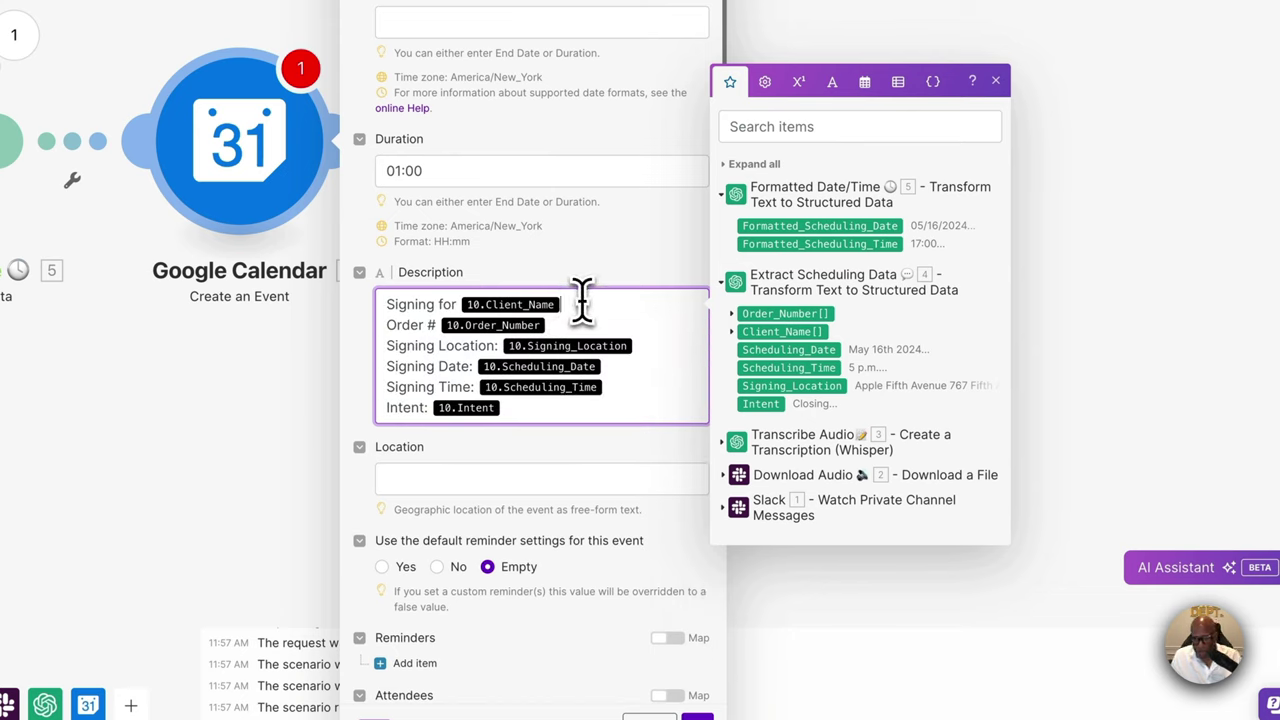
Remove the six module 10 placeholders from the description, keeping only the text labels
{"action": "key", "text": "BackSpace"}
{"action": "left_click", "coordinate": [560, 325]}
{"action": "key", "text": "BackSpace"}
{"action": "left_click", "coordinate": [640, 346]}
{"action": "key", "text": "BackSpace"}
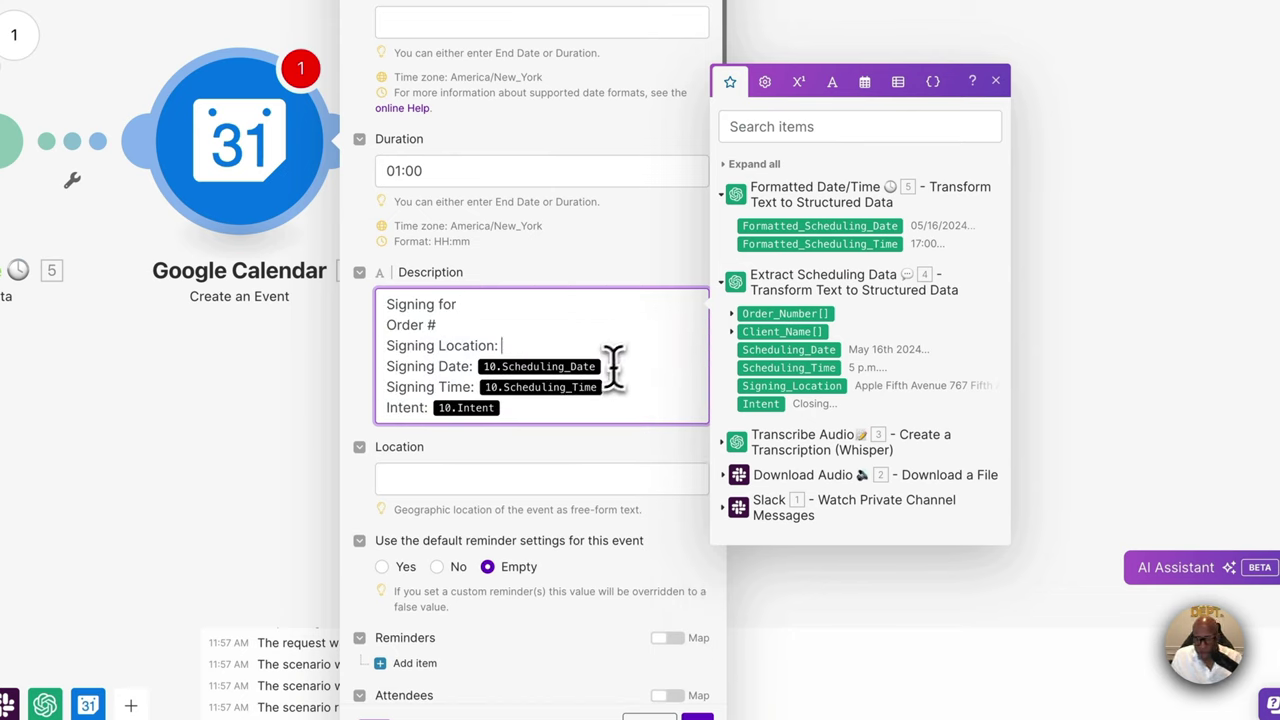
{"action": "left_click", "coordinate": [612, 366]}
{"action": "key", "text": "BackSpace"}
{"action": "left_click", "coordinate": [606, 387]}
{"action": "key", "text": "BackSpace"}
{"action": "left_click", "coordinate": [523, 407]}
{"action": "key", "text": "BackSpace"}
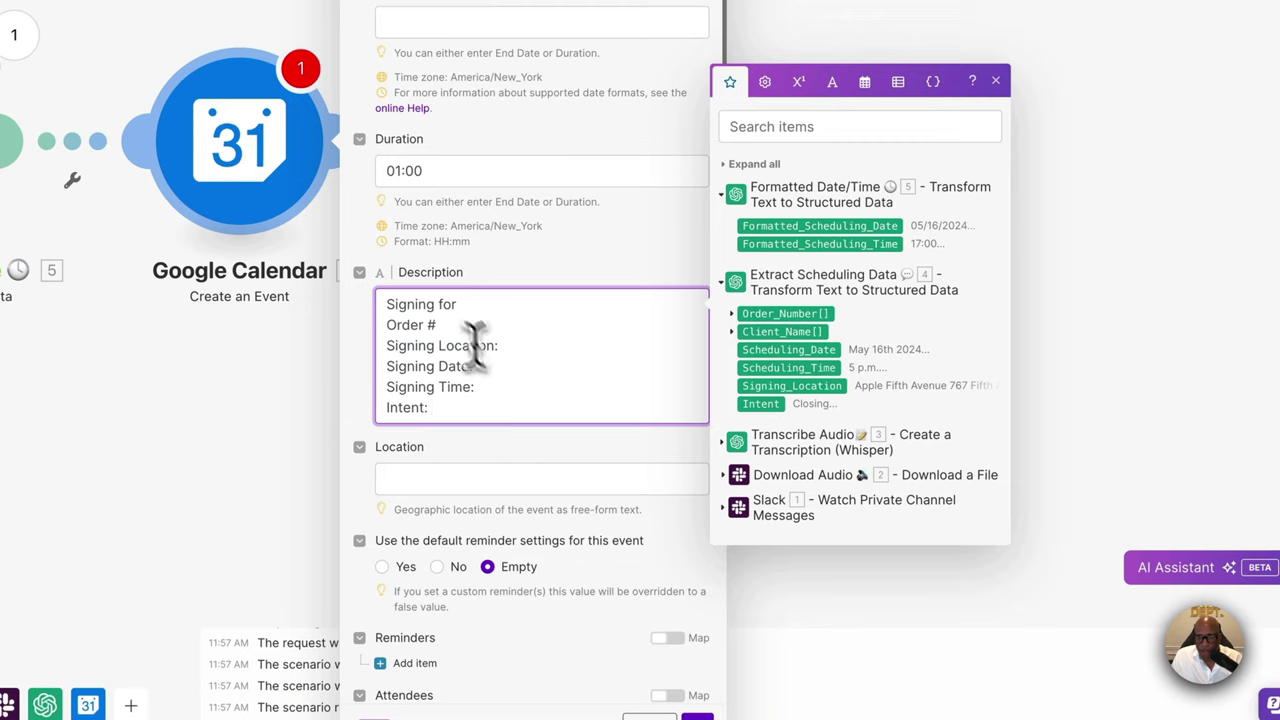
Map the description lines to Client_Name, Order_Number, Signing_Location and Intent from module 4, plus Formatted_Scheduling_Date and Formatted_Scheduling_Time from module 5
{"action": "left_click", "coordinate": [477, 308]}
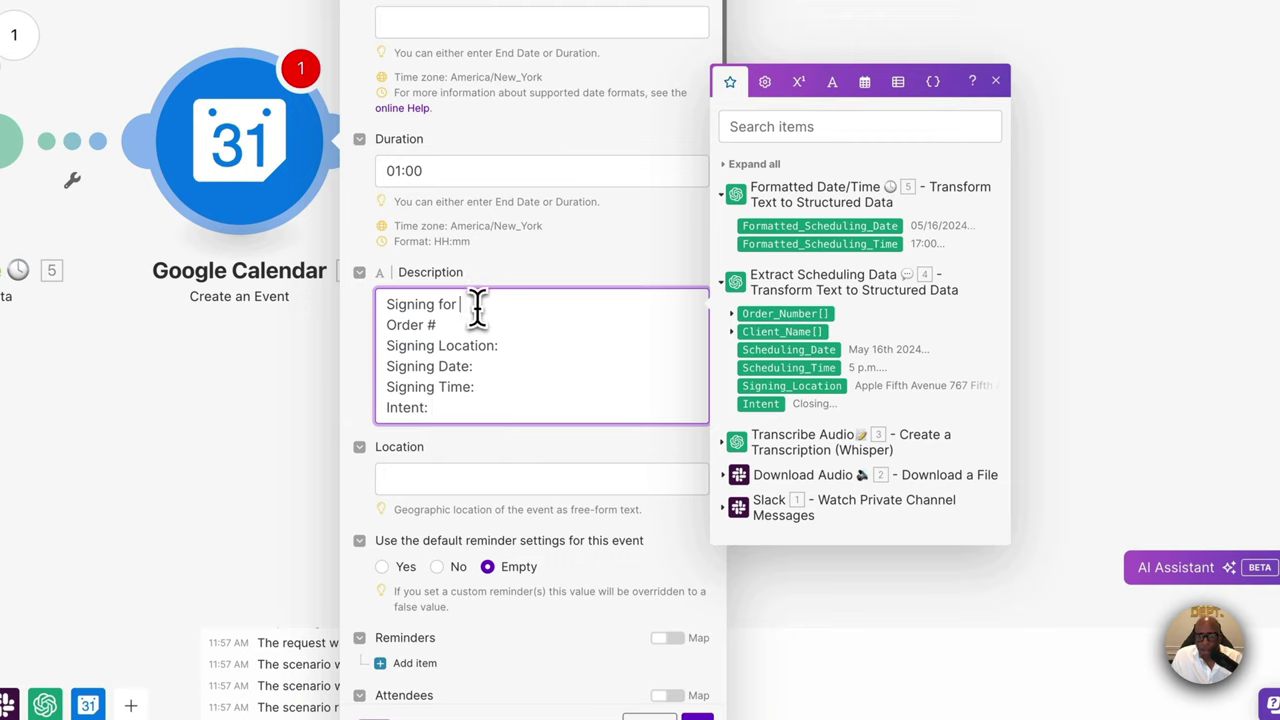
{"action": "left_click", "coordinate": [752, 331]}
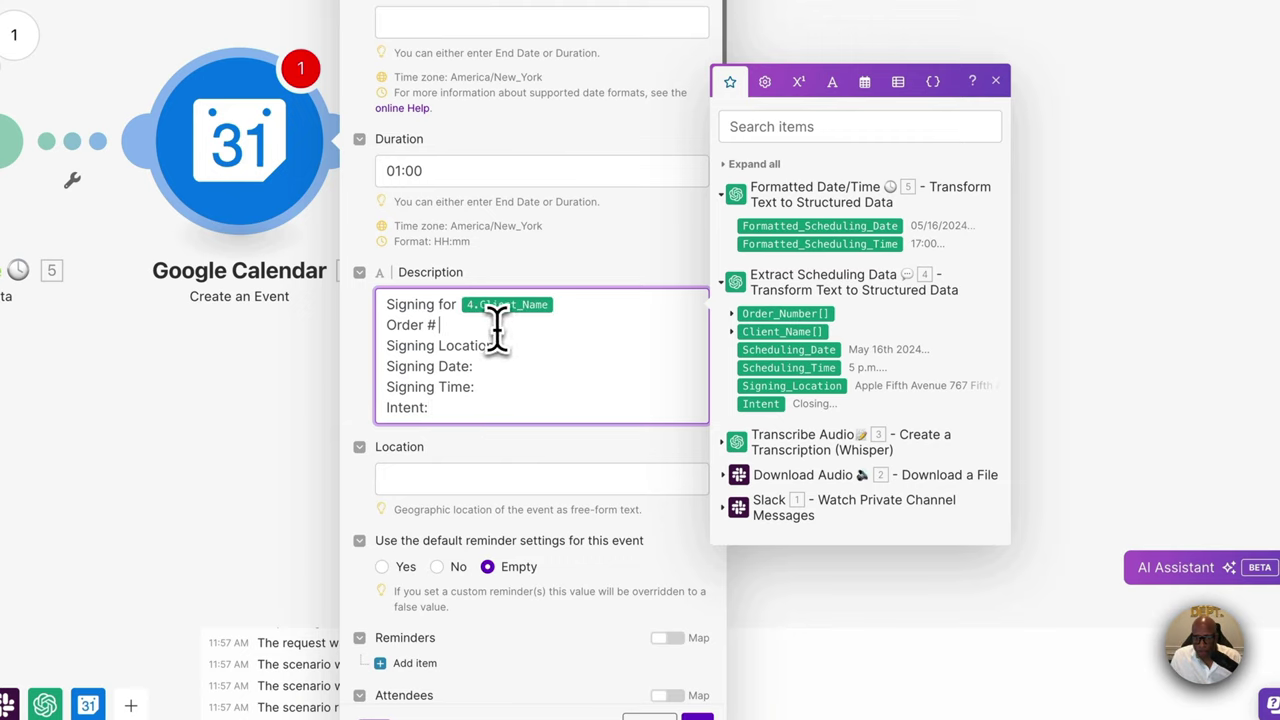
{"action": "left_click", "coordinate": [498, 326]}
{"action": "left_click", "coordinate": [798, 318]}
{"action": "left_click", "coordinate": [752, 386]}
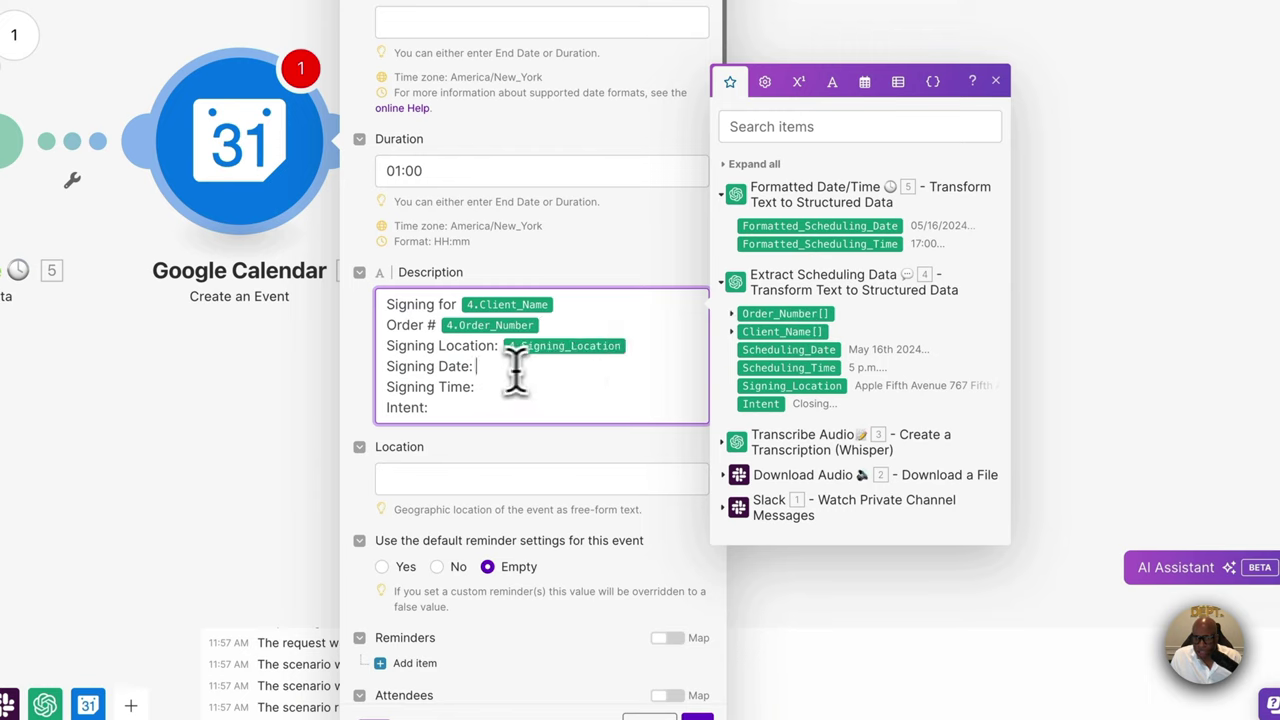
{"action": "left_click", "coordinate": [842, 228]}
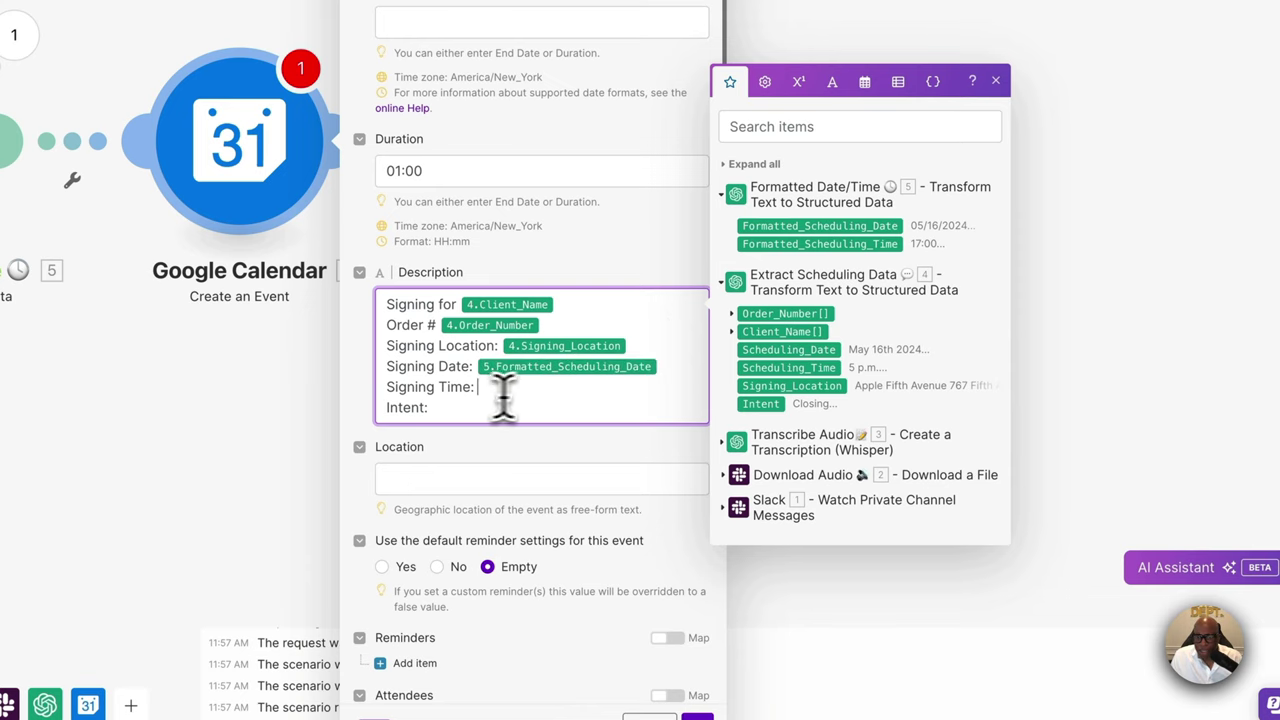
{"action": "left_click", "coordinate": [800, 246]}
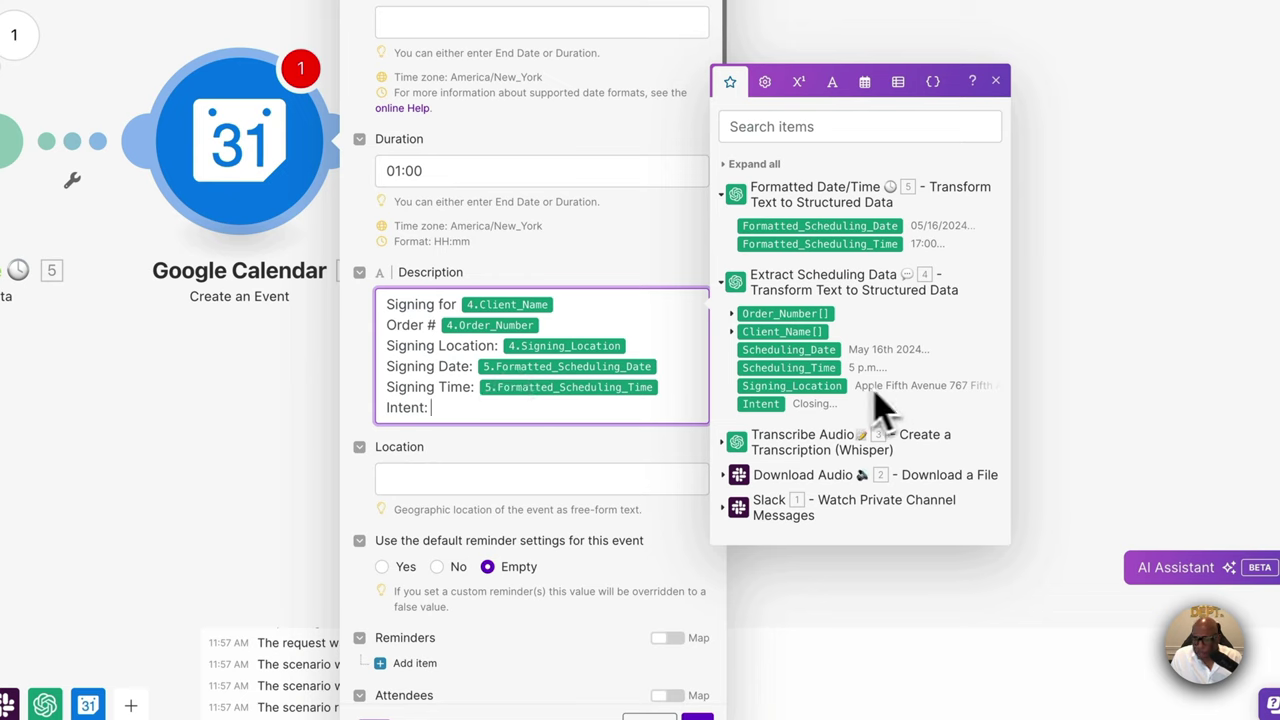
{"action": "left_click", "coordinate": [748, 403]}
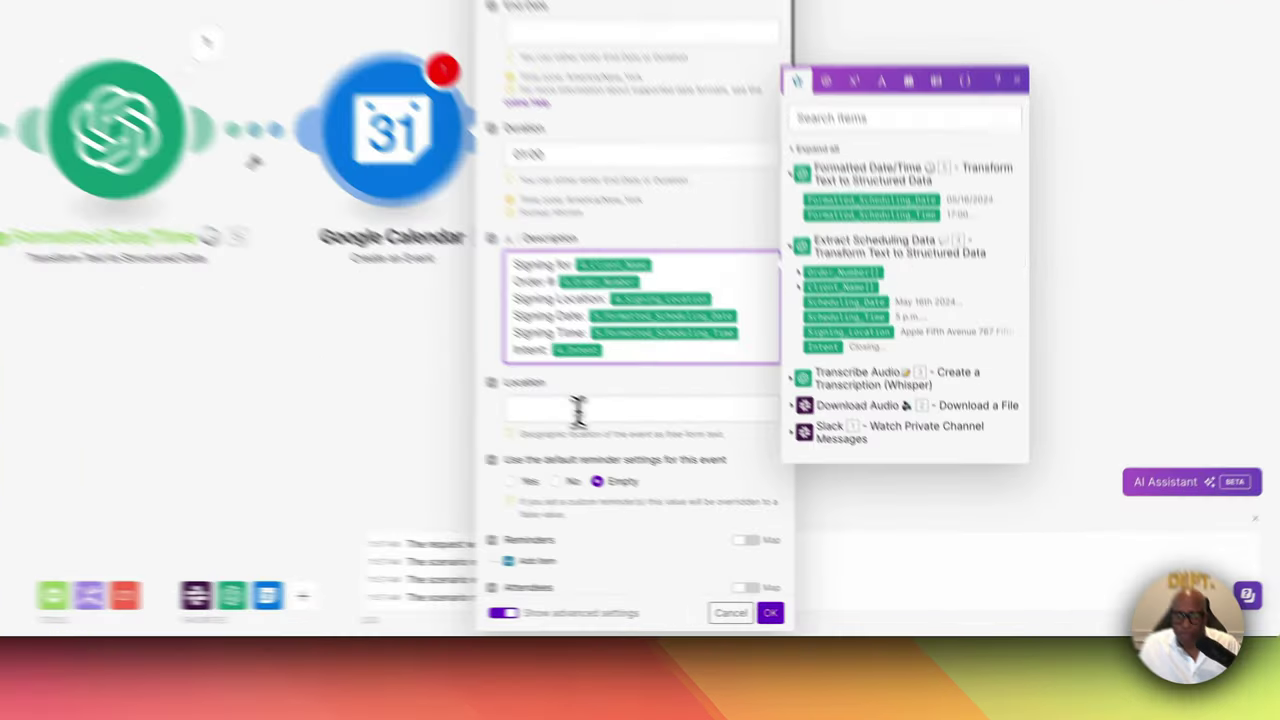
Map the calendar event's Location to Signing_Location from module 4 and save the Google Calendar module's settings
{"action": "left_click", "coordinate": [763, 499]}
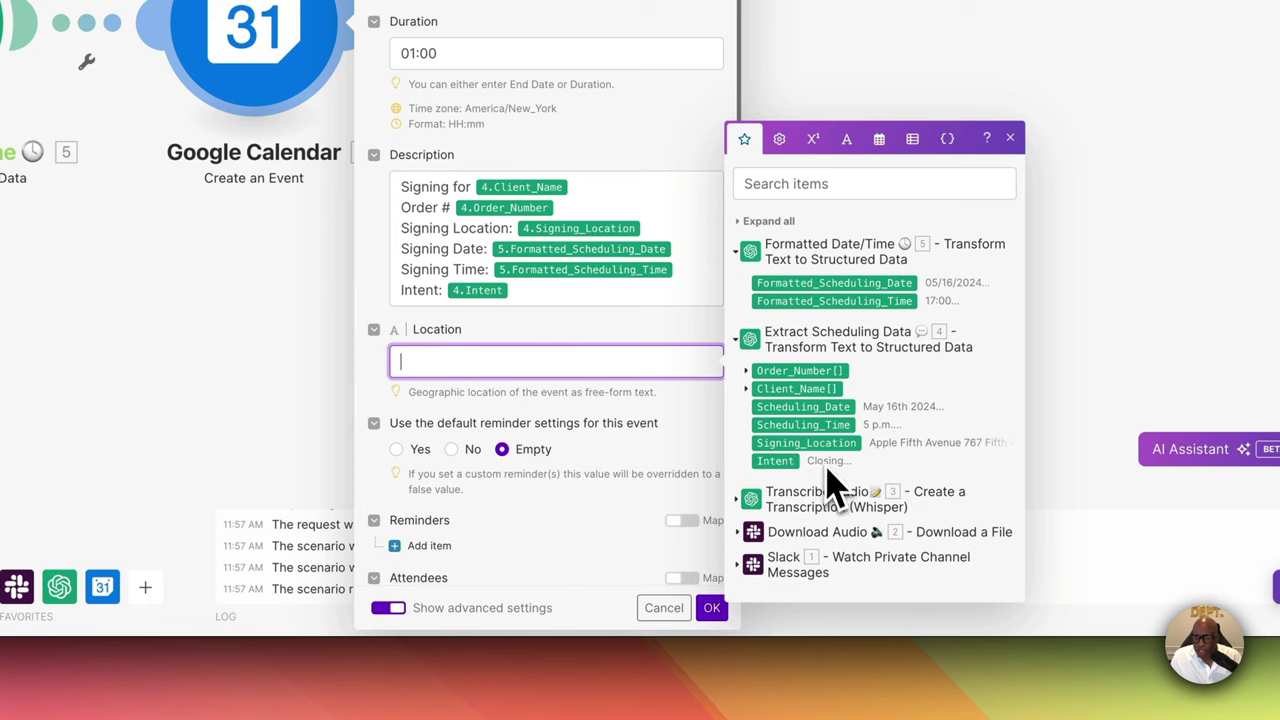
{"action": "left_click", "coordinate": [806, 442]}
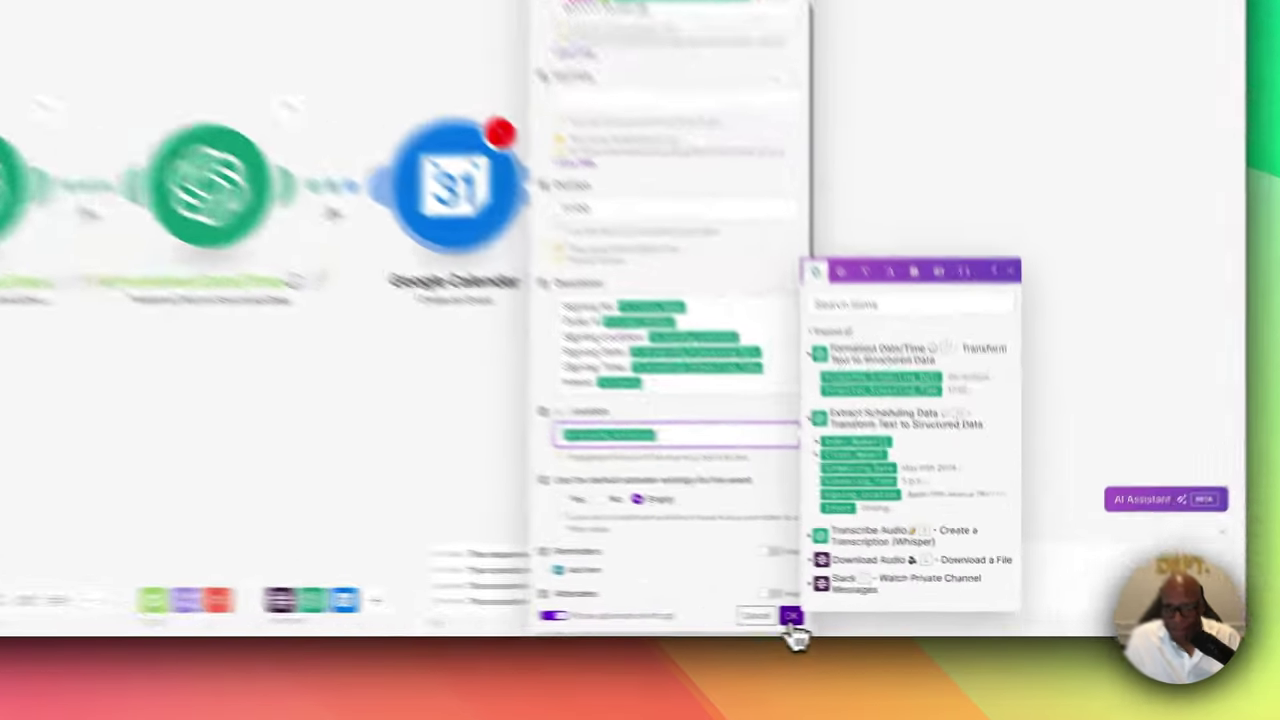
{"action": "left_click", "coordinate": [879, 622]}
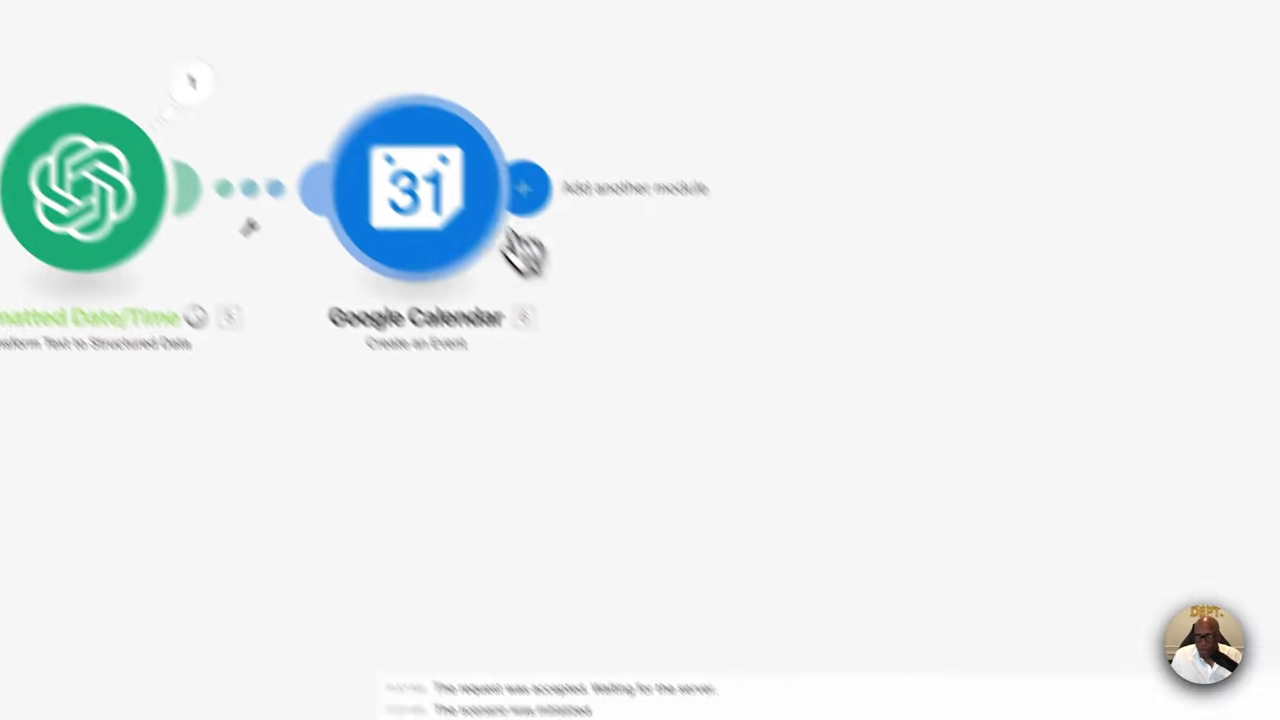
Rename the Google Calendar module as "Add Signing to Calendar" followed by a calendar emoji
{"action": "right_click", "coordinate": [524, 285]}
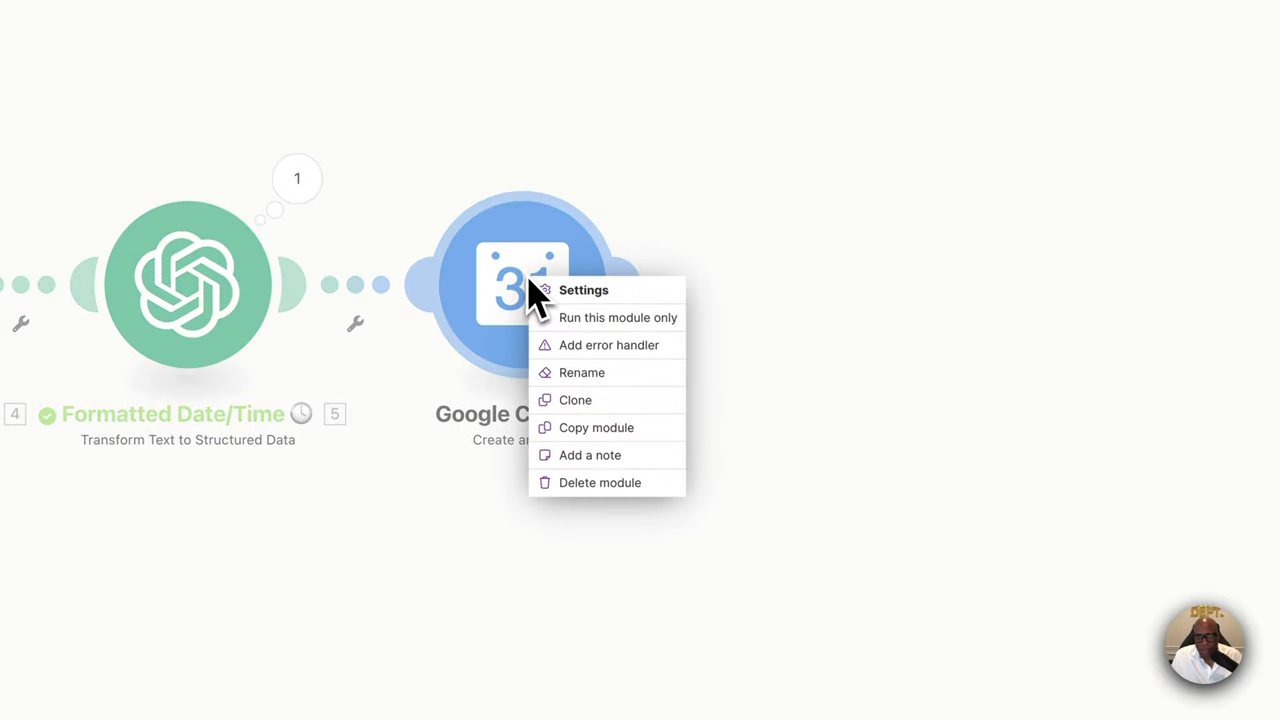
{"action": "left_click", "coordinate": [605, 370]}
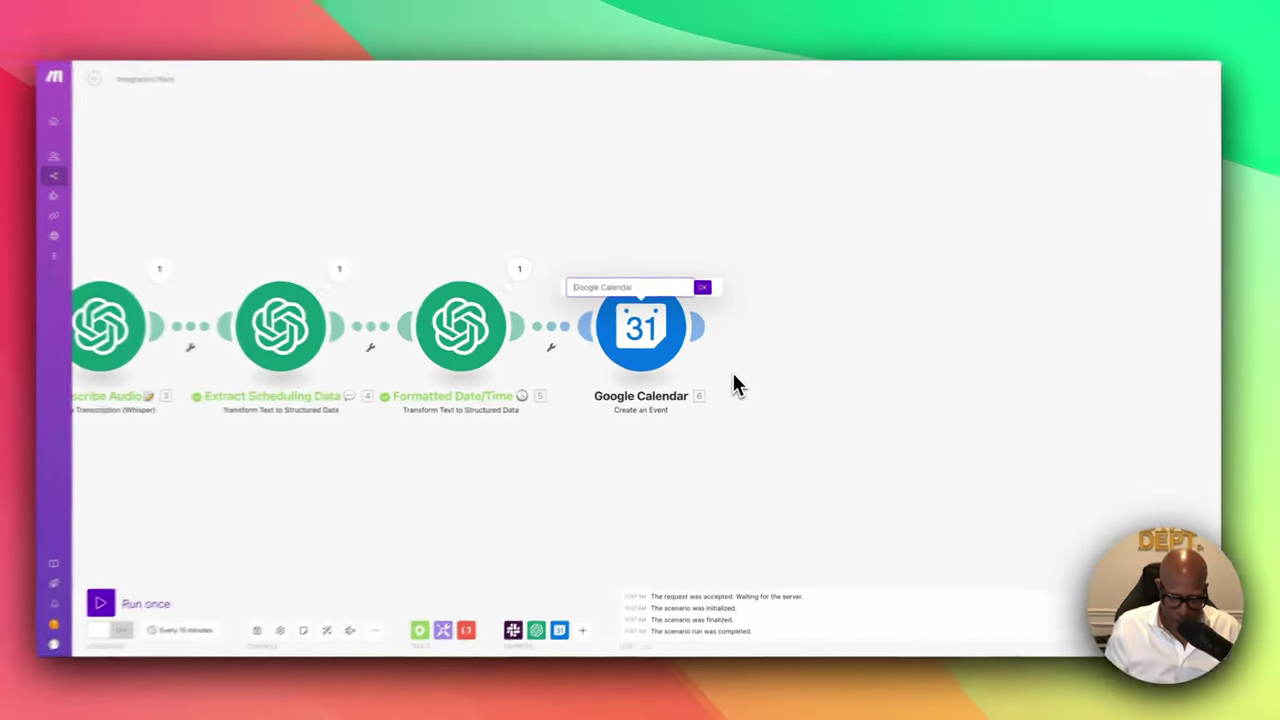
{"action": "type", "text": "In"}
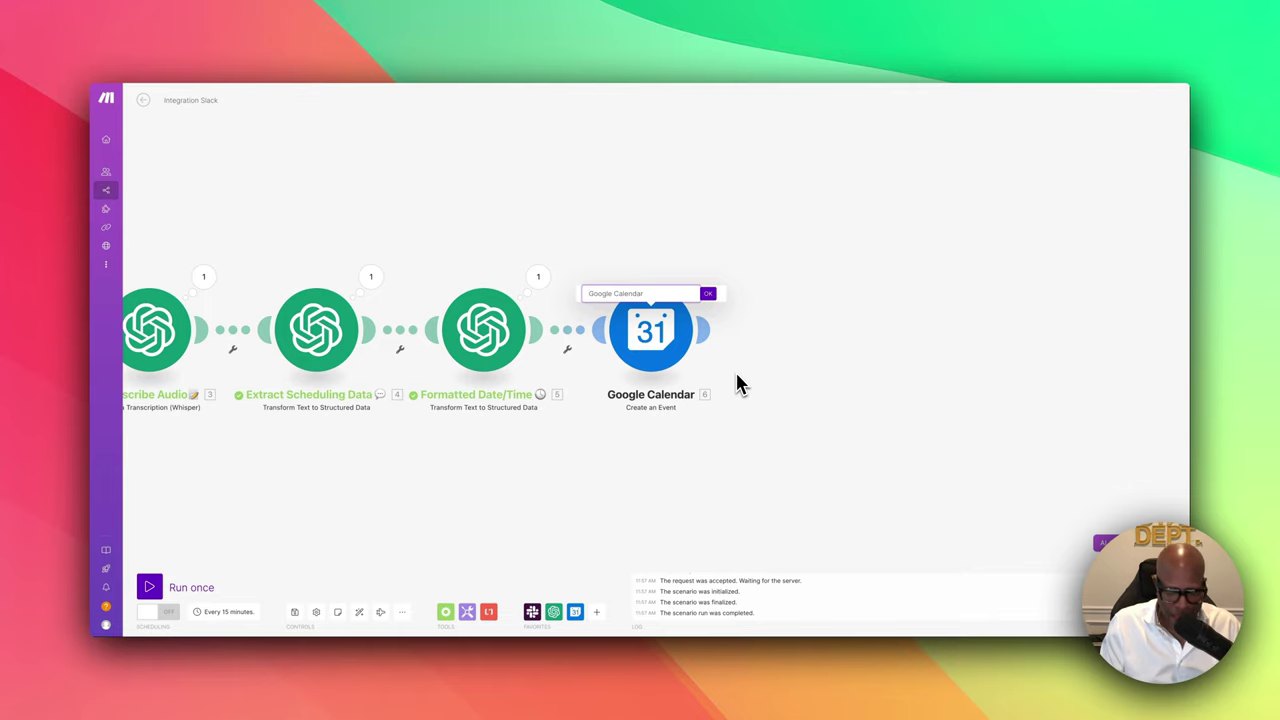
{"action": "key", "text": "super+a"}
{"action": "type", "text": "Add Signing"}
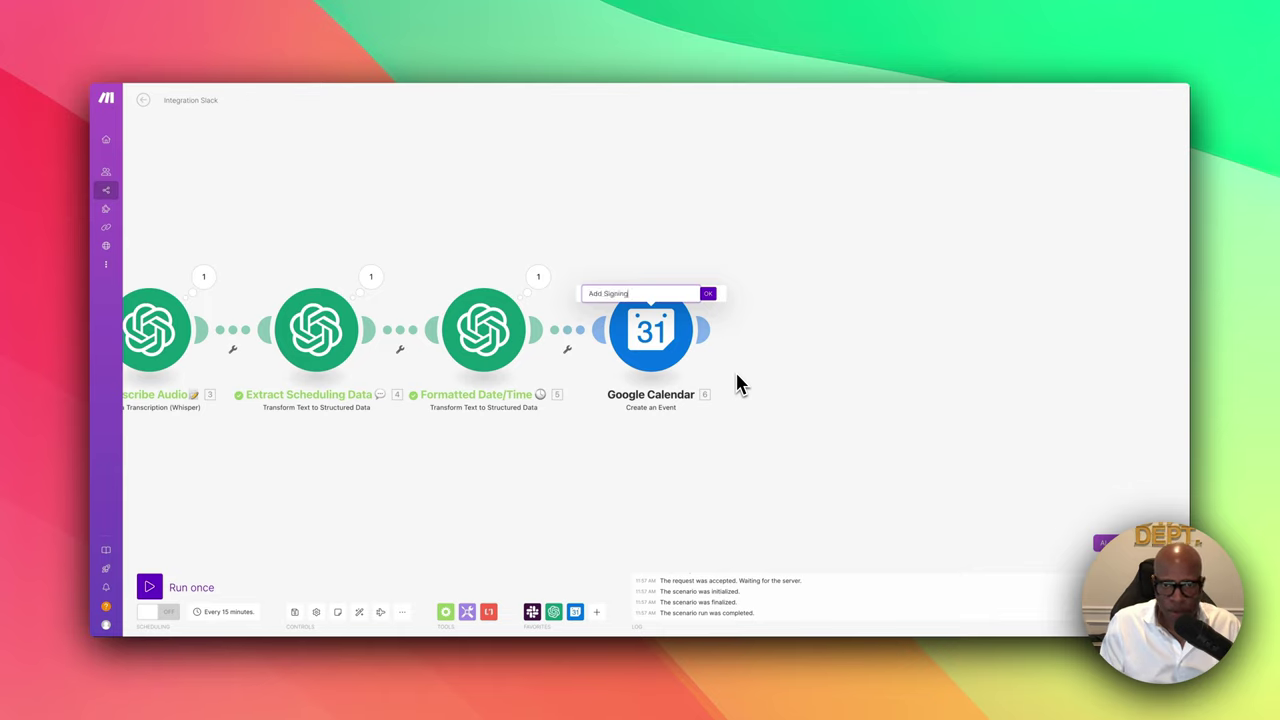
{"action": "type", "text": " to Calendar"}
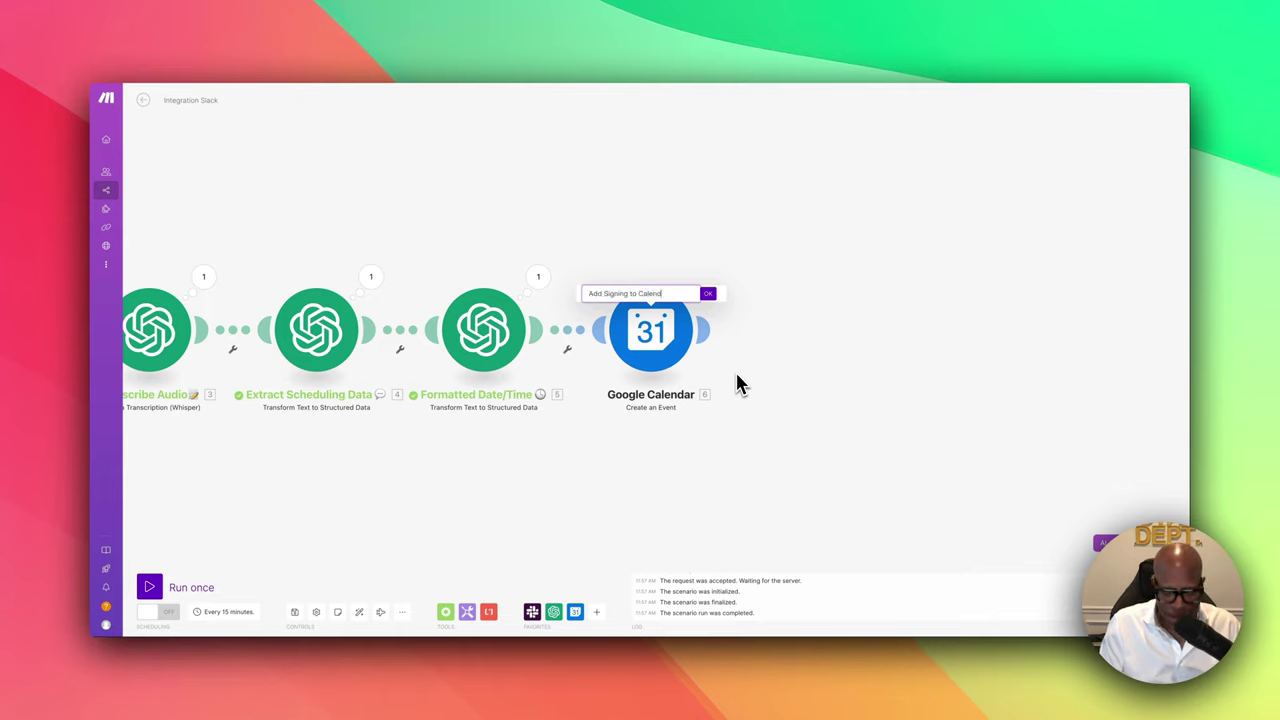
{"action": "right_click", "coordinate": [682, 296]}
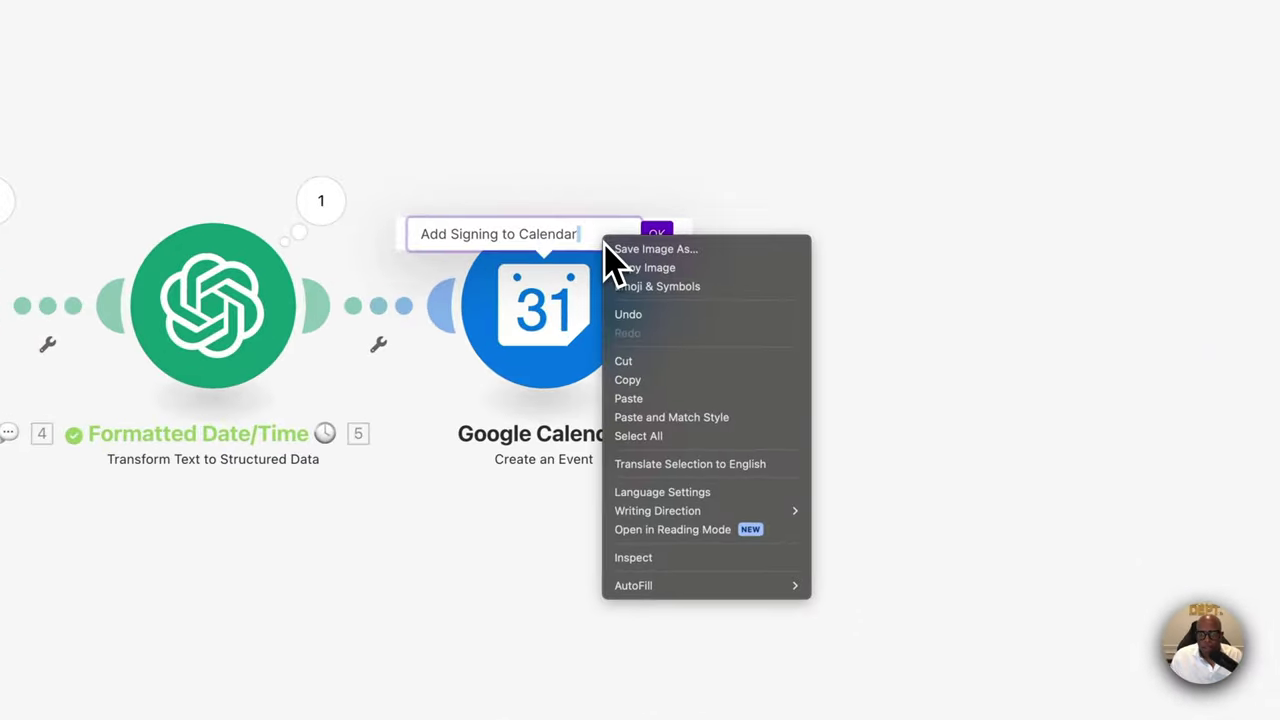
{"action": "left_click", "coordinate": [646, 286]}
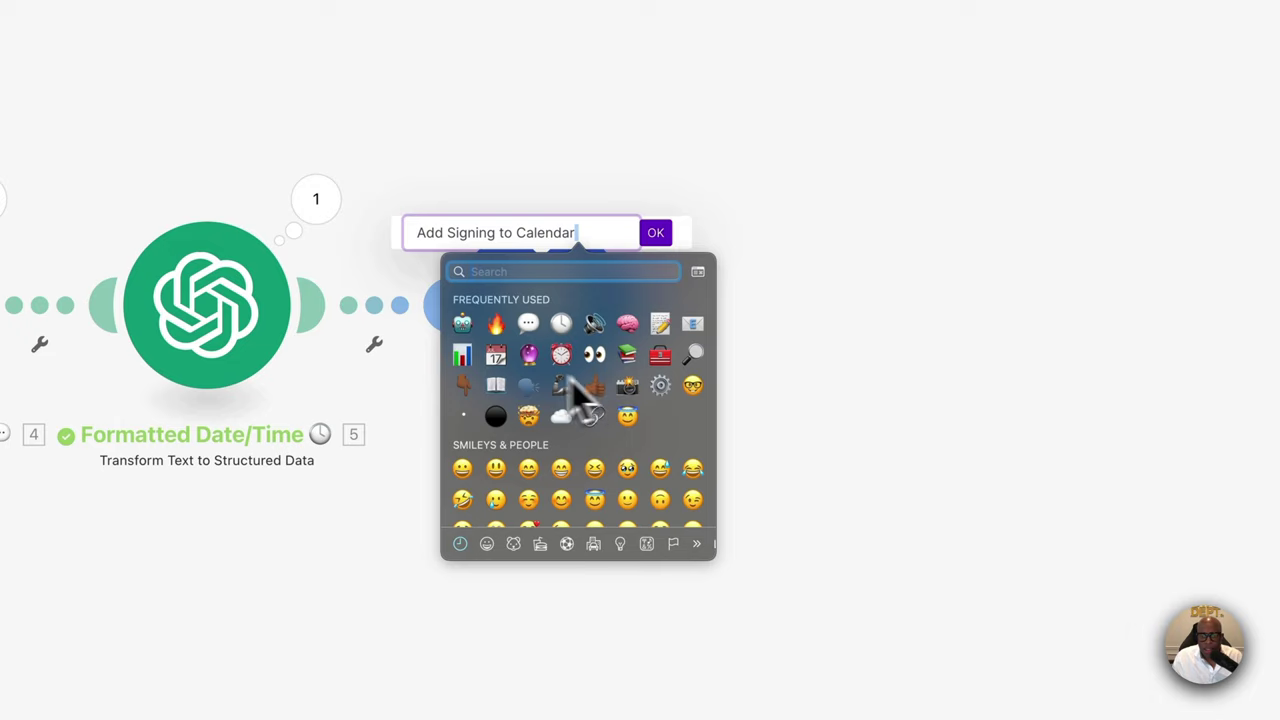
{"action": "left_click", "coordinate": [502, 365]}
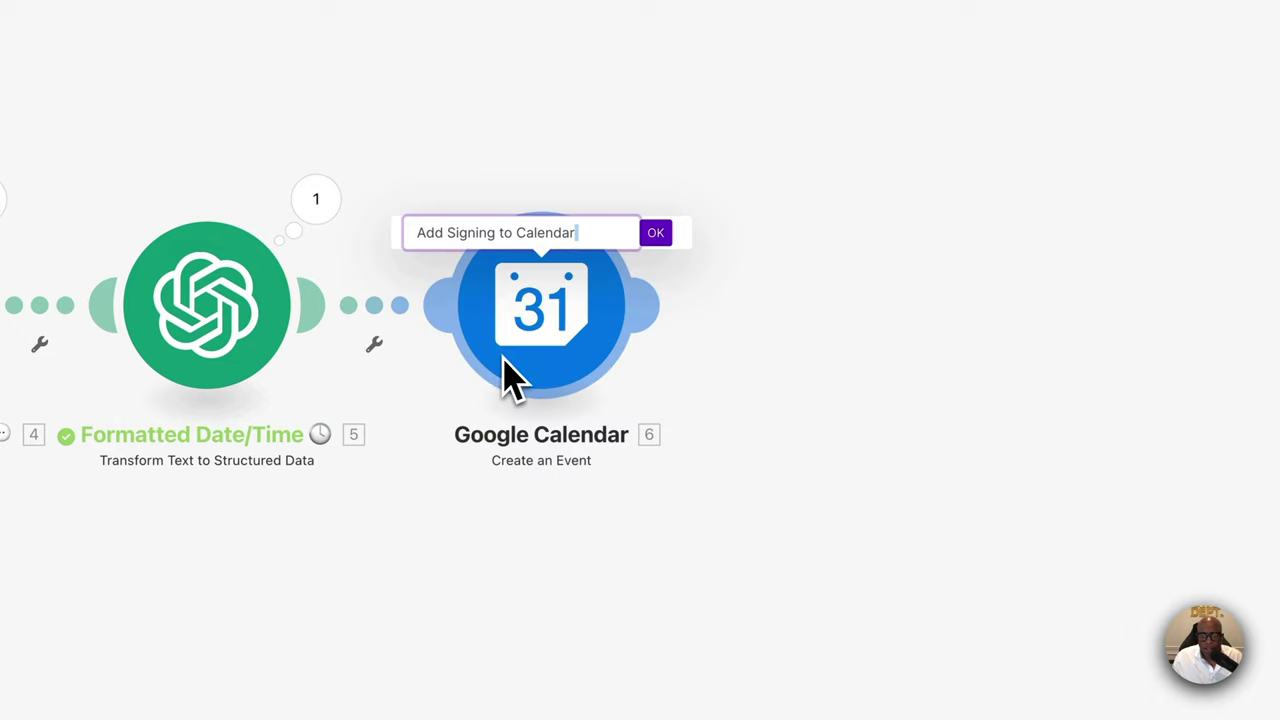
{"action": "left_click", "coordinate": [650, 248]}
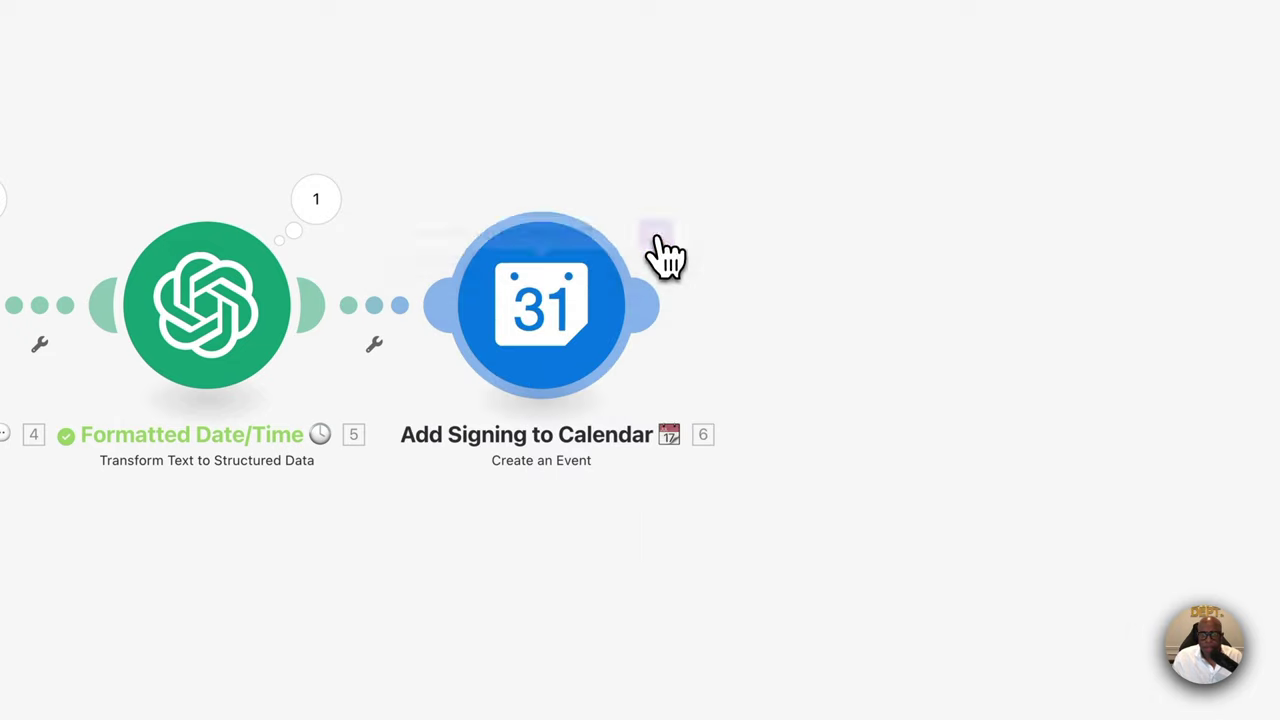
{"action": "scroll", "coordinate": [765, 430], "scroll_direction": "left", "scroll_amount": 5}
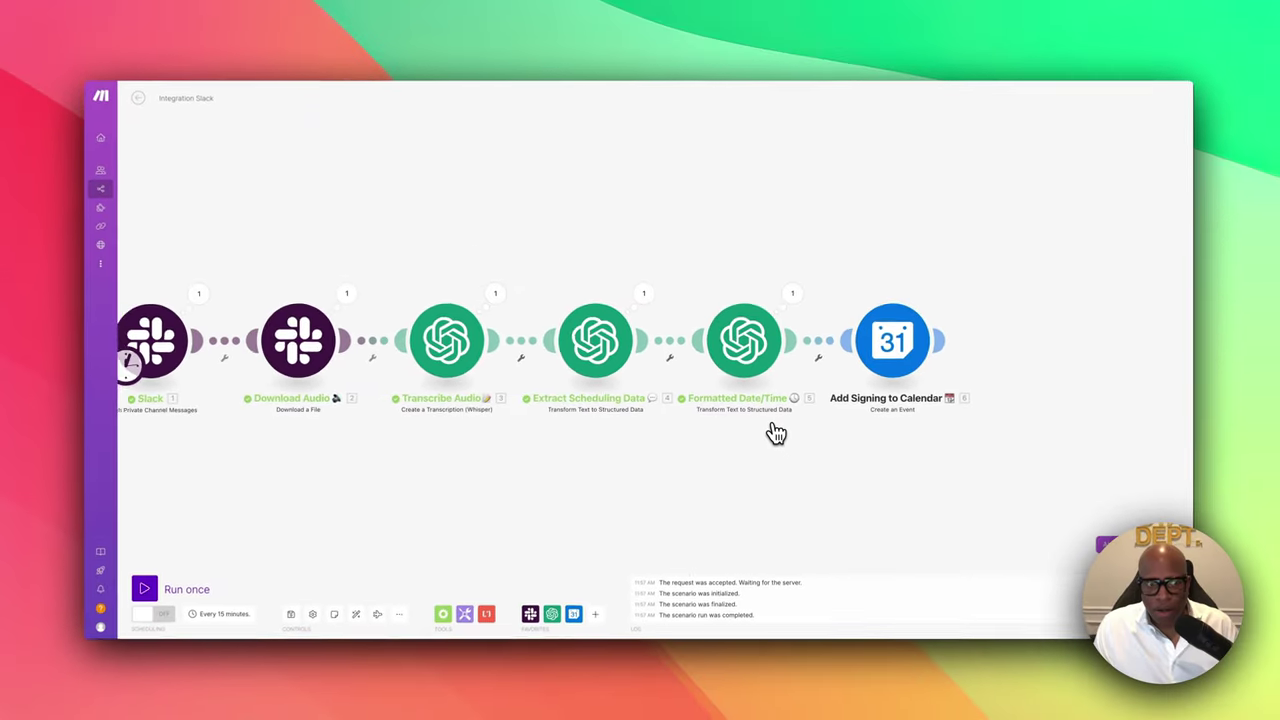
{"action": "scroll", "coordinate": [771, 429], "scroll_direction": "left", "scroll_amount": 5}
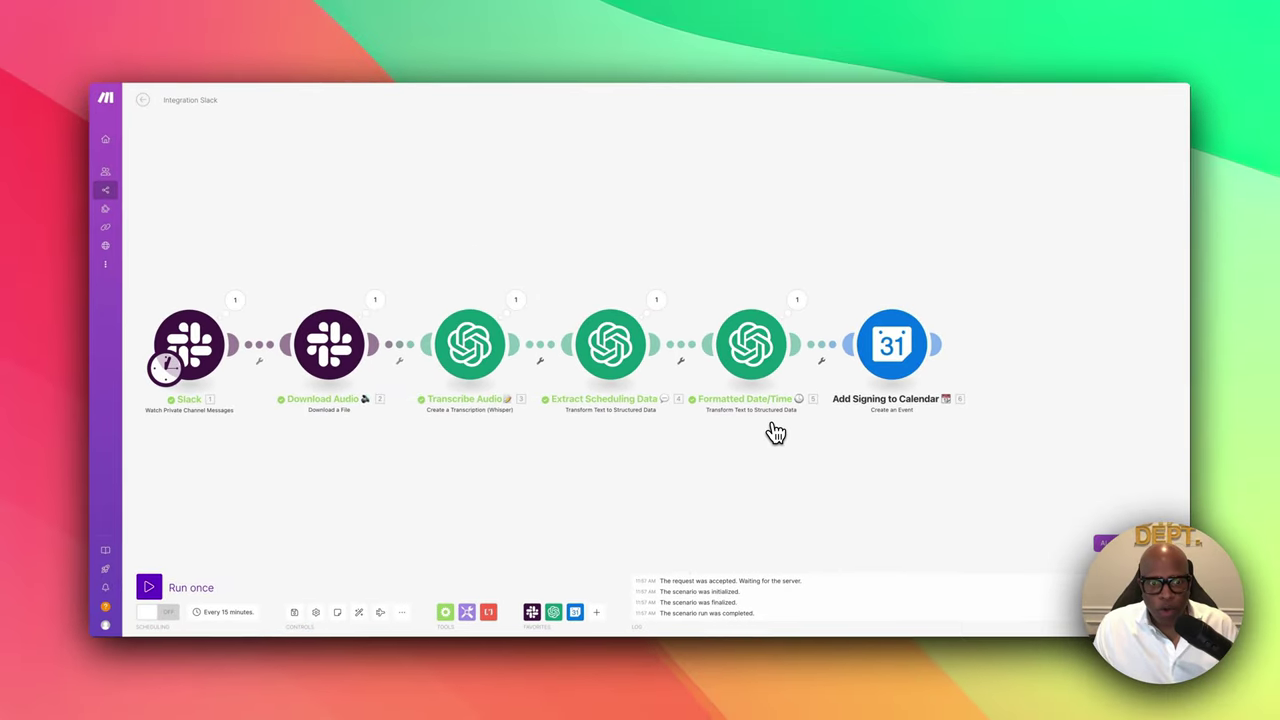